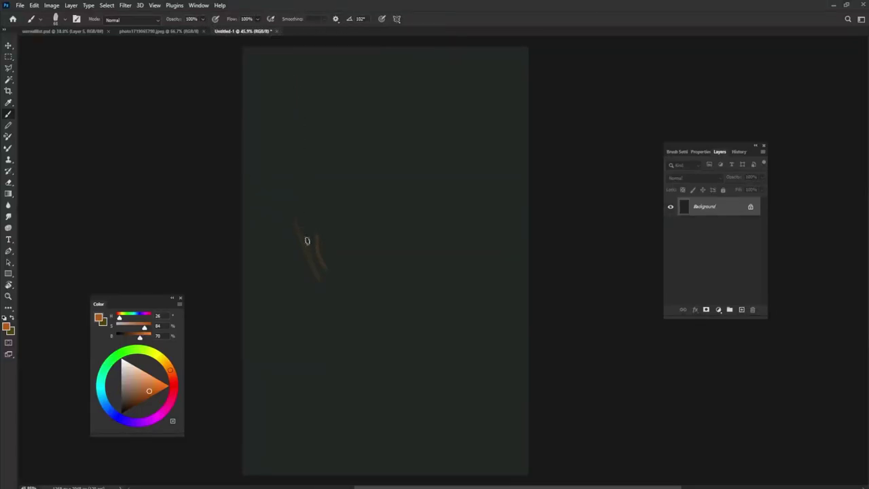
Sketch the head and helmet outline in orange, from the top arc down the right side.
{"action": "mouse_move", "coordinate": [299, 223]}
{"action": "left_mouse_down"}
{"action": "mouse_move", "coordinate": [349, 227]}
{"action": "mouse_move", "coordinate": [298, 212]}
{"action": "mouse_move", "coordinate": [338, 240]}
{"action": "left_mouse_up"}
{"action": "left_click_drag", "start_coordinate": [317, 276], "coordinate": [423, 296]}
{"action": "mouse_move", "coordinate": [280, 235]}
{"action": "left_mouse_down"}
{"action": "mouse_move", "coordinate": [281, 284]}
{"action": "mouse_move", "coordinate": [252, 235]}
{"action": "mouse_move", "coordinate": [256, 182]}
{"action": "mouse_move", "coordinate": [266, 151]}
{"action": "mouse_move", "coordinate": [307, 95]}
{"action": "mouse_move", "coordinate": [264, 184]}
{"action": "mouse_move", "coordinate": [343, 91]}
{"action": "mouse_move", "coordinate": [394, 106]}
{"action": "left_mouse_up"}
{"action": "left_click_drag", "start_coordinate": [333, 96], "coordinate": [484, 179]}
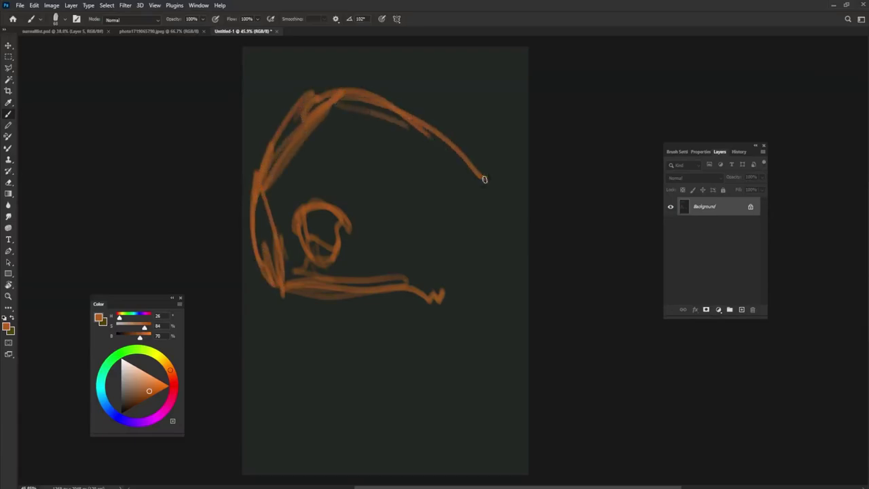
{"action": "mouse_move", "coordinate": [364, 87]}
{"action": "left_mouse_down"}
{"action": "mouse_move", "coordinate": [486, 163]}
{"action": "mouse_move", "coordinate": [493, 300]}
{"action": "left_mouse_up"}
{"action": "mouse_move", "coordinate": [480, 178]}
{"action": "left_mouse_down"}
{"action": "mouse_move", "coordinate": [497, 271]}
{"action": "mouse_move", "coordinate": [459, 380]}
{"action": "left_mouse_up"}
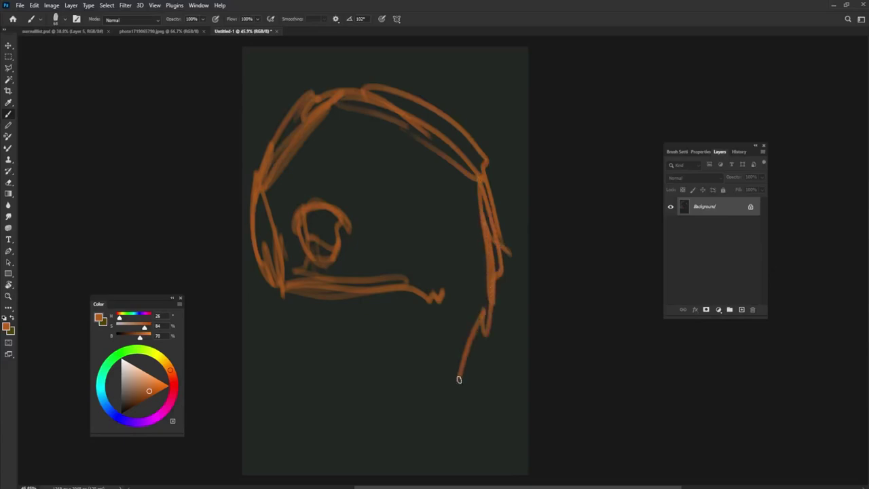
{"action": "mouse_move", "coordinate": [490, 299]}
{"action": "left_mouse_down"}
{"action": "mouse_move", "coordinate": [437, 412]}
{"action": "mouse_move", "coordinate": [378, 411]}
{"action": "mouse_move", "coordinate": [430, 417]}
{"action": "mouse_move", "coordinate": [326, 371]}
{"action": "mouse_move", "coordinate": [326, 310]}
{"action": "mouse_move", "coordinate": [360, 387]}
{"action": "left_mouse_up"}
Sketch the neck and chin, plus diagonal shoulder strokes at the lower left.
{"action": "mouse_move", "coordinate": [339, 322]}
{"action": "left_mouse_down"}
{"action": "mouse_move", "coordinate": [374, 387]}
{"action": "mouse_move", "coordinate": [349, 452]}
{"action": "mouse_move", "coordinate": [362, 398]}
{"action": "mouse_move", "coordinate": [326, 458]}
{"action": "mouse_move", "coordinate": [249, 453]}
{"action": "mouse_move", "coordinate": [294, 307]}
{"action": "mouse_move", "coordinate": [336, 447]}
{"action": "mouse_move", "coordinate": [242, 367]}
{"action": "mouse_move", "coordinate": [238, 397]}
{"action": "left_mouse_up"}
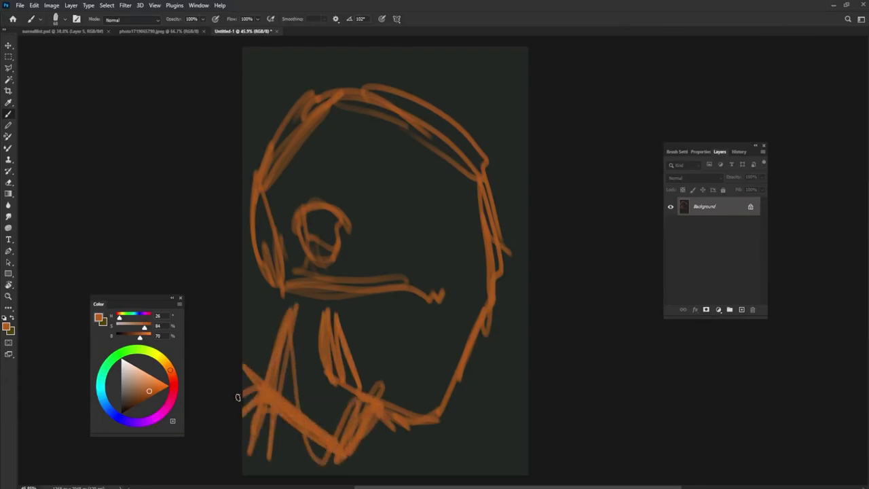
{"action": "left_click_drag", "start_coordinate": [285, 410], "coordinate": [401, 475]}
{"action": "left_click_drag", "start_coordinate": [277, 375], "coordinate": [412, 478]}
{"action": "left_click_drag", "start_coordinate": [339, 438], "coordinate": [264, 381]}
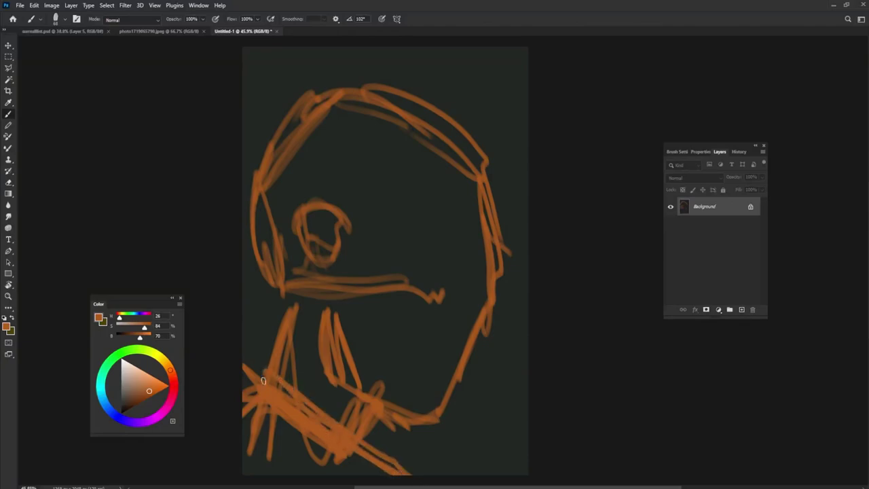
Reinforce the head outline along the back, top, right side and jawline.
{"action": "mouse_move", "coordinate": [283, 330]}
{"action": "left_mouse_down"}
{"action": "mouse_move", "coordinate": [247, 284]}
{"action": "mouse_move", "coordinate": [265, 316]}
{"action": "left_mouse_up"}
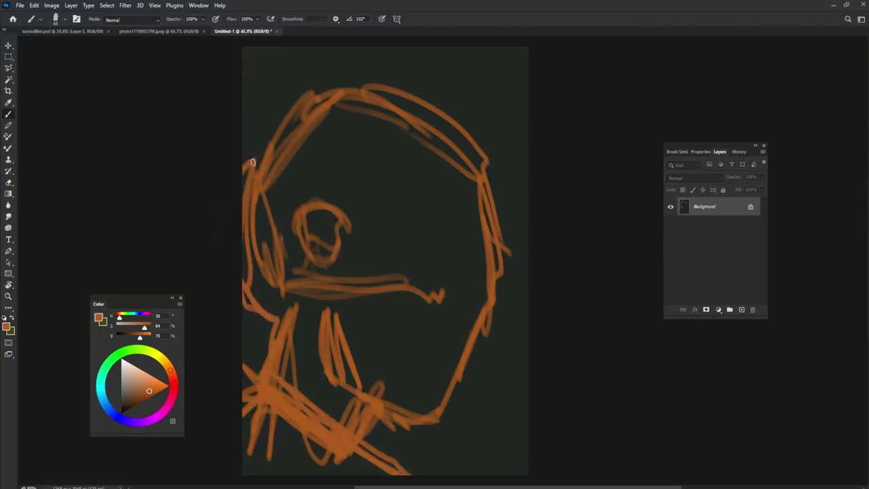
{"action": "left_click_drag", "start_coordinate": [252, 162], "coordinate": [265, 156]}
{"action": "mouse_move", "coordinate": [337, 103]}
{"action": "left_mouse_down"}
{"action": "mouse_move", "coordinate": [398, 116]}
{"action": "mouse_move", "coordinate": [471, 200]}
{"action": "mouse_move", "coordinate": [452, 140]}
{"action": "mouse_move", "coordinate": [484, 224]}
{"action": "left_mouse_up"}
{"action": "mouse_move", "coordinate": [478, 191]}
{"action": "left_mouse_down"}
{"action": "mouse_move", "coordinate": [503, 279]}
{"action": "mouse_move", "coordinate": [475, 322]}
{"action": "mouse_move", "coordinate": [487, 360]}
{"action": "left_mouse_up"}
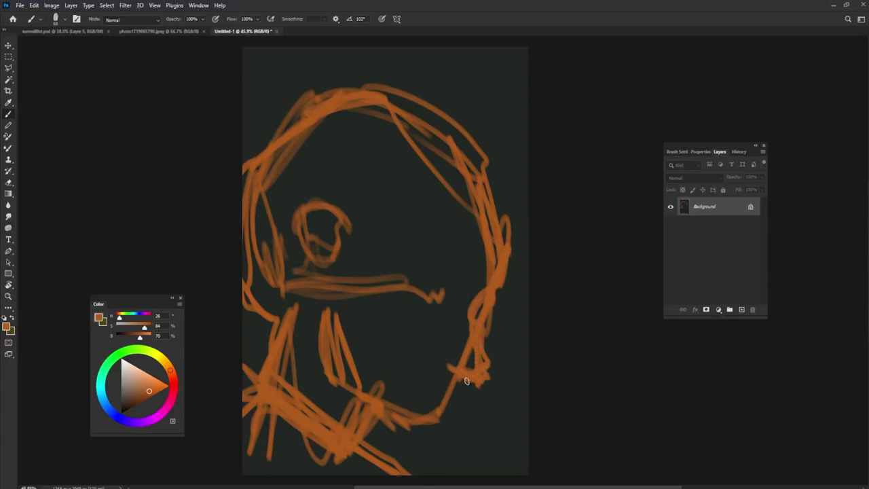
{"action": "mouse_move", "coordinate": [471, 379]}
{"action": "left_mouse_down"}
{"action": "mouse_move", "coordinate": [445, 416]}
{"action": "mouse_move", "coordinate": [407, 442]}
{"action": "mouse_move", "coordinate": [329, 366]}
{"action": "left_mouse_up"}
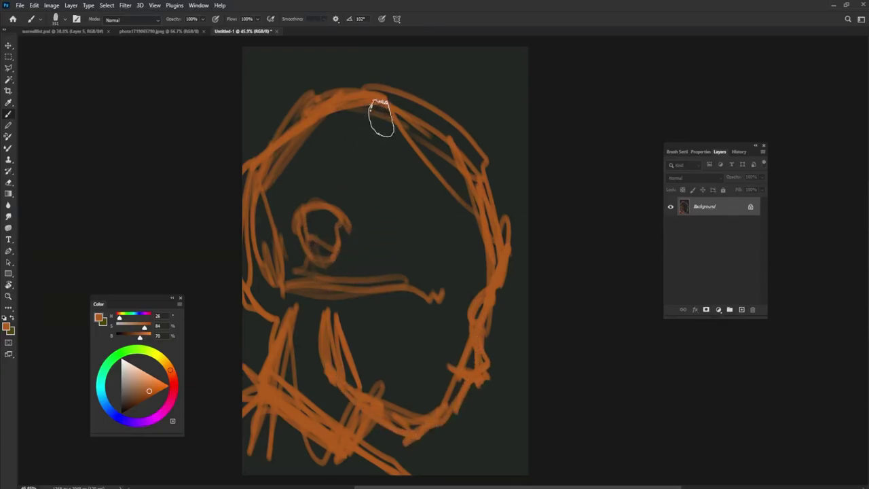
Fill the head silhouette with orange and paint a near-black cap across its top.
{"action": "mouse_move", "coordinate": [383, 120]}
{"action": "left_mouse_down"}
{"action": "mouse_move", "coordinate": [258, 252]}
{"action": "mouse_move", "coordinate": [260, 206]}
{"action": "mouse_move", "coordinate": [279, 330]}
{"action": "mouse_move", "coordinate": [297, 339]}
{"action": "mouse_move", "coordinate": [250, 452]}
{"action": "mouse_move", "coordinate": [360, 339]}
{"action": "mouse_move", "coordinate": [305, 462]}
{"action": "mouse_move", "coordinate": [358, 460]}
{"action": "left_mouse_up"}
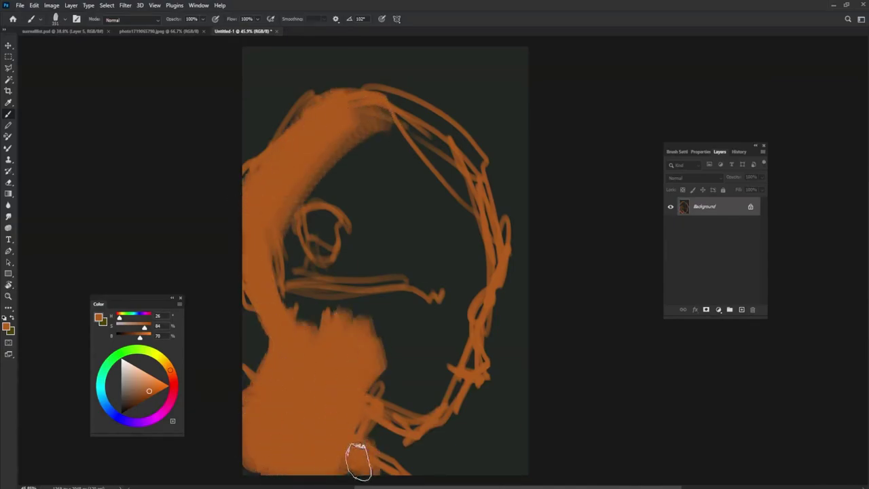
{"action": "mouse_move", "coordinate": [319, 204]}
{"action": "left_mouse_down"}
{"action": "mouse_move", "coordinate": [302, 350]}
{"action": "mouse_move", "coordinate": [281, 262]}
{"action": "mouse_move", "coordinate": [371, 155]}
{"action": "mouse_move", "coordinate": [419, 149]}
{"action": "mouse_move", "coordinate": [377, 350]}
{"action": "mouse_move", "coordinate": [404, 387]}
{"action": "mouse_move", "coordinate": [485, 252]}
{"action": "mouse_move", "coordinate": [447, 324]}
{"action": "mouse_move", "coordinate": [432, 409]}
{"action": "mouse_move", "coordinate": [378, 398]}
{"action": "mouse_move", "coordinate": [427, 444]}
{"action": "mouse_move", "coordinate": [439, 420]}
{"action": "mouse_move", "coordinate": [438, 136]}
{"action": "mouse_move", "coordinate": [491, 246]}
{"action": "mouse_move", "coordinate": [320, 131]}
{"action": "mouse_move", "coordinate": [285, 139]}
{"action": "mouse_move", "coordinate": [333, 88]}
{"action": "mouse_move", "coordinate": [414, 197]}
{"action": "left_mouse_up"}
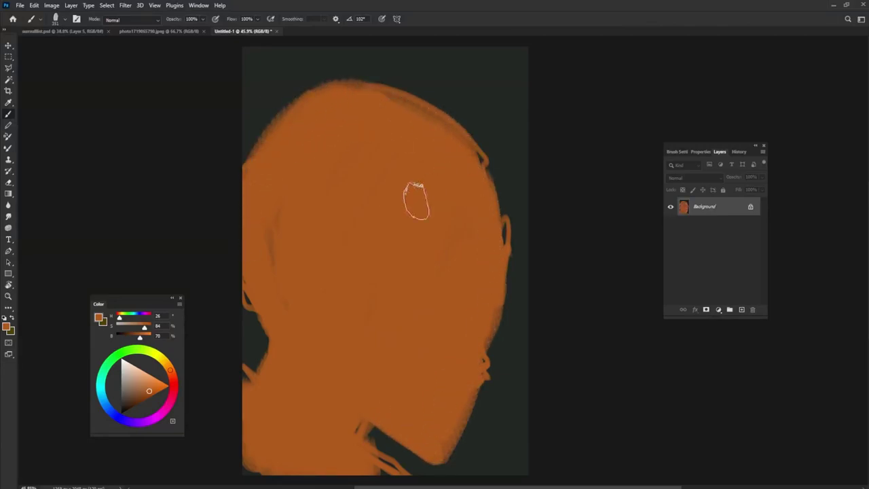
{"action": "left_click", "coordinate": [113, 87], "text": "alt"}
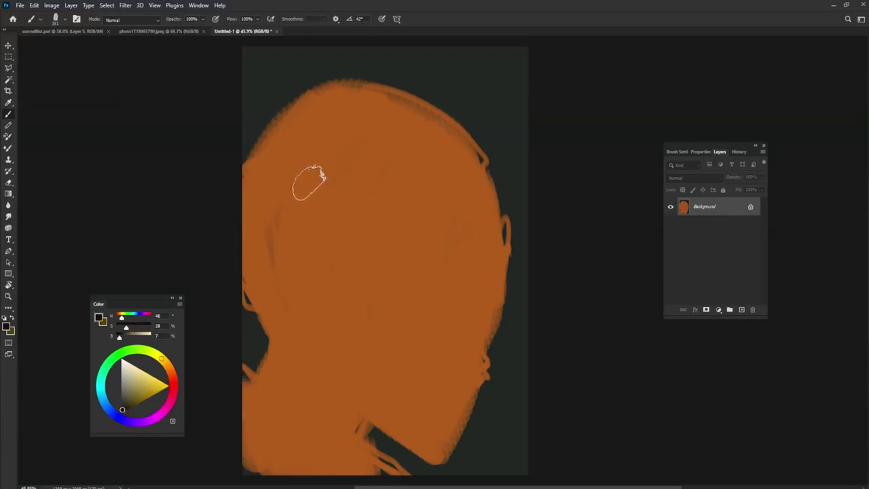
{"action": "mouse_move", "coordinate": [298, 180]}
{"action": "left_mouse_down"}
{"action": "mouse_move", "coordinate": [281, 165]}
{"action": "mouse_move", "coordinate": [475, 180]}
{"action": "mouse_move", "coordinate": [460, 152]}
{"action": "mouse_move", "coordinate": [267, 140]}
{"action": "mouse_move", "coordinate": [358, 95]}
{"action": "mouse_move", "coordinate": [341, 93]}
{"action": "mouse_move", "coordinate": [295, 142]}
{"action": "mouse_move", "coordinate": [381, 139]}
{"action": "mouse_move", "coordinate": [390, 130]}
{"action": "mouse_move", "coordinate": [467, 171]}
{"action": "mouse_move", "coordinate": [457, 169]}
{"action": "left_mouse_up"}
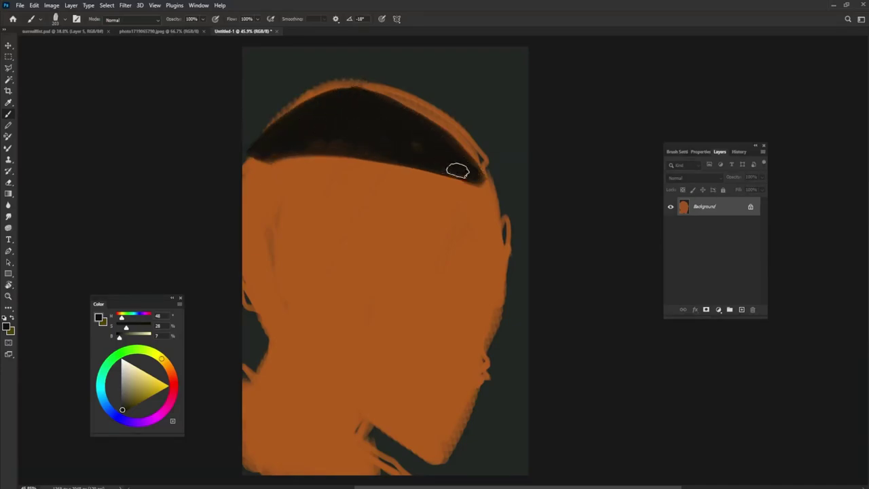
{"action": "left_click", "coordinate": [381, 79], "text": "alt"}
{"action": "mouse_move", "coordinate": [273, 120]}
{"action": "left_mouse_down"}
{"action": "mouse_move", "coordinate": [353, 75]}
{"action": "mouse_move", "coordinate": [480, 137]}
{"action": "mouse_move", "coordinate": [457, 136]}
{"action": "mouse_move", "coordinate": [473, 155]}
{"action": "left_mouse_up"}
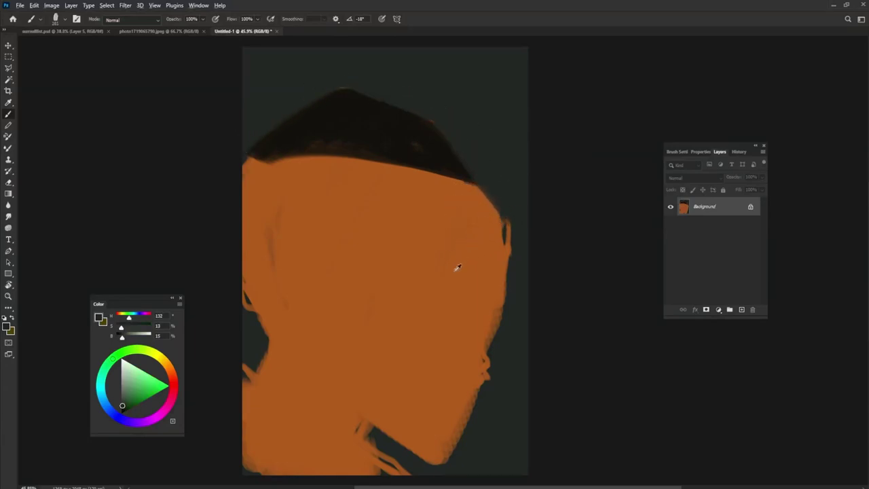
{"action": "left_click", "coordinate": [268, 221], "text": "alt"}
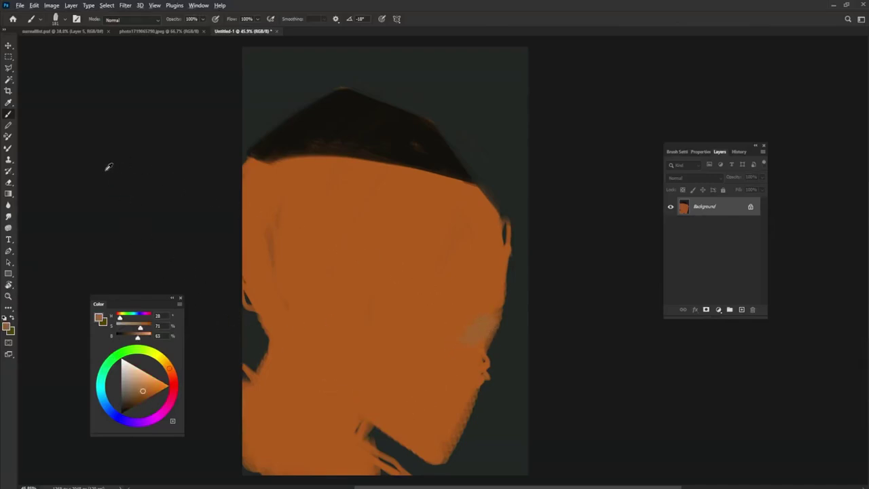
Paint the lower face, jaw and neck in dark brown, narrowing the orange jaw rim.
{"action": "left_click", "coordinate": [491, 342], "text": "alt"}
{"action": "left_click_drag", "start_coordinate": [490, 332], "coordinate": [306, 306]}
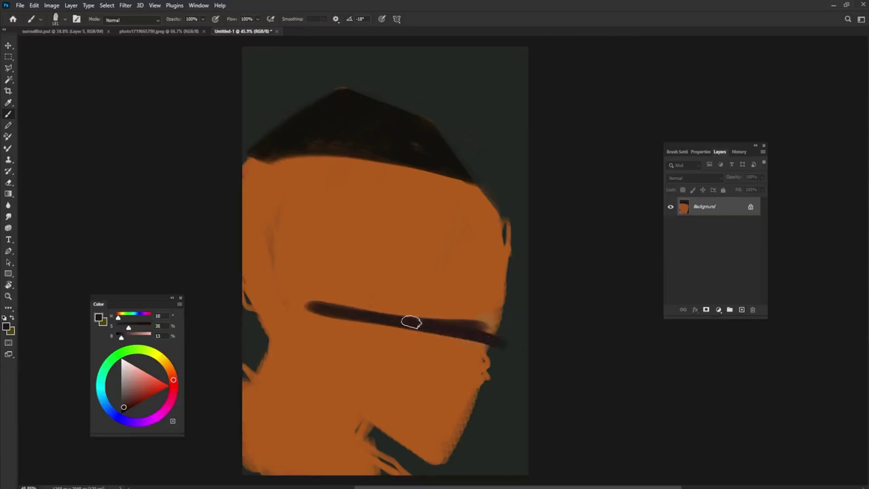
{"action": "mouse_move", "coordinate": [411, 322]}
{"action": "left_mouse_down"}
{"action": "mouse_move", "coordinate": [326, 307]}
{"action": "mouse_move", "coordinate": [283, 321]}
{"action": "mouse_move", "coordinate": [271, 330]}
{"action": "mouse_move", "coordinate": [270, 394]}
{"action": "mouse_move", "coordinate": [251, 439]}
{"action": "mouse_move", "coordinate": [271, 355]}
{"action": "mouse_move", "coordinate": [322, 326]}
{"action": "mouse_move", "coordinate": [350, 331]}
{"action": "mouse_move", "coordinate": [363, 351]}
{"action": "mouse_move", "coordinate": [326, 413]}
{"action": "mouse_move", "coordinate": [310, 417]}
{"action": "mouse_move", "coordinate": [306, 468]}
{"action": "mouse_move", "coordinate": [333, 435]}
{"action": "mouse_move", "coordinate": [398, 466]}
{"action": "left_mouse_up"}
{"action": "left_click", "coordinate": [403, 458], "text": "alt"}
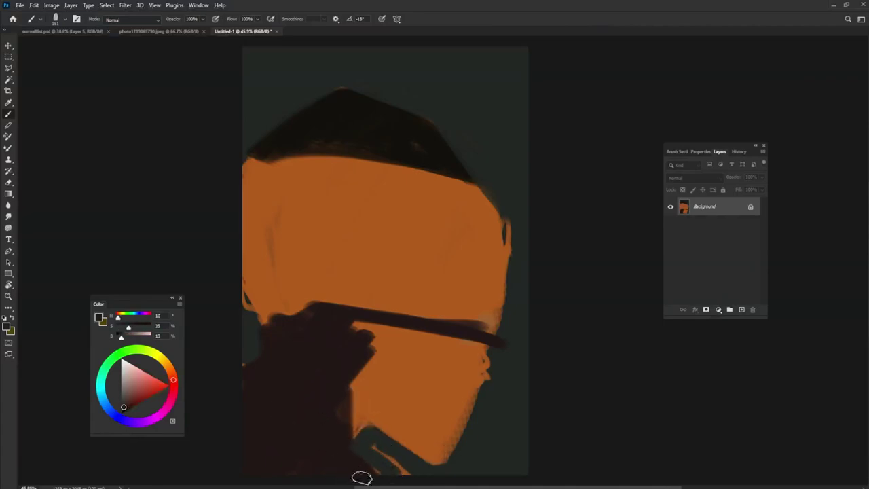
{"action": "mouse_move", "coordinate": [352, 416]}
{"action": "left_mouse_down"}
{"action": "mouse_move", "coordinate": [360, 438]}
{"action": "mouse_move", "coordinate": [369, 417]}
{"action": "mouse_move", "coordinate": [412, 450]}
{"action": "mouse_move", "coordinate": [434, 441]}
{"action": "mouse_move", "coordinate": [473, 355]}
{"action": "mouse_move", "coordinate": [467, 341]}
{"action": "mouse_move", "coordinate": [408, 344]}
{"action": "mouse_move", "coordinate": [365, 320]}
{"action": "mouse_move", "coordinate": [360, 330]}
{"action": "mouse_move", "coordinate": [469, 350]}
{"action": "left_mouse_up"}
{"action": "left_click", "coordinate": [433, 442], "text": "alt"}
{"action": "mouse_move", "coordinate": [440, 417]}
{"action": "left_mouse_down"}
{"action": "mouse_move", "coordinate": [475, 360]}
{"action": "mouse_move", "coordinate": [479, 392]}
{"action": "mouse_move", "coordinate": [485, 349]}
{"action": "left_mouse_up"}
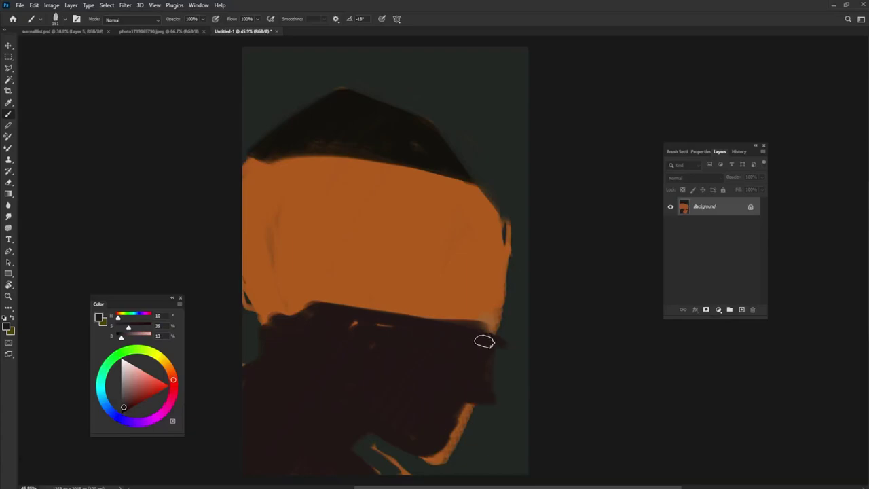
Clean the jaw edge with background green and cover the bottom green-grey patch with brown.
{"action": "left_click", "coordinate": [466, 423], "text": "alt"}
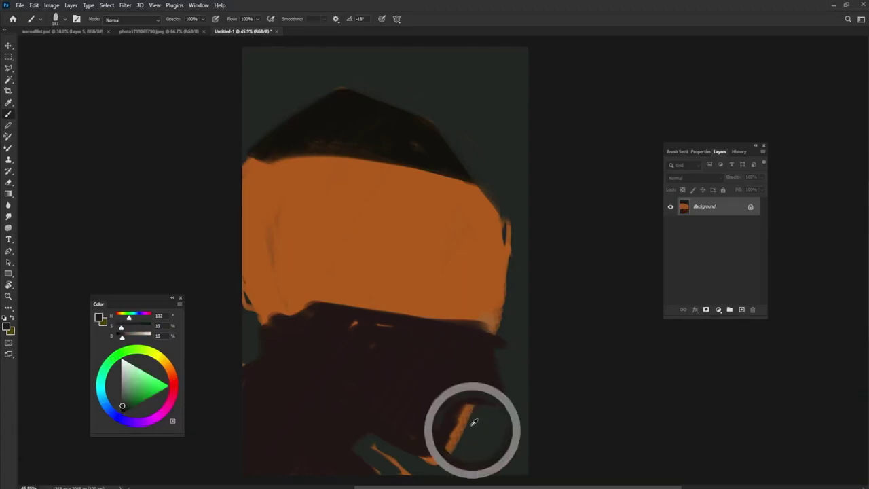
{"action": "mouse_move", "coordinate": [440, 458]}
{"action": "left_mouse_down"}
{"action": "mouse_move", "coordinate": [475, 411]}
{"action": "mouse_move", "coordinate": [436, 450]}
{"action": "mouse_move", "coordinate": [358, 447]}
{"action": "left_mouse_up"}
{"action": "left_click", "coordinate": [447, 395], "text": "alt"}
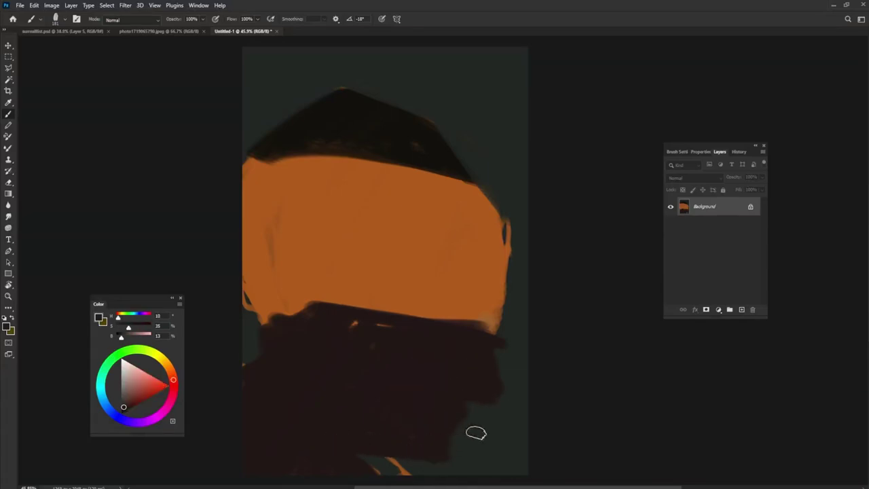
{"action": "left_click", "coordinate": [482, 419], "text": "alt"}
{"action": "left_click", "coordinate": [433, 439], "text": "alt"}
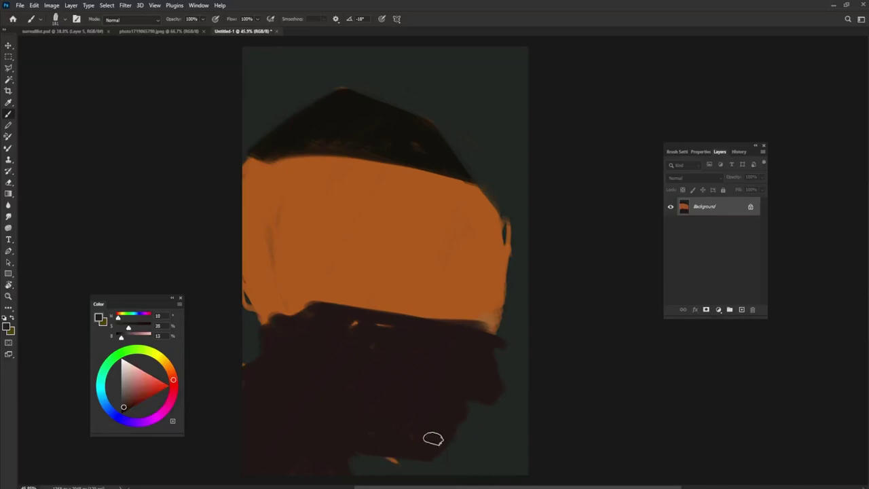
{"action": "left_click", "coordinate": [363, 467], "text": "alt"}
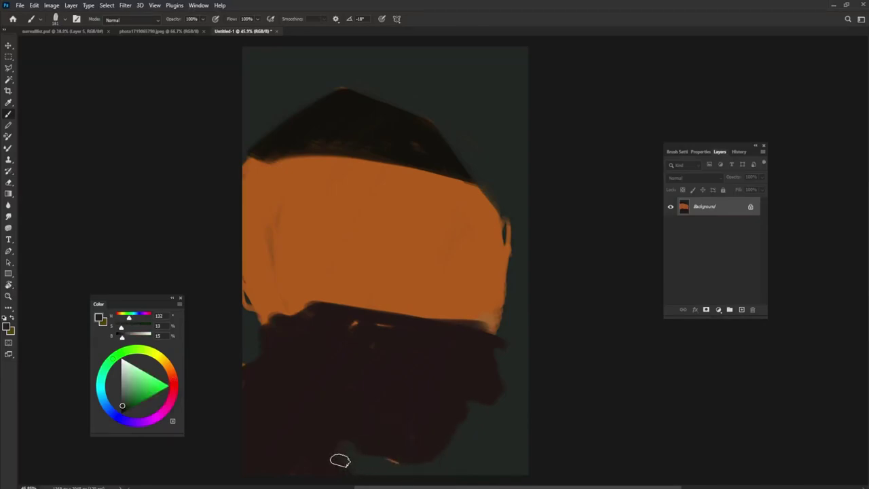
{"action": "left_click", "coordinate": [370, 434], "text": "alt"}
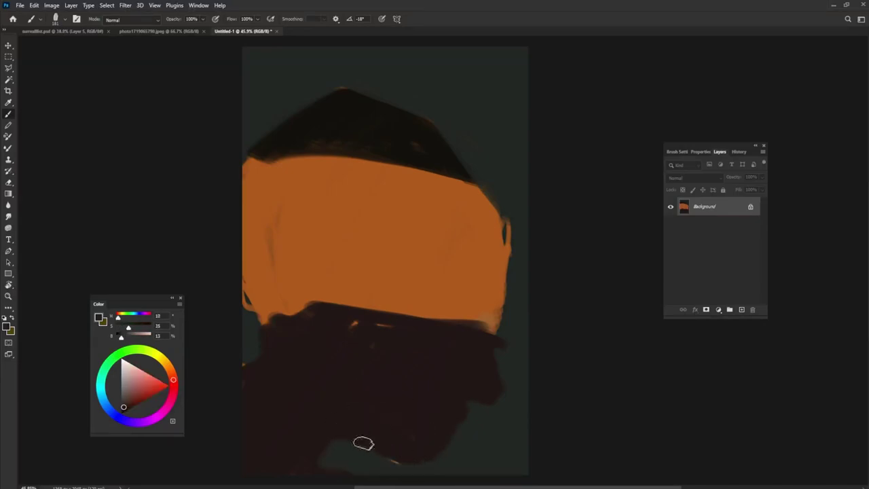
{"action": "mouse_move", "coordinate": [360, 434]}
{"action": "left_mouse_down"}
{"action": "mouse_move", "coordinate": [324, 457]}
{"action": "mouse_move", "coordinate": [346, 482]}
{"action": "left_mouse_up"}
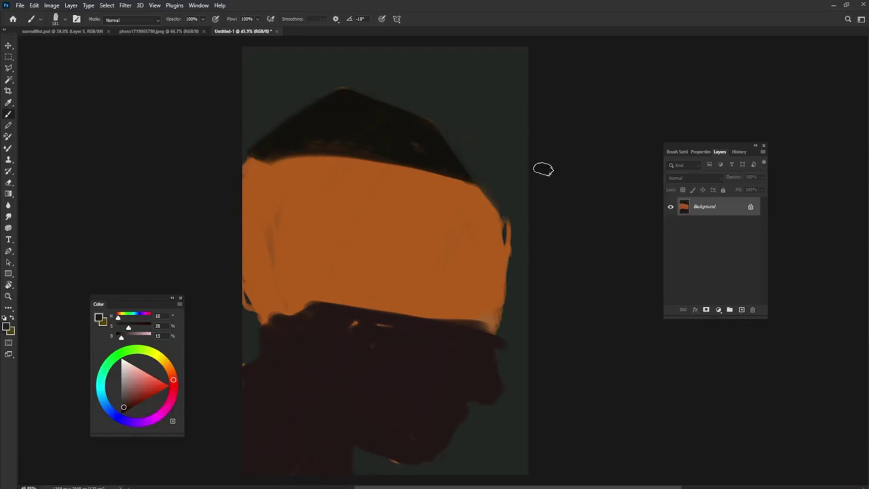
Paint light tan across the upper orange band with a light peach oval on it.
{"action": "left_click", "coordinate": [317, 149], "text": "alt"}
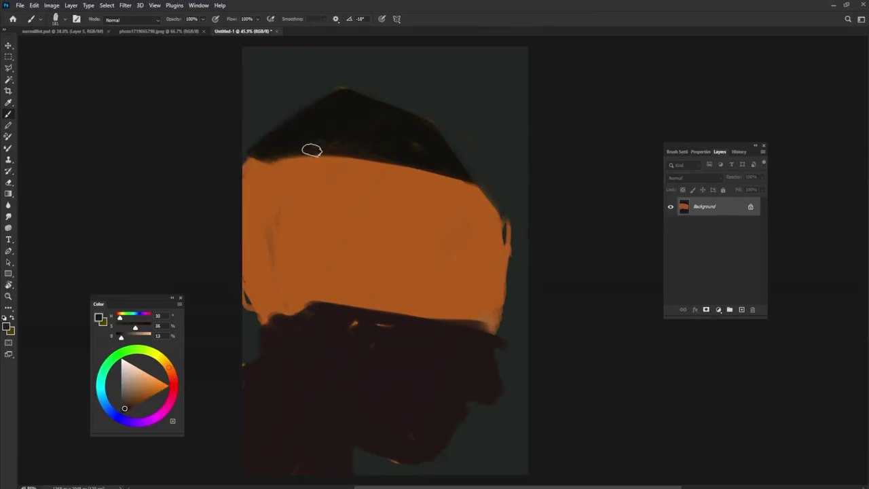
{"action": "left_click", "coordinate": [144, 386]}
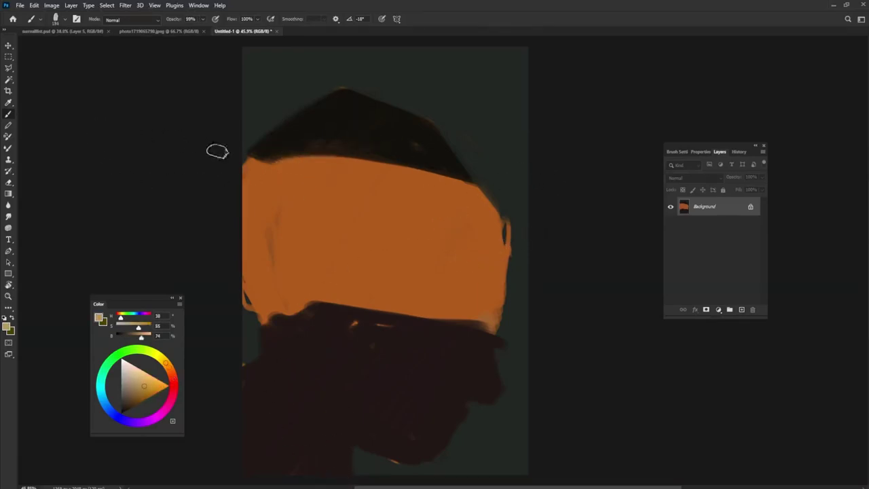
{"action": "mouse_move", "coordinate": [289, 216]}
{"action": "left_mouse_down"}
{"action": "mouse_move", "coordinate": [297, 207]}
{"action": "mouse_move", "coordinate": [401, 212]}
{"action": "mouse_move", "coordinate": [246, 185]}
{"action": "mouse_move", "coordinate": [373, 176]}
{"action": "mouse_move", "coordinate": [403, 156]}
{"action": "mouse_move", "coordinate": [430, 205]}
{"action": "left_mouse_up"}
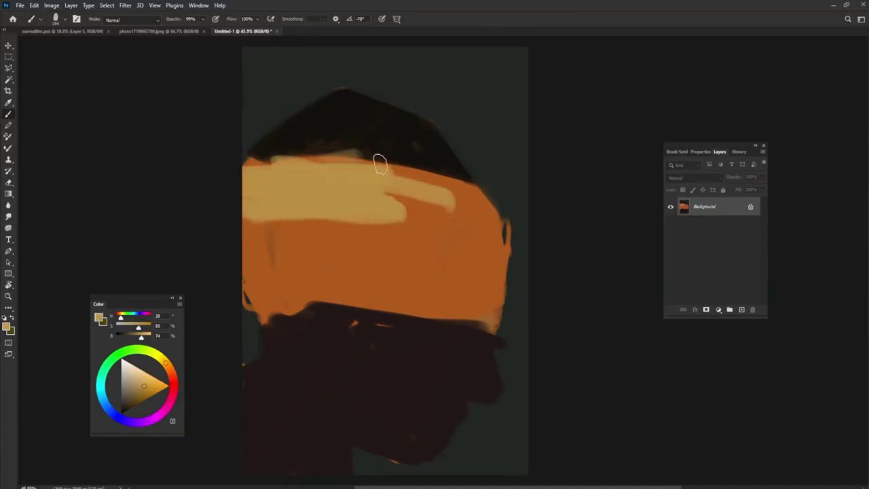
{"action": "mouse_move", "coordinate": [354, 209]}
{"action": "left_mouse_down"}
{"action": "mouse_move", "coordinate": [442, 231]}
{"action": "mouse_move", "coordinate": [468, 204]}
{"action": "mouse_move", "coordinate": [394, 190]}
{"action": "mouse_move", "coordinate": [475, 197]}
{"action": "mouse_move", "coordinate": [501, 216]}
{"action": "mouse_move", "coordinate": [355, 251]}
{"action": "mouse_move", "coordinate": [353, 280]}
{"action": "mouse_move", "coordinate": [345, 262]}
{"action": "left_mouse_up"}
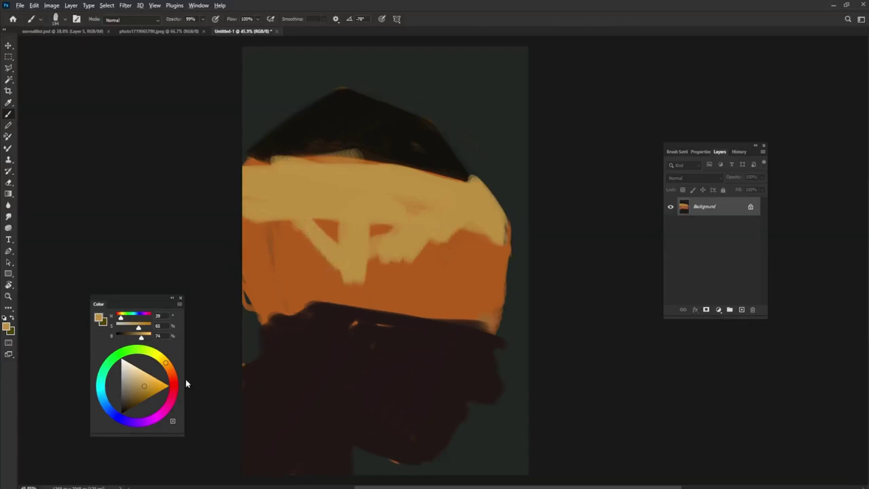
{"action": "left_click", "coordinate": [148, 378]}
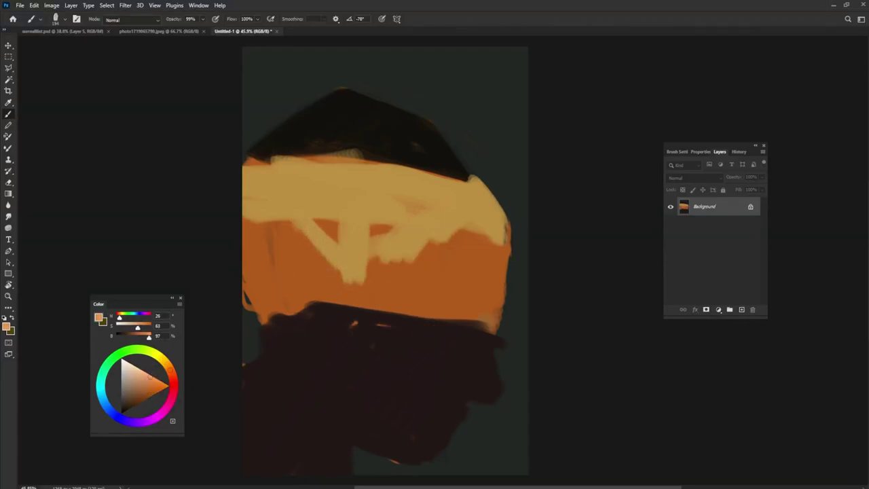
{"action": "mouse_move", "coordinate": [326, 287]}
{"action": "left_mouse_down"}
{"action": "mouse_move", "coordinate": [339, 287]}
{"action": "mouse_move", "coordinate": [339, 304]}
{"action": "mouse_move", "coordinate": [344, 236]}
{"action": "left_mouse_up"}
{"action": "left_click", "coordinate": [356, 215], "text": "alt"}
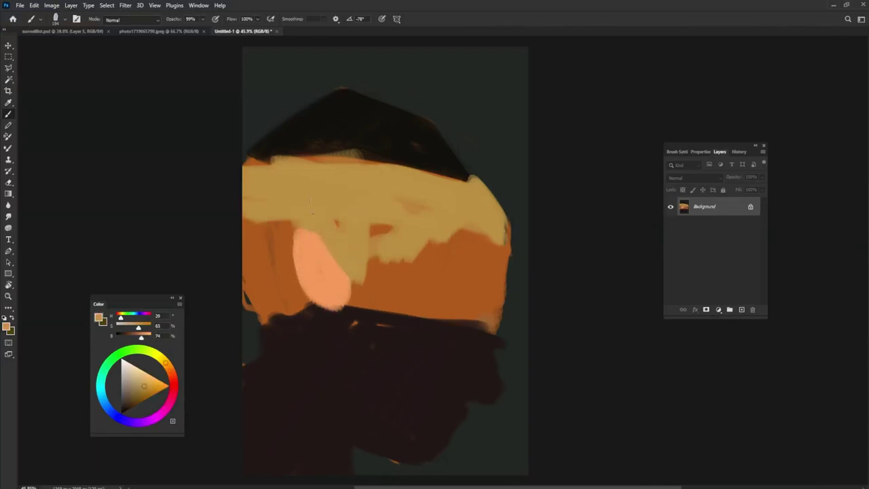
{"action": "mouse_move", "coordinate": [296, 203]}
{"action": "left_mouse_down"}
{"action": "mouse_move", "coordinate": [270, 249]}
{"action": "mouse_move", "coordinate": [296, 256]}
{"action": "left_mouse_up"}
Add tan and grey-brown strokes down the peach oval's and head's left edge.
{"action": "left_click", "coordinate": [294, 160], "text": "alt"}
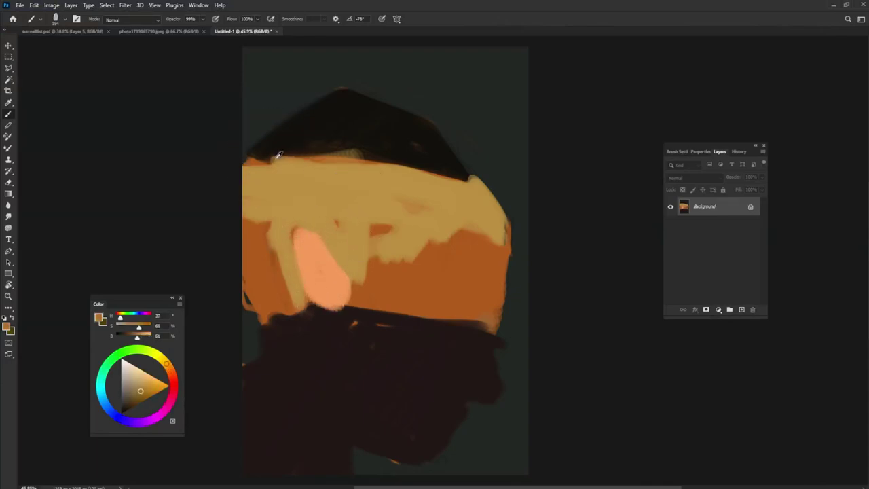
{"action": "mouse_move", "coordinate": [261, 220]}
{"action": "left_mouse_down"}
{"action": "mouse_move", "coordinate": [295, 302]}
{"action": "mouse_move", "coordinate": [288, 262]}
{"action": "mouse_move", "coordinate": [277, 241]}
{"action": "mouse_move", "coordinate": [279, 299]}
{"action": "left_mouse_up"}
{"action": "left_click", "coordinate": [311, 309], "text": "alt"}
{"action": "left_click_drag", "start_coordinate": [265, 251], "coordinate": [312, 319]}
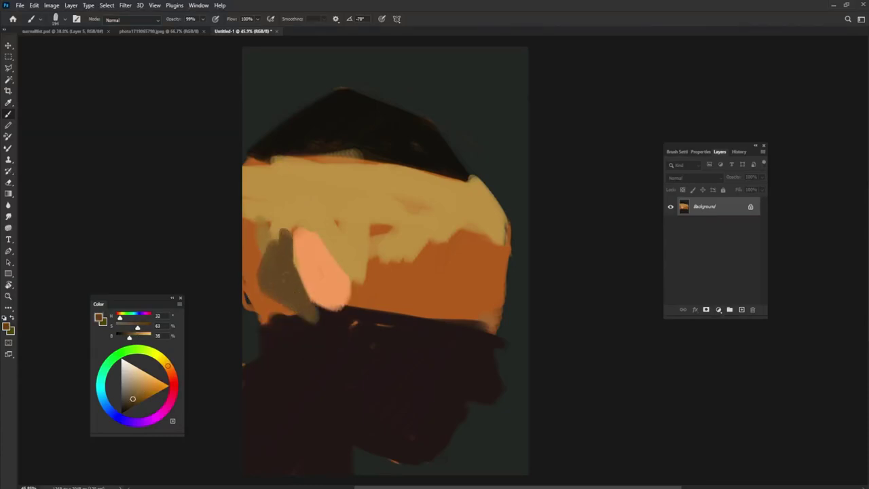
{"action": "left_click", "coordinate": [287, 196], "text": "alt"}
{"action": "mouse_move", "coordinate": [282, 224]}
{"action": "left_mouse_down"}
{"action": "mouse_move", "coordinate": [257, 270]}
{"action": "mouse_move", "coordinate": [272, 330]}
{"action": "left_mouse_up"}
{"action": "left_click_drag", "start_coordinate": [271, 296], "coordinate": [269, 332]}
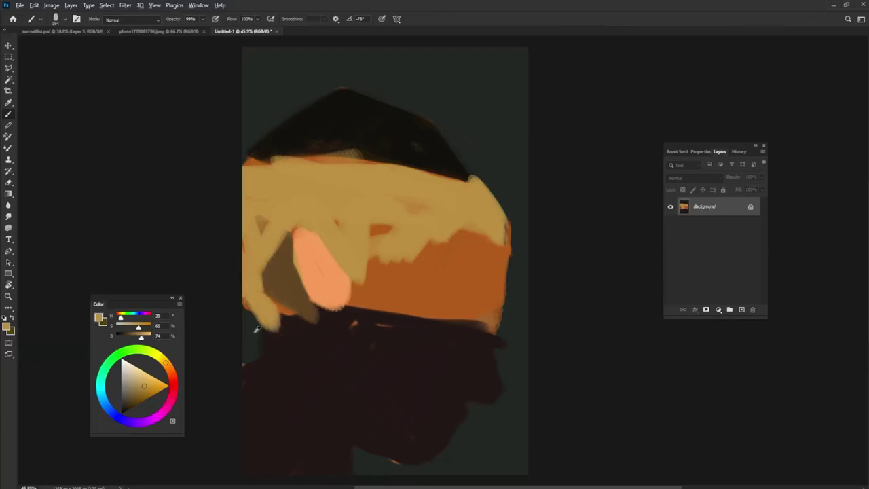
Paint dark green and dark orange-brown strokes along the head's lower-left and left edges.
{"action": "left_click", "coordinate": [252, 305], "text": "alt"}
{"action": "left_click_drag", "start_coordinate": [231, 289], "coordinate": [246, 337]}
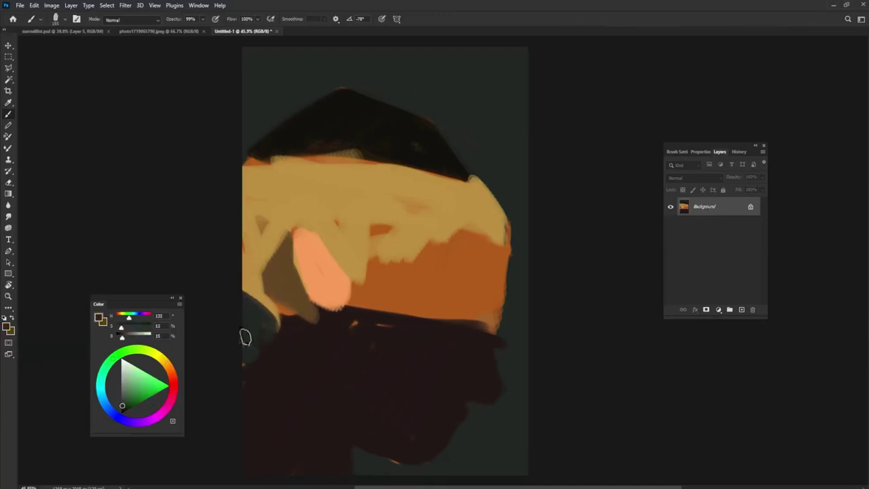
{"action": "left_click", "coordinate": [59, 142], "text": "alt"}
{"action": "left_click_drag", "start_coordinate": [251, 271], "coordinate": [268, 320]}
{"action": "mouse_move", "coordinate": [255, 255]}
{"action": "left_mouse_down"}
{"action": "mouse_move", "coordinate": [251, 309]}
{"action": "mouse_move", "coordinate": [248, 272]}
{"action": "left_mouse_up"}
{"action": "mouse_move", "coordinate": [255, 306]}
{"action": "left_mouse_down"}
{"action": "mouse_move", "coordinate": [239, 269]}
{"action": "mouse_move", "coordinate": [268, 272]}
{"action": "left_mouse_up"}
{"action": "mouse_move", "coordinate": [285, 163]}
{"action": "left_mouse_down"}
{"action": "mouse_move", "coordinate": [251, 251]}
{"action": "mouse_move", "coordinate": [302, 112]}
{"action": "left_mouse_up"}
{"action": "mouse_move", "coordinate": [271, 245]}
{"action": "left_mouse_down"}
{"action": "mouse_move", "coordinate": [307, 129]}
{"action": "mouse_move", "coordinate": [373, 126]}
{"action": "left_mouse_up"}
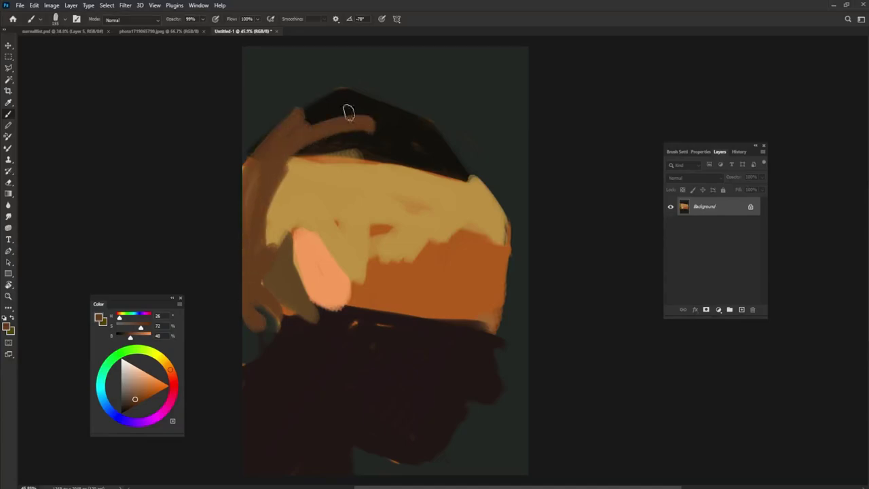
Paint background green over the hair top, then dark brown arcs over its upper-left edge.
{"action": "left_click", "coordinate": [310, 99], "text": "alt"}
{"action": "mouse_move", "coordinate": [254, 155]}
{"action": "left_mouse_down"}
{"action": "mouse_move", "coordinate": [333, 92]}
{"action": "mouse_move", "coordinate": [380, 124]}
{"action": "left_mouse_up"}
{"action": "left_click", "coordinate": [323, 155], "text": "alt"}
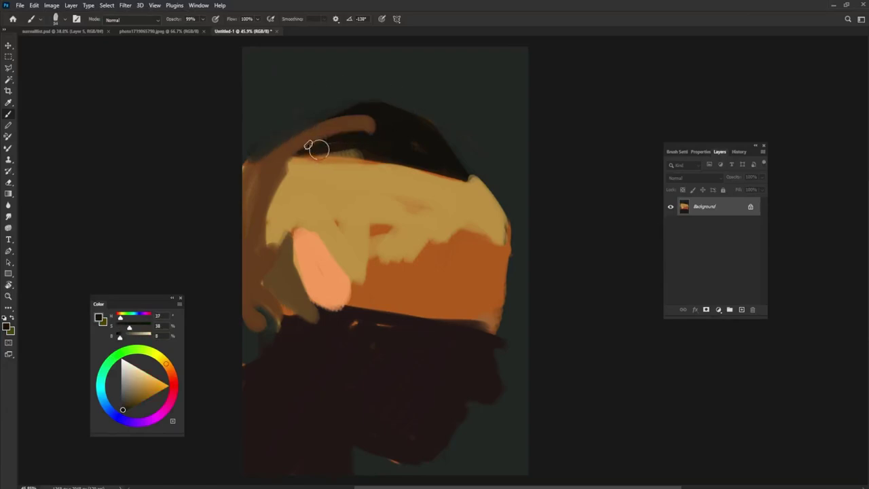
{"action": "left_click_drag", "start_coordinate": [261, 183], "coordinate": [316, 132]}
{"action": "left_click_drag", "start_coordinate": [244, 201], "coordinate": [369, 110]}
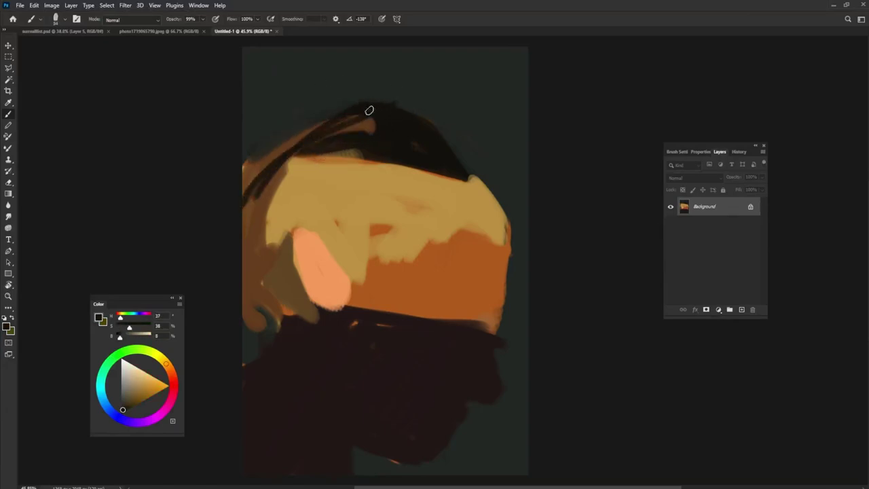
{"action": "left_click_drag", "start_coordinate": [264, 211], "coordinate": [246, 188]}
{"action": "left_click_drag", "start_coordinate": [247, 224], "coordinate": [278, 319]}
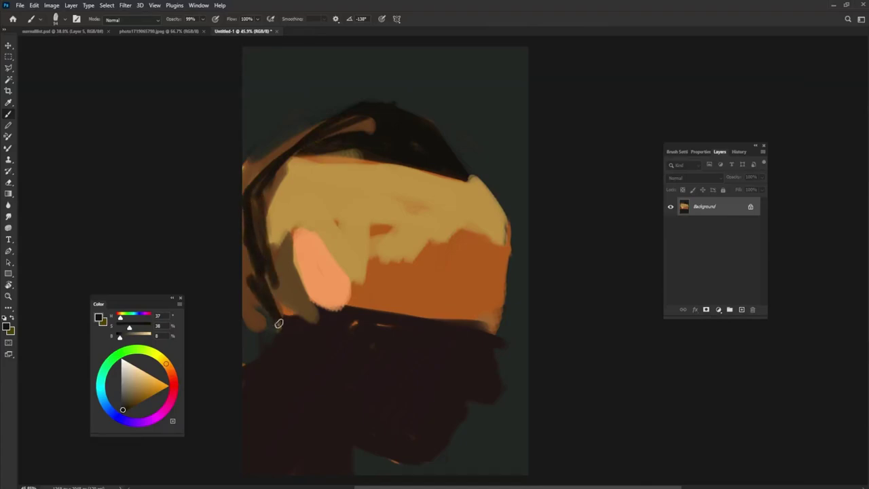
{"action": "left_click_drag", "start_coordinate": [246, 197], "coordinate": [391, 92]}
{"action": "right_click", "coordinate": [306, 234], "text": "alt"}
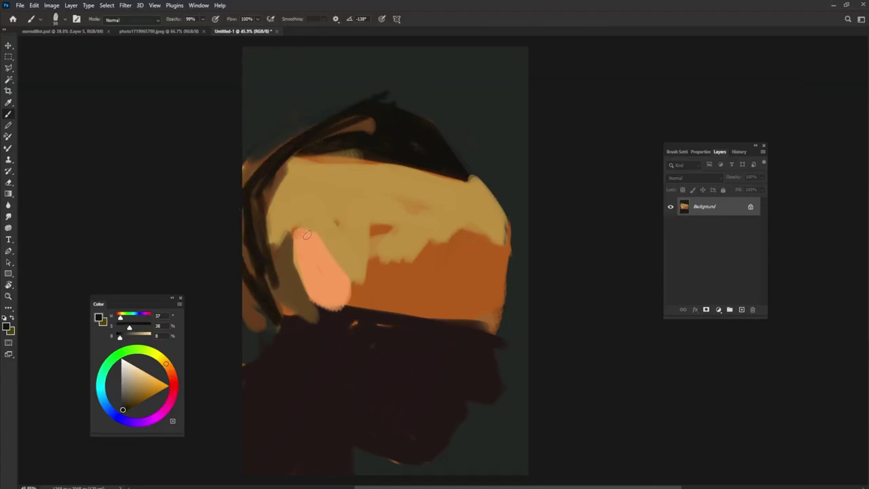
{"action": "left_click", "coordinate": [369, 301], "text": "alt"}
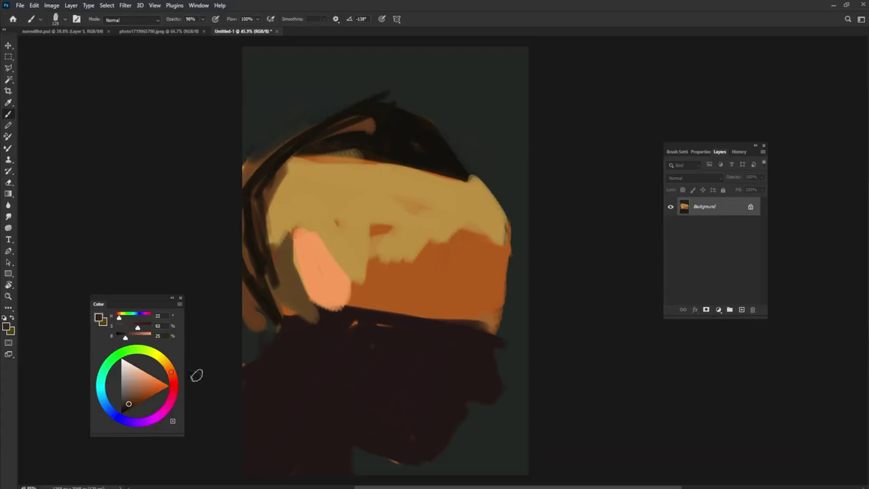
Paint red bands along the lower edge and across the top of the helmet band.
{"action": "left_click", "coordinate": [173, 382]}
{"action": "left_click", "coordinate": [154, 386]}
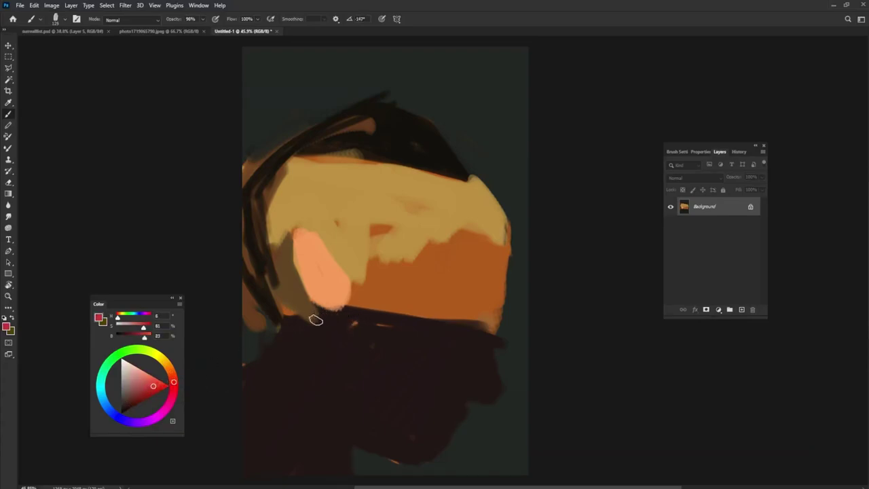
{"action": "mouse_move", "coordinate": [275, 330]}
{"action": "left_mouse_down"}
{"action": "mouse_move", "coordinate": [363, 309]}
{"action": "mouse_move", "coordinate": [496, 333]}
{"action": "left_mouse_up"}
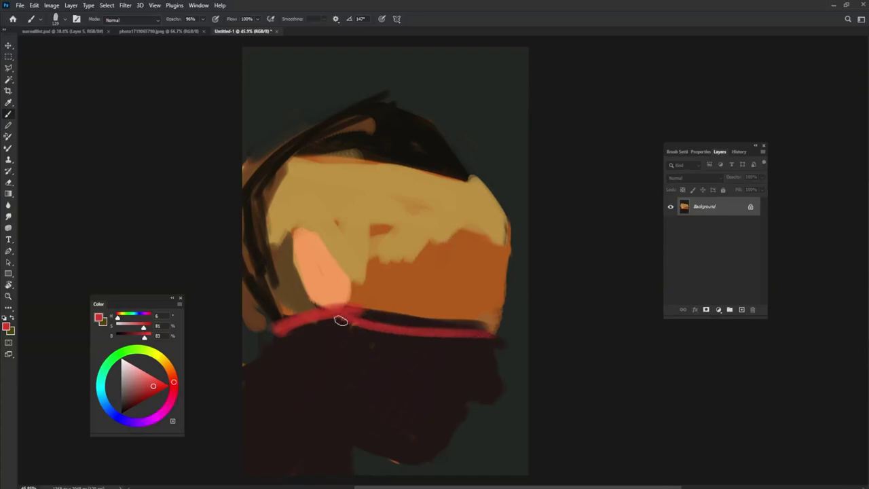
{"action": "mouse_move", "coordinate": [339, 317]}
{"action": "left_mouse_down"}
{"action": "mouse_move", "coordinate": [495, 333]}
{"action": "mouse_move", "coordinate": [334, 306]}
{"action": "mouse_move", "coordinate": [264, 327]}
{"action": "left_mouse_up"}
{"action": "left_click", "coordinate": [412, 345], "text": "alt"}
{"action": "left_click", "coordinate": [357, 307], "text": "alt"}
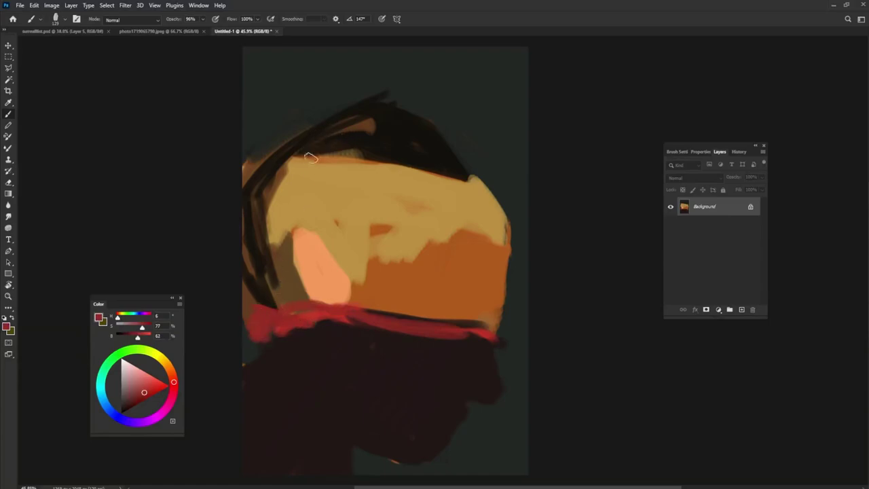
{"action": "mouse_move", "coordinate": [311, 158]}
{"action": "left_mouse_down"}
{"action": "mouse_move", "coordinate": [501, 182]}
{"action": "mouse_move", "coordinate": [503, 190]}
{"action": "left_mouse_up"}
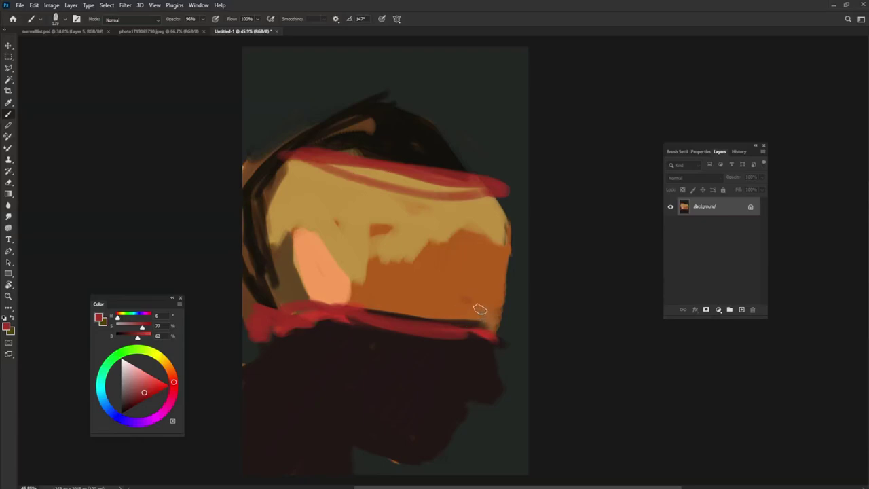
{"action": "mouse_move", "coordinate": [473, 309]}
{"action": "left_mouse_down"}
{"action": "mouse_move", "coordinate": [423, 317]}
{"action": "mouse_move", "coordinate": [442, 307]}
{"action": "mouse_move", "coordinate": [439, 326]}
{"action": "mouse_move", "coordinate": [465, 325]}
{"action": "left_mouse_up"}
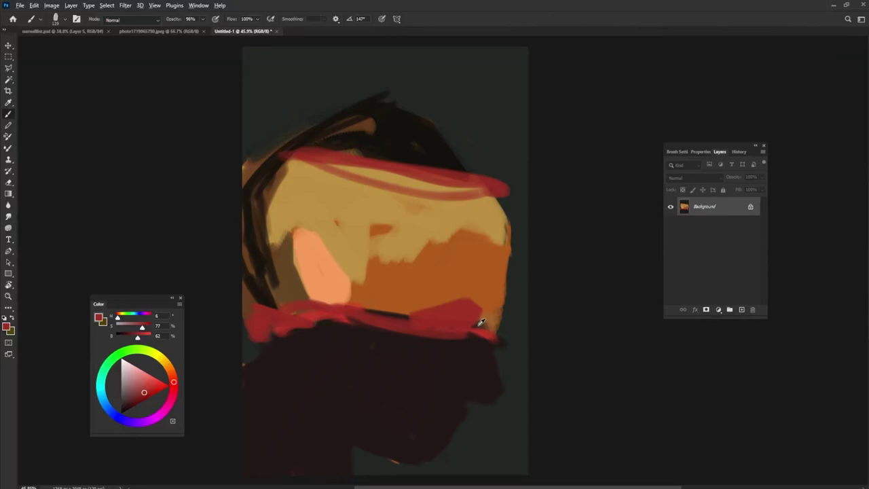
Paint a thick dark brown stroke across the orange area and a dark stroke near the lower right.
{"action": "left_click", "coordinate": [482, 320], "text": "alt"}
{"action": "left_click_drag", "start_coordinate": [482, 291], "coordinate": [408, 264]}
{"action": "left_click", "coordinate": [458, 262], "text": "alt"}
{"action": "left_click", "coordinate": [474, 286], "text": "alt"}
{"action": "mouse_move", "coordinate": [474, 288]}
{"action": "left_mouse_down"}
{"action": "mouse_move", "coordinate": [427, 274]}
{"action": "mouse_move", "coordinate": [489, 310]}
{"action": "left_mouse_up"}
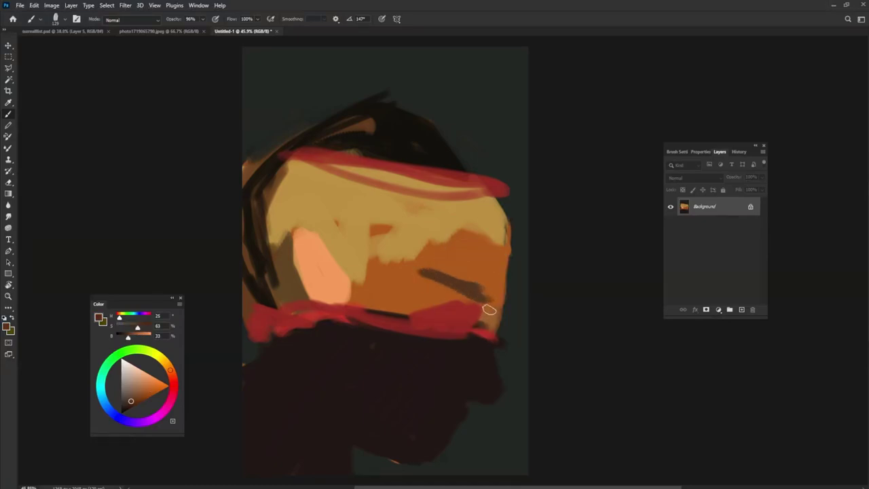
{"action": "left_click", "coordinate": [489, 317], "text": "alt"}
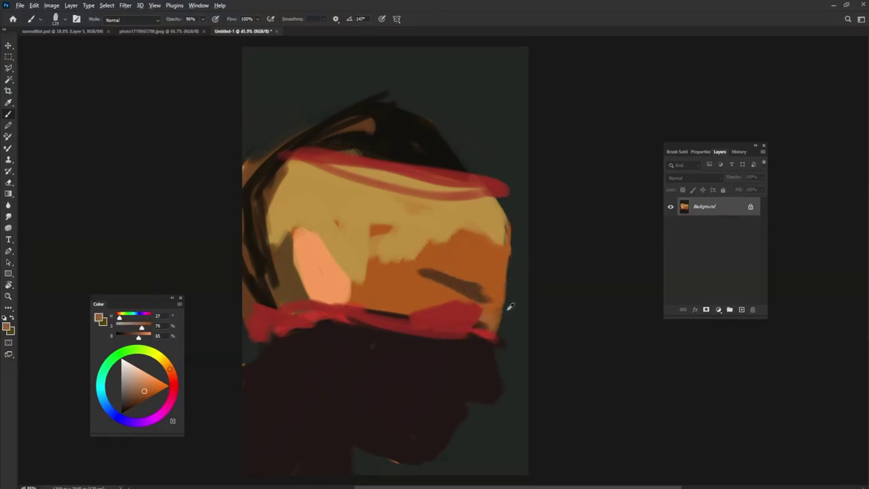
{"action": "left_click_drag", "start_coordinate": [494, 315], "coordinate": [491, 346]}
Cover the dark lower-right stroke with orange and paint a pale peach highlight down the right edge.
{"action": "left_click", "coordinate": [495, 289], "text": "alt"}
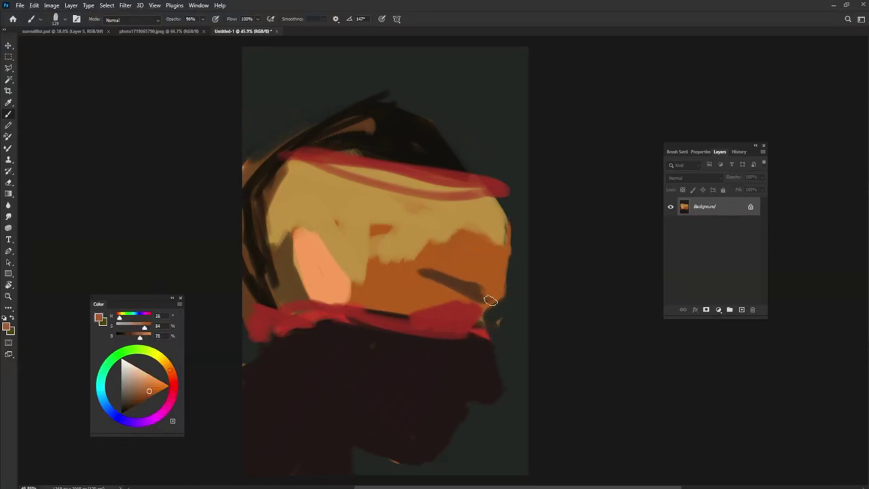
{"action": "mouse_move", "coordinate": [492, 299]}
{"action": "left_mouse_down"}
{"action": "mouse_move", "coordinate": [496, 310]}
{"action": "mouse_move", "coordinate": [478, 327]}
{"action": "mouse_move", "coordinate": [513, 265]}
{"action": "mouse_move", "coordinate": [501, 206]}
{"action": "left_mouse_up"}
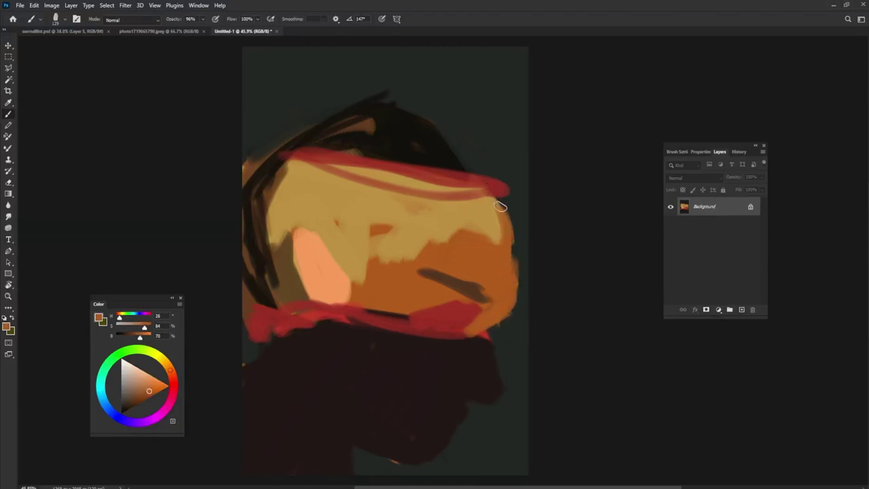
{"action": "left_click", "coordinate": [503, 224], "text": "alt"}
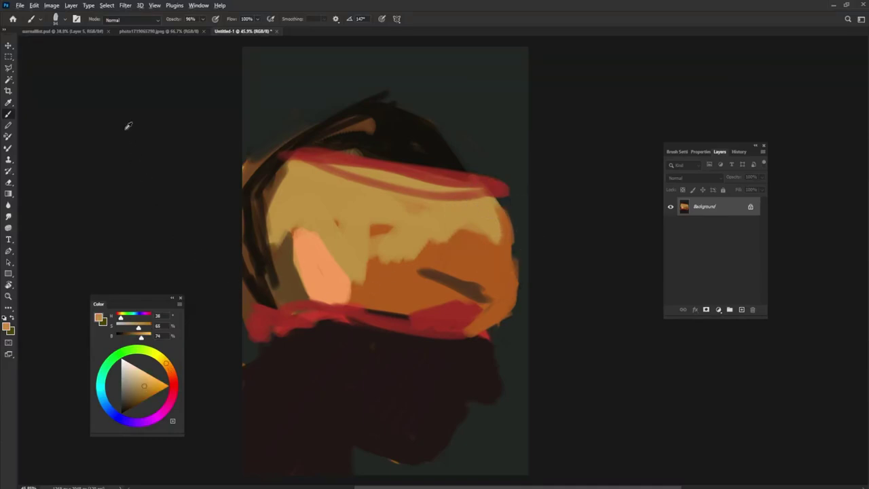
{"action": "left_click", "coordinate": [358, 165], "text": "alt"}
{"action": "key", "text": "shift+Left"}
{"action": "key", "text": "shift+Left"}
{"action": "key", "text": "shift+Left"}
{"action": "key", "text": "Left"}
{"action": "key", "text": "Left"}
{"action": "key", "text": "Left"}
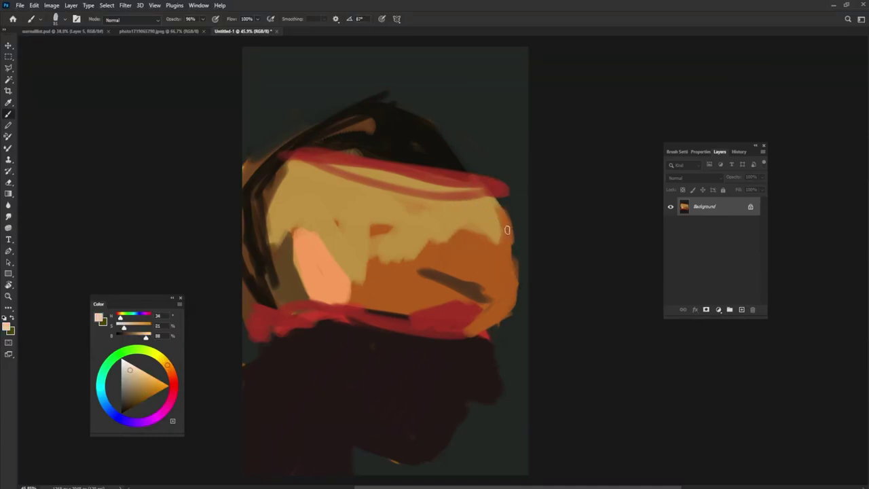
{"action": "mouse_move", "coordinate": [502, 198]}
{"action": "left_mouse_down"}
{"action": "mouse_move", "coordinate": [515, 260]}
{"action": "mouse_move", "coordinate": [452, 262]}
{"action": "left_mouse_up"}
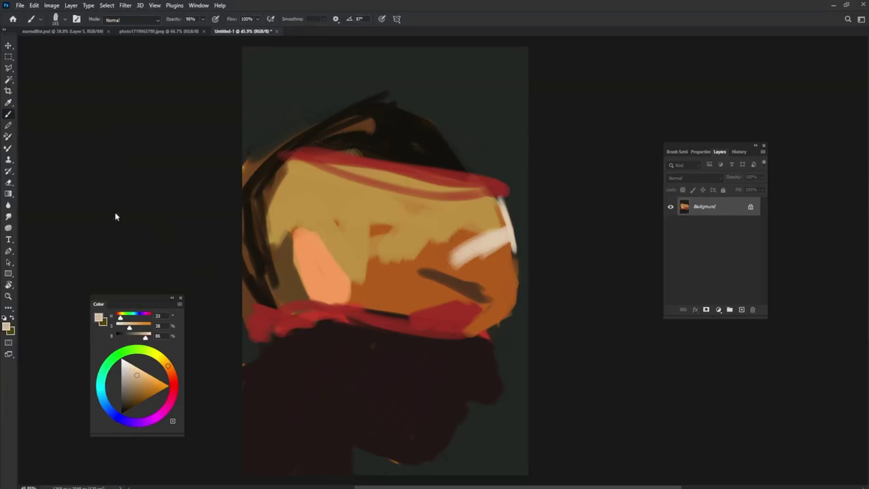
Paint a more saturated light peach over the visor's right side.
{"action": "left_click_drag", "start_coordinate": [136, 375], "coordinate": [147, 379]}
{"action": "mouse_move", "coordinate": [425, 239]}
{"action": "left_mouse_down"}
{"action": "mouse_move", "coordinate": [475, 269]}
{"action": "mouse_move", "coordinate": [489, 241]}
{"action": "mouse_move", "coordinate": [503, 287]}
{"action": "left_mouse_up"}
{"action": "left_click", "coordinate": [469, 262], "text": "alt"}
Cover most of the visor with light peach, then lower the brush opacity slightly.
{"action": "left_click_drag", "start_coordinate": [268, 279], "coordinate": [406, 306]}
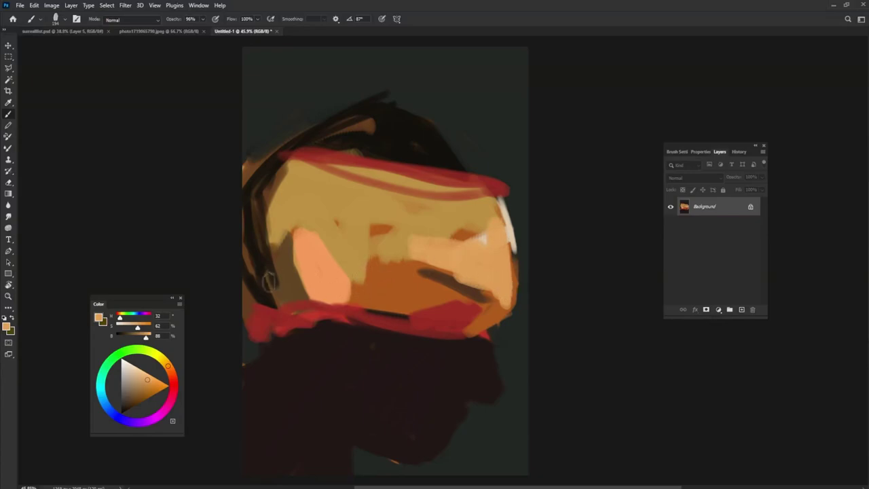
{"action": "left_click_drag", "start_coordinate": [264, 258], "coordinate": [485, 292]}
{"action": "left_click_drag", "start_coordinate": [262, 228], "coordinate": [459, 272]}
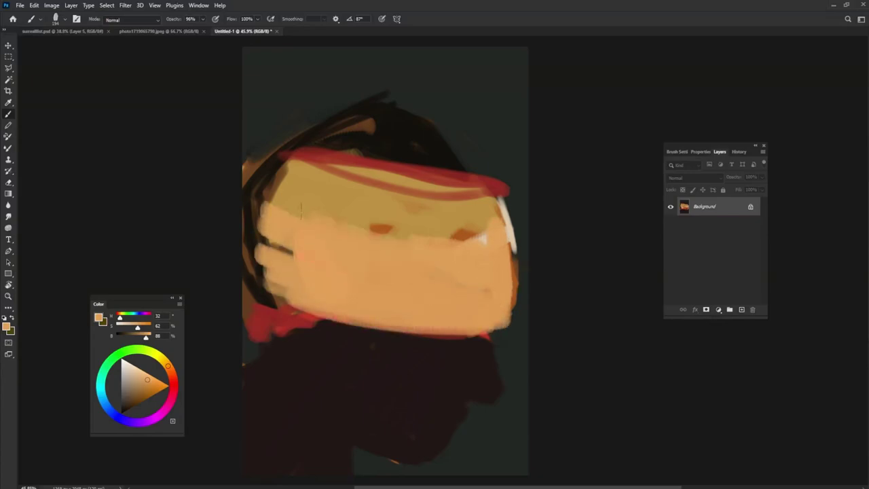
{"action": "left_click_drag", "start_coordinate": [289, 207], "coordinate": [488, 235]}
{"action": "mouse_move", "coordinate": [496, 204]}
{"action": "left_mouse_down"}
{"action": "mouse_move", "coordinate": [338, 192]}
{"action": "mouse_move", "coordinate": [280, 203]}
{"action": "left_mouse_up"}
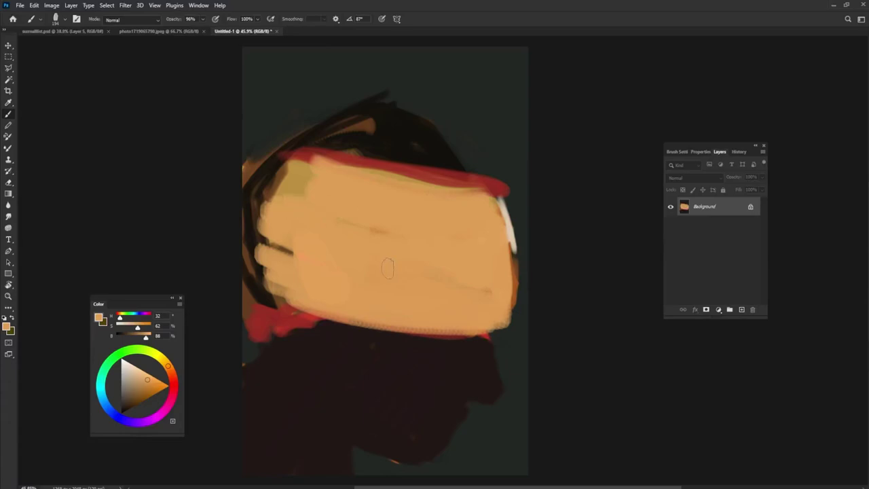
{"action": "left_click_drag", "start_coordinate": [515, 263], "coordinate": [510, 255]}
Repaint the pale highlight down the visor's right edge, trimming it with dark strokes.
{"action": "left_click", "coordinate": [514, 228], "text": "alt"}
{"action": "left_click_drag", "start_coordinate": [512, 245], "coordinate": [487, 187]}
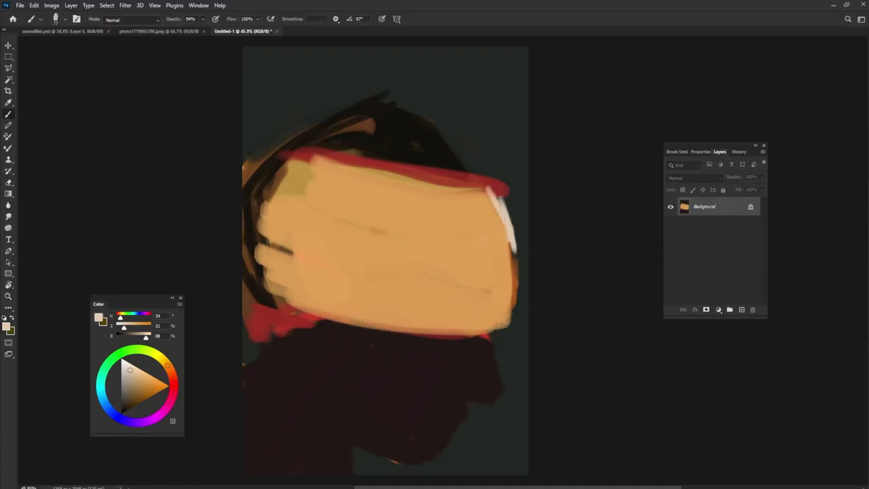
{"action": "mouse_move", "coordinate": [506, 224]}
{"action": "left_mouse_down"}
{"action": "mouse_move", "coordinate": [500, 272]}
{"action": "mouse_move", "coordinate": [511, 299]}
{"action": "left_mouse_up"}
{"action": "left_click", "coordinate": [516, 219], "text": "alt"}
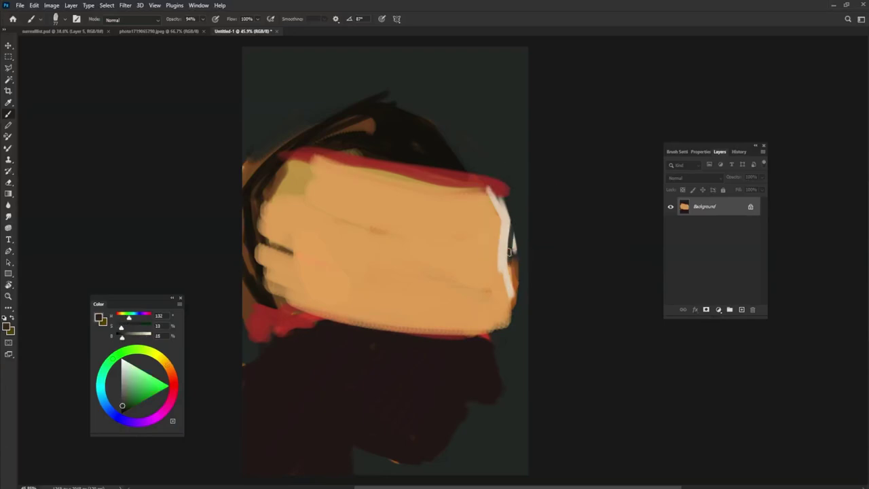
{"action": "left_click_drag", "start_coordinate": [513, 202], "coordinate": [510, 265]}
{"action": "left_click_drag", "start_coordinate": [515, 230], "coordinate": [513, 269]}
{"action": "left_click", "coordinate": [504, 237], "text": "alt"}
{"action": "left_click_drag", "start_coordinate": [508, 220], "coordinate": [508, 252]}
{"action": "left_click_drag", "start_coordinate": [496, 190], "coordinate": [498, 204]}
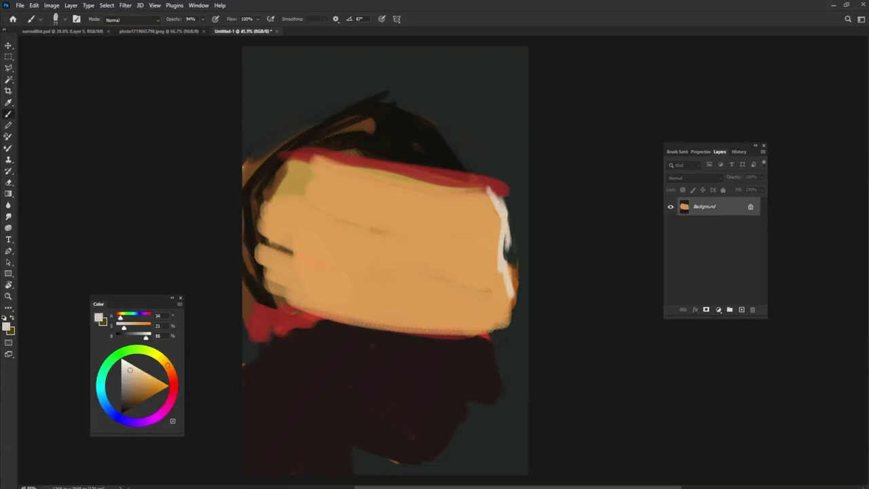
{"action": "left_click_drag", "start_coordinate": [509, 249], "coordinate": [511, 289]}
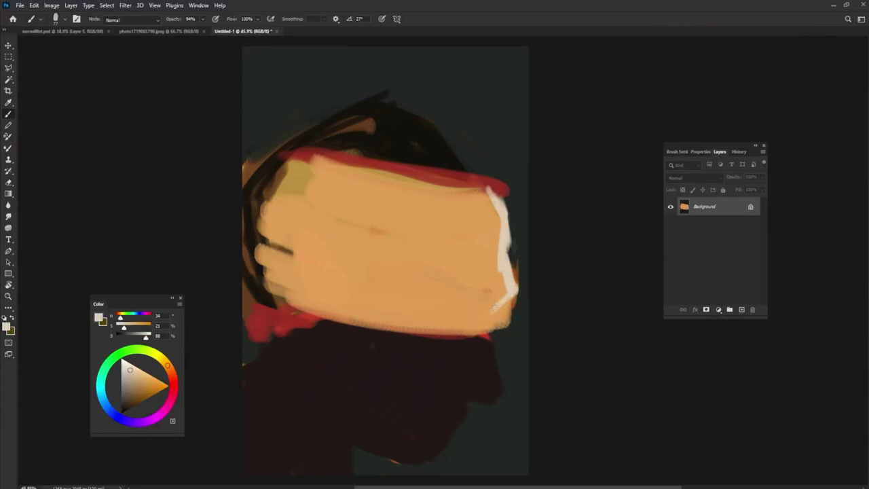
Trim the highlight's lower end with background colour and add a bright orange accent beside it.
{"action": "left_click", "coordinate": [516, 304], "text": "alt"}
{"action": "mouse_move", "coordinate": [515, 296]}
{"action": "left_mouse_down"}
{"action": "mouse_move", "coordinate": [500, 318]}
{"action": "mouse_move", "coordinate": [510, 327]}
{"action": "mouse_move", "coordinate": [495, 329]}
{"action": "mouse_move", "coordinate": [509, 315]}
{"action": "left_mouse_up"}
{"action": "left_click", "coordinate": [512, 286], "text": "alt"}
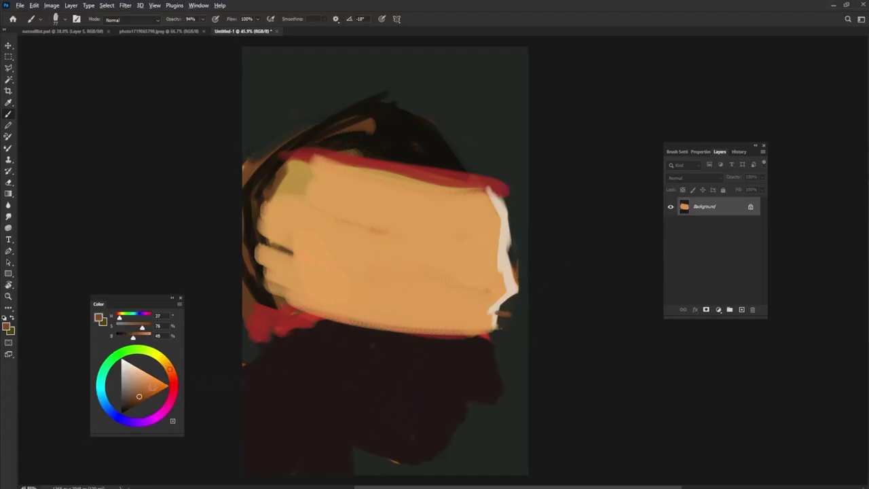
{"action": "left_click", "coordinate": [243, 355], "text": "alt"}
{"action": "left_click_drag", "start_coordinate": [500, 313], "coordinate": [513, 314]}
{"action": "left_click", "coordinate": [504, 302], "text": "alt"}
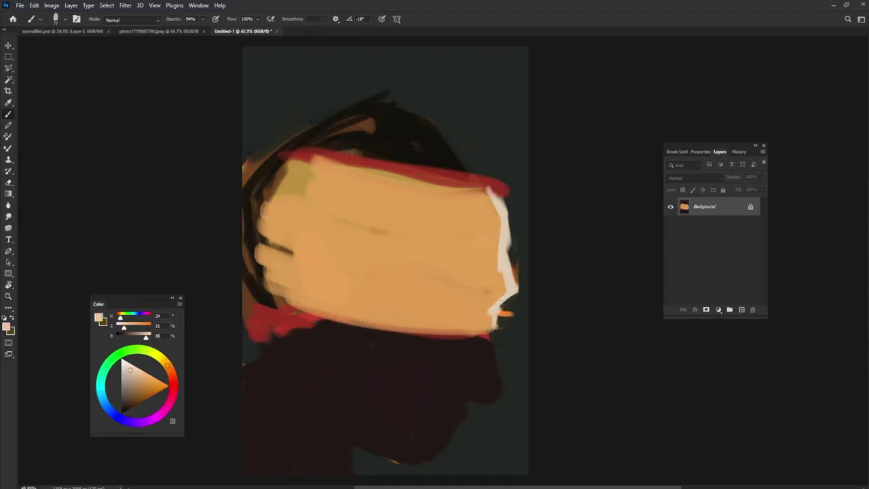
{"action": "left_click", "coordinate": [506, 312], "text": "alt"}
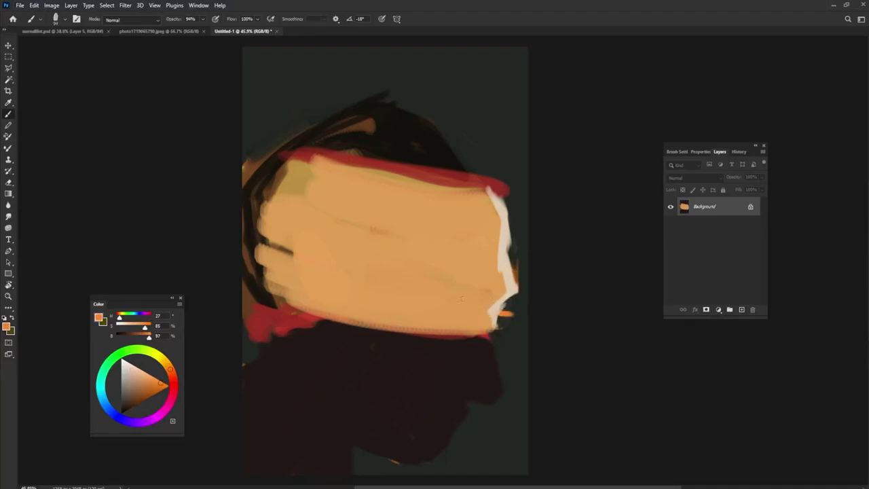
{"action": "left_click", "coordinate": [420, 180], "text": "alt"}
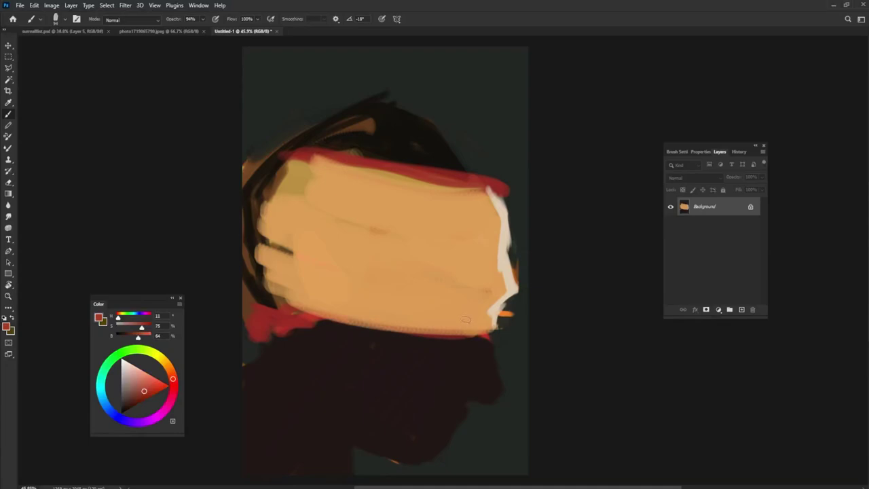
Paint the lips in dark red then vivid red, and darken their lower edge near-black.
{"action": "mouse_move", "coordinate": [459, 320]}
{"action": "left_mouse_down"}
{"action": "mouse_move", "coordinate": [459, 330]}
{"action": "mouse_move", "coordinate": [449, 322]}
{"action": "mouse_move", "coordinate": [474, 339]}
{"action": "left_mouse_up"}
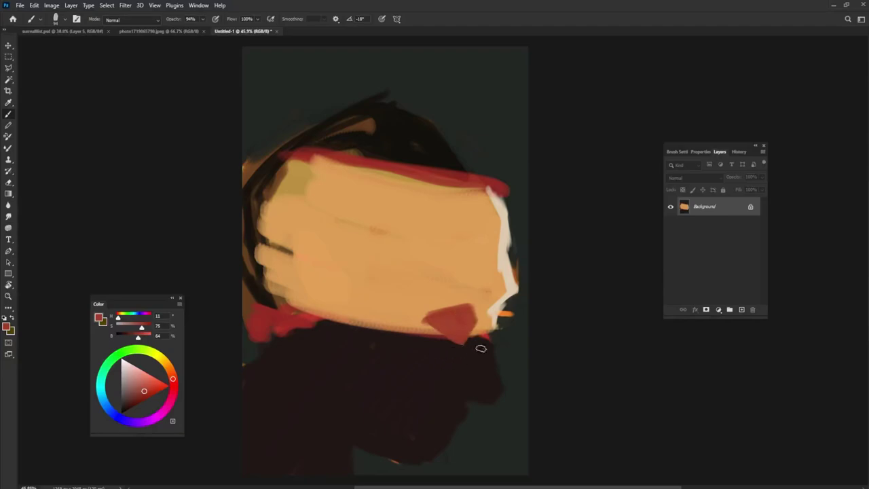
{"action": "left_click", "coordinate": [479, 291], "text": "alt"}
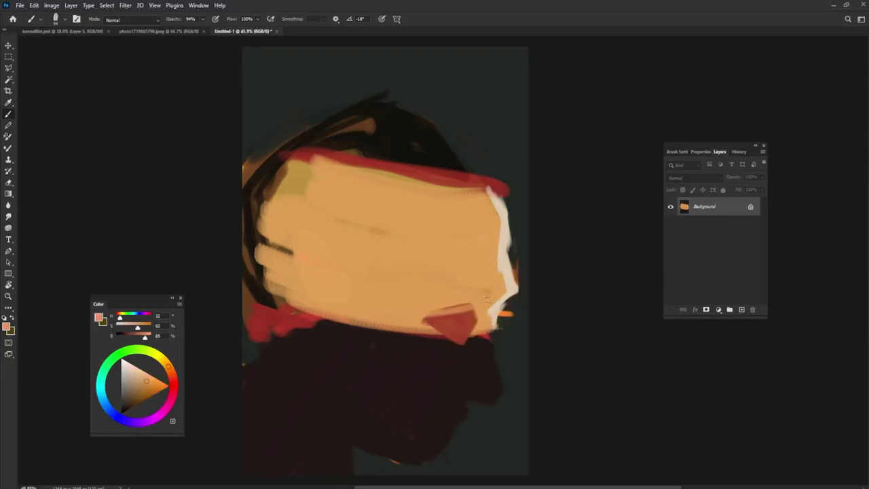
{"action": "left_click", "coordinate": [466, 316], "text": "alt"}
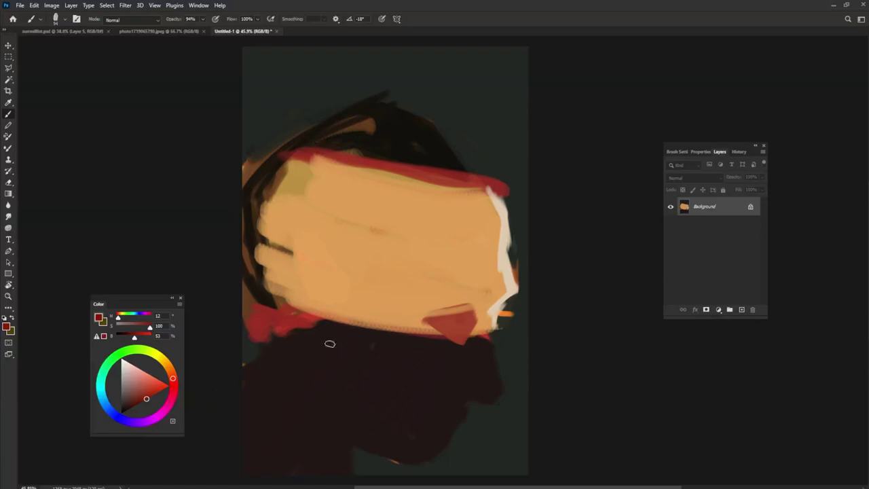
{"action": "mouse_move", "coordinate": [428, 318]}
{"action": "left_mouse_down"}
{"action": "mouse_move", "coordinate": [479, 308]}
{"action": "mouse_move", "coordinate": [475, 316]}
{"action": "left_mouse_up"}
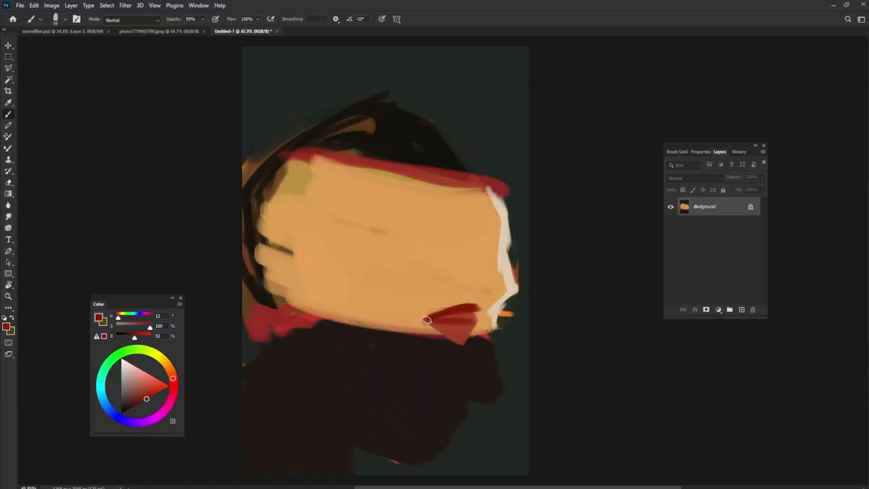
{"action": "left_click_drag", "start_coordinate": [146, 399], "coordinate": [169, 385]}
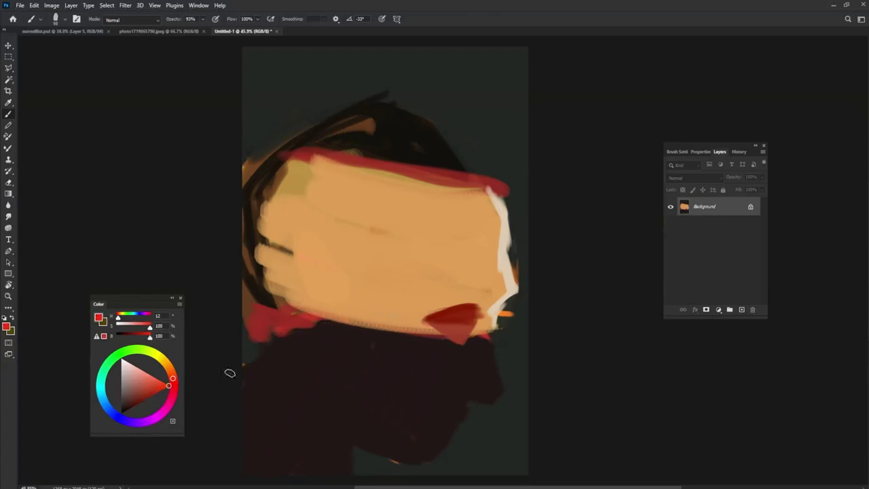
{"action": "left_click_drag", "start_coordinate": [450, 316], "coordinate": [475, 316]}
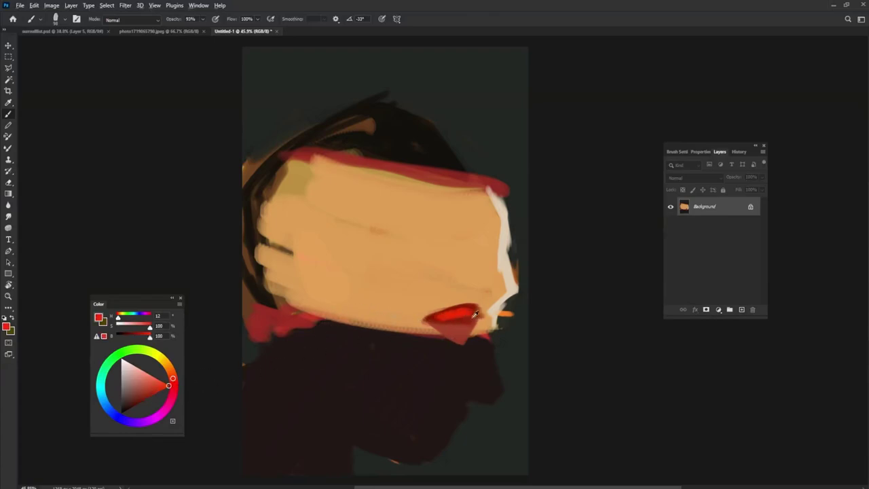
{"action": "left_click_drag", "start_coordinate": [145, 395], "coordinate": [139, 417]}
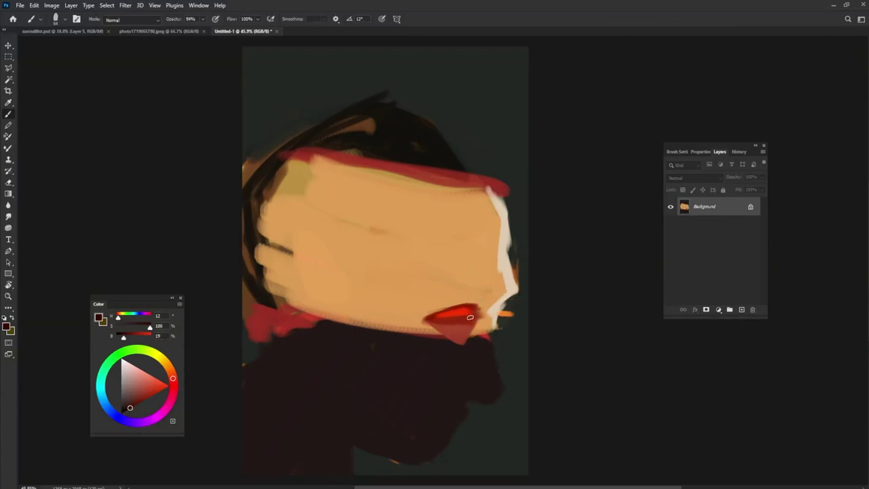
{"action": "mouse_move", "coordinate": [440, 319]}
{"action": "left_mouse_down"}
{"action": "mouse_move", "coordinate": [476, 315]}
{"action": "mouse_move", "coordinate": [463, 316]}
{"action": "left_mouse_up"}
Pick a deeper orange from the face and paint a diagonal dark-orange cheek stroke toward the lips.
{"action": "left_click", "coordinate": [467, 308], "text": "alt"}
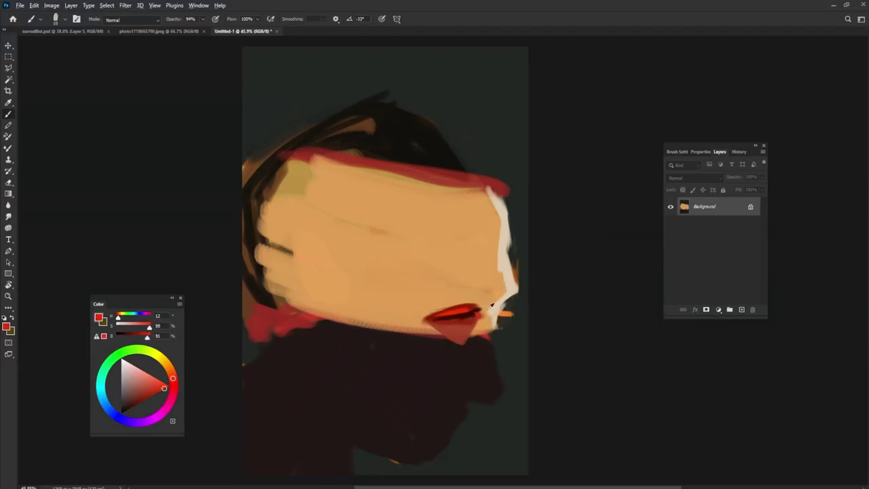
{"action": "left_click", "coordinate": [492, 294], "text": "alt"}
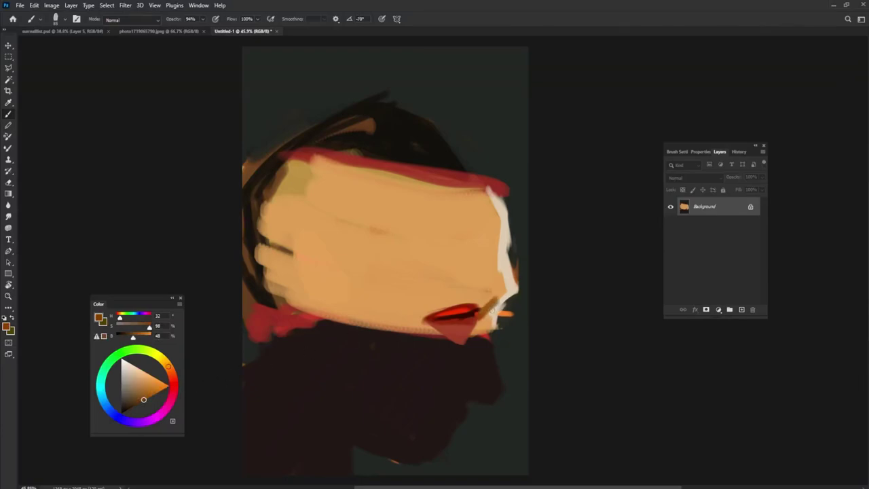
{"action": "left_click", "coordinate": [481, 311], "text": "alt"}
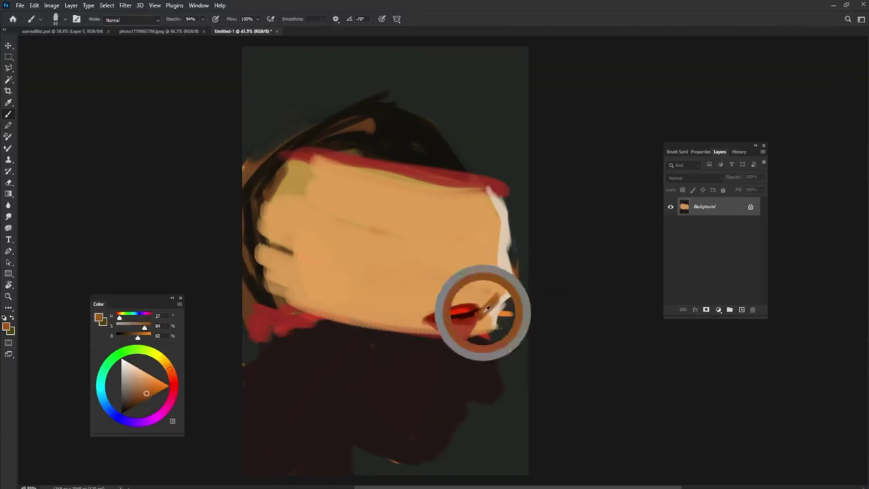
{"action": "left_click", "coordinate": [513, 289], "text": "alt"}
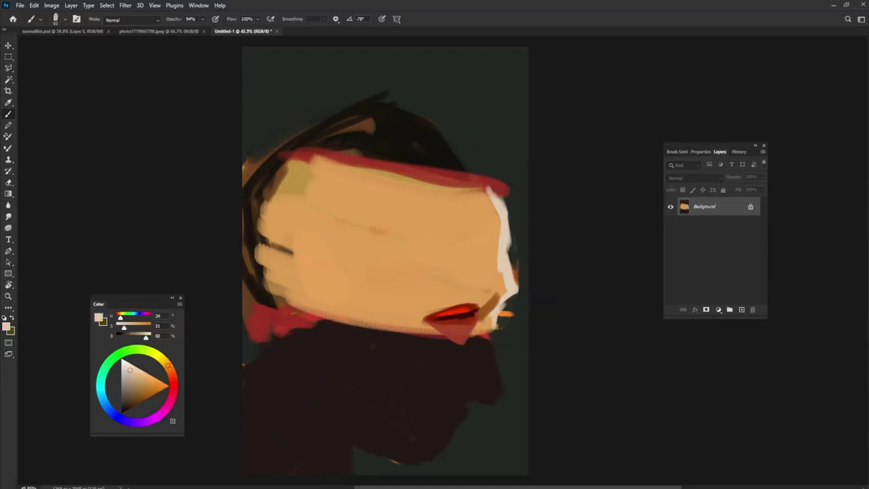
{"action": "left_click", "coordinate": [483, 323], "text": "alt"}
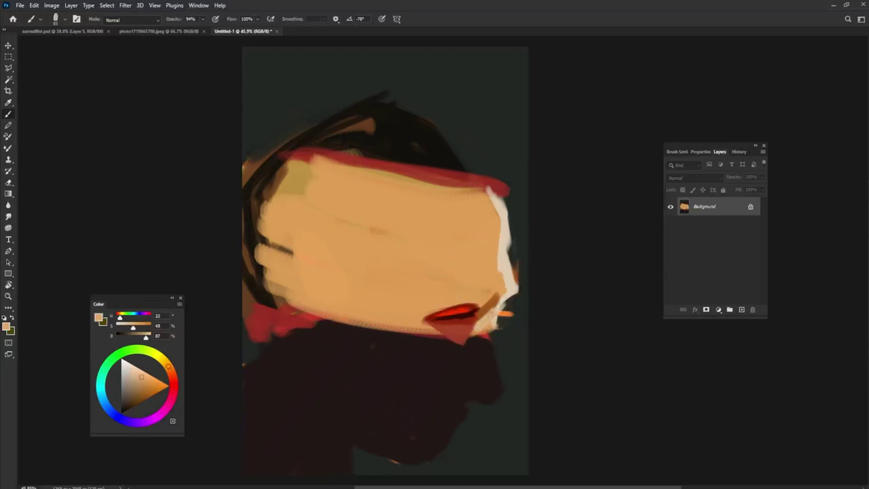
{"action": "left_click", "coordinate": [501, 303], "text": "alt"}
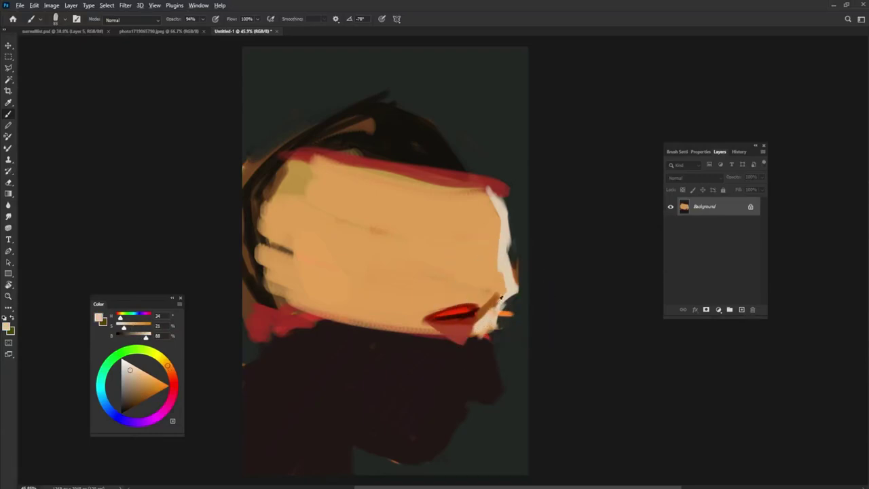
{"action": "left_click", "coordinate": [499, 290], "text": "alt"}
{"action": "left_click", "coordinate": [493, 290], "text": "alt"}
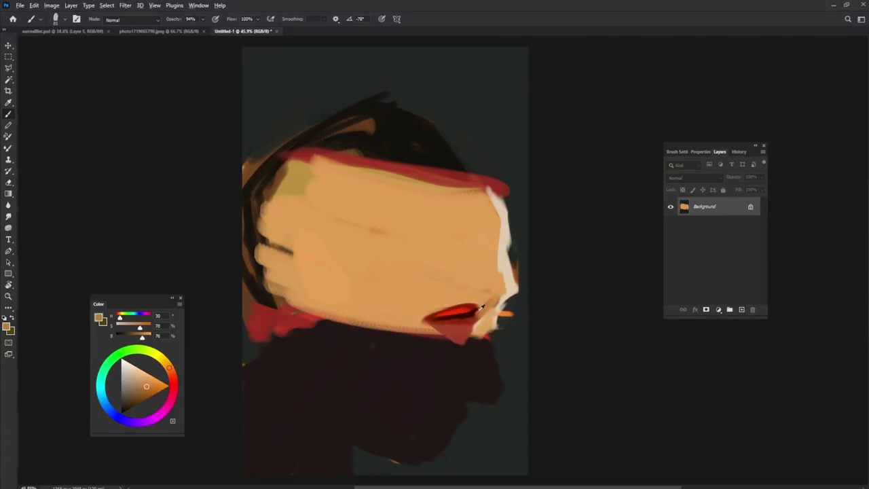
{"action": "left_click", "coordinate": [479, 310], "text": "alt"}
{"action": "mouse_move", "coordinate": [481, 309]}
{"action": "left_mouse_down"}
{"action": "mouse_move", "coordinate": [486, 297]}
{"action": "mouse_move", "coordinate": [431, 263]}
{"action": "left_mouse_up"}
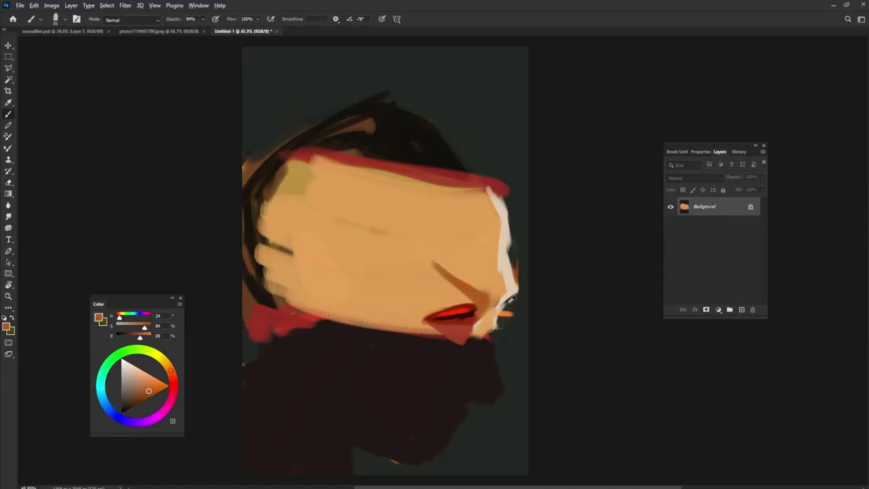
Darken and extend the diagonal cheek stroke toward the lips with a sampled darker orange.
{"action": "mouse_move", "coordinate": [436, 276]}
{"action": "left_mouse_down"}
{"action": "mouse_move", "coordinate": [469, 299]}
{"action": "mouse_move", "coordinate": [435, 265]}
{"action": "left_mouse_up"}
{"action": "left_click", "coordinate": [470, 272], "text": "alt"}
{"action": "left_click", "coordinate": [482, 305], "text": "alt"}
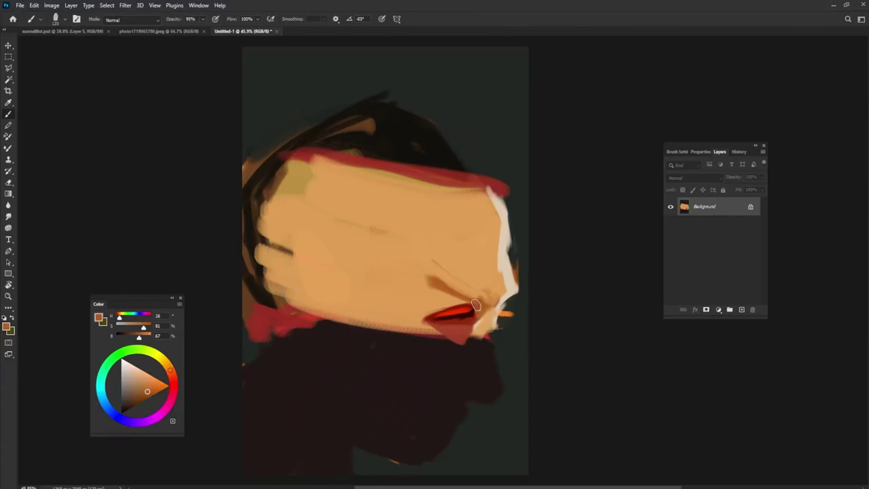
{"action": "left_click_drag", "start_coordinate": [483, 303], "coordinate": [433, 275]}
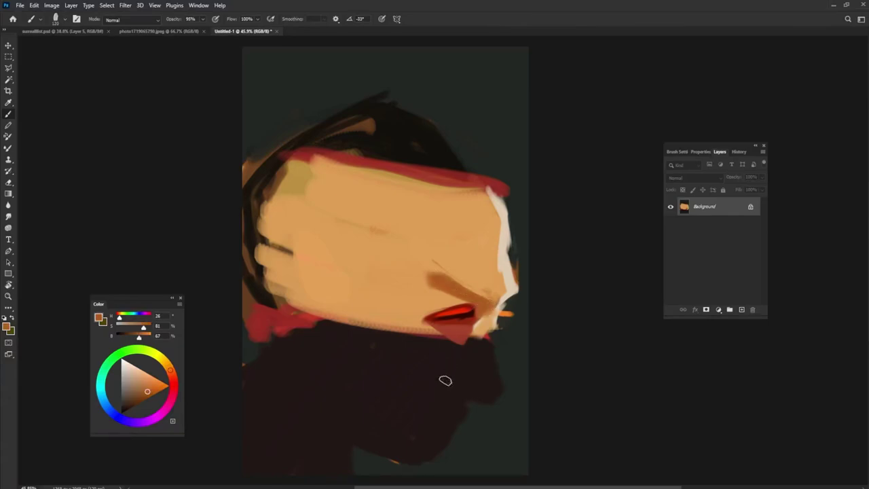
Paint a dark brown crease above the lips and soften it with light beige strokes.
{"action": "left_click", "coordinate": [139, 403]}
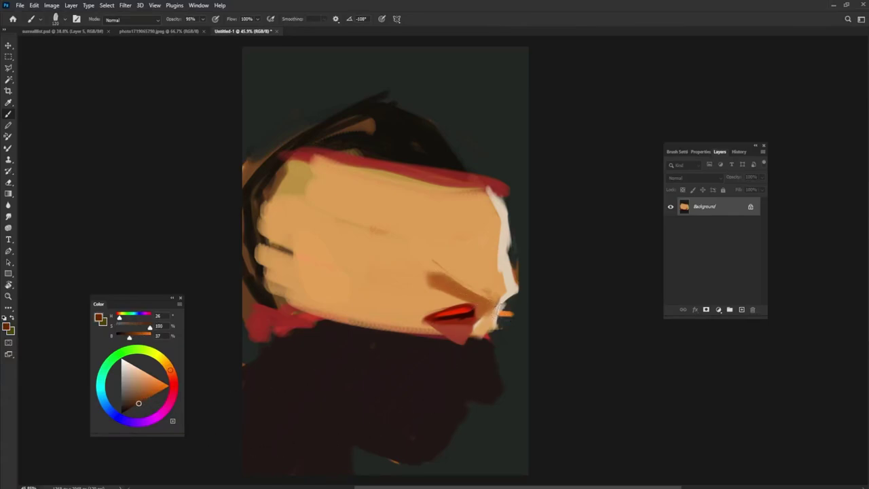
{"action": "right_click", "coordinate": [489, 305], "text": "alt"}
{"action": "left_click", "coordinate": [488, 302], "text": "alt"}
{"action": "mouse_move", "coordinate": [488, 302]}
{"action": "left_mouse_down"}
{"action": "mouse_move", "coordinate": [428, 281]}
{"action": "mouse_move", "coordinate": [429, 293]}
{"action": "mouse_move", "coordinate": [499, 320]}
{"action": "mouse_move", "coordinate": [406, 291]}
{"action": "mouse_move", "coordinate": [493, 301]}
{"action": "left_mouse_up"}
{"action": "left_click", "coordinate": [462, 264], "text": "alt"}
{"action": "left_click", "coordinate": [501, 278], "text": "alt"}
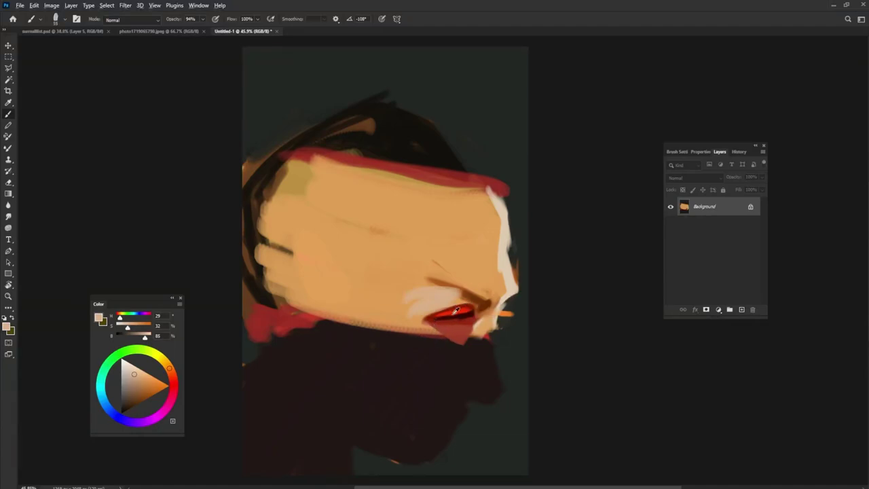
Repaint the lips a brighter orange-red and extend them further left.
{"action": "left_click", "coordinate": [467, 300], "text": "alt"}
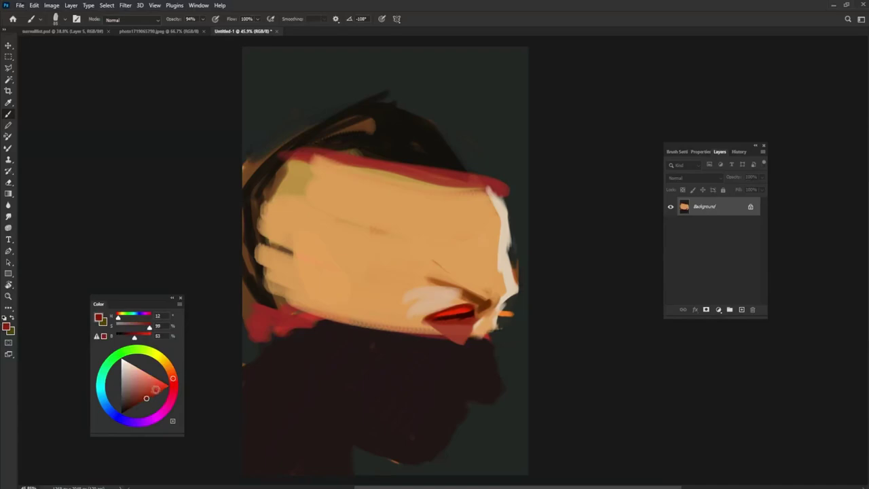
{"action": "left_click", "coordinate": [156, 389]}
{"action": "left_click", "coordinate": [172, 374]}
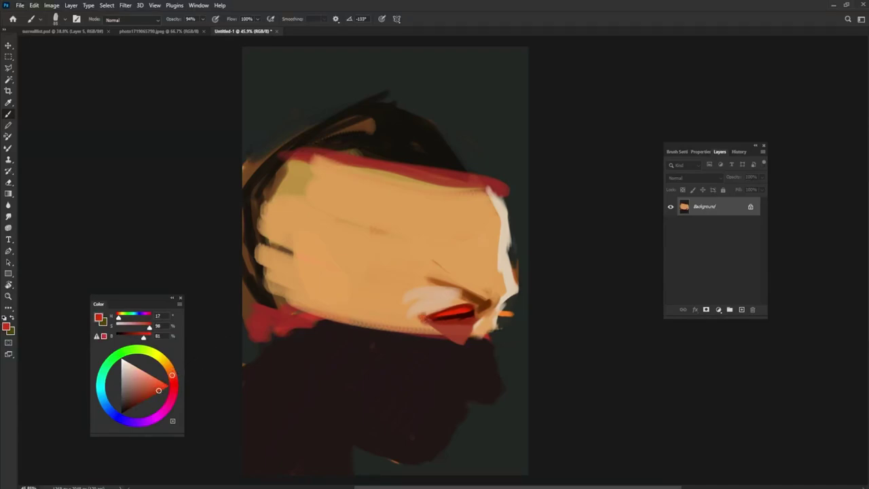
{"action": "left_click_drag", "start_coordinate": [418, 319], "coordinate": [448, 309]}
{"action": "left_click", "coordinate": [476, 302], "text": "alt"}
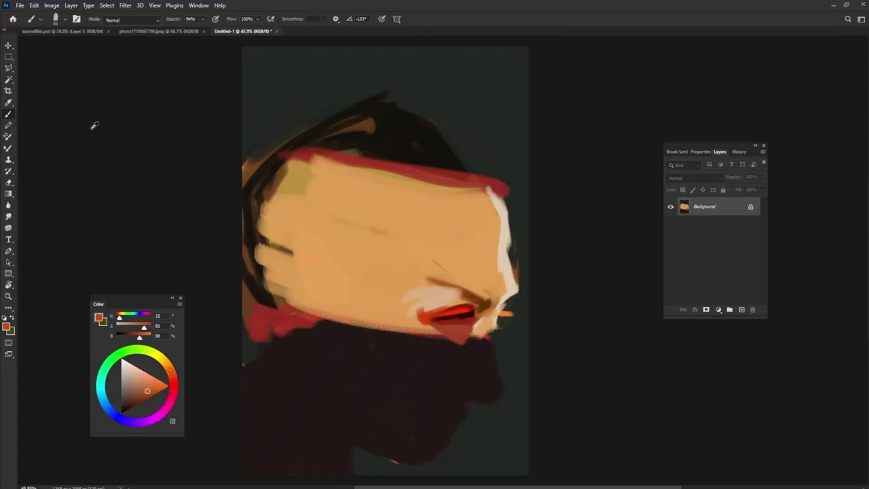
{"action": "left_click", "coordinate": [140, 397]}
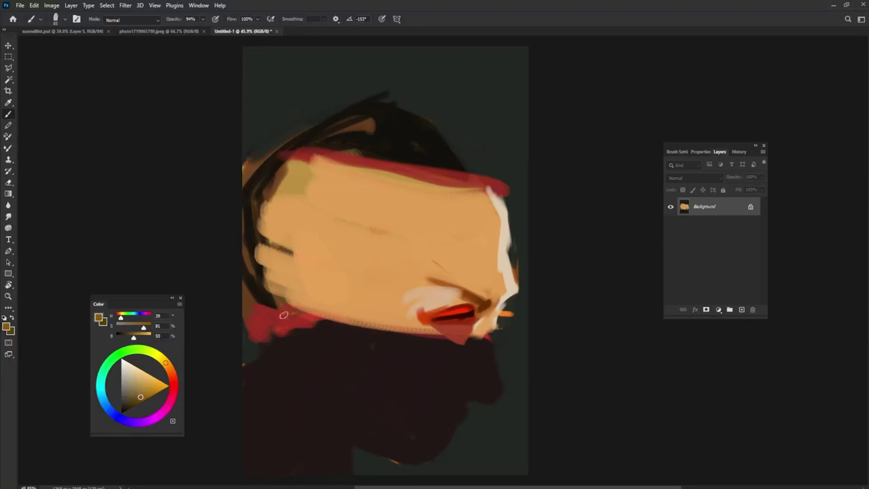
Block olive-gold strokes across the upper face, forehead and down toward the jaw.
{"action": "mouse_move", "coordinate": [421, 238]}
{"action": "left_mouse_down"}
{"action": "mouse_move", "coordinate": [406, 241]}
{"action": "mouse_move", "coordinate": [430, 218]}
{"action": "mouse_move", "coordinate": [433, 226]}
{"action": "mouse_move", "coordinate": [490, 207]}
{"action": "left_mouse_up"}
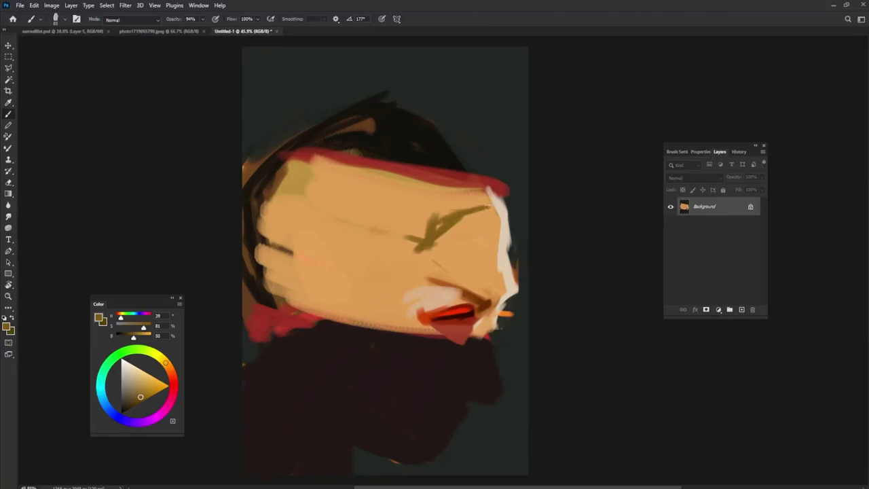
{"action": "left_click_drag", "start_coordinate": [438, 224], "coordinate": [508, 204]}
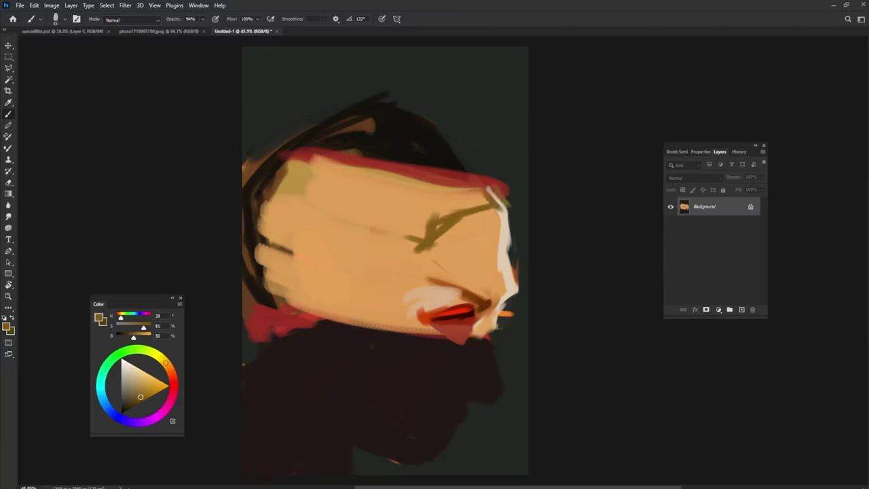
{"action": "mouse_move", "coordinate": [439, 227]}
{"action": "left_mouse_down"}
{"action": "mouse_move", "coordinate": [415, 247]}
{"action": "mouse_move", "coordinate": [366, 236]}
{"action": "left_mouse_up"}
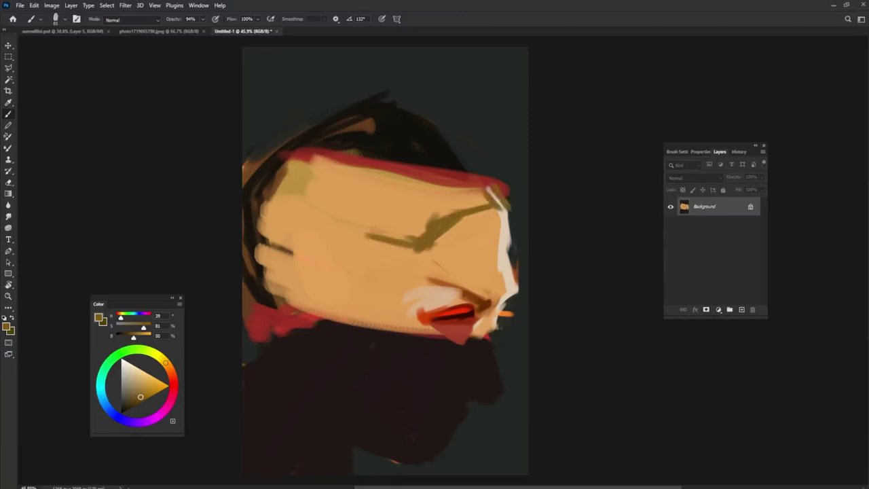
{"action": "mouse_move", "coordinate": [418, 243]}
{"action": "left_mouse_down"}
{"action": "mouse_move", "coordinate": [340, 237]}
{"action": "mouse_move", "coordinate": [314, 222]}
{"action": "mouse_move", "coordinate": [335, 237]}
{"action": "mouse_move", "coordinate": [346, 271]}
{"action": "left_mouse_up"}
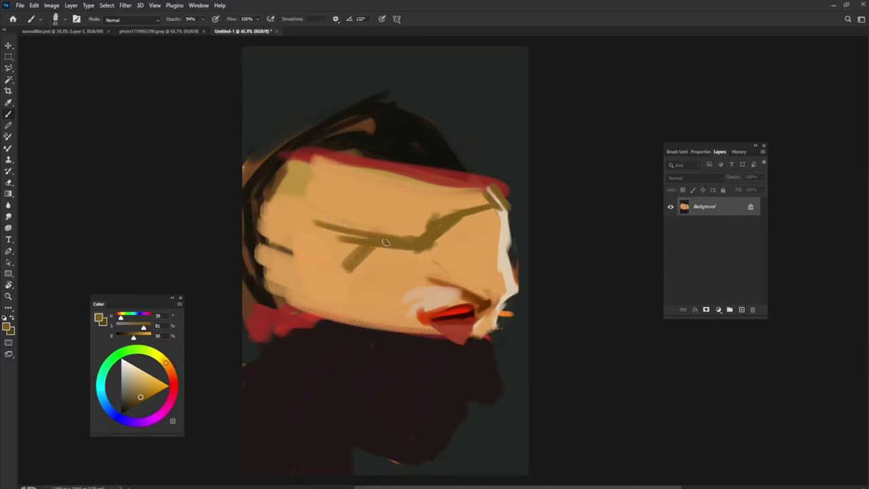
{"action": "mouse_move", "coordinate": [380, 248]}
{"action": "left_mouse_down"}
{"action": "mouse_move", "coordinate": [347, 270]}
{"action": "mouse_move", "coordinate": [328, 222]}
{"action": "mouse_move", "coordinate": [283, 285]}
{"action": "left_mouse_up"}
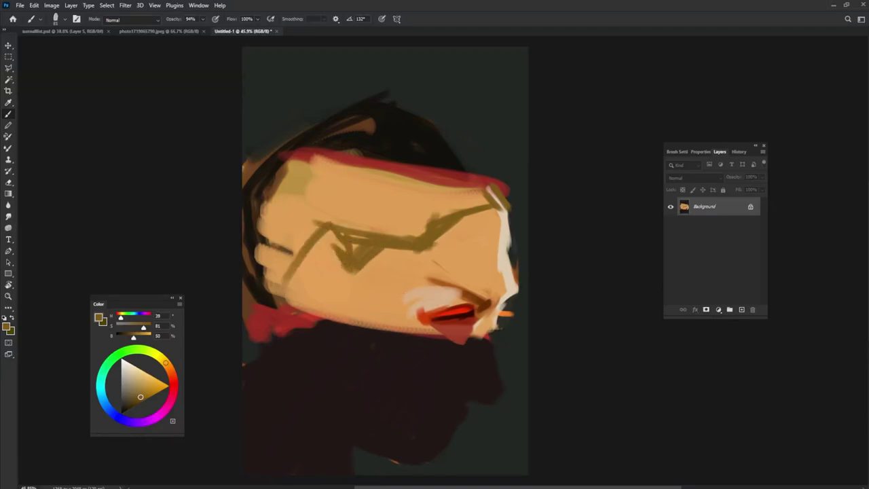
{"action": "mouse_move", "coordinate": [335, 221]}
{"action": "left_mouse_down"}
{"action": "mouse_move", "coordinate": [298, 258]}
{"action": "mouse_move", "coordinate": [318, 306]}
{"action": "left_mouse_up"}
{"action": "mouse_move", "coordinate": [291, 273]}
{"action": "left_mouse_down"}
{"action": "mouse_move", "coordinate": [329, 320]}
{"action": "mouse_move", "coordinate": [348, 309]}
{"action": "left_mouse_up"}
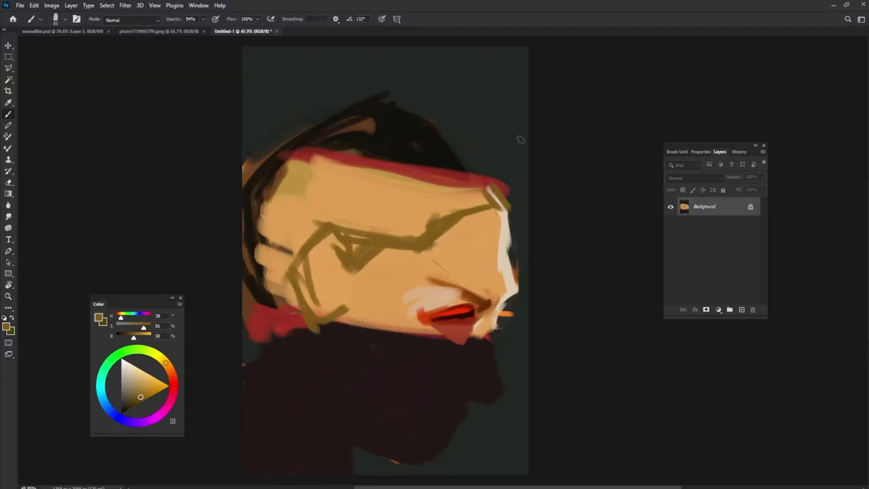
{"action": "mouse_move", "coordinate": [364, 209]}
{"action": "left_mouse_down"}
{"action": "mouse_move", "coordinate": [441, 204]}
{"action": "mouse_move", "coordinate": [486, 184]}
{"action": "mouse_move", "coordinate": [491, 193]}
{"action": "mouse_move", "coordinate": [428, 157]}
{"action": "mouse_move", "coordinate": [370, 157]}
{"action": "mouse_move", "coordinate": [391, 178]}
{"action": "mouse_move", "coordinate": [343, 223]}
{"action": "left_mouse_up"}
Cover the left side and back of the head in olive-gold.
{"action": "left_click_drag", "start_coordinate": [356, 170], "coordinate": [319, 217]}
{"action": "left_click_drag", "start_coordinate": [343, 153], "coordinate": [279, 230]}
{"action": "left_click_drag", "start_coordinate": [288, 166], "coordinate": [254, 261]}
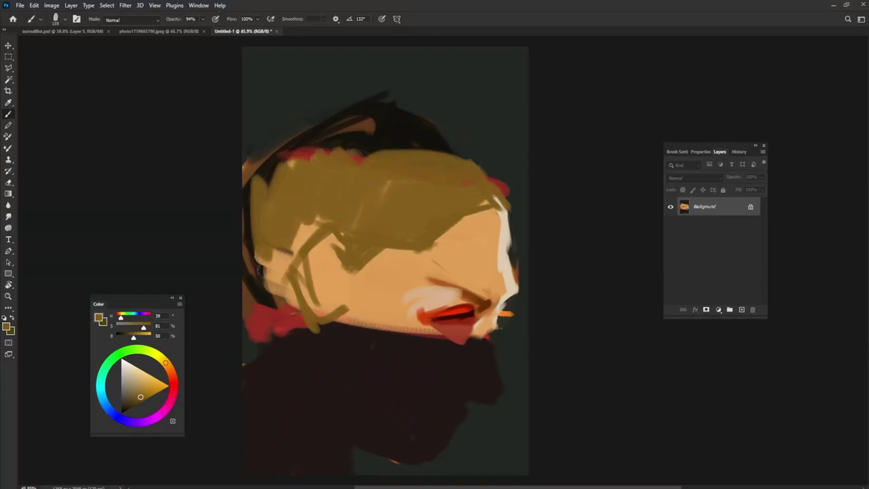
{"action": "left_click_drag", "start_coordinate": [248, 197], "coordinate": [275, 298]}
{"action": "mouse_move", "coordinate": [251, 258]}
{"action": "left_mouse_down"}
{"action": "mouse_move", "coordinate": [292, 316]}
{"action": "mouse_move", "coordinate": [275, 251]}
{"action": "mouse_move", "coordinate": [323, 217]}
{"action": "left_mouse_up"}
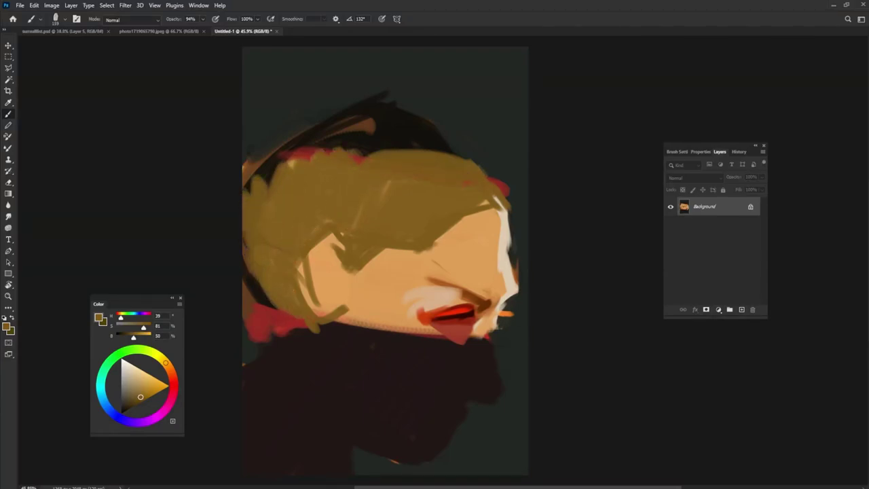
Fill the top of the head with near-black hair over an olive hairline edge.
{"action": "left_click_drag", "start_coordinate": [244, 194], "coordinate": [302, 152]}
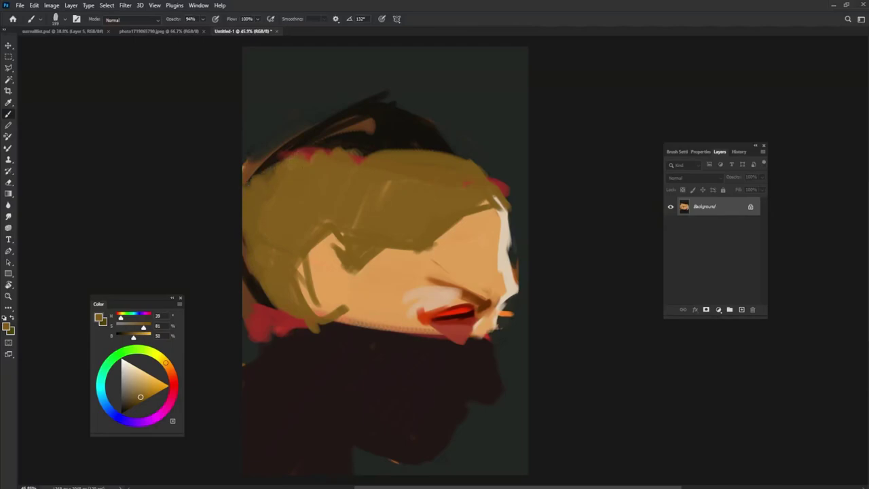
{"action": "left_click", "coordinate": [382, 140], "text": "alt"}
{"action": "left_click_drag", "start_coordinate": [299, 156], "coordinate": [494, 167]}
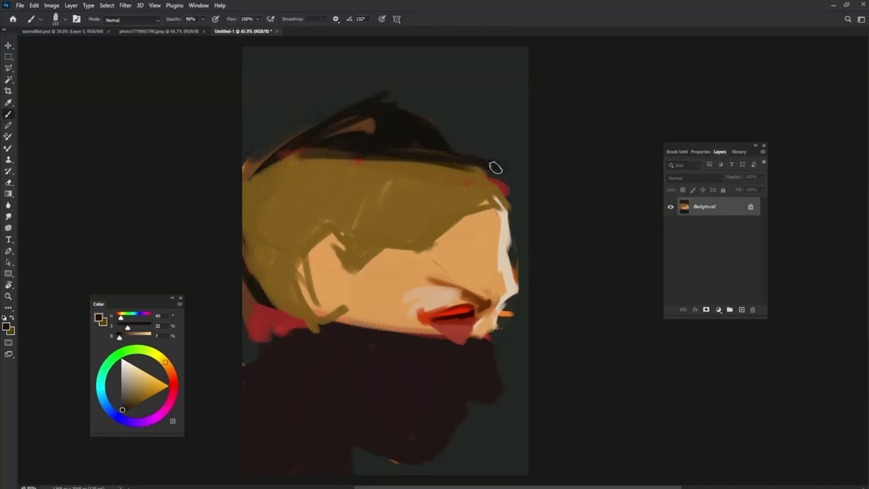
{"action": "left_click", "coordinate": [301, 160], "text": "alt"}
{"action": "left_click_drag", "start_coordinate": [301, 160], "coordinate": [496, 178]}
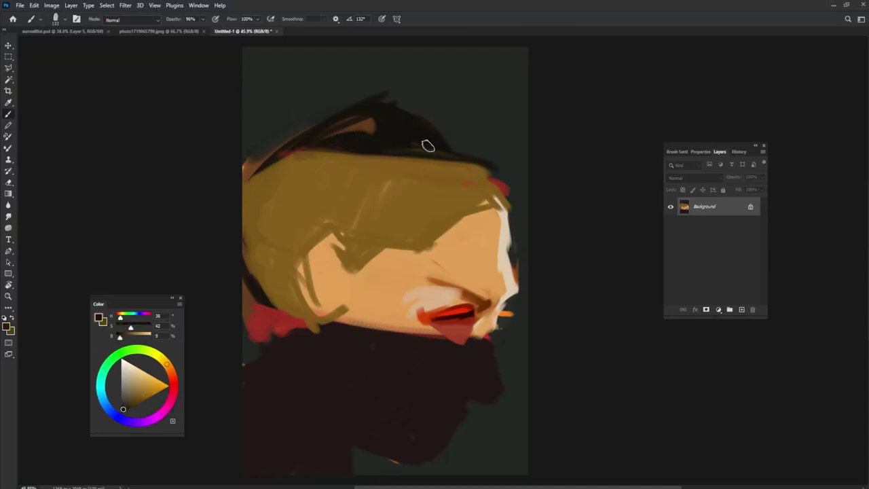
{"action": "left_click", "coordinate": [393, 118], "text": "alt"}
{"action": "mouse_move", "coordinate": [393, 117]}
{"action": "left_mouse_down"}
{"action": "mouse_move", "coordinate": [387, 111]}
{"action": "mouse_move", "coordinate": [452, 147]}
{"action": "mouse_move", "coordinate": [345, 132]}
{"action": "left_mouse_up"}
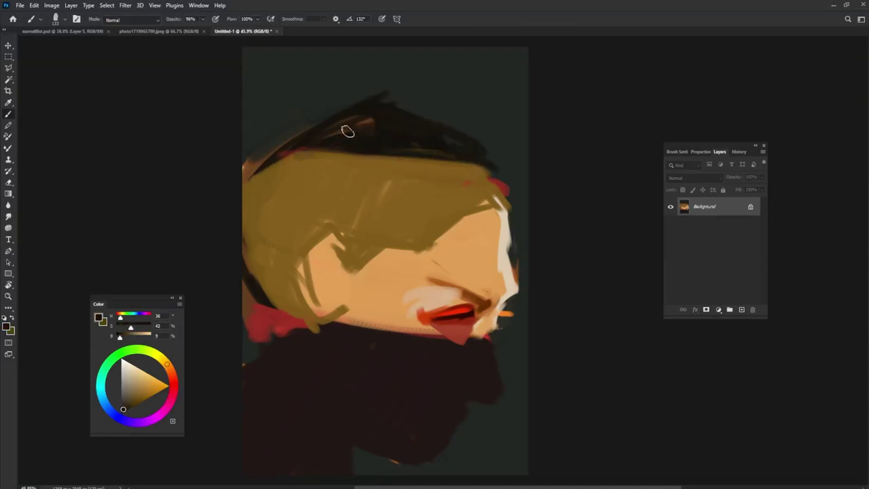
Repaint the lower lip in a deeper sampled red.
{"action": "left_click", "coordinate": [481, 307], "text": "alt"}
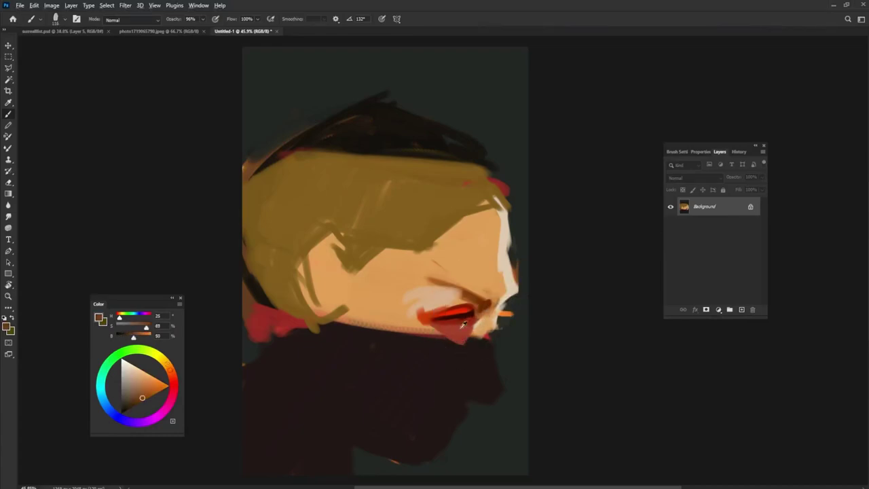
{"action": "left_click", "coordinate": [466, 306], "text": "alt"}
{"action": "mouse_move", "coordinate": [445, 332]}
{"action": "left_mouse_down"}
{"action": "mouse_move", "coordinate": [438, 326]}
{"action": "mouse_move", "coordinate": [469, 343]}
{"action": "left_mouse_up"}
{"action": "left_click_drag", "start_coordinate": [430, 321], "coordinate": [461, 341]}
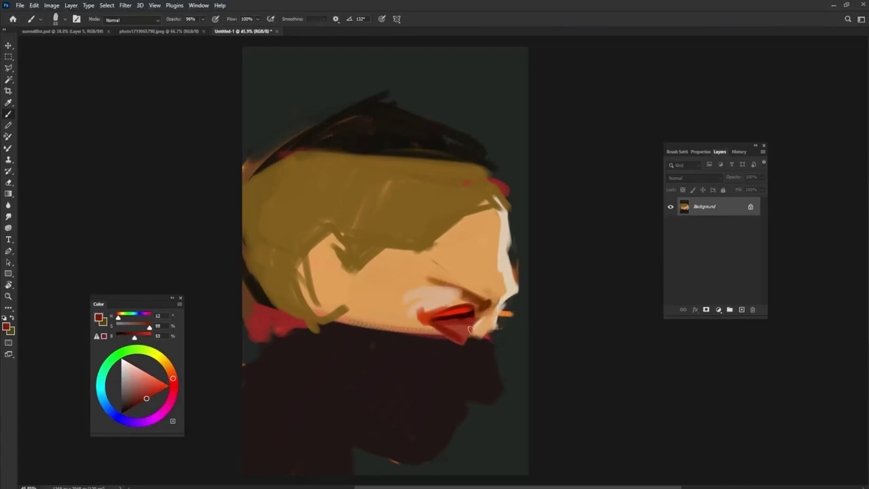
Smooth the lower cheek below the mouth with light and slightly darker peach tones.
{"action": "left_click", "coordinate": [439, 290], "text": "alt"}
{"action": "left_click_drag", "start_coordinate": [419, 287], "coordinate": [357, 316]}
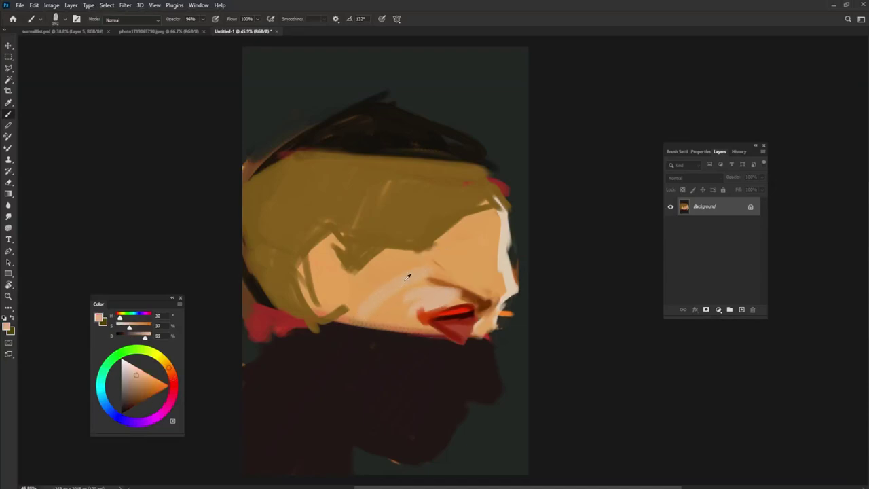
{"action": "left_click", "coordinate": [407, 276], "text": "alt"}
{"action": "left_click_drag", "start_coordinate": [420, 293], "coordinate": [361, 332]}
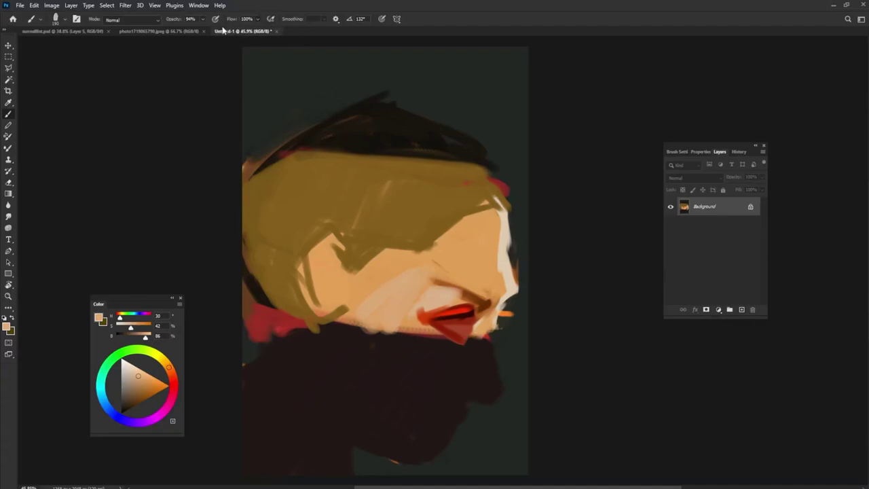
Lower brush flow to 12% and cover the dark cheek mark with sampled skin tone.
{"action": "key", "text": "shift+1"}
{"action": "key", "text": "shift+4"}
{"action": "left_click_drag", "start_coordinate": [376, 335], "coordinate": [370, 349]}
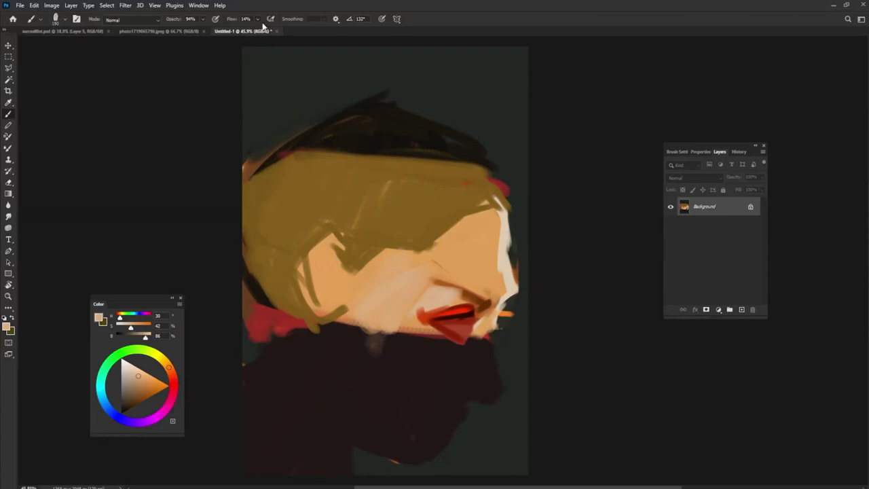
{"action": "key", "text": "shift+1"}
{"action": "key", "text": "shift+2"}
{"action": "left_click", "coordinate": [400, 301], "text": "alt"}
{"action": "left_click_drag", "start_coordinate": [430, 285], "coordinate": [452, 278]}
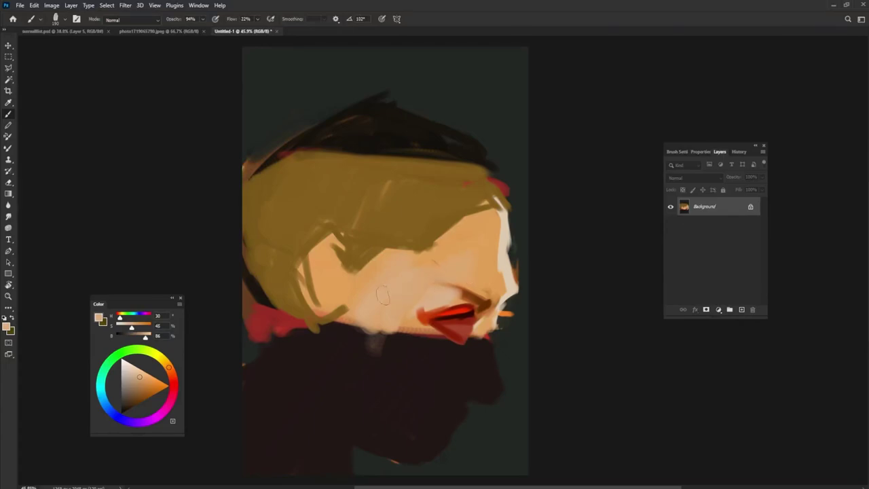
Paint a pale beige highlight patch near the top of the helmet.
{"action": "left_click", "coordinate": [506, 288], "text": "alt"}
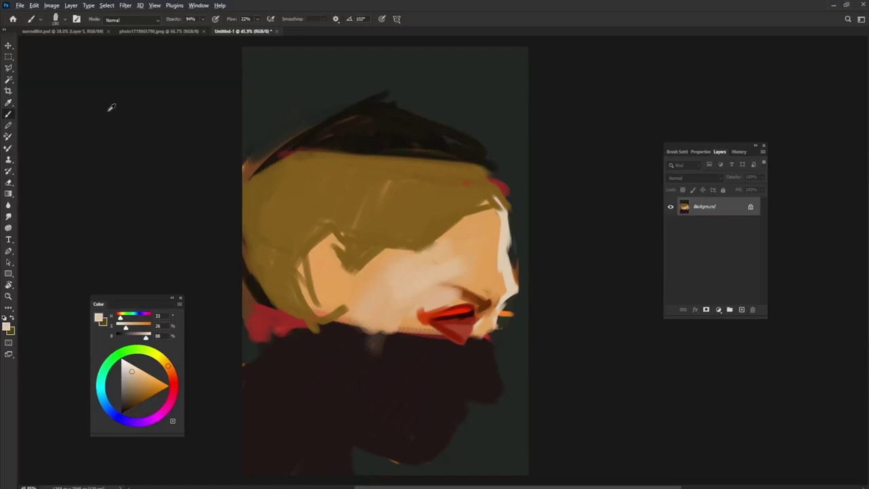
{"action": "mouse_move", "coordinate": [422, 228]}
{"action": "left_mouse_down"}
{"action": "mouse_move", "coordinate": [403, 229]}
{"action": "mouse_move", "coordinate": [416, 226]}
{"action": "mouse_move", "coordinate": [408, 214]}
{"action": "mouse_move", "coordinate": [421, 187]}
{"action": "mouse_move", "coordinate": [407, 175]}
{"action": "mouse_move", "coordinate": [359, 169]}
{"action": "mouse_move", "coordinate": [475, 176]}
{"action": "left_mouse_up"}
{"action": "left_click_drag", "start_coordinate": [414, 165], "coordinate": [448, 150]}
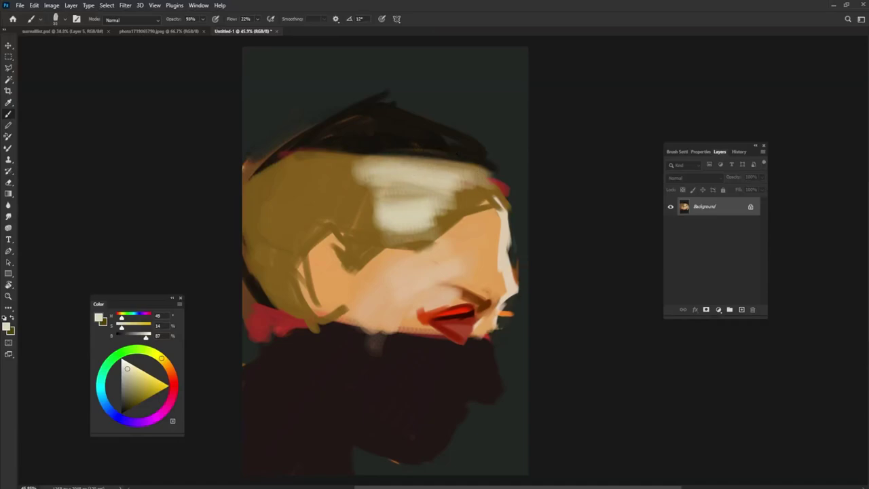
{"action": "mouse_move", "coordinate": [360, 167]}
{"action": "left_mouse_down"}
{"action": "mouse_move", "coordinate": [489, 170]}
{"action": "mouse_move", "coordinate": [477, 150]}
{"action": "left_mouse_up"}
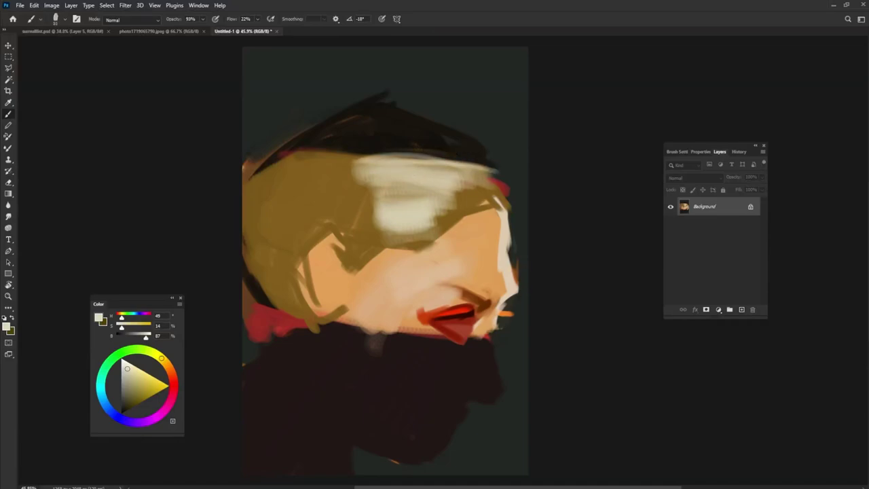
Streak dark and golden-brown strokes along the helmet's front edge and across its surface.
{"action": "left_click", "coordinate": [71, 118], "text": "alt"}
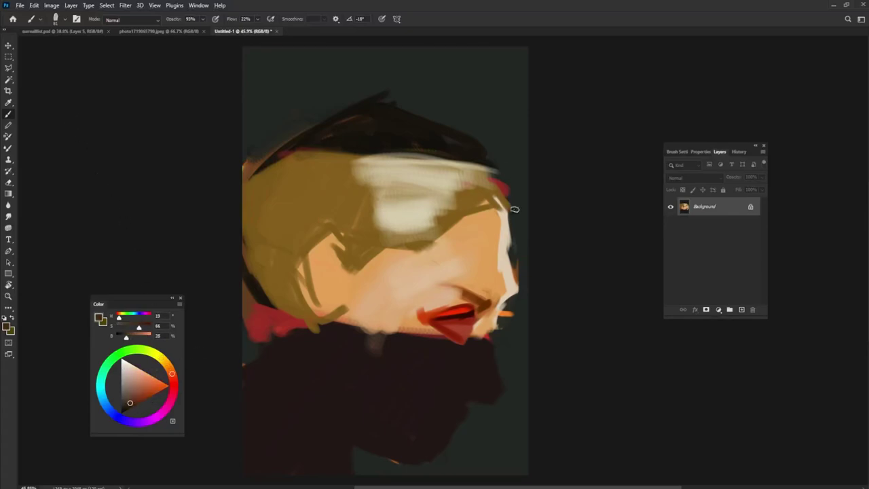
{"action": "mouse_move", "coordinate": [491, 201]}
{"action": "left_mouse_down"}
{"action": "mouse_move", "coordinate": [448, 172]}
{"action": "mouse_move", "coordinate": [475, 211]}
{"action": "left_mouse_up"}
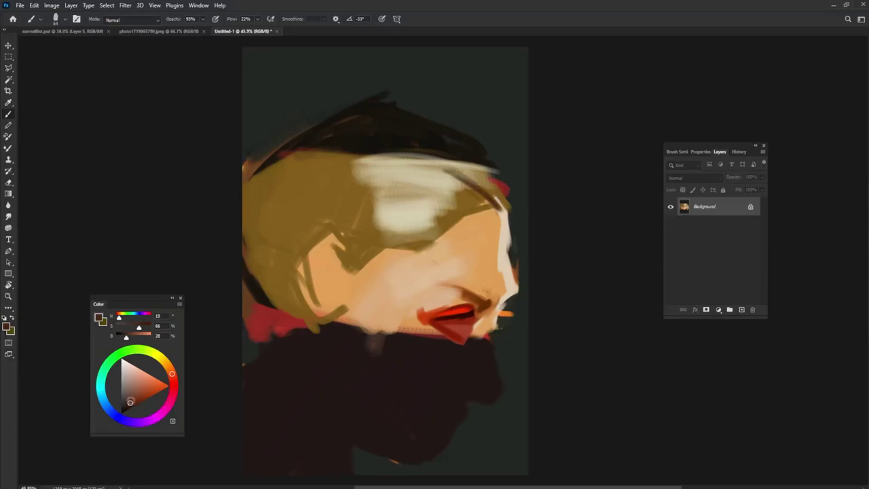
{"action": "left_click_drag", "start_coordinate": [130, 402], "coordinate": [134, 406]}
{"action": "mouse_move", "coordinate": [481, 191]}
{"action": "left_mouse_down"}
{"action": "mouse_move", "coordinate": [446, 170]}
{"action": "mouse_move", "coordinate": [458, 187]}
{"action": "mouse_move", "coordinate": [451, 209]}
{"action": "mouse_move", "coordinate": [480, 202]}
{"action": "left_mouse_up"}
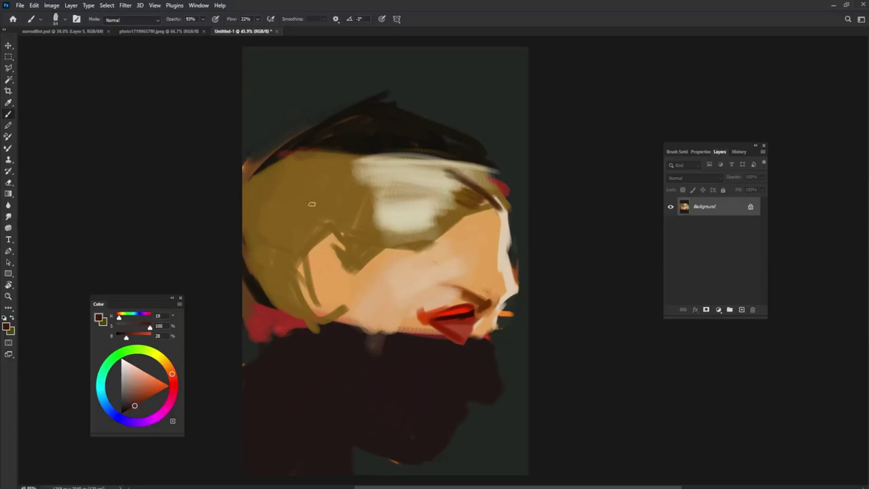
{"action": "mouse_move", "coordinate": [311, 203]}
{"action": "left_mouse_down"}
{"action": "mouse_move", "coordinate": [255, 231]}
{"action": "mouse_move", "coordinate": [366, 196]}
{"action": "left_mouse_up"}
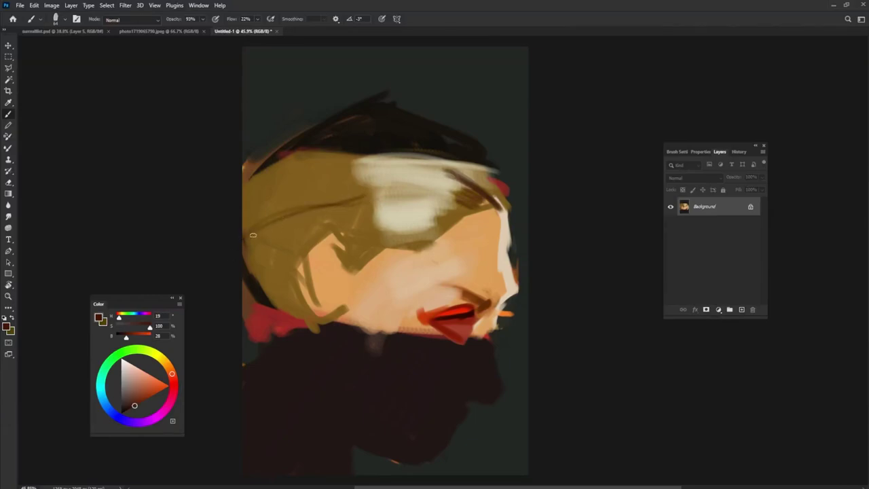
{"action": "mouse_move", "coordinate": [253, 230]}
{"action": "left_mouse_down"}
{"action": "mouse_move", "coordinate": [350, 191]}
{"action": "mouse_move", "coordinate": [250, 219]}
{"action": "mouse_move", "coordinate": [355, 182]}
{"action": "left_mouse_up"}
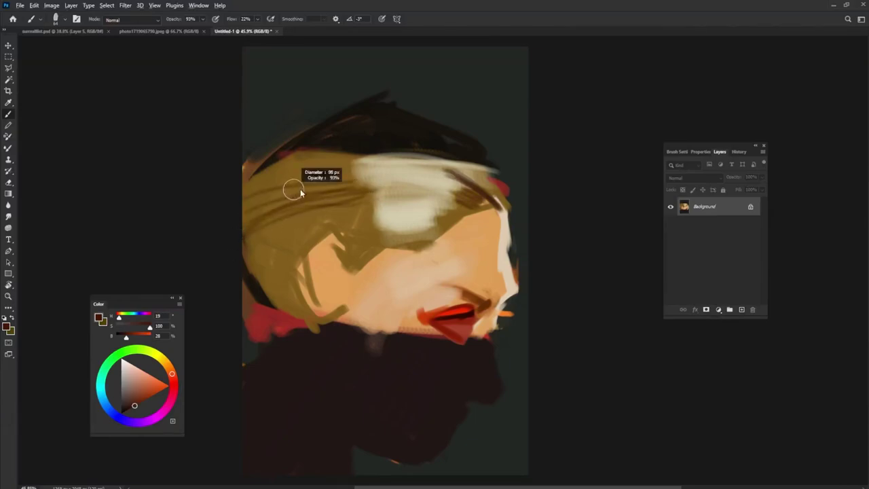
{"action": "mouse_move", "coordinate": [300, 194]}
{"action": "left_mouse_down"}
{"action": "mouse_move", "coordinate": [265, 197]}
{"action": "mouse_move", "coordinate": [353, 175]}
{"action": "mouse_move", "coordinate": [246, 193]}
{"action": "mouse_move", "coordinate": [363, 161]}
{"action": "left_mouse_up"}
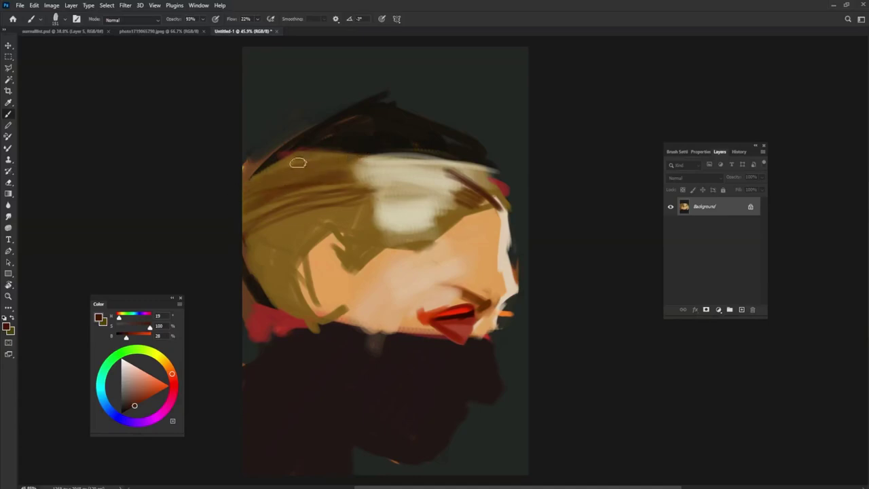
Darken the upper helmet with very dark brown strokes sampled from the hair.
{"action": "left_click_drag", "start_coordinate": [246, 178], "coordinate": [392, 132]}
{"action": "left_click", "coordinate": [392, 133], "text": "alt"}
{"action": "left_click_drag", "start_coordinate": [262, 174], "coordinate": [385, 141]}
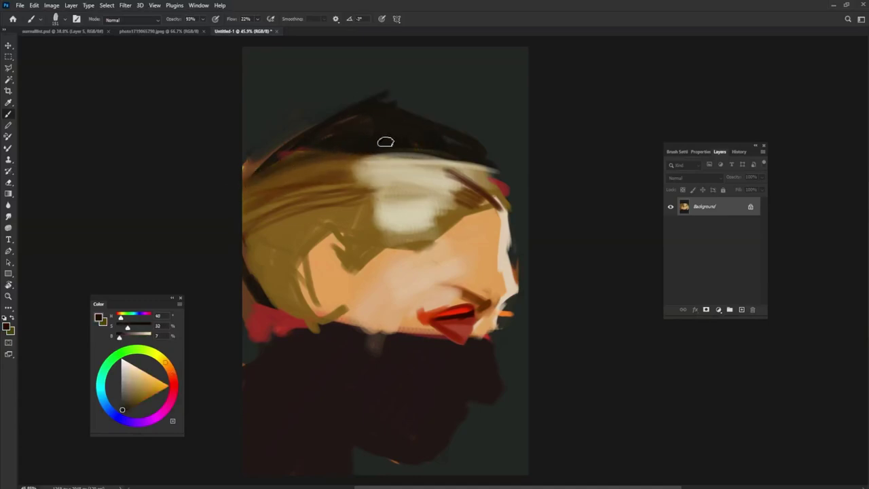
{"action": "left_click_drag", "start_coordinate": [278, 170], "coordinate": [431, 144]}
{"action": "mouse_move", "coordinate": [338, 154]}
{"action": "left_mouse_down"}
{"action": "mouse_move", "coordinate": [420, 170]}
{"action": "mouse_move", "coordinate": [392, 156]}
{"action": "mouse_move", "coordinate": [493, 165]}
{"action": "left_mouse_up"}
Soften the hair's top edge into the dark green-grey background.
{"action": "left_click", "coordinate": [388, 108], "text": "alt"}
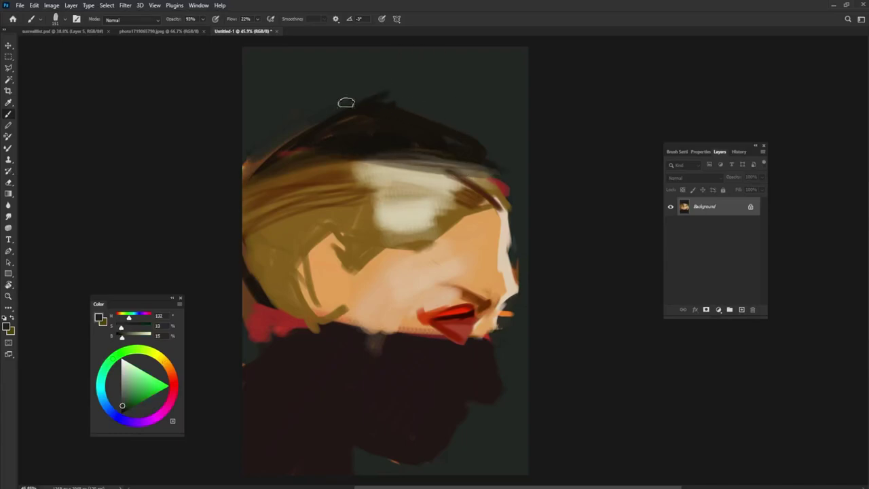
{"action": "left_click_drag", "start_coordinate": [343, 88], "coordinate": [498, 145]}
{"action": "mouse_move", "coordinate": [423, 110]}
{"action": "left_mouse_down"}
{"action": "mouse_move", "coordinate": [239, 163]}
{"action": "mouse_move", "coordinate": [291, 124]}
{"action": "left_mouse_up"}
{"action": "left_click", "coordinate": [354, 51], "text": "alt"}
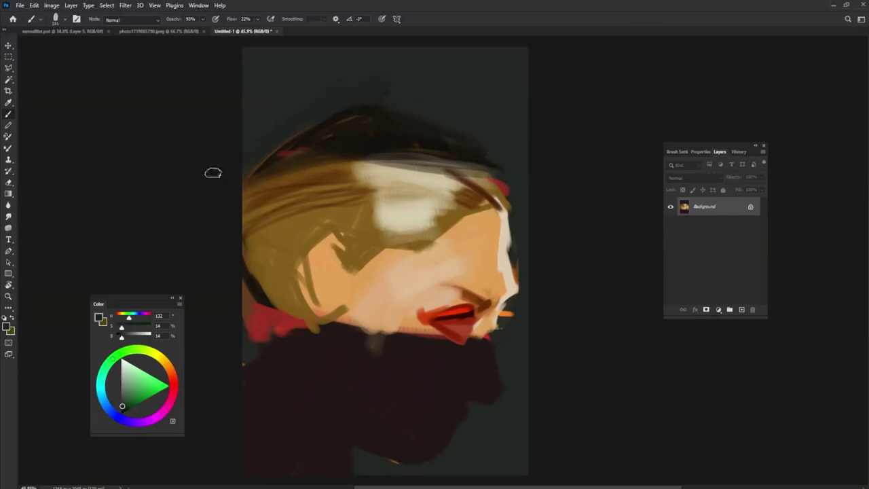
Lighten the bottom-right background with soft grey-green strokes.
{"action": "left_click", "coordinate": [139, 206], "text": "alt"}
{"action": "mouse_move", "coordinate": [530, 457]}
{"action": "left_mouse_down"}
{"action": "mouse_move", "coordinate": [530, 411]}
{"action": "mouse_move", "coordinate": [523, 469]}
{"action": "mouse_move", "coordinate": [489, 448]}
{"action": "mouse_move", "coordinate": [539, 419]}
{"action": "left_mouse_up"}
{"action": "left_click", "coordinate": [505, 439], "text": "alt"}
{"action": "left_click", "coordinate": [528, 411], "text": "alt"}
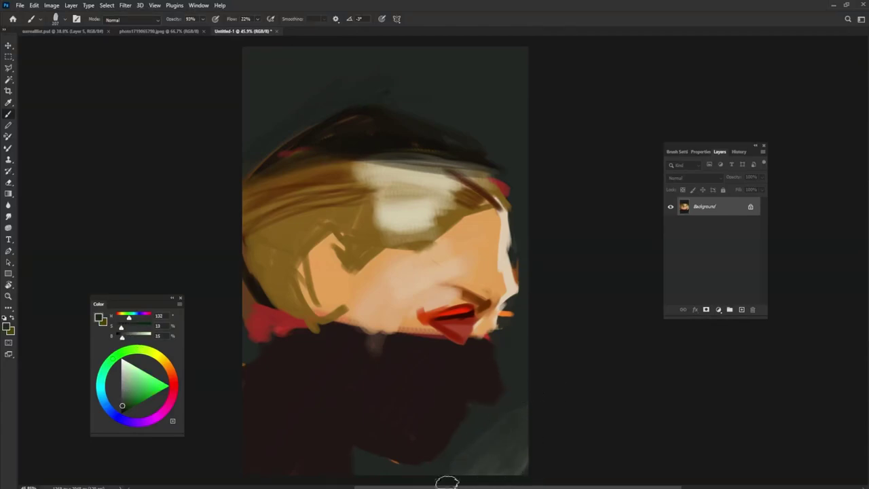
With a smaller brush, paint a dark brown stroke across the cheek above the lip.
{"action": "mouse_move", "coordinate": [561, 320]}
{"action": "left_mouse_down"}
{"action": "mouse_move", "coordinate": [483, 308]}
{"action": "mouse_move", "coordinate": [435, 285]}
{"action": "left_mouse_up"}
{"action": "left_click", "coordinate": [475, 304], "text": "alt"}
{"action": "left_click_drag", "start_coordinate": [478, 305], "coordinate": [425, 285]}
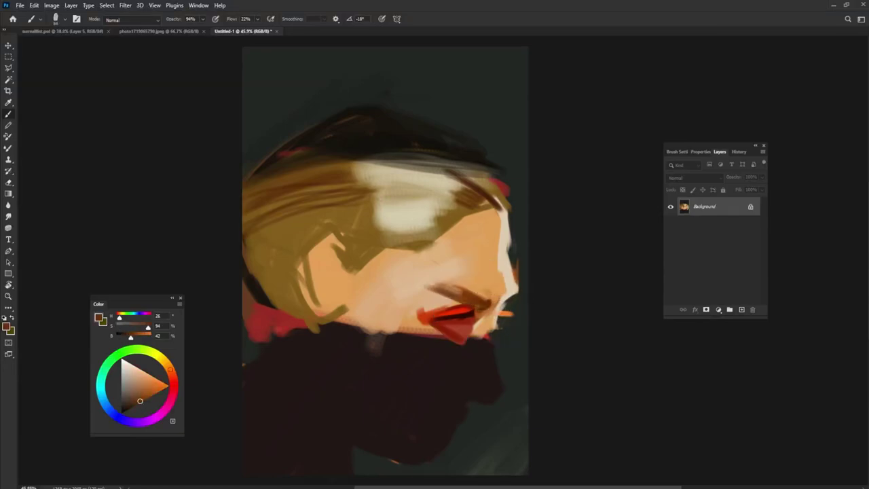
Rework the lip with a darker red-brown stroke sampled from the mouth.
{"action": "left_click", "coordinate": [509, 286], "text": "alt"}
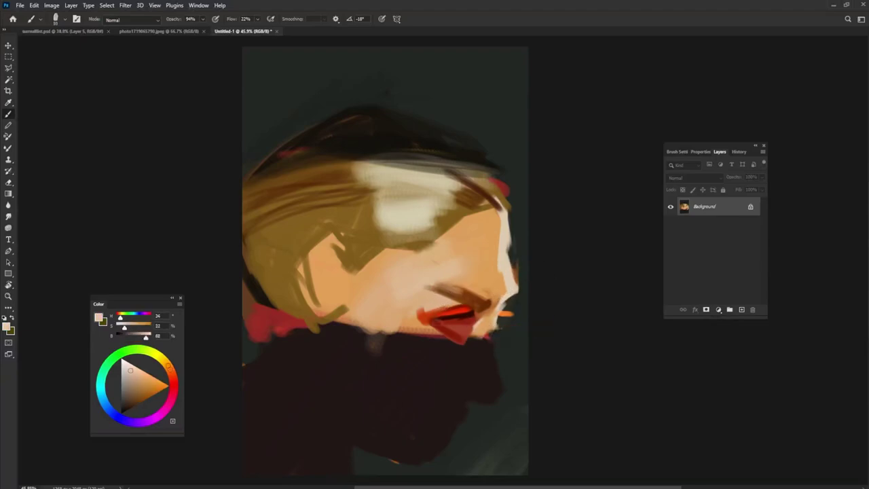
{"action": "left_click", "coordinate": [462, 311], "text": "alt"}
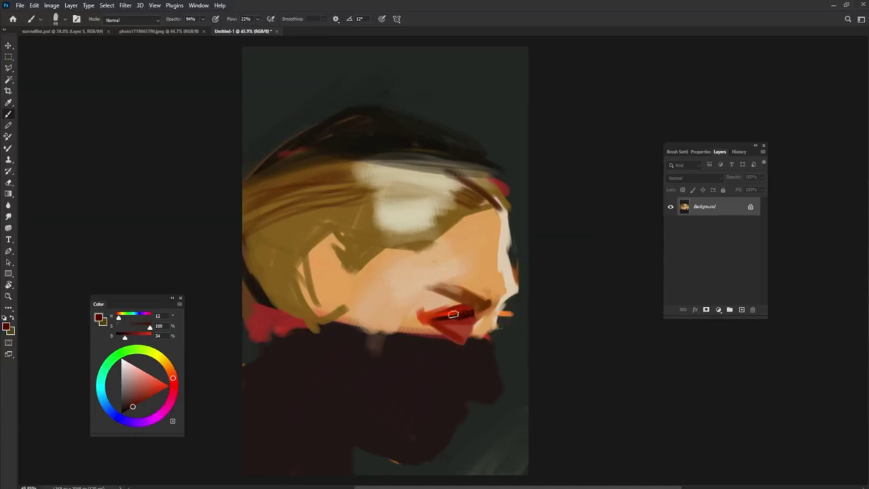
{"action": "left_click", "coordinate": [460, 310], "text": "alt"}
{"action": "left_click", "coordinate": [454, 314], "text": "alt"}
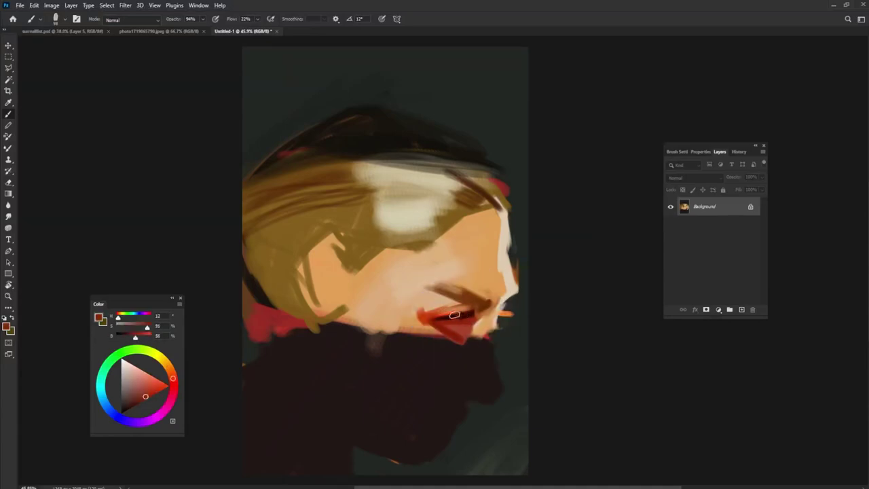
{"action": "left_click", "coordinate": [476, 303], "text": "alt"}
{"action": "left_click_drag", "start_coordinate": [476, 306], "coordinate": [442, 298]}
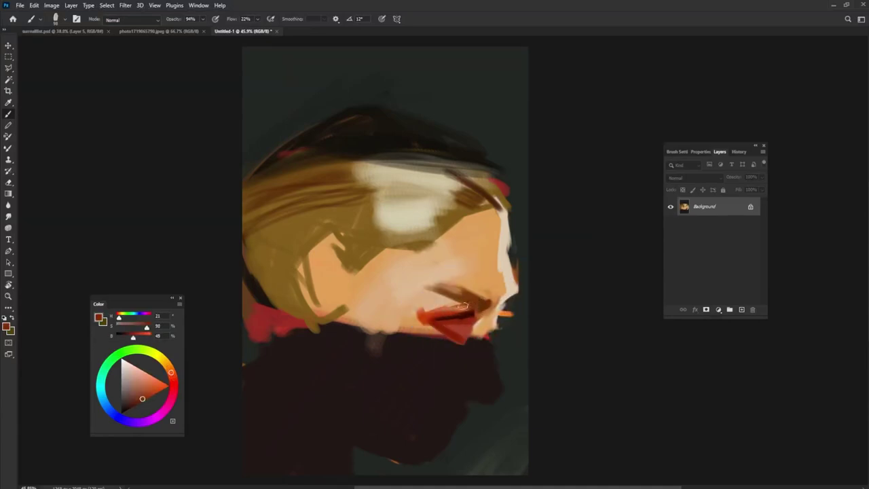
At 93% opacity, paint soft orange over the cheek and jaw plus a dark brown cheek stroke.
{"action": "left_click", "coordinate": [486, 281], "text": "alt"}
{"action": "left_click", "coordinate": [477, 285], "text": "alt"}
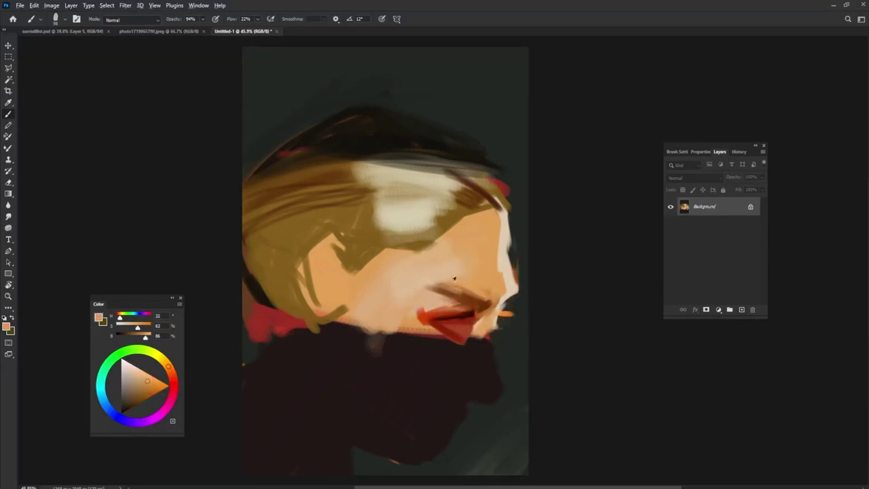
{"action": "left_click", "coordinate": [453, 303], "text": "alt"}
{"action": "key", "text": "9"}
{"action": "key", "text": "3"}
{"action": "left_click", "coordinate": [506, 310], "text": "alt"}
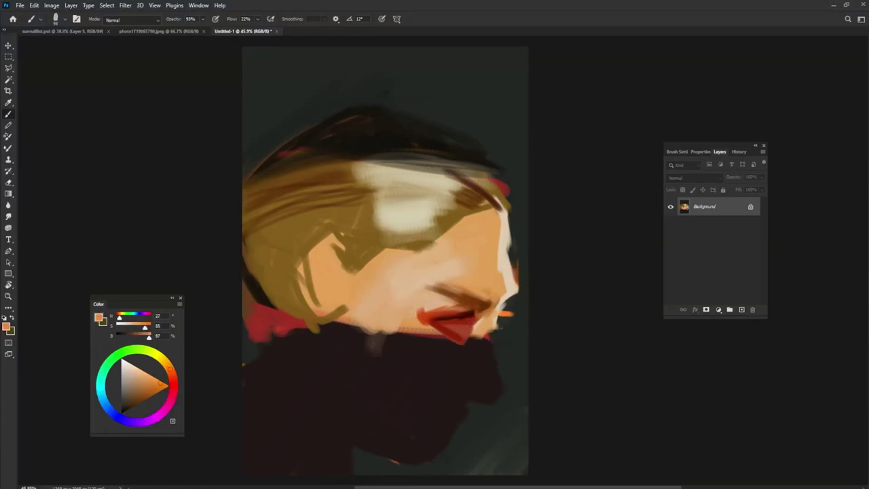
{"action": "key", "text": "bracketright"}
{"action": "left_click_drag", "start_coordinate": [392, 304], "coordinate": [356, 299]}
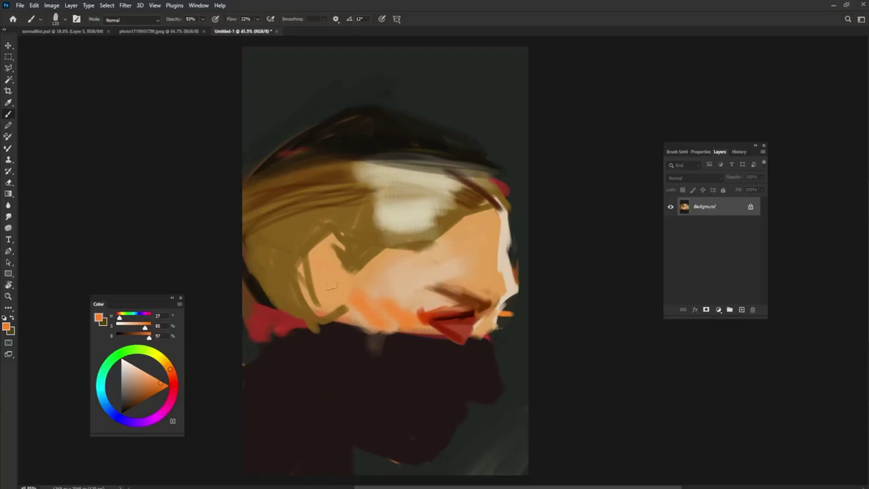
{"action": "left_click", "coordinate": [146, 399]}
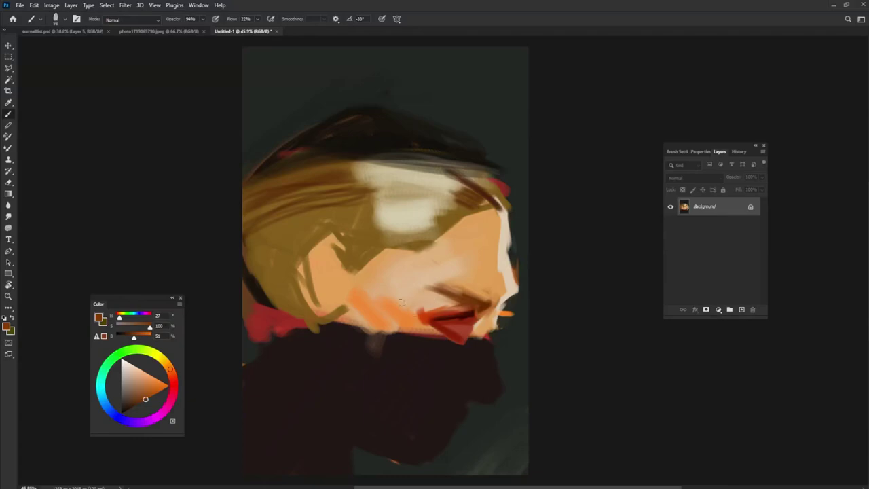
{"action": "left_click_drag", "start_coordinate": [359, 288], "coordinate": [314, 249]}
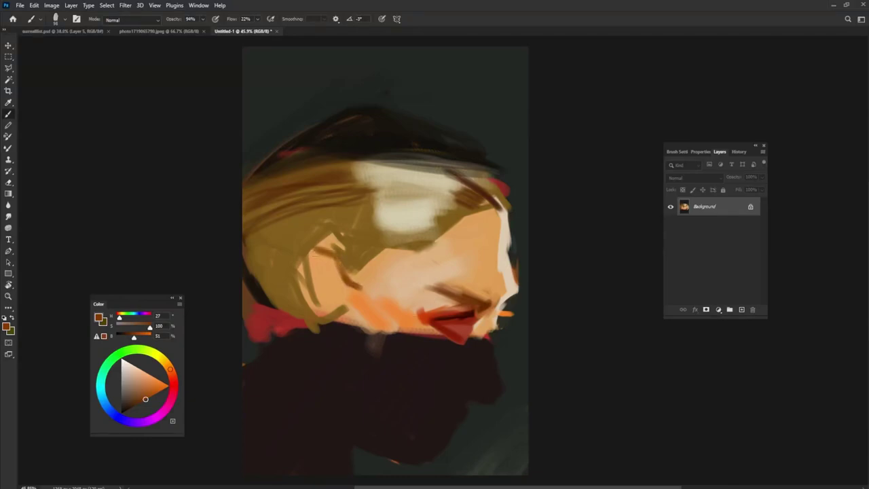
Paint a red-orange ear on the side of the head, down toward the jaw.
{"action": "left_click", "coordinate": [174, 378]}
{"action": "left_click_drag", "start_coordinate": [318, 246], "coordinate": [283, 275]}
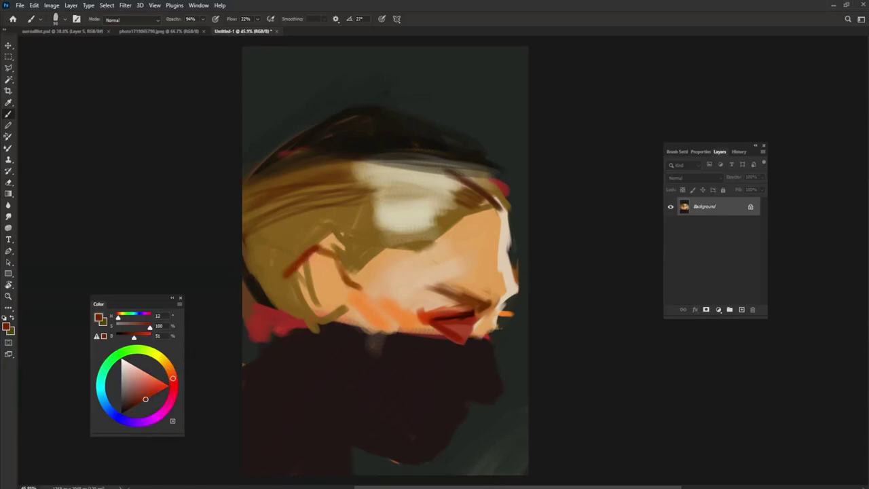
{"action": "left_click_drag", "start_coordinate": [310, 247], "coordinate": [352, 288]}
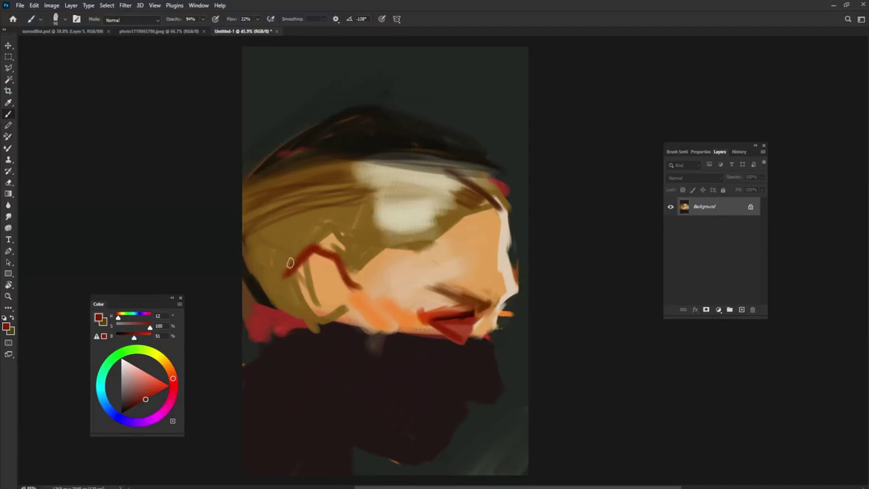
{"action": "left_click_drag", "start_coordinate": [290, 264], "coordinate": [320, 342]}
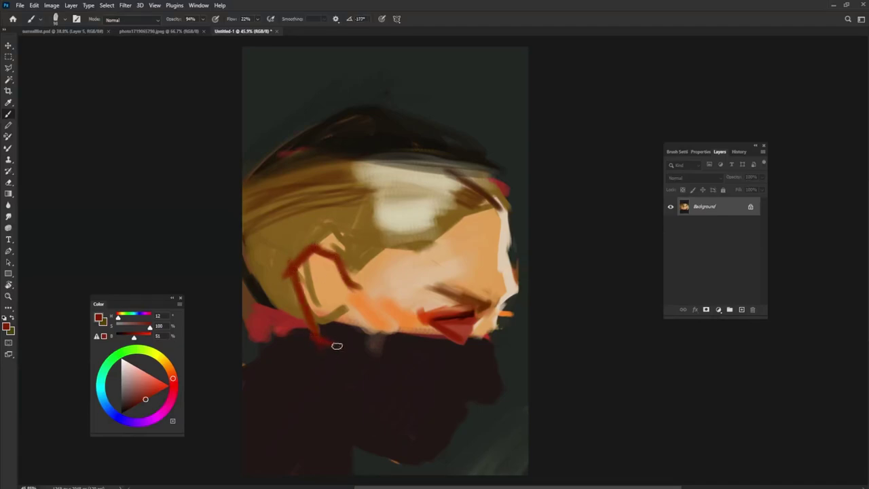
{"action": "mouse_move", "coordinate": [309, 261]}
{"action": "left_mouse_down"}
{"action": "mouse_move", "coordinate": [322, 330]}
{"action": "mouse_move", "coordinate": [336, 270]}
{"action": "mouse_move", "coordinate": [314, 272]}
{"action": "mouse_move", "coordinate": [316, 258]}
{"action": "mouse_move", "coordinate": [292, 261]}
{"action": "mouse_move", "coordinate": [309, 316]}
{"action": "left_mouse_up"}
Shade around the ear with olive and near-black brown, and darken the helmet's upper edge.
{"action": "left_click", "coordinate": [343, 273], "text": "alt"}
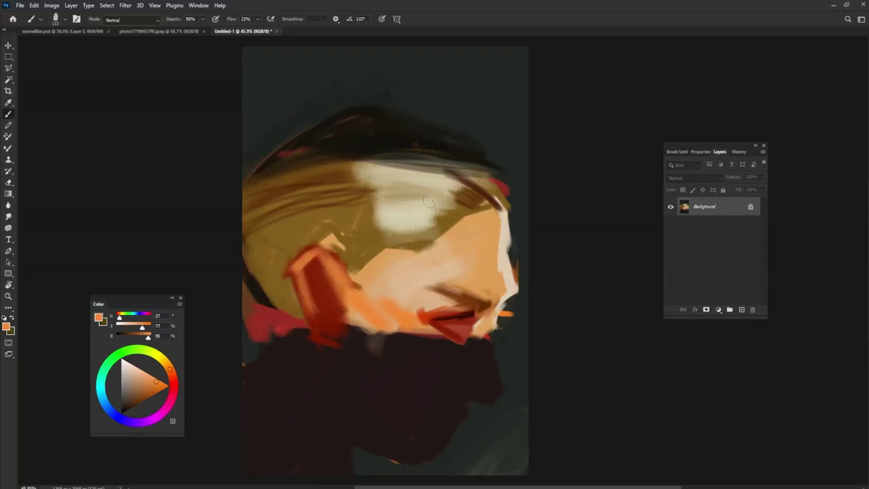
{"action": "left_click", "coordinate": [340, 219], "text": "alt"}
{"action": "left_click_drag", "start_coordinate": [319, 225], "coordinate": [341, 245]}
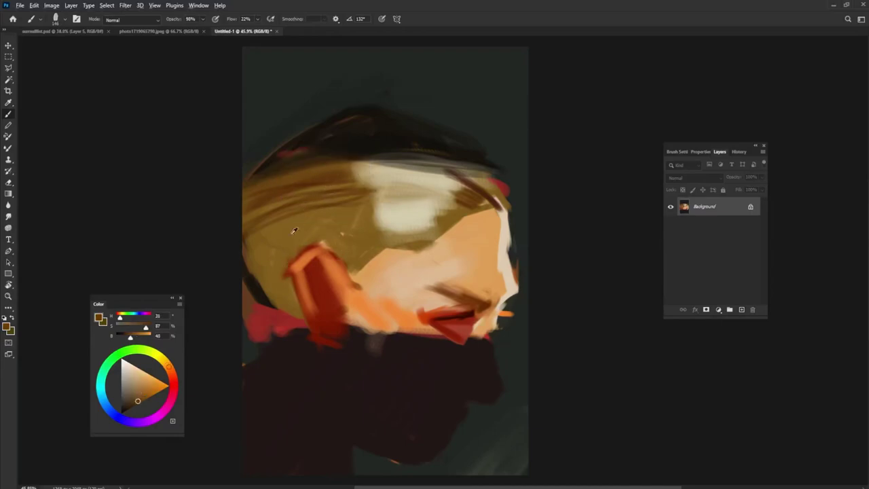
{"action": "left_click", "coordinate": [272, 237], "text": "alt"}
{"action": "left_click_drag", "start_coordinate": [268, 237], "coordinate": [304, 223]}
{"action": "left_click", "coordinate": [267, 298], "text": "alt"}
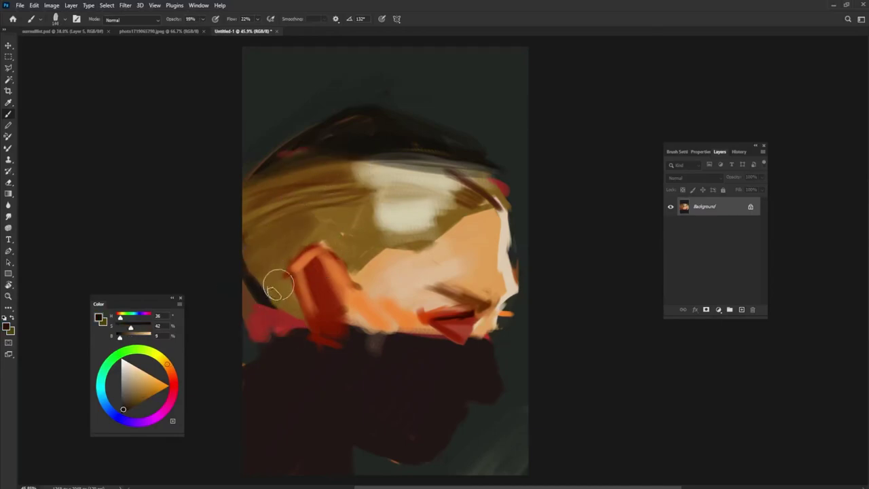
{"action": "mouse_move", "coordinate": [277, 297]}
{"action": "left_mouse_down"}
{"action": "mouse_move", "coordinate": [262, 281]}
{"action": "mouse_move", "coordinate": [290, 321]}
{"action": "mouse_move", "coordinate": [269, 277]}
{"action": "mouse_move", "coordinate": [292, 301]}
{"action": "mouse_move", "coordinate": [271, 291]}
{"action": "mouse_move", "coordinate": [250, 252]}
{"action": "mouse_move", "coordinate": [258, 237]}
{"action": "mouse_move", "coordinate": [252, 247]}
{"action": "mouse_move", "coordinate": [247, 239]}
{"action": "mouse_move", "coordinate": [264, 173]}
{"action": "left_mouse_up"}
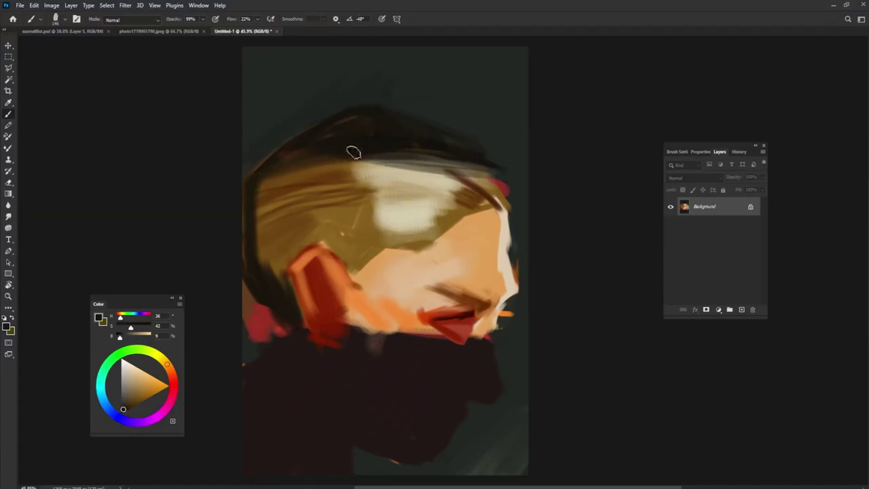
{"action": "left_click_drag", "start_coordinate": [377, 158], "coordinate": [486, 187]}
Cover the red patch at the helmet edge and add dark brown strokes above the ear.
{"action": "left_click", "coordinate": [469, 182], "text": "alt"}
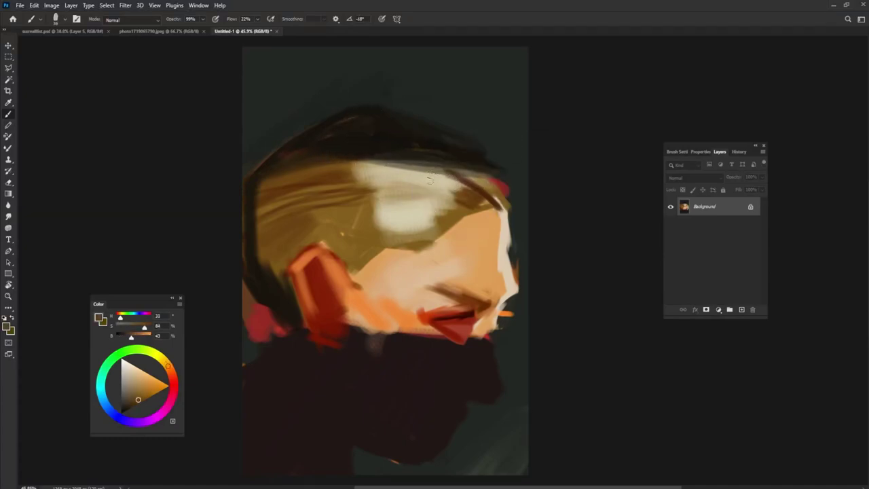
{"action": "left_click", "coordinate": [438, 173], "text": "alt"}
{"action": "left_click", "coordinate": [479, 190], "text": "alt"}
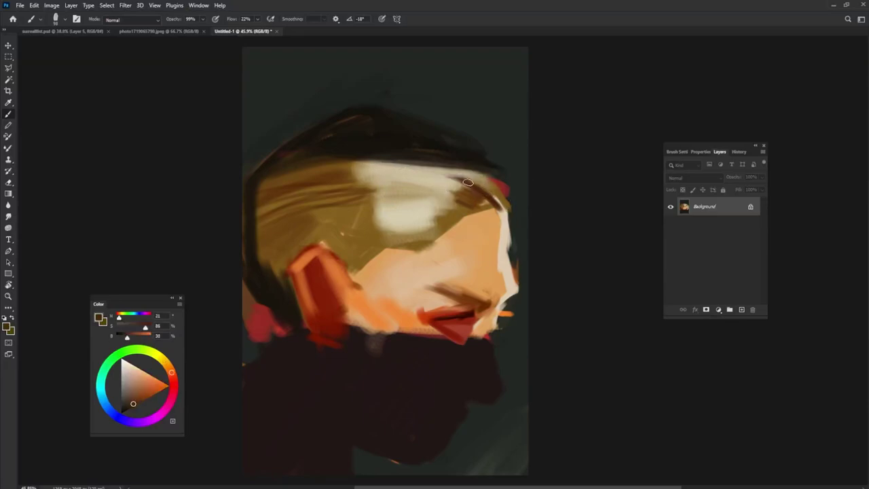
{"action": "mouse_move", "coordinate": [499, 200]}
{"action": "left_mouse_down"}
{"action": "mouse_move", "coordinate": [487, 173]}
{"action": "mouse_move", "coordinate": [466, 175]}
{"action": "left_mouse_up"}
{"action": "left_click", "coordinate": [486, 143], "text": "alt"}
{"action": "left_click", "coordinate": [487, 188], "text": "alt"}
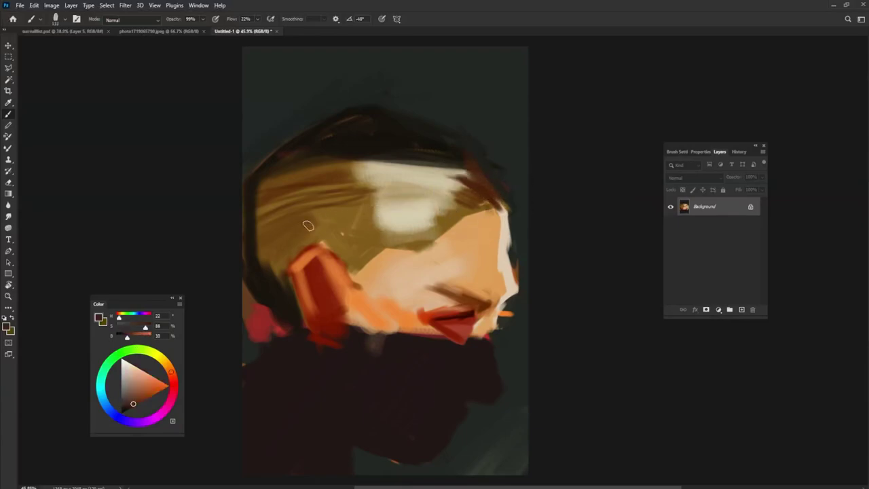
{"action": "mouse_move", "coordinate": [346, 214]}
{"action": "left_mouse_down"}
{"action": "mouse_move", "coordinate": [279, 251]}
{"action": "mouse_move", "coordinate": [258, 251]}
{"action": "left_mouse_up"}
Repaint the pale helmet highlight with saturated orange and gold strokes.
{"action": "left_click", "coordinate": [92, 131], "text": "alt"}
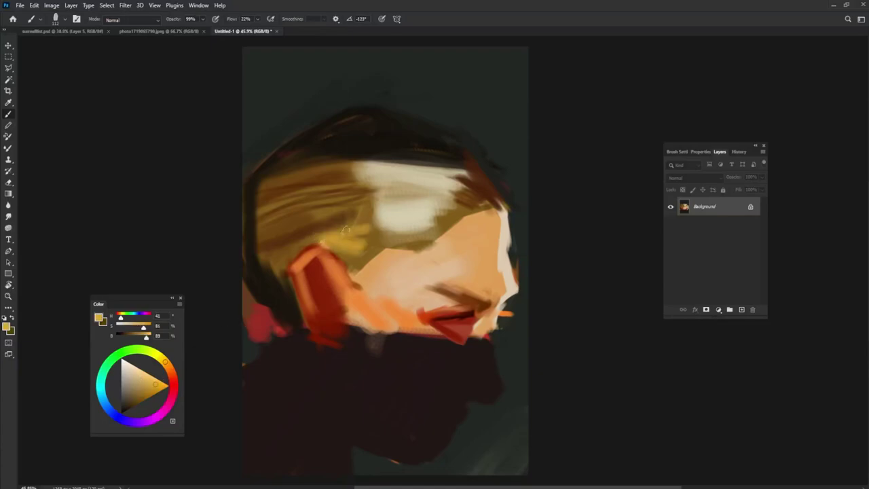
{"action": "left_click", "coordinate": [352, 231], "text": "alt"}
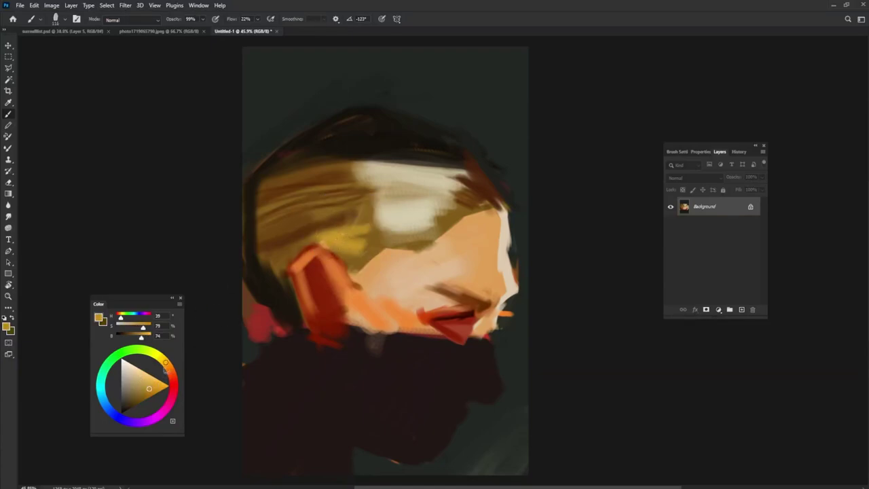
{"action": "left_click", "coordinate": [167, 365]}
{"action": "left_click", "coordinate": [158, 388]}
{"action": "left_click_drag", "start_coordinate": [301, 229], "coordinate": [364, 212]}
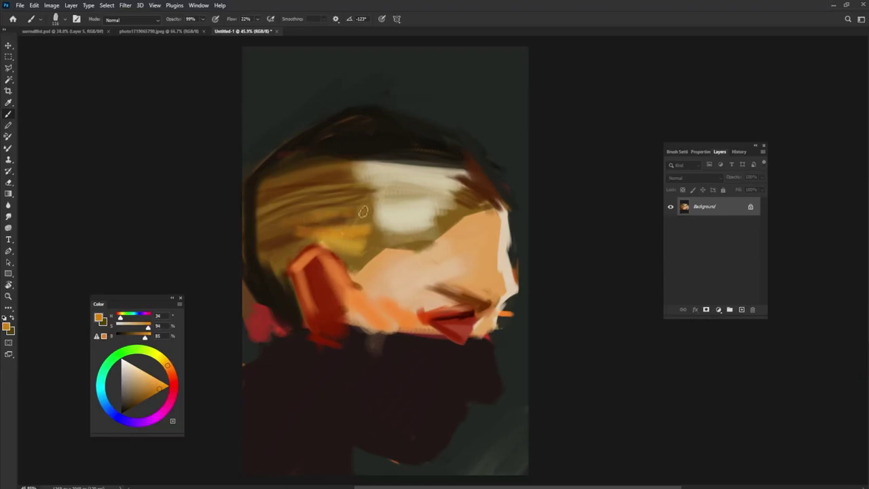
{"action": "left_click_drag", "start_coordinate": [349, 257], "coordinate": [377, 235]}
{"action": "left_click_drag", "start_coordinate": [306, 225], "coordinate": [372, 202]}
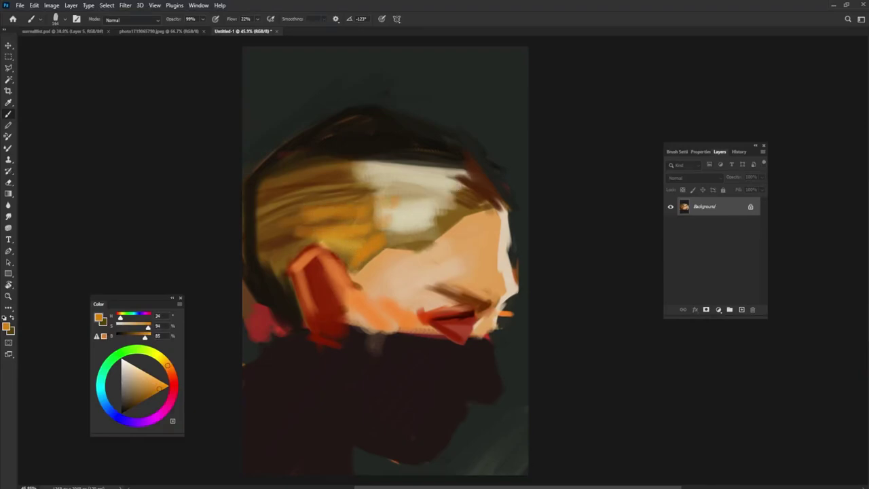
{"action": "left_click_drag", "start_coordinate": [428, 220], "coordinate": [353, 235]}
{"action": "mouse_move", "coordinate": [441, 194]}
{"action": "left_mouse_down"}
{"action": "mouse_move", "coordinate": [331, 193]}
{"action": "mouse_move", "coordinate": [441, 178]}
{"action": "mouse_move", "coordinate": [472, 188]}
{"action": "mouse_move", "coordinate": [370, 166]}
{"action": "left_mouse_up"}
{"action": "key", "text": "bracketleft"}
{"action": "key", "text": "bracketleft"}
{"action": "key", "text": "bracketleft"}
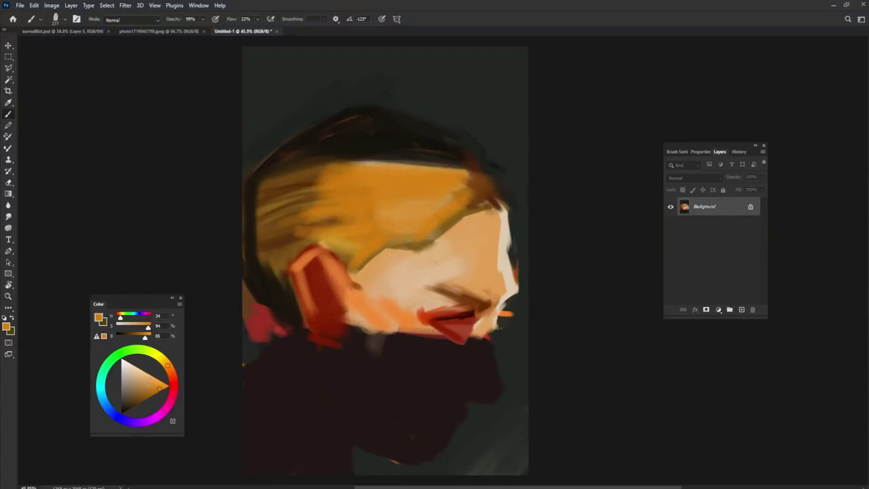
Add light peach highlight strokes across the top of the golden helmet band.
{"action": "left_click", "coordinate": [371, 223], "text": "alt"}
{"action": "key", "text": "bracketleft"}
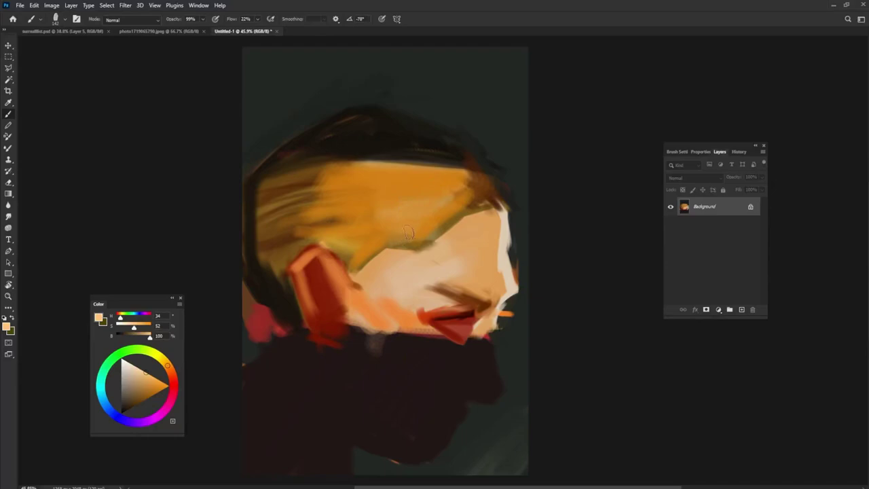
{"action": "mouse_move", "coordinate": [409, 233]}
{"action": "left_mouse_down"}
{"action": "mouse_move", "coordinate": [419, 204]}
{"action": "mouse_move", "coordinate": [398, 174]}
{"action": "mouse_move", "coordinate": [476, 166]}
{"action": "left_mouse_up"}
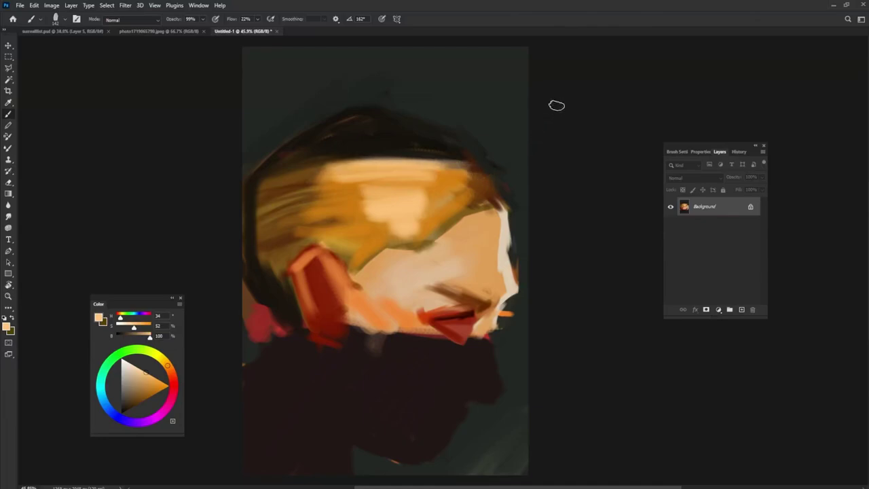
{"action": "left_click_drag", "start_coordinate": [367, 184], "coordinate": [456, 195]}
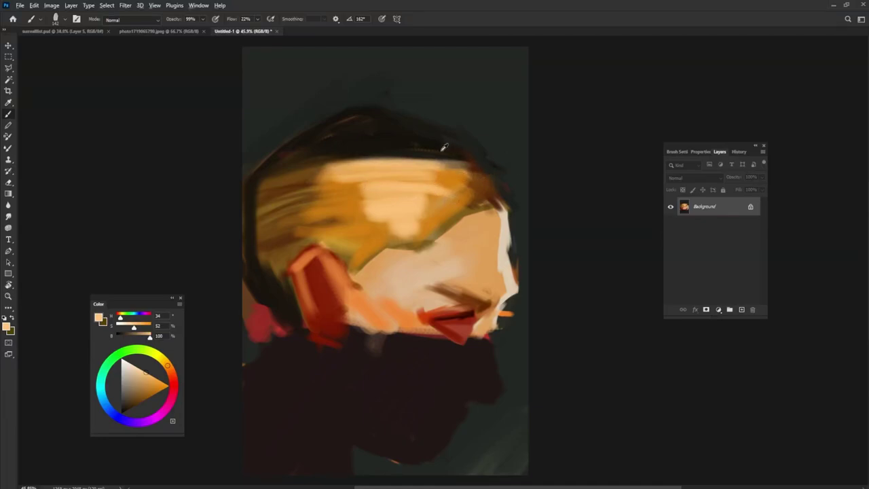
{"action": "left_click", "coordinate": [407, 147], "text": "alt"}
{"action": "key", "text": "5"}
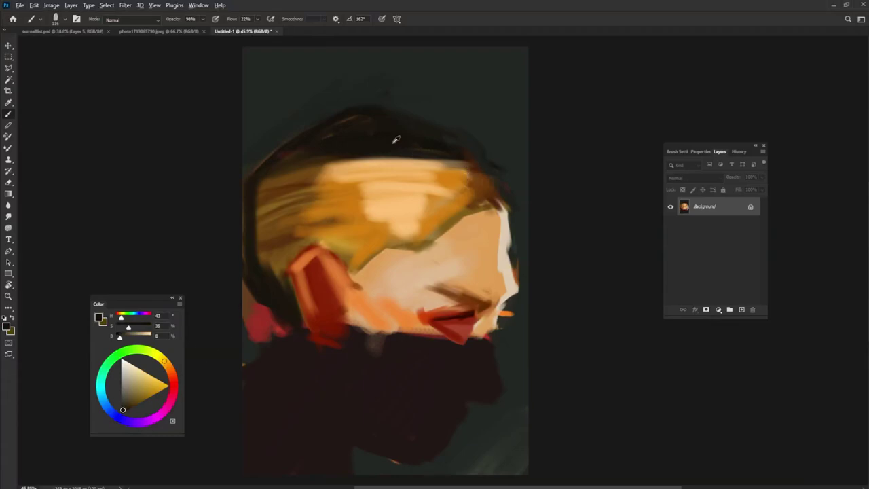
Darken the blonde hair's top edge with brown-orange at about 55 px brush size.
{"action": "left_click", "coordinate": [172, 372]}
{"action": "left_click_drag", "start_coordinate": [136, 397], "coordinate": [143, 401]}
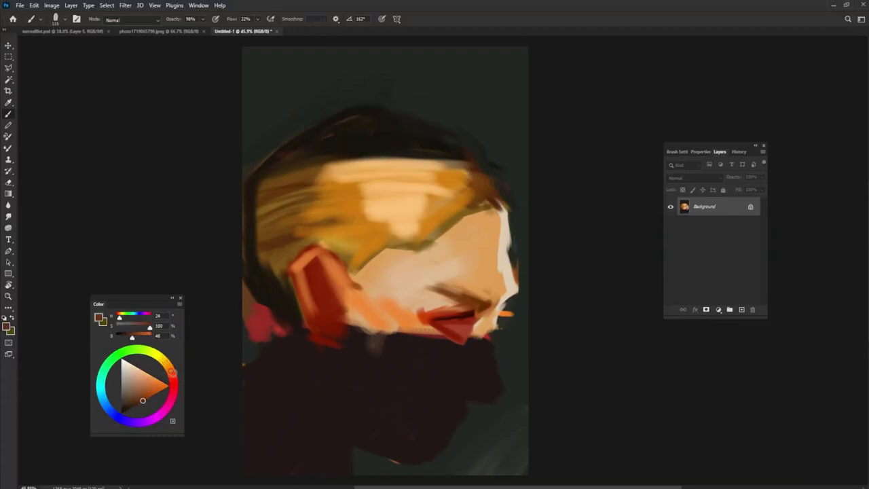
{"action": "left_click_drag", "start_coordinate": [305, 170], "coordinate": [279, 175]}
{"action": "left_click_drag", "start_coordinate": [354, 161], "coordinate": [503, 171]}
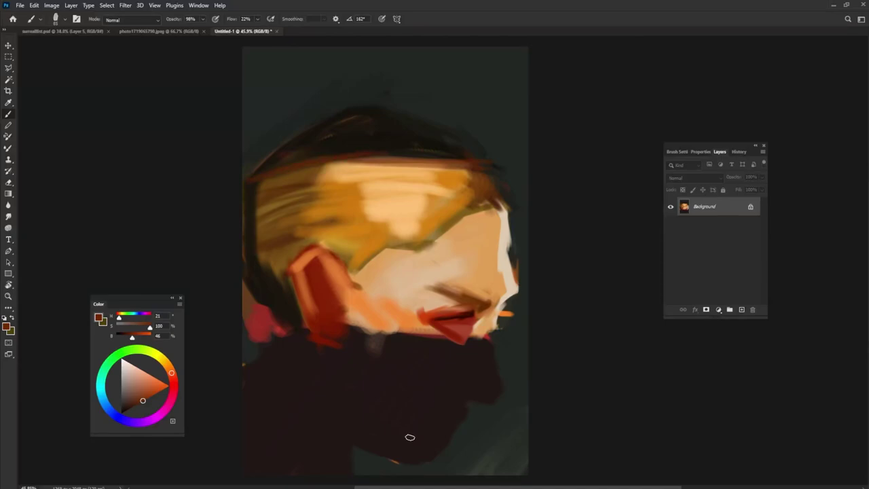
Model the ear with light-orange strokes and dark red-brown over its upper part.
{"action": "left_click_drag", "start_coordinate": [360, 272], "coordinate": [305, 270]}
{"action": "left_click", "coordinate": [343, 278], "text": "alt"}
{"action": "mouse_move", "coordinate": [313, 305]}
{"action": "left_mouse_down"}
{"action": "mouse_move", "coordinate": [318, 265]}
{"action": "mouse_move", "coordinate": [326, 277]}
{"action": "left_mouse_up"}
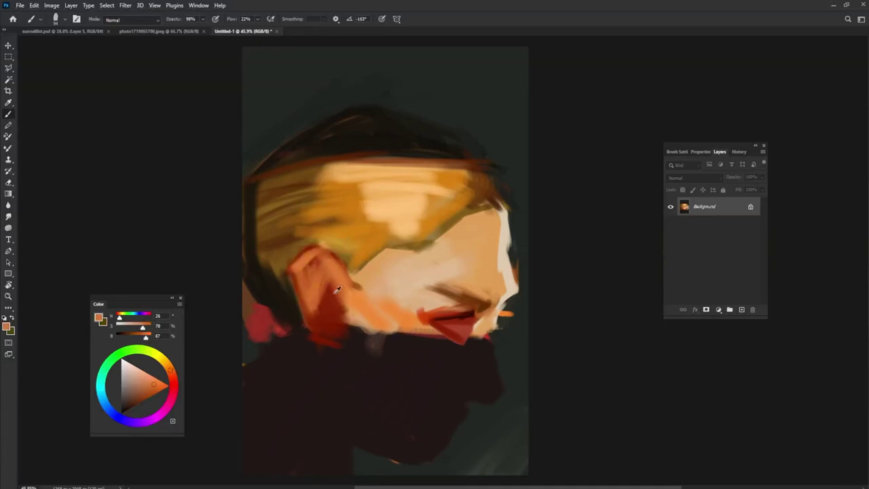
{"action": "left_click", "coordinate": [330, 298], "text": "alt"}
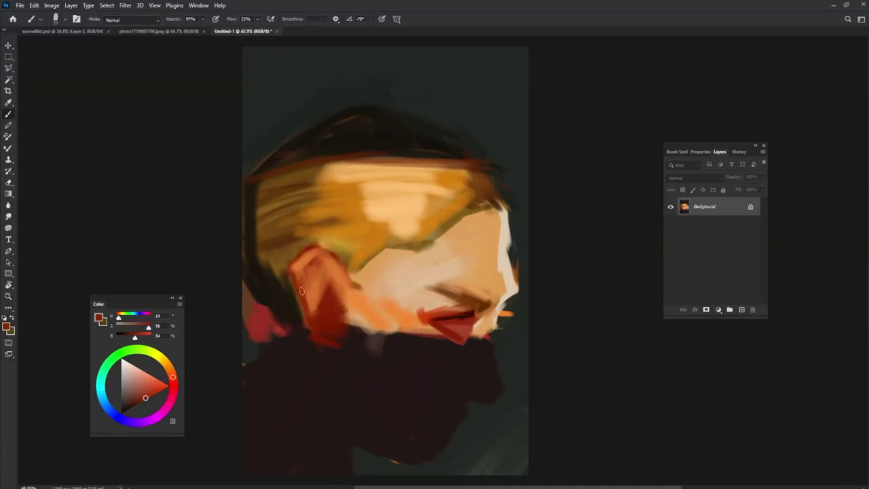
{"action": "left_click_drag", "start_coordinate": [139, 402], "coordinate": [152, 402]}
{"action": "mouse_move", "coordinate": [296, 285]}
{"action": "left_mouse_down"}
{"action": "mouse_move", "coordinate": [309, 257]}
{"action": "mouse_move", "coordinate": [330, 258]}
{"action": "mouse_move", "coordinate": [338, 297]}
{"action": "left_mouse_up"}
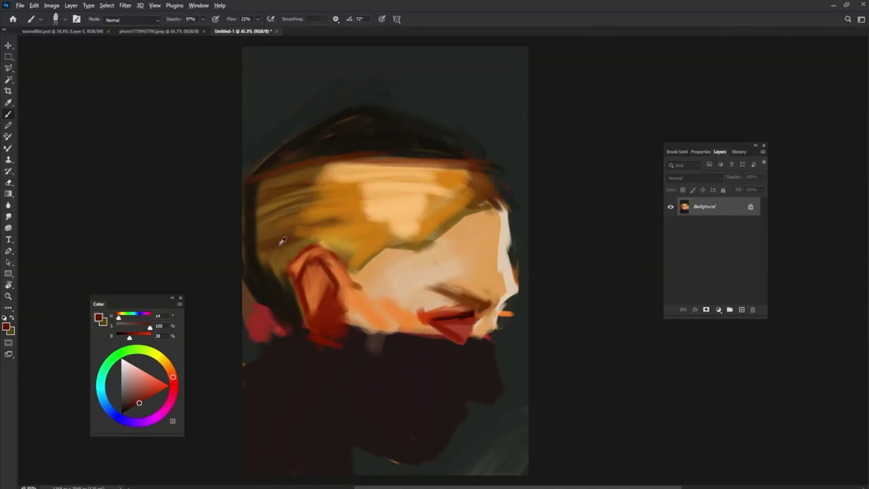
Paint very dark brown between hair and ear, below the ear, and along the hair's left edge.
{"action": "left_click", "coordinate": [263, 278], "text": "alt"}
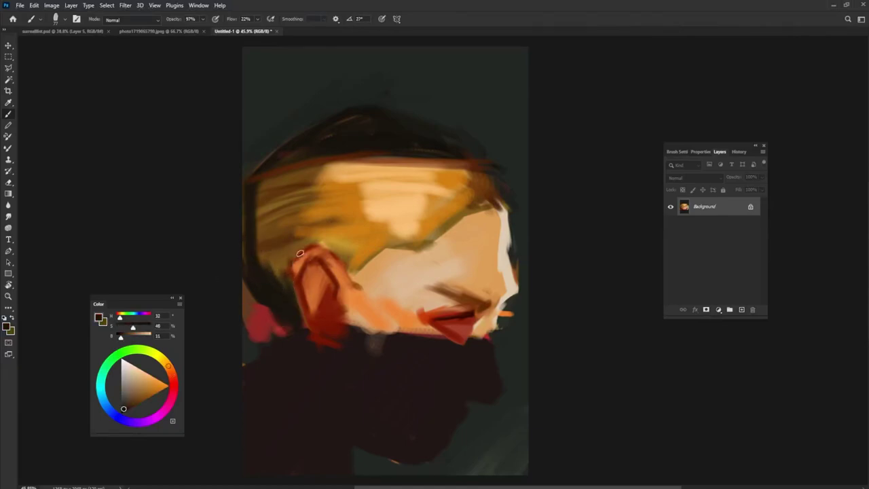
{"action": "mouse_move", "coordinate": [300, 252]}
{"action": "left_mouse_down"}
{"action": "mouse_move", "coordinate": [275, 274]}
{"action": "mouse_move", "coordinate": [284, 285]}
{"action": "left_mouse_up"}
{"action": "left_click", "coordinate": [276, 244], "text": "alt"}
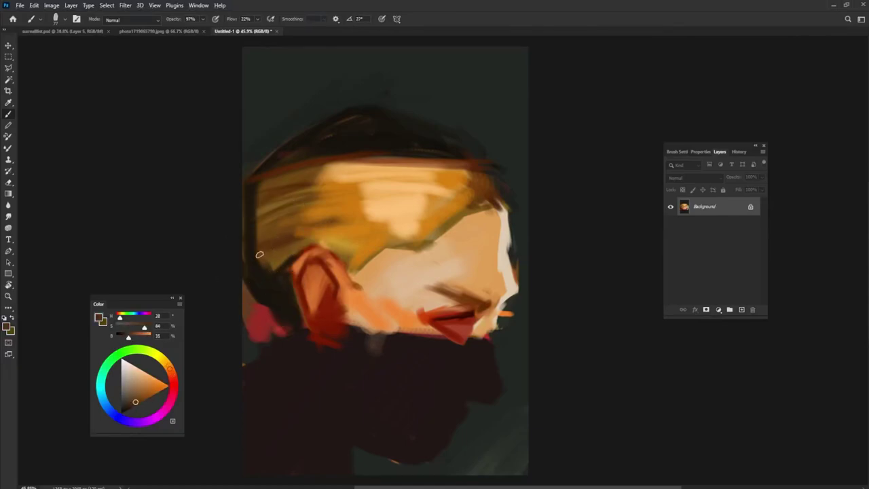
{"action": "left_click_drag", "start_coordinate": [259, 254], "coordinate": [269, 268]}
{"action": "mouse_move", "coordinate": [262, 229]}
{"action": "left_mouse_down"}
{"action": "mouse_move", "coordinate": [255, 253]}
{"action": "mouse_move", "coordinate": [279, 204]}
{"action": "mouse_move", "coordinate": [257, 253]}
{"action": "left_mouse_up"}
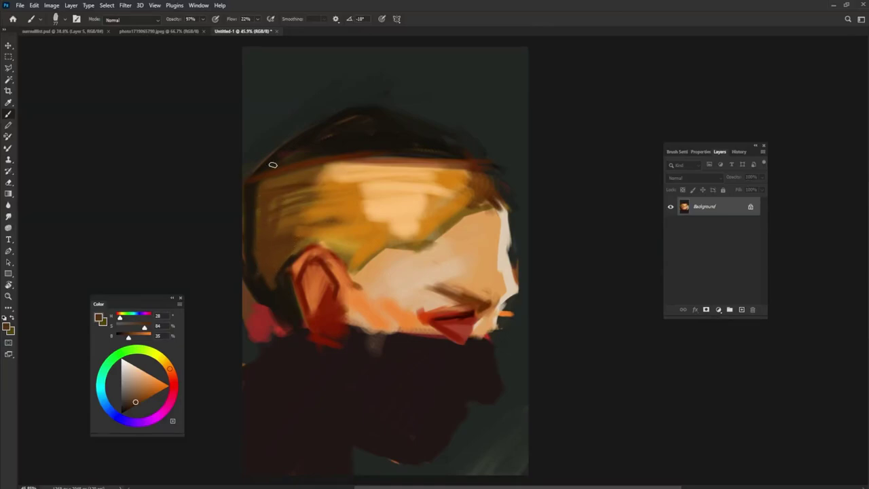
{"action": "left_click", "coordinate": [332, 273], "text": "alt"}
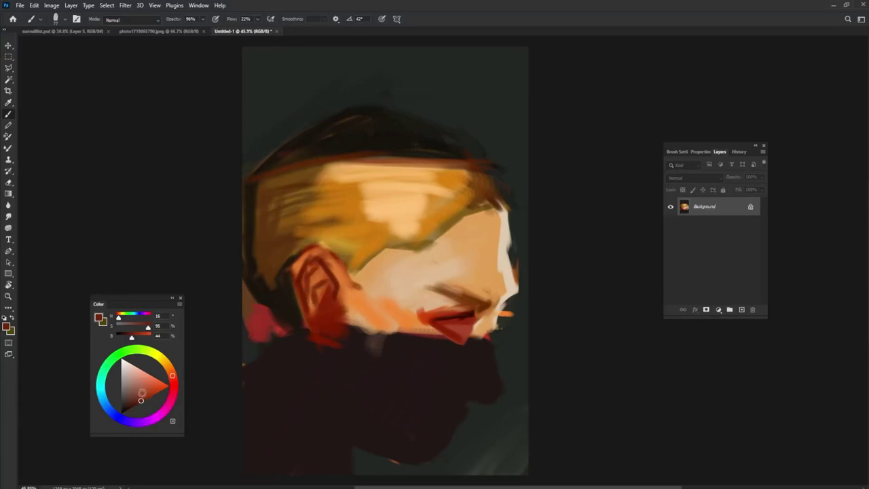
Paint light salmon-pink detail inside the ear and along its upper and left edges.
{"action": "left_click_drag", "start_coordinate": [142, 394], "coordinate": [151, 375]}
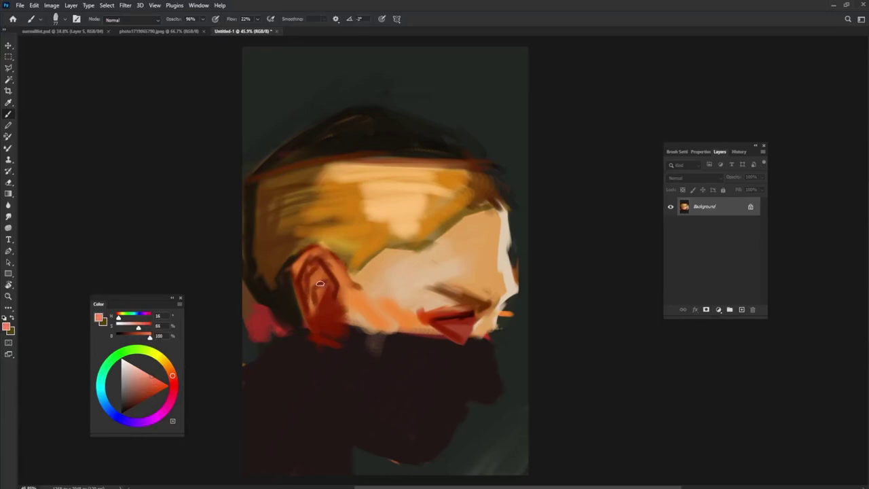
{"action": "left_click_drag", "start_coordinate": [319, 290], "coordinate": [320, 297]}
{"action": "left_click_drag", "start_coordinate": [321, 280], "coordinate": [299, 283]}
{"action": "left_click_drag", "start_coordinate": [292, 280], "coordinate": [298, 313]}
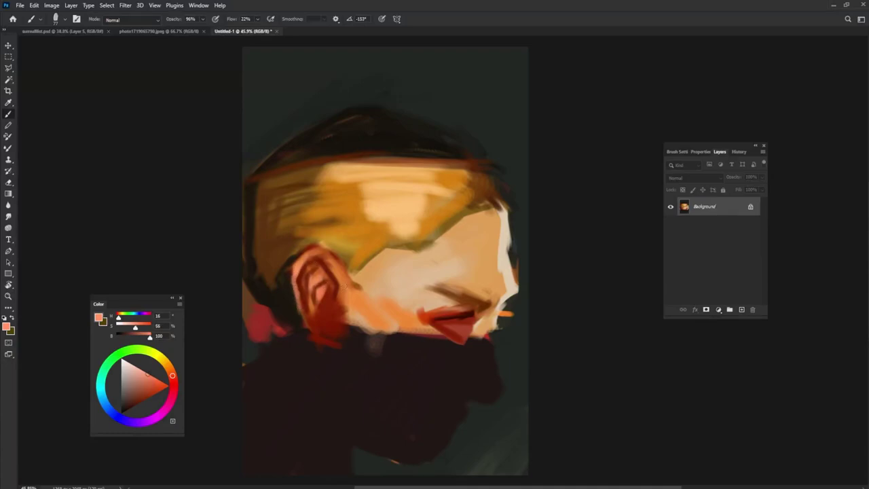
{"action": "left_click_drag", "start_coordinate": [351, 284], "coordinate": [363, 296]}
{"action": "left_click", "coordinate": [145, 373]}
Repaint the hairline above the ear with dark brown, golden and light peach strokes.
{"action": "left_click", "coordinate": [317, 246], "text": "alt"}
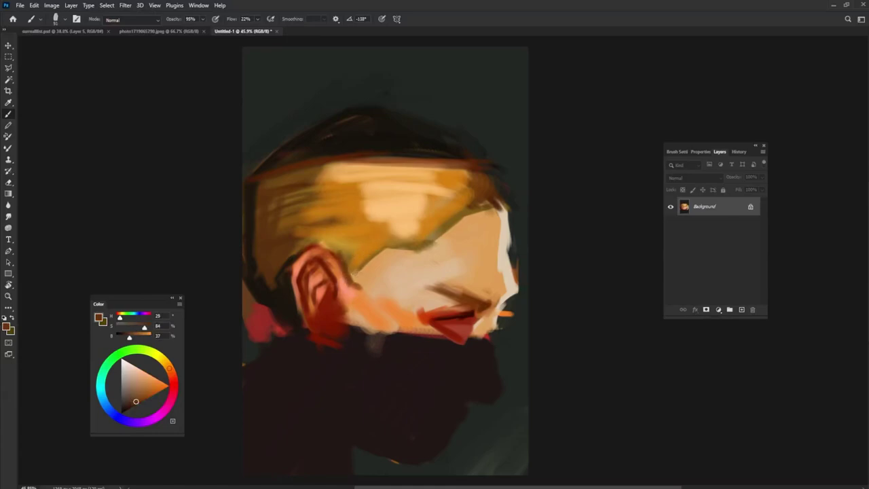
{"action": "left_click_drag", "start_coordinate": [353, 279], "coordinate": [413, 238]}
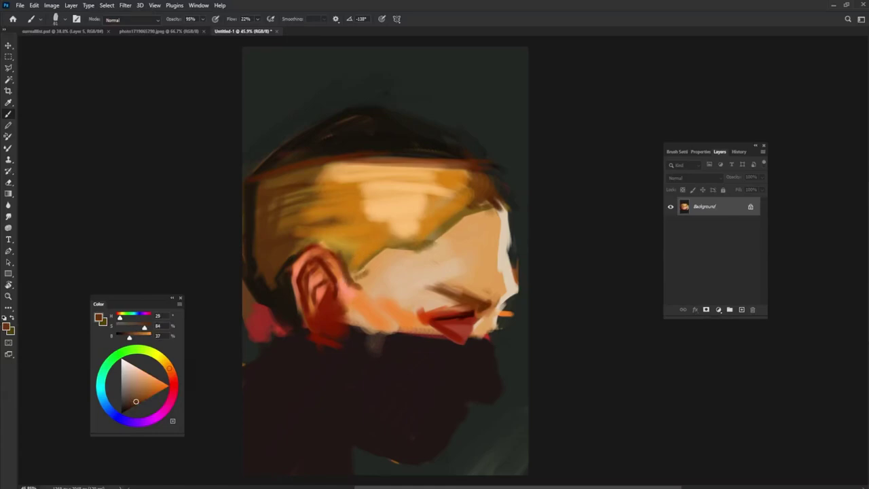
{"action": "left_click", "coordinate": [362, 255], "text": "alt"}
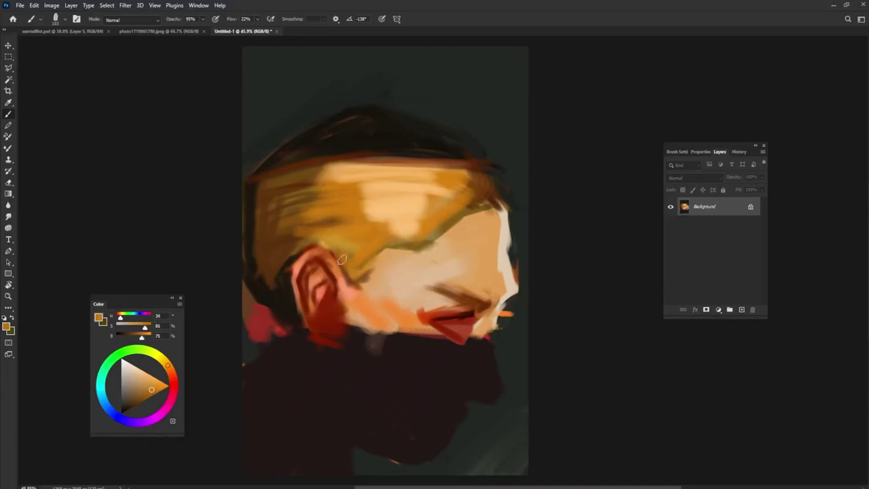
{"action": "left_click_drag", "start_coordinate": [341, 259], "coordinate": [360, 271]}
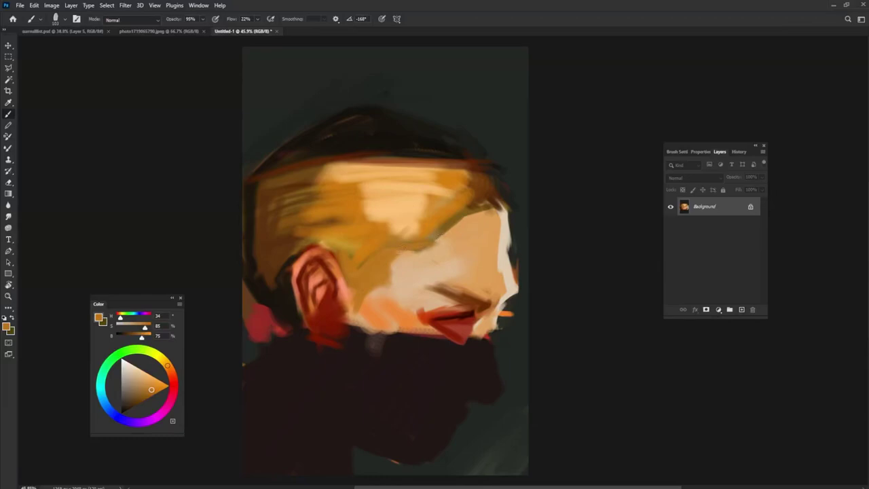
{"action": "left_click", "coordinate": [412, 212], "text": "alt"}
{"action": "mouse_move", "coordinate": [400, 245]}
{"action": "left_mouse_down"}
{"action": "mouse_move", "coordinate": [429, 236]}
{"action": "mouse_move", "coordinate": [400, 225]}
{"action": "mouse_move", "coordinate": [414, 207]}
{"action": "left_mouse_up"}
{"action": "left_click", "coordinate": [137, 367]}
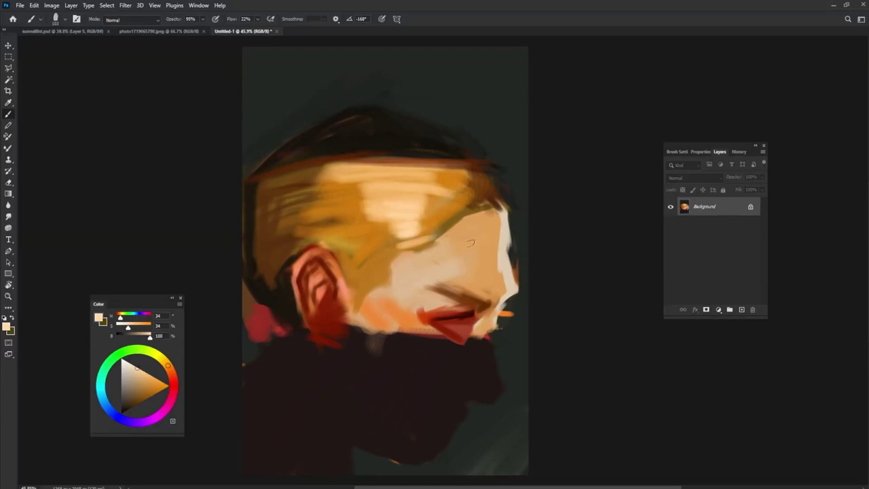
{"action": "left_click", "coordinate": [394, 301], "text": "alt"}
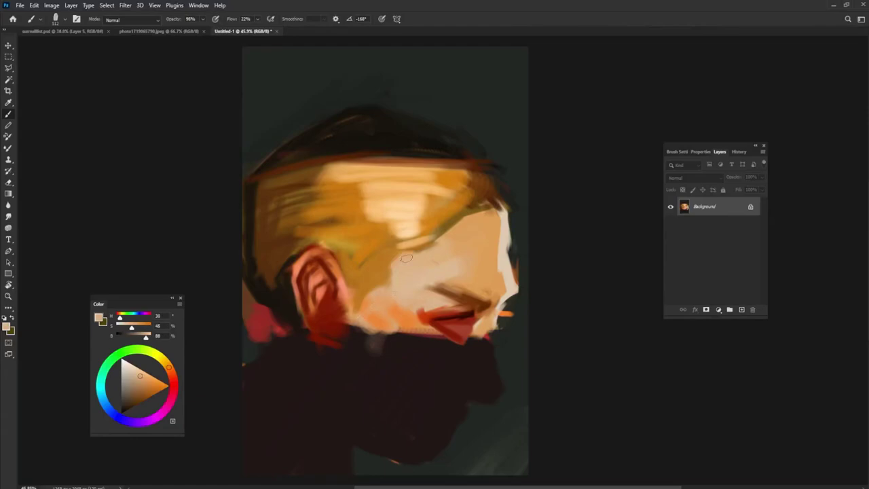
Paint a saturated orange-red line along the jawline and a thin red stroke under the jaw.
{"action": "left_click", "coordinate": [172, 376]}
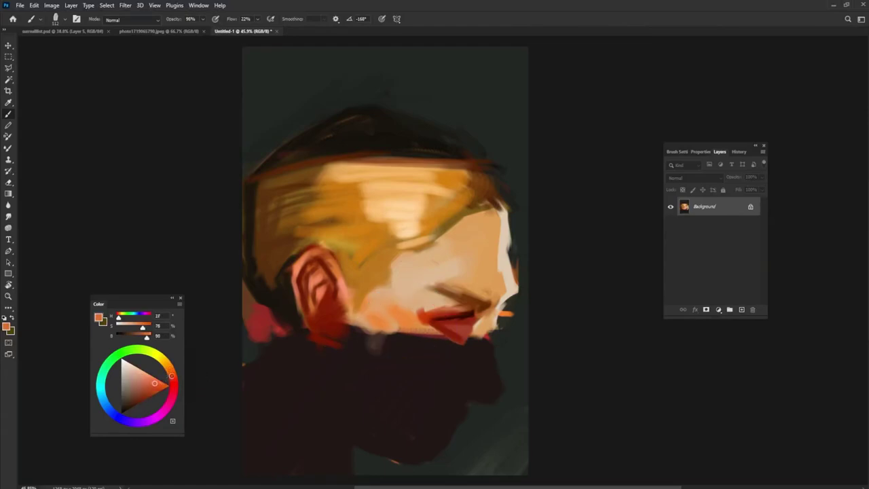
{"action": "left_click", "coordinate": [155, 383]}
{"action": "left_click_drag", "start_coordinate": [154, 384], "coordinate": [163, 382]}
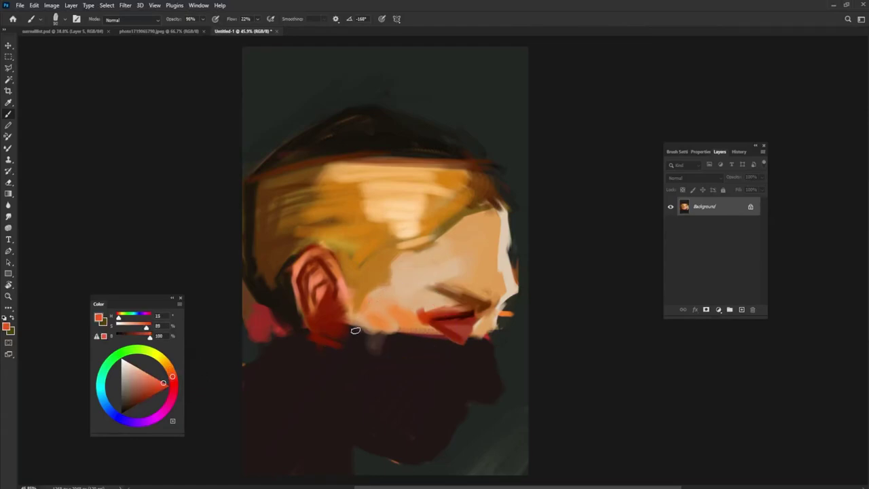
{"action": "left_click_drag", "start_coordinate": [337, 332], "coordinate": [432, 337]}
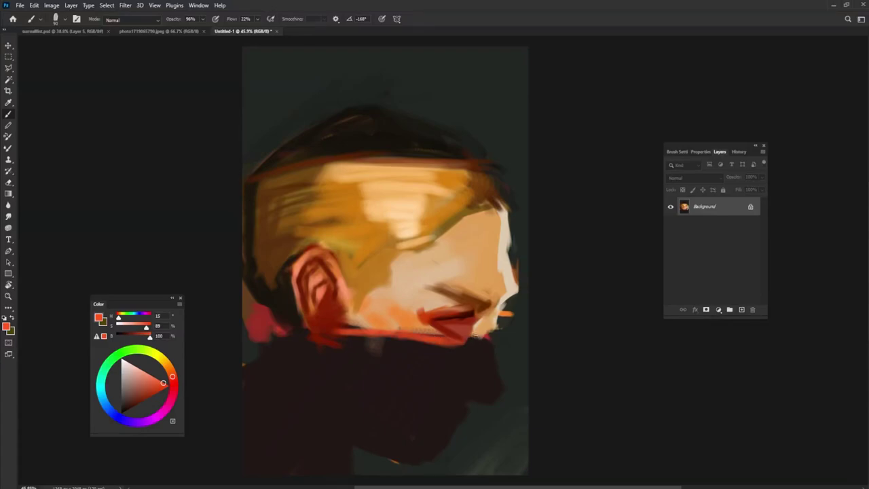
{"action": "left_click_drag", "start_coordinate": [472, 342], "coordinate": [447, 363]}
{"action": "left_click", "coordinate": [466, 335], "text": "alt"}
{"action": "left_click", "coordinate": [440, 333], "text": "alt"}
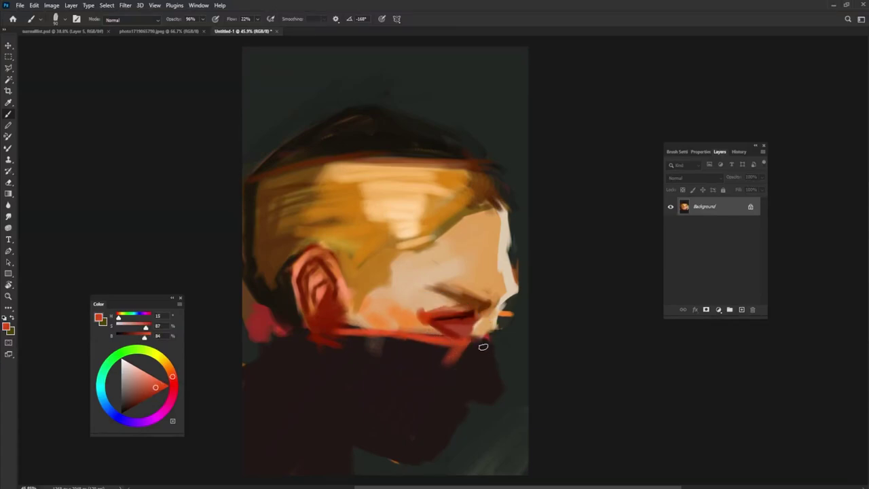
{"action": "mouse_move", "coordinate": [471, 348]}
{"action": "left_mouse_down"}
{"action": "mouse_move", "coordinate": [484, 326]}
{"action": "mouse_move", "coordinate": [490, 331]}
{"action": "left_mouse_up"}
Lighten the chin near the mouth corner with a sampled pale skin tone.
{"action": "left_click", "coordinate": [484, 333], "text": "alt"}
{"action": "left_click", "coordinate": [478, 323], "text": "alt"}
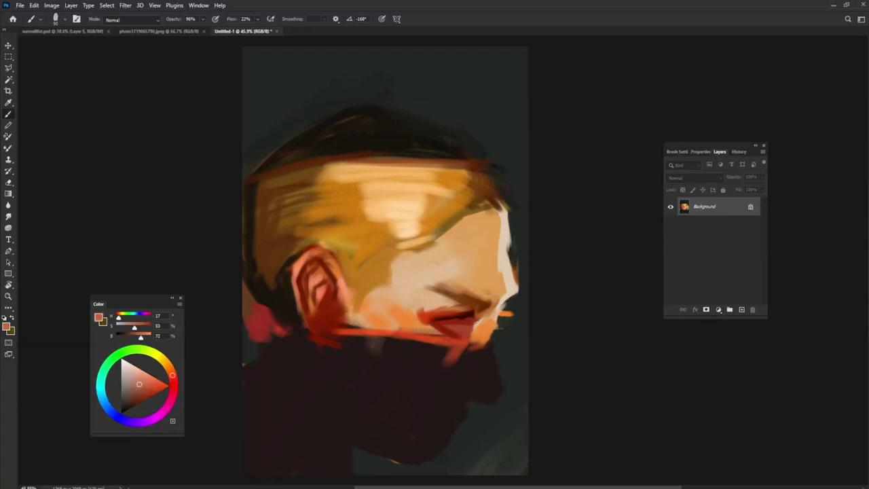
{"action": "left_click", "coordinate": [482, 311], "text": "alt"}
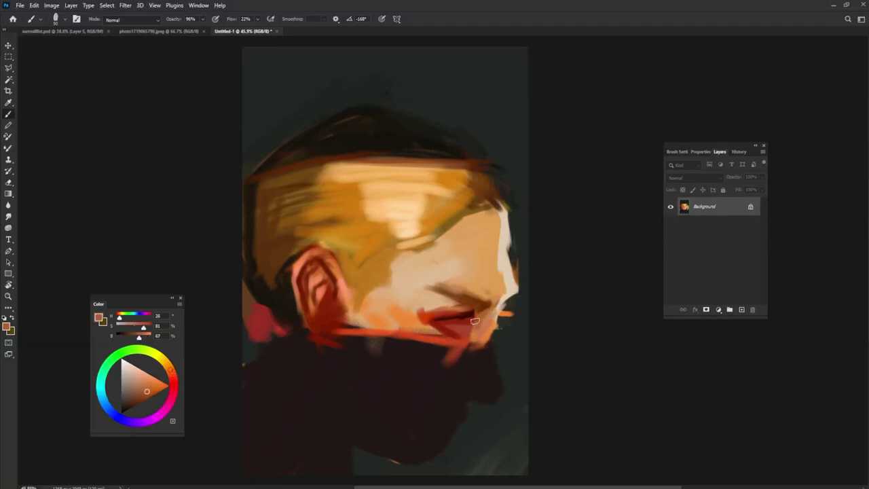
{"action": "left_click", "coordinate": [513, 289], "text": "alt"}
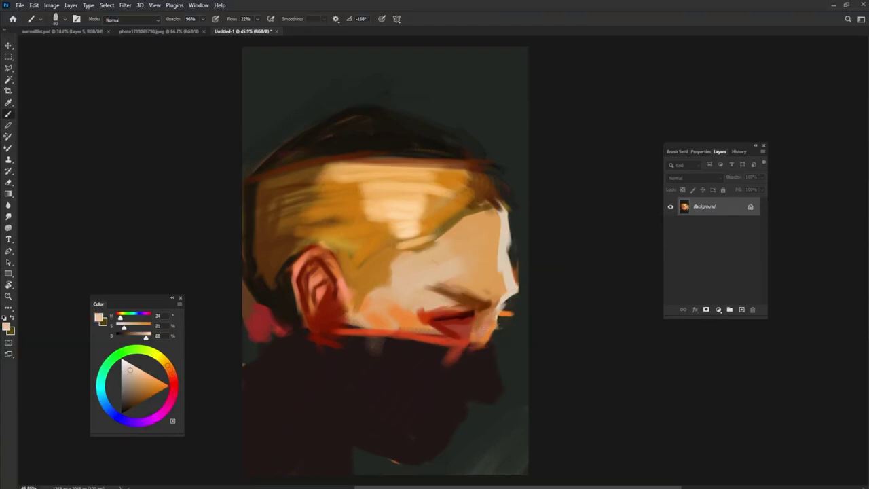
{"action": "left_click_drag", "start_coordinate": [477, 334], "coordinate": [490, 322]}
{"action": "left_click", "coordinate": [496, 303], "text": "alt"}
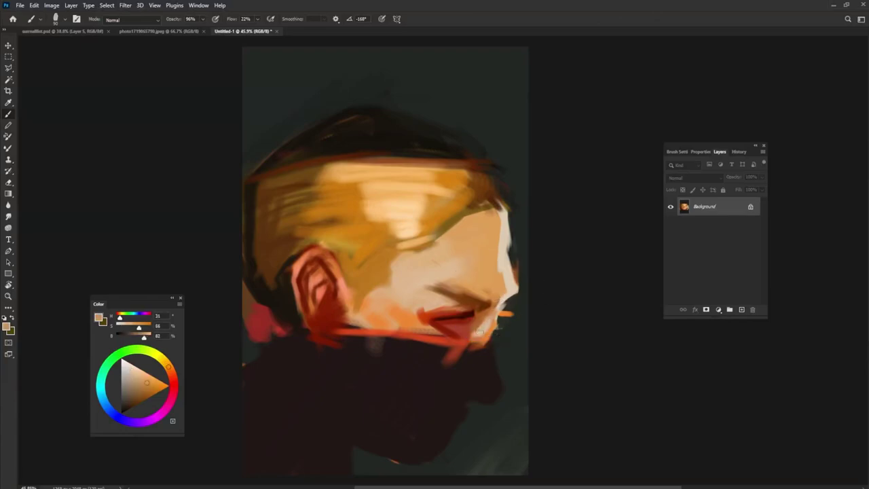
{"action": "left_click", "coordinate": [479, 335], "text": "alt"}
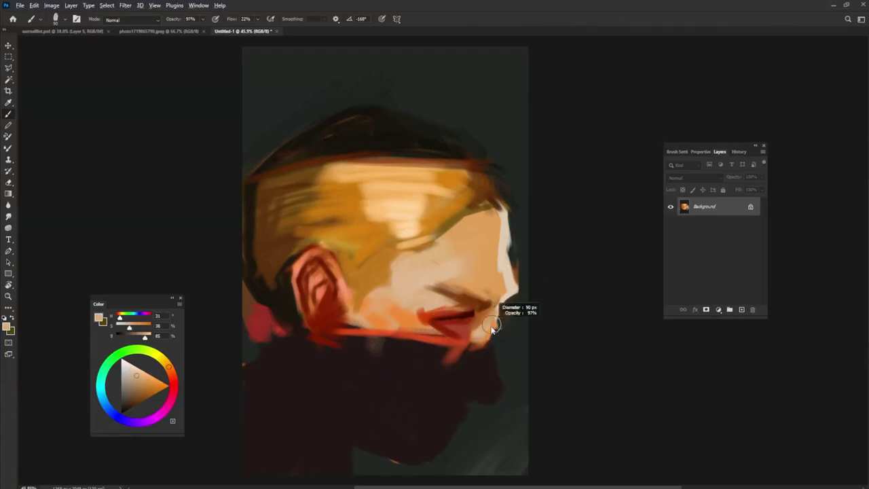
Extend the jaw line in deep pure red and brighten the inner ear with light salmon.
{"action": "left_click", "coordinate": [457, 344], "text": "alt"}
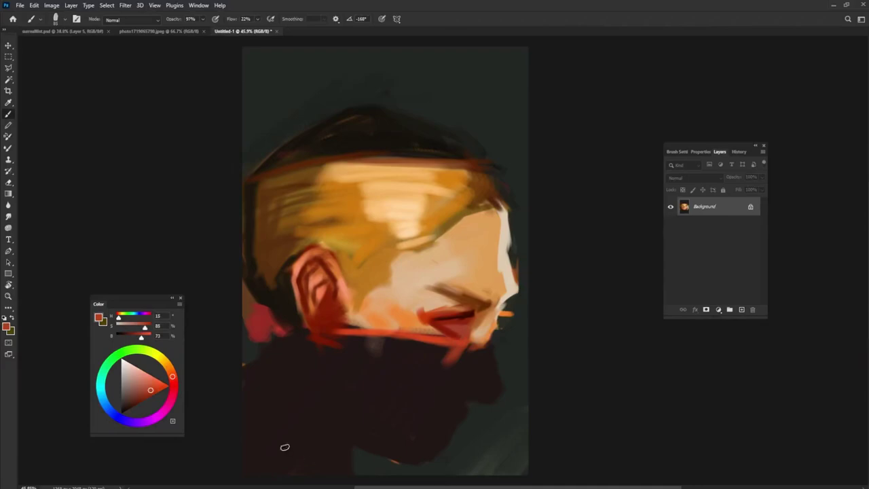
{"action": "left_click", "coordinate": [155, 392]}
{"action": "left_click", "coordinate": [174, 382]}
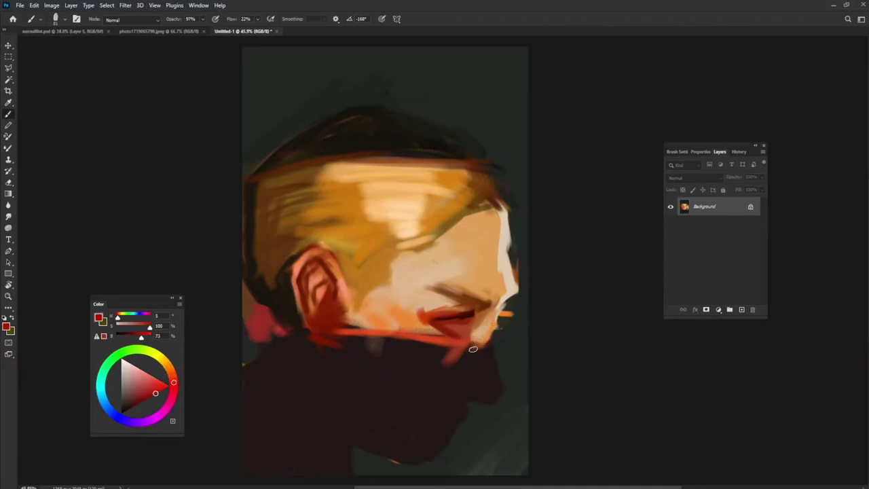
{"action": "left_click_drag", "start_coordinate": [473, 349], "coordinate": [498, 350]}
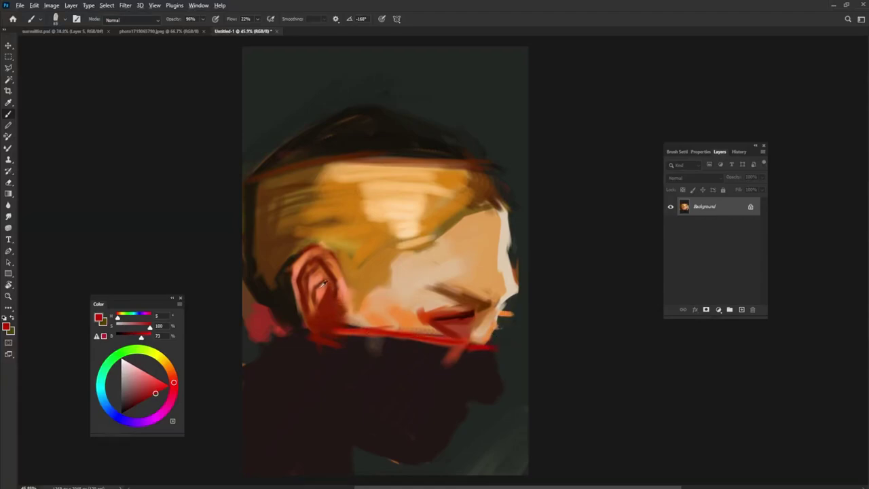
{"action": "left_click", "coordinate": [319, 294], "text": "alt"}
{"action": "mouse_move", "coordinate": [327, 308]}
{"action": "left_mouse_down"}
{"action": "mouse_move", "coordinate": [325, 288]}
{"action": "mouse_move", "coordinate": [337, 334]}
{"action": "left_mouse_up"}
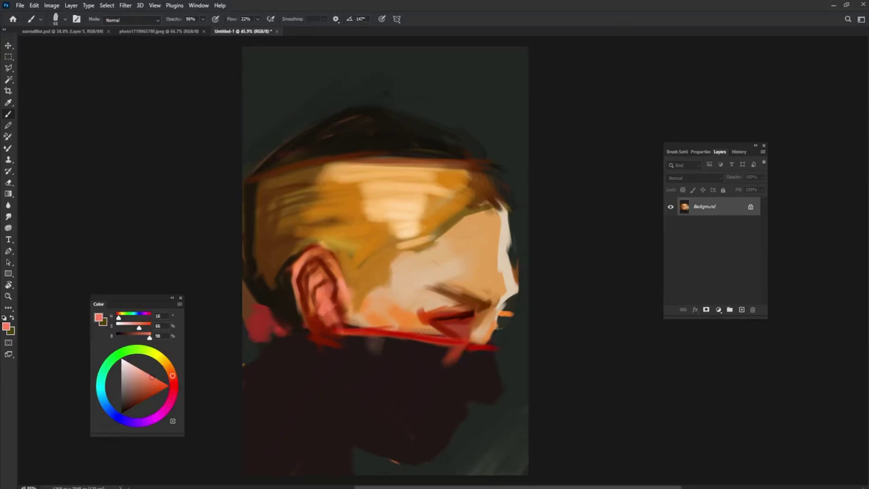
Paint dark brown strokes behind the ear.
{"action": "left_click", "coordinate": [392, 283], "text": "alt"}
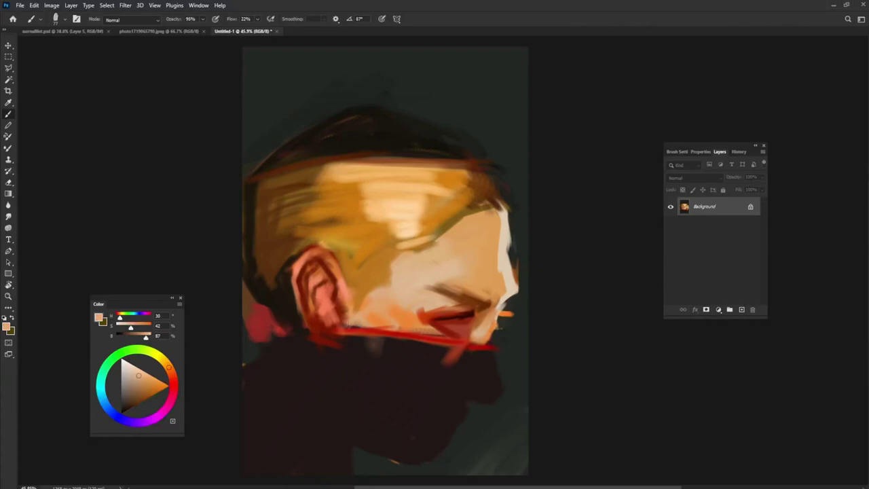
{"action": "left_click", "coordinate": [369, 317], "text": "alt"}
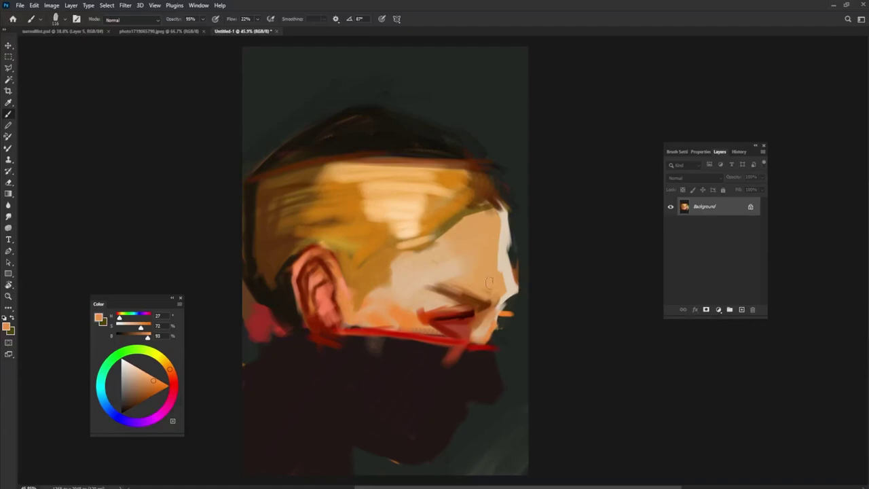
{"action": "left_click", "coordinate": [358, 275], "text": "alt"}
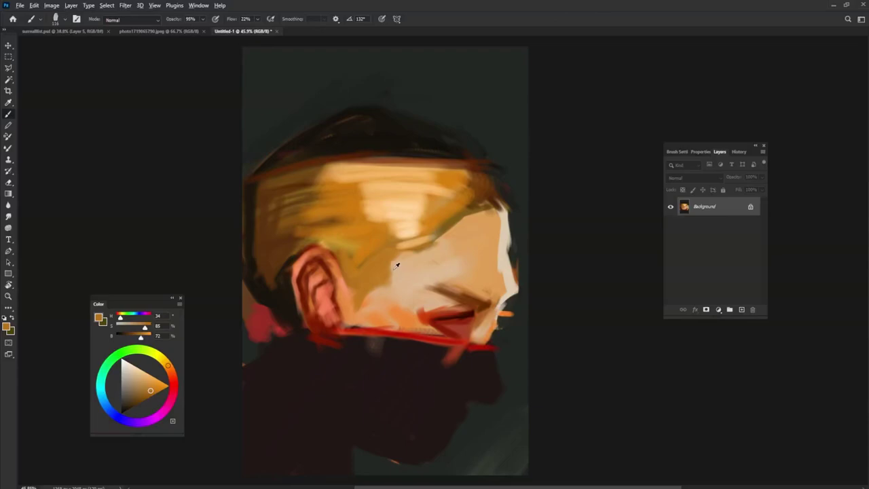
{"action": "left_click", "coordinate": [272, 243], "text": "alt"}
{"action": "left_click_drag", "start_coordinate": [358, 277], "coordinate": [349, 299]}
Cover the upper ear with fully saturated gold helmet strokes.
{"action": "left_click", "coordinate": [366, 282], "text": "alt"}
{"action": "left_click", "coordinate": [310, 187], "text": "alt"}
{"action": "left_click", "coordinate": [148, 398]}
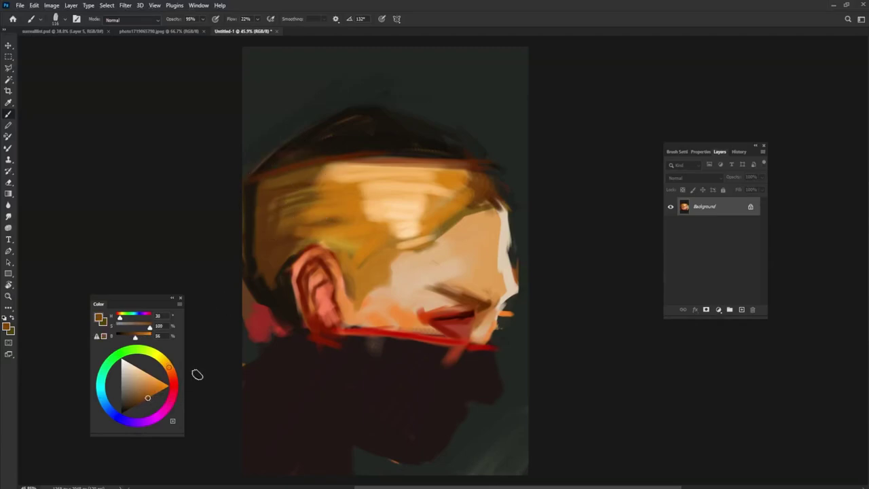
{"action": "mouse_move", "coordinate": [351, 306]}
{"action": "left_mouse_down"}
{"action": "mouse_move", "coordinate": [353, 270]}
{"action": "mouse_move", "coordinate": [364, 278]}
{"action": "mouse_move", "coordinate": [285, 278]}
{"action": "left_mouse_up"}
{"action": "mouse_move", "coordinate": [347, 275]}
{"action": "left_mouse_down"}
{"action": "mouse_move", "coordinate": [320, 271]}
{"action": "mouse_move", "coordinate": [301, 252]}
{"action": "mouse_move", "coordinate": [336, 271]}
{"action": "mouse_move", "coordinate": [297, 242]}
{"action": "left_mouse_up"}
Shade the helmet's lower edge and lower-left with a reddish dark brown.
{"action": "left_click", "coordinate": [343, 261], "text": "alt"}
{"action": "left_click", "coordinate": [296, 241], "text": "alt"}
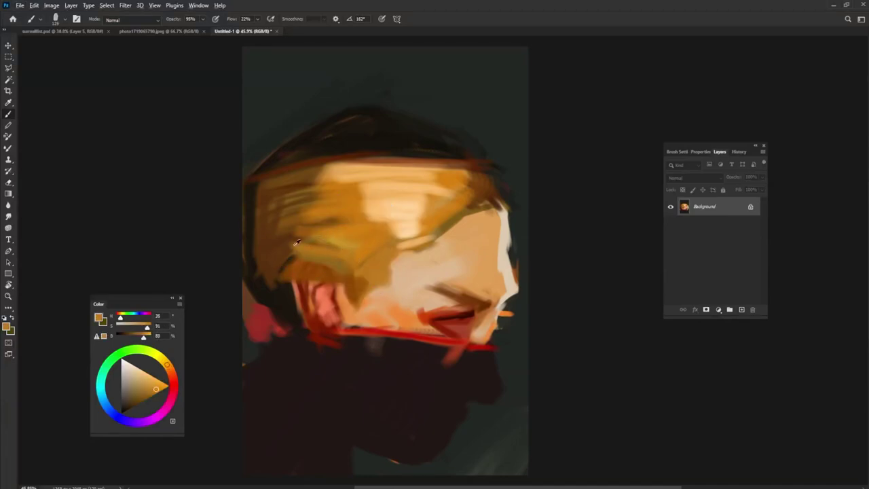
{"action": "left_click", "coordinate": [297, 242], "text": "alt"}
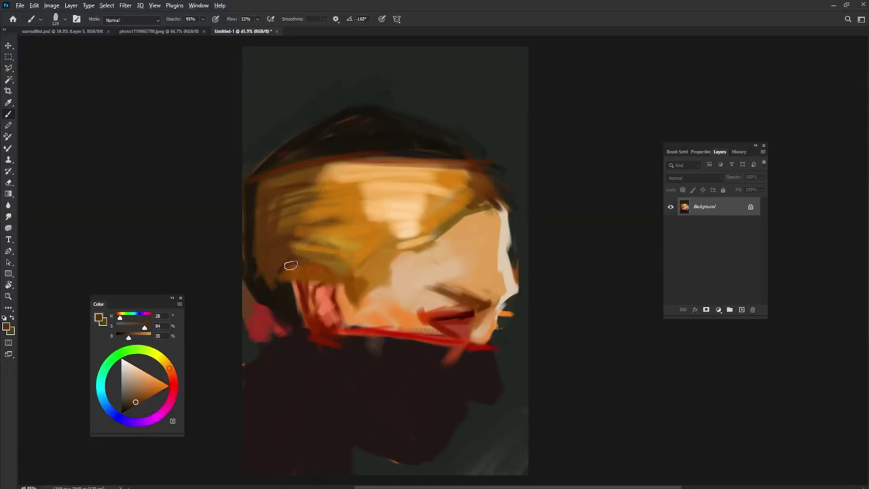
{"action": "left_click", "coordinate": [132, 407]}
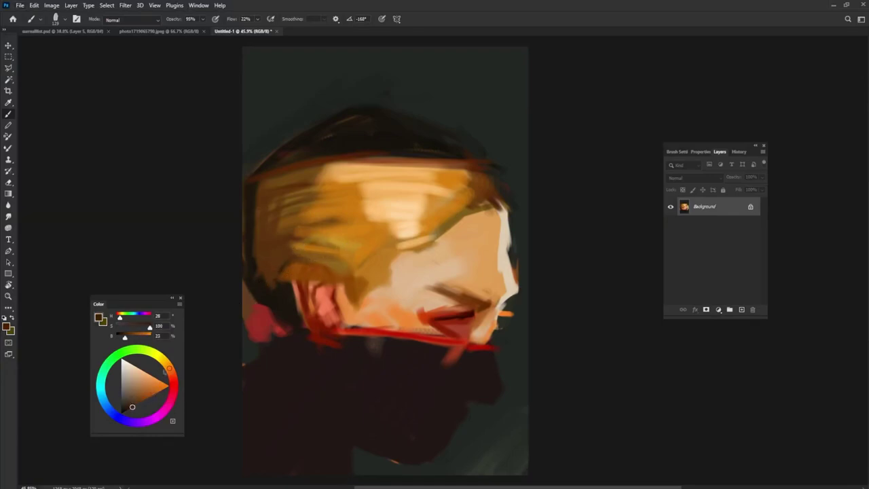
{"action": "left_click", "coordinate": [171, 373]}
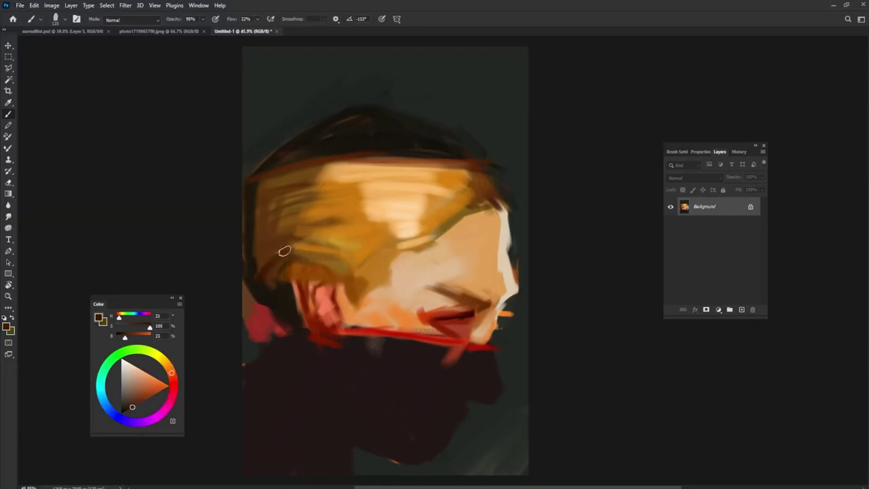
{"action": "mouse_move", "coordinate": [283, 250]}
{"action": "left_mouse_down"}
{"action": "mouse_move", "coordinate": [281, 242]}
{"action": "mouse_move", "coordinate": [262, 248]}
{"action": "mouse_move", "coordinate": [268, 288]}
{"action": "left_mouse_up"}
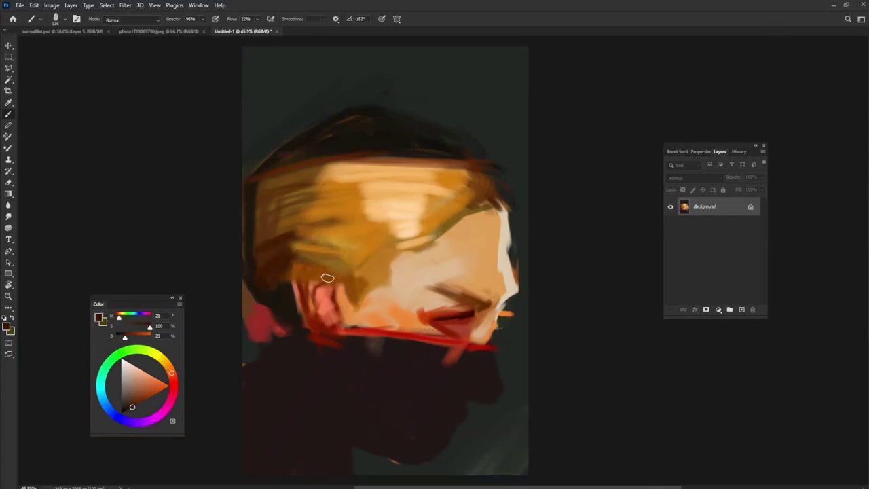
{"action": "left_click_drag", "start_coordinate": [287, 256], "coordinate": [369, 278]}
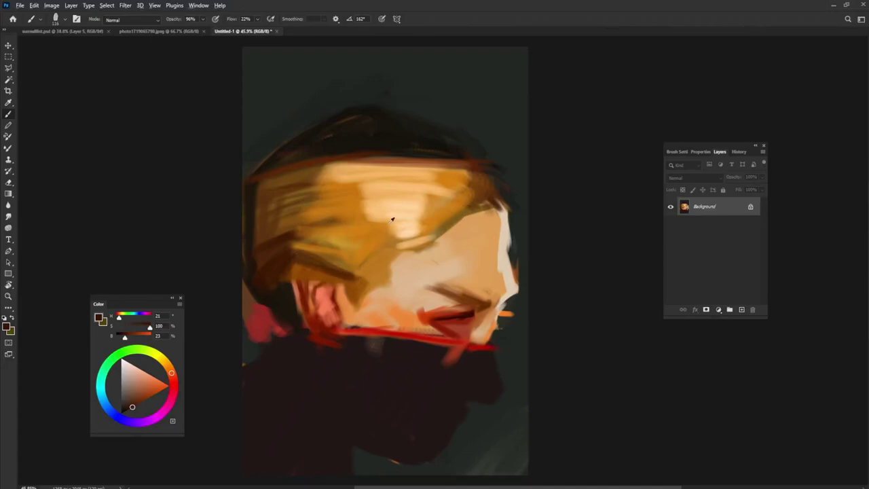
{"action": "left_click", "coordinate": [458, 202], "text": "alt"}
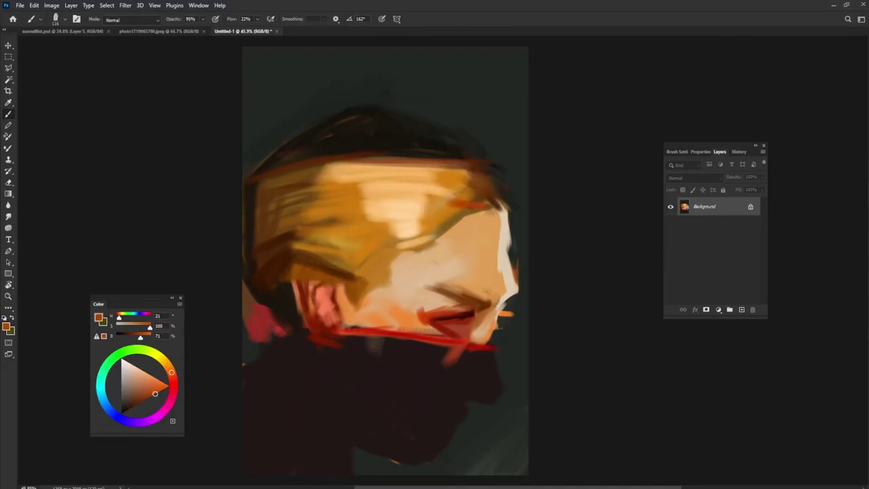
Paint orange-brown along the helmet edge near the forehead, then skin tone over its front edge.
{"action": "mouse_move", "coordinate": [458, 203]}
{"action": "left_mouse_down"}
{"action": "mouse_move", "coordinate": [462, 182]}
{"action": "mouse_move", "coordinate": [487, 194]}
{"action": "mouse_move", "coordinate": [428, 228]}
{"action": "left_mouse_up"}
{"action": "mouse_move", "coordinate": [360, 275]}
{"action": "left_mouse_down"}
{"action": "mouse_move", "coordinate": [312, 246]}
{"action": "mouse_move", "coordinate": [411, 228]}
{"action": "left_mouse_up"}
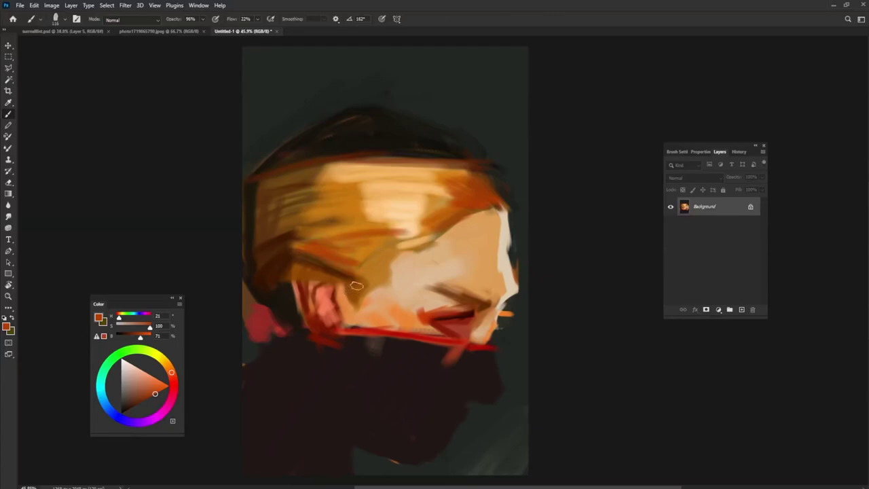
{"action": "key", "text": "shift+Right"}
{"action": "key", "text": "shift+Right"}
{"action": "key", "text": "shift+Right"}
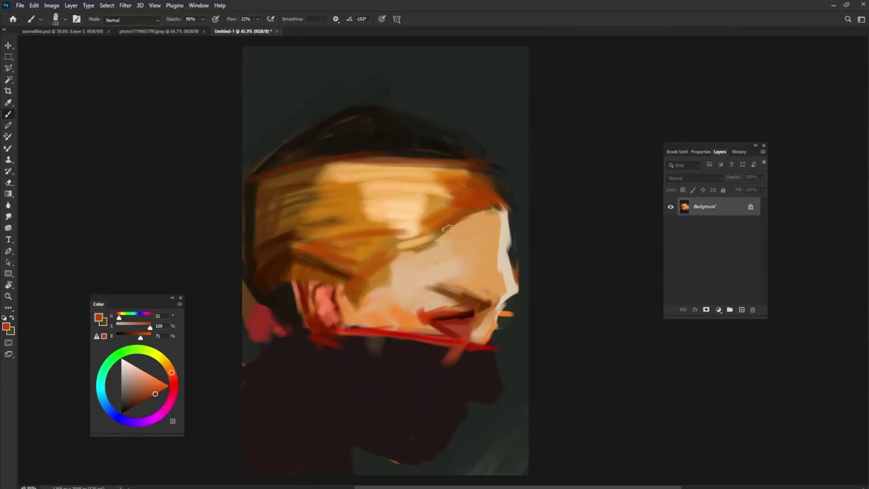
{"action": "left_click", "coordinate": [434, 236], "text": "alt"}
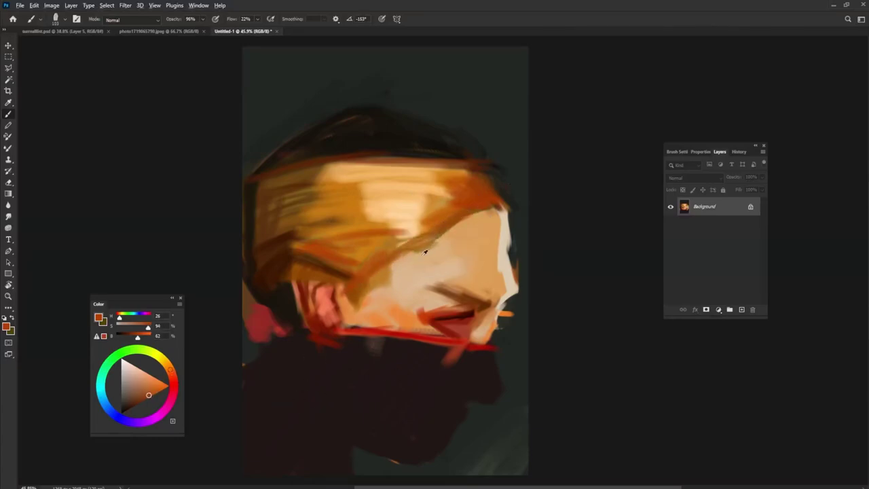
{"action": "left_click", "coordinate": [413, 255], "text": "alt"}
{"action": "key", "text": "shift+Left"}
{"action": "key", "text": "shift+Left"}
{"action": "mouse_move", "coordinate": [415, 252]}
{"action": "left_mouse_down"}
{"action": "mouse_move", "coordinate": [428, 234]}
{"action": "mouse_move", "coordinate": [387, 245]}
{"action": "mouse_move", "coordinate": [425, 221]}
{"action": "left_mouse_up"}
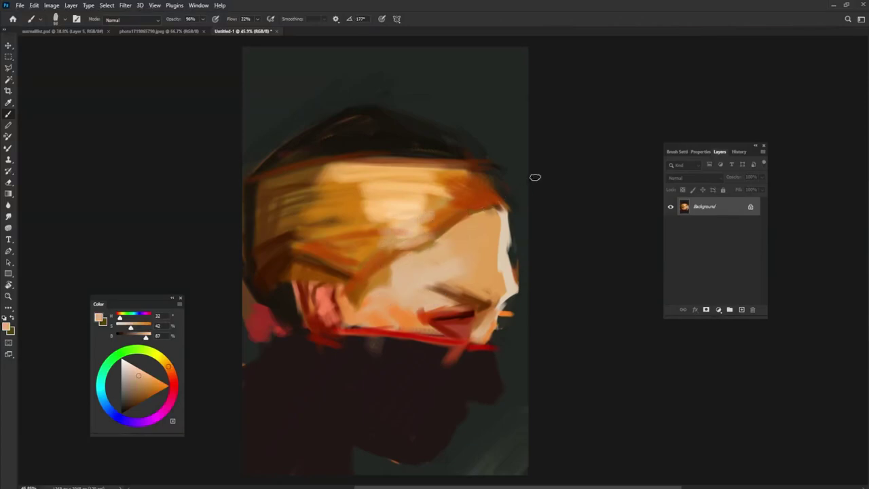
Add a pale cyan highlight on the helmet crown.
{"action": "left_click", "coordinate": [103, 388]}
{"action": "left_click", "coordinate": [141, 370]}
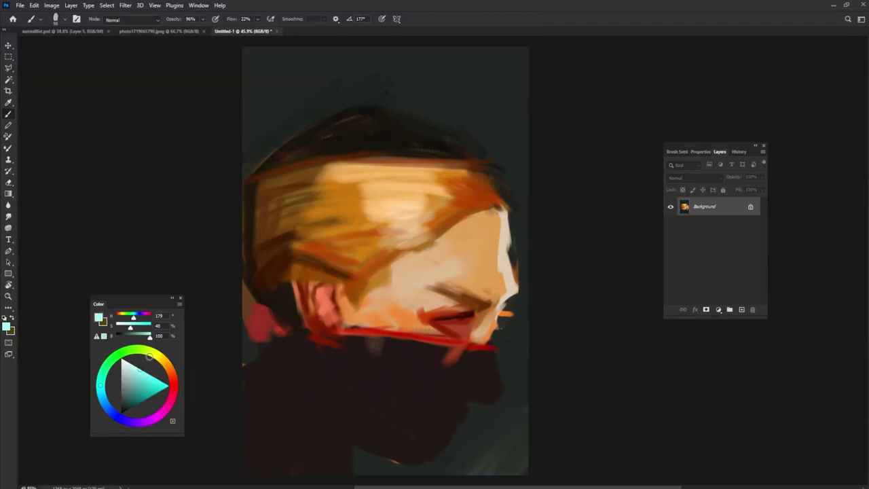
{"action": "left_click_drag", "start_coordinate": [392, 238], "coordinate": [427, 228]}
{"action": "left_click", "coordinate": [394, 237], "text": "alt"}
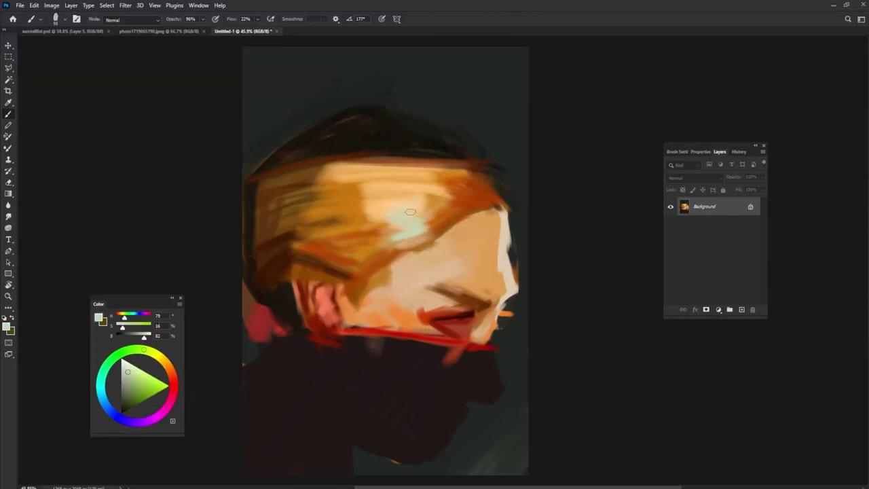
With a smaller brush, tone down the face's front edge and extend the helmet rightward in orange-brown.
{"action": "right_click", "coordinate": [495, 229], "text": "alt"}
{"action": "right_click", "coordinate": [501, 226], "text": "alt"}
{"action": "right_click", "coordinate": [504, 224], "text": "alt"}
{"action": "left_click", "coordinate": [497, 227], "text": "alt"}
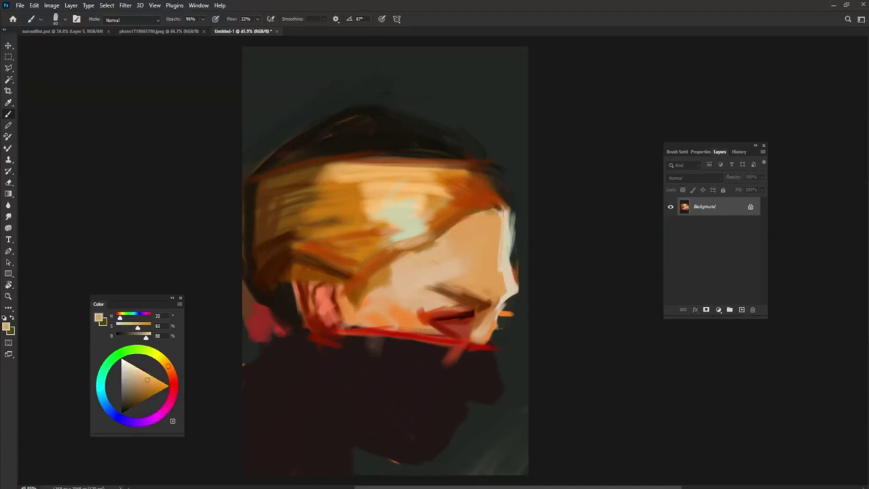
{"action": "left_click_drag", "start_coordinate": [503, 216], "coordinate": [503, 265]}
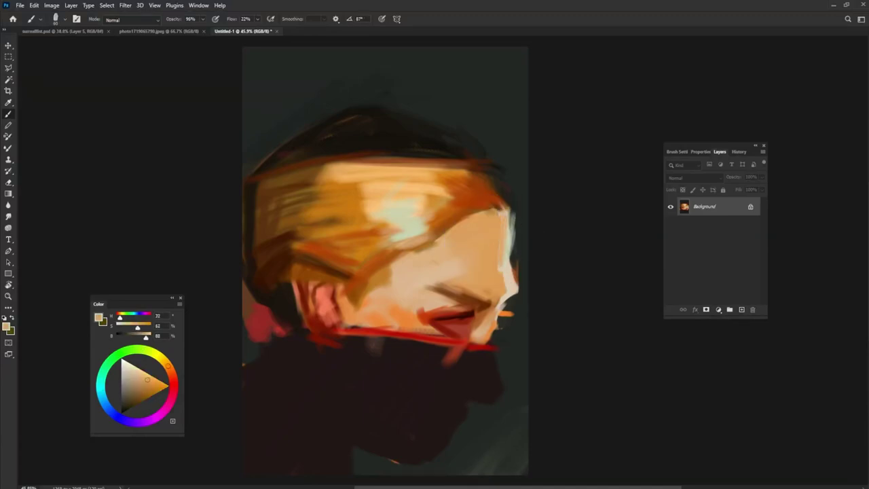
{"action": "left_click", "coordinate": [496, 201], "text": "alt"}
{"action": "left_click_drag", "start_coordinate": [496, 201], "coordinate": [515, 209]}
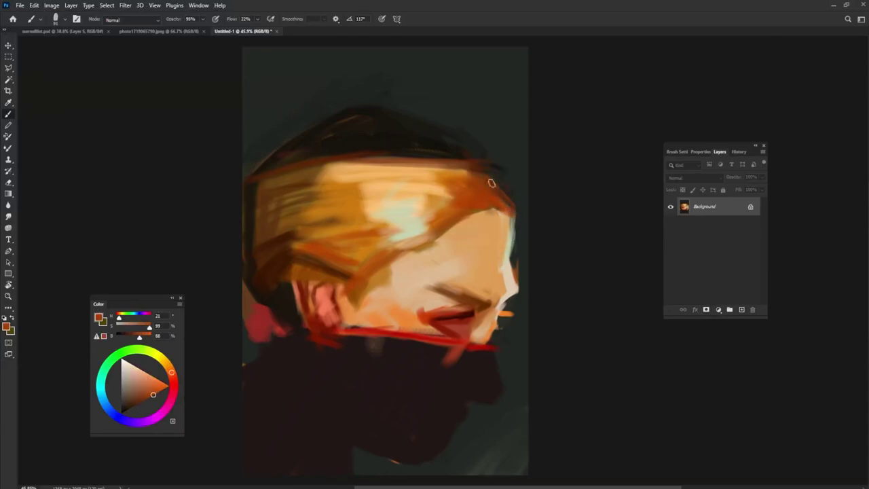
{"action": "left_click_drag", "start_coordinate": [486, 178], "coordinate": [524, 225]}
Brush a pale cyan rim light down the face's right profile edge.
{"action": "left_click", "coordinate": [512, 258], "text": "alt"}
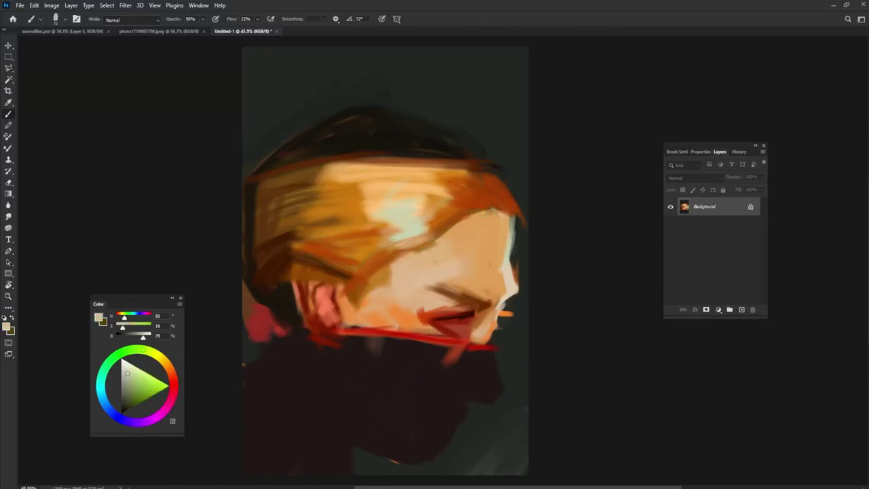
{"action": "left_click", "coordinate": [103, 388]}
{"action": "left_click", "coordinate": [138, 370]}
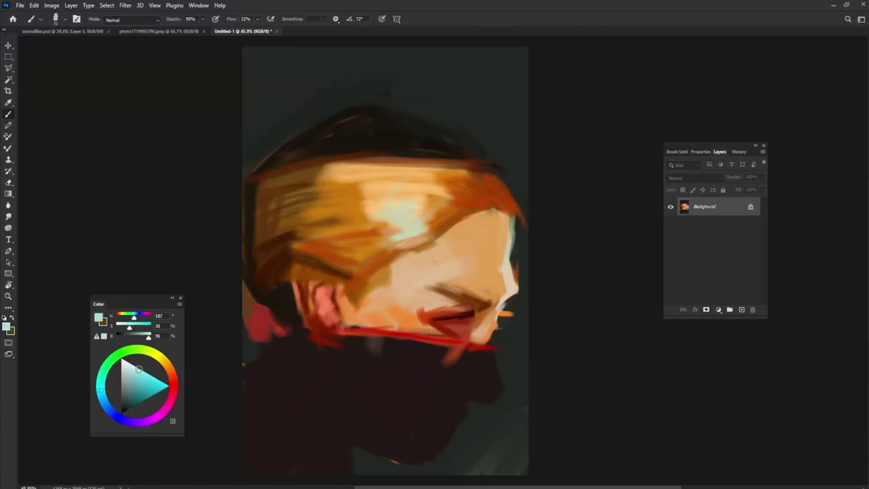
{"action": "left_click_drag", "start_coordinate": [511, 219], "coordinate": [511, 259]}
{"action": "mouse_move", "coordinate": [512, 292]}
{"action": "left_mouse_down"}
{"action": "mouse_move", "coordinate": [511, 311]}
{"action": "mouse_move", "coordinate": [501, 314]}
{"action": "left_mouse_up"}
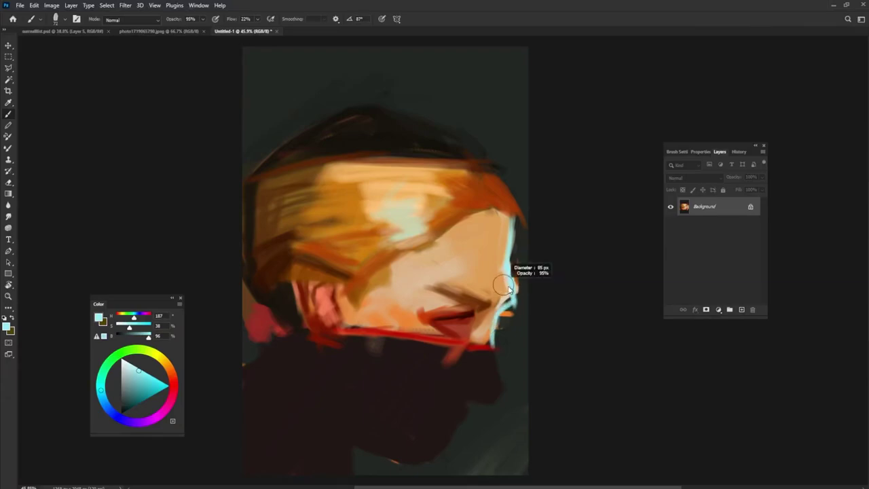
Dab the sampled pale cyan rim colour onto the cheek and under the eye.
{"action": "left_click", "coordinate": [501, 289], "text": "alt"}
{"action": "left_click", "coordinate": [518, 255], "text": "alt"}
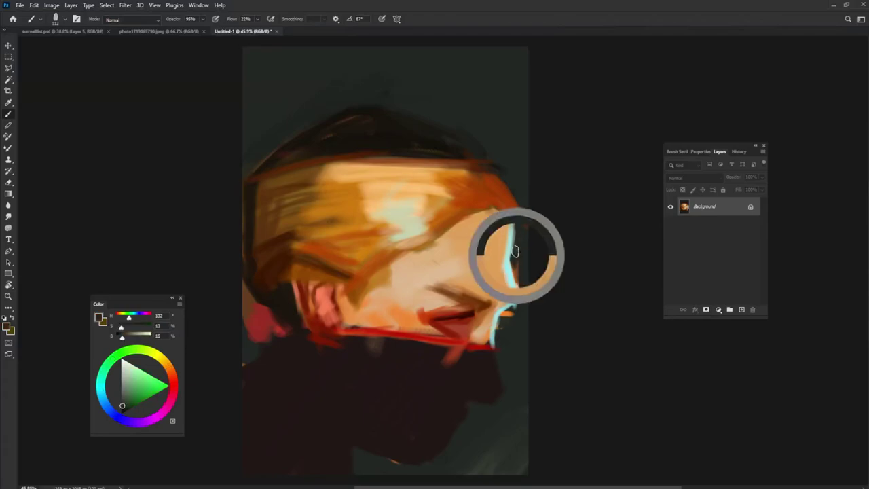
{"action": "left_click", "coordinate": [510, 200], "text": "alt"}
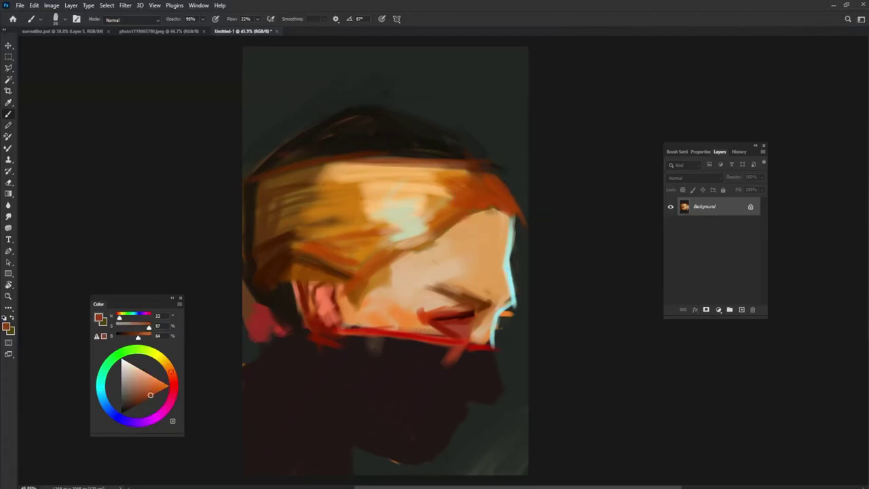
{"action": "left_click", "coordinate": [514, 280], "text": "alt"}
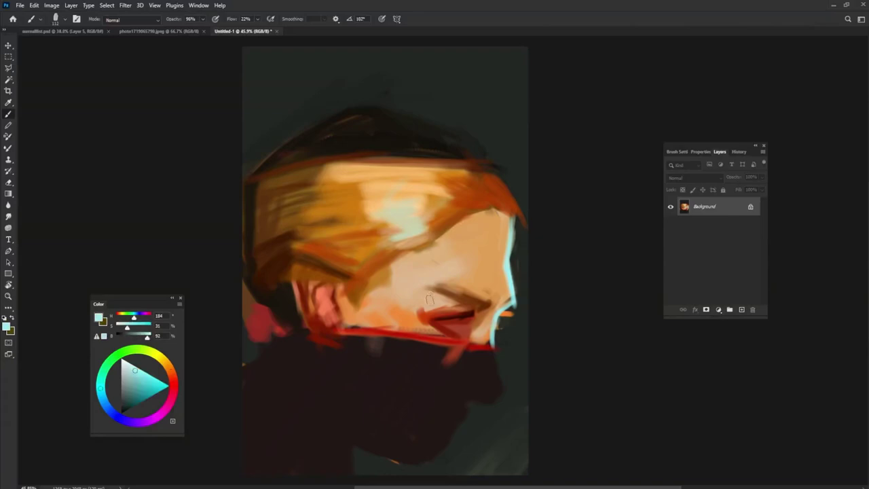
{"action": "left_click_drag", "start_coordinate": [431, 302], "coordinate": [448, 301]}
{"action": "left_click_drag", "start_coordinate": [427, 269], "coordinate": [402, 273]}
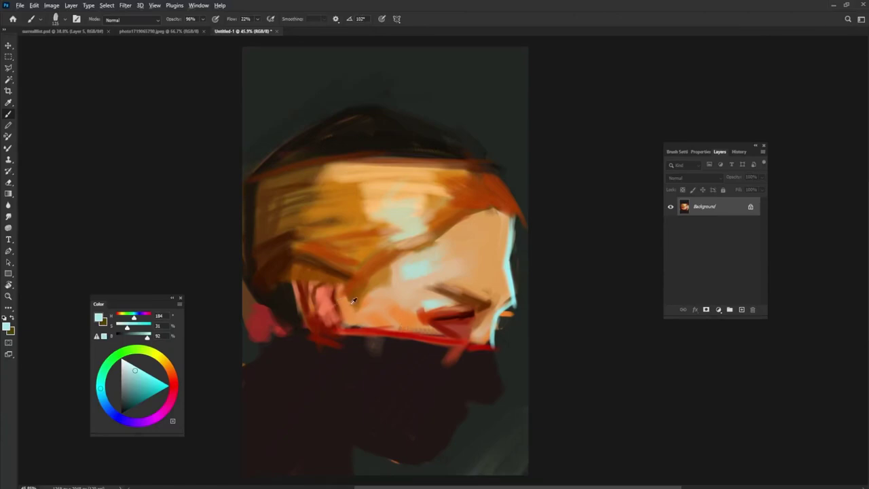
Repaint the pink ear and nearby helmet edge with dark red and reddish-brown strokes.
{"action": "left_click", "coordinate": [311, 294], "text": "alt"}
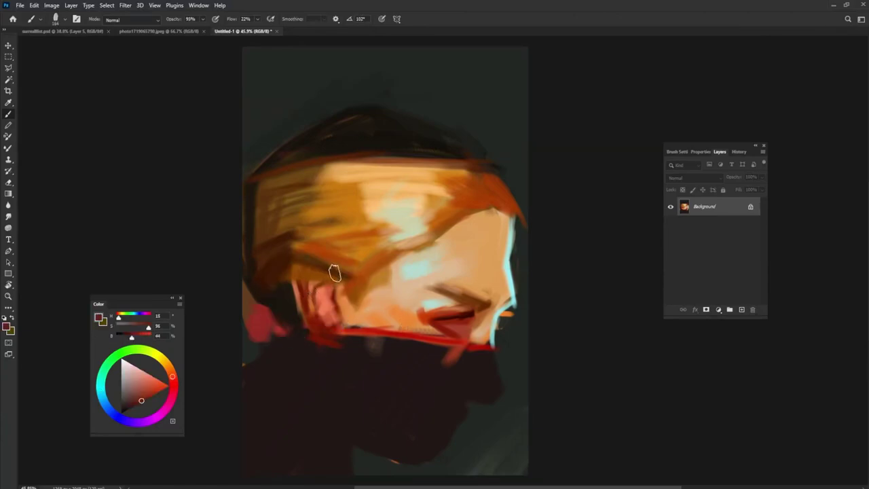
{"action": "left_click_drag", "start_coordinate": [334, 272], "coordinate": [353, 275]}
{"action": "mouse_move", "coordinate": [355, 299]}
{"action": "left_mouse_down"}
{"action": "mouse_move", "coordinate": [317, 268]}
{"action": "mouse_move", "coordinate": [298, 279]}
{"action": "left_mouse_up"}
{"action": "mouse_move", "coordinate": [334, 322]}
{"action": "left_mouse_down"}
{"action": "mouse_move", "coordinate": [319, 285]}
{"action": "mouse_move", "coordinate": [309, 314]}
{"action": "left_mouse_up"}
{"action": "left_click_drag", "start_coordinate": [314, 277], "coordinate": [331, 320]}
{"action": "left_click_drag", "start_coordinate": [341, 283], "coordinate": [338, 343]}
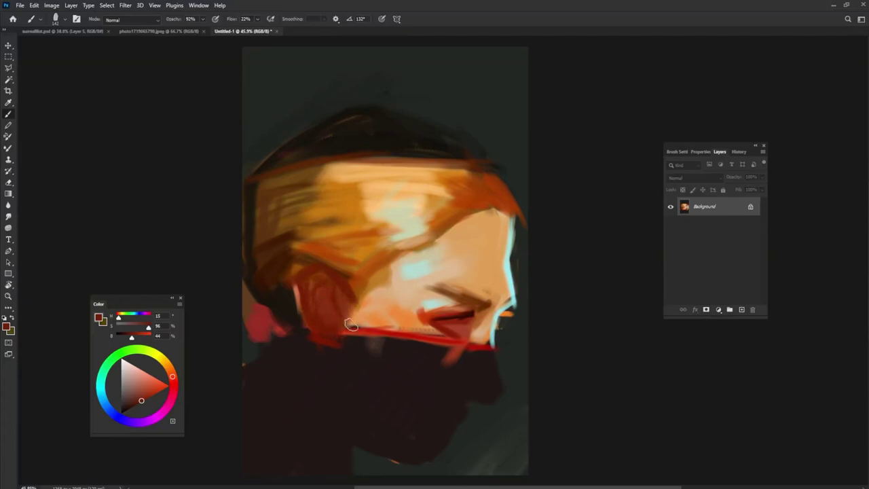
{"action": "left_click", "coordinate": [372, 262], "text": "alt"}
{"action": "mouse_move", "coordinate": [320, 287]}
{"action": "left_mouse_down"}
{"action": "mouse_move", "coordinate": [305, 301]}
{"action": "mouse_move", "coordinate": [330, 277]}
{"action": "mouse_move", "coordinate": [319, 287]}
{"action": "mouse_move", "coordinate": [340, 326]}
{"action": "left_mouse_up"}
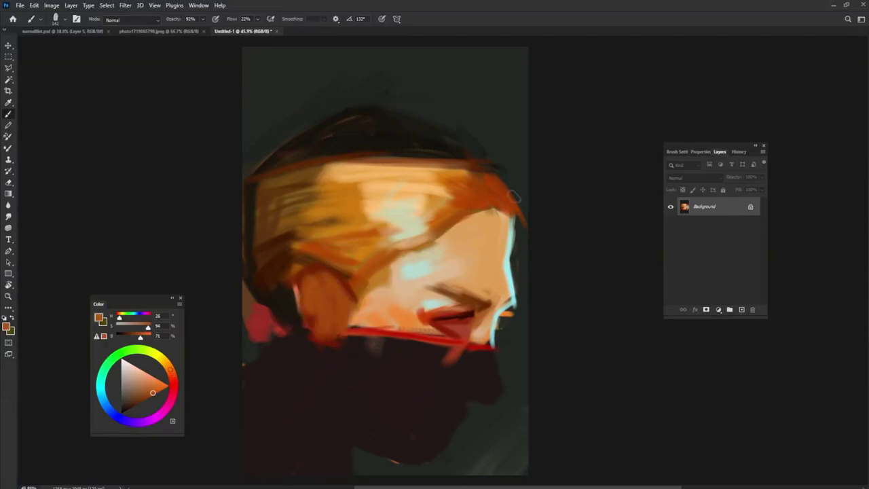
Outline the ear's left edge in red and add peach-orange strokes across the cheek.
{"action": "left_click", "coordinate": [430, 336], "text": "alt"}
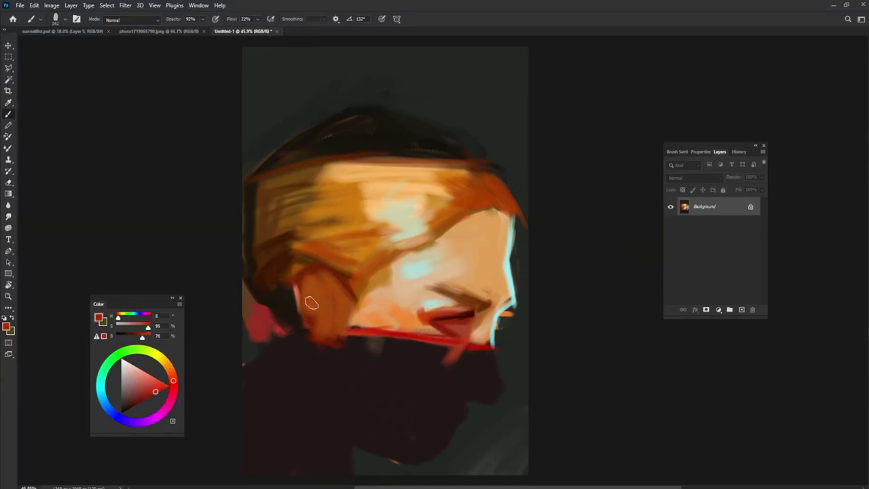
{"action": "mouse_move", "coordinate": [317, 291]}
{"action": "left_mouse_down"}
{"action": "mouse_move", "coordinate": [305, 296]}
{"action": "mouse_move", "coordinate": [304, 310]}
{"action": "mouse_move", "coordinate": [294, 272]}
{"action": "left_mouse_up"}
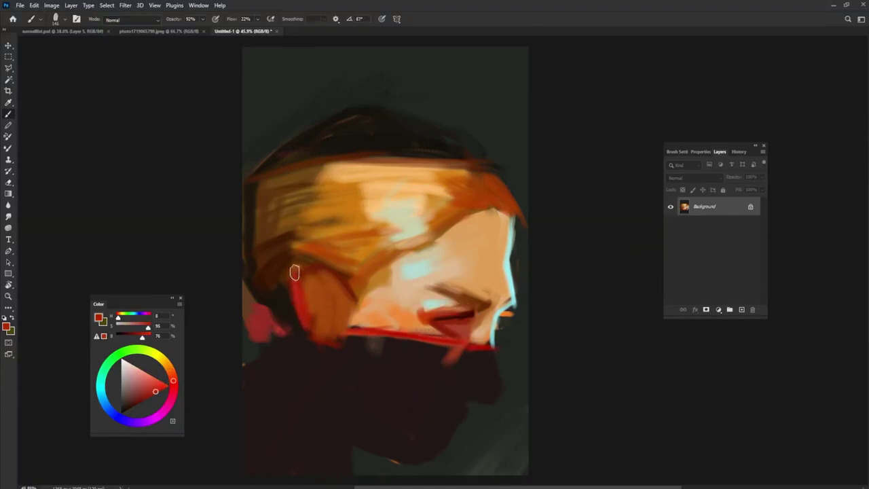
{"action": "left_click", "coordinate": [280, 259], "text": "alt"}
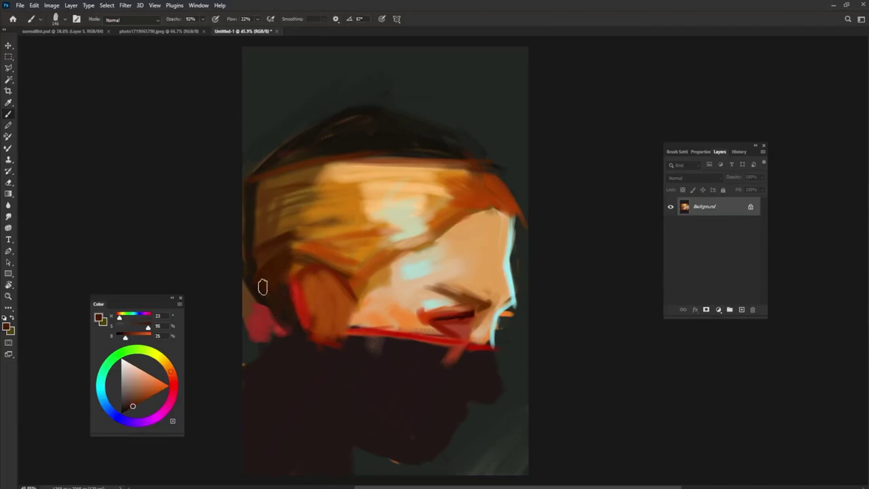
{"action": "left_click", "coordinate": [256, 290], "text": "alt"}
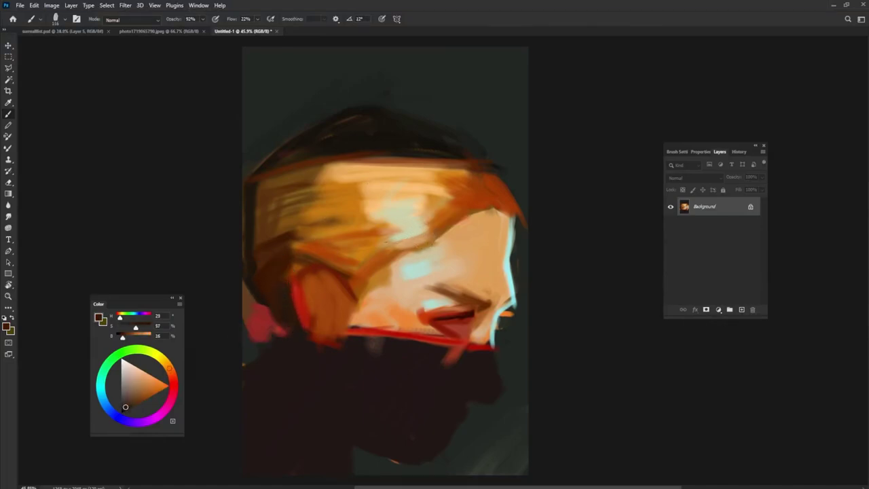
{"action": "left_click", "coordinate": [355, 277], "text": "alt"}
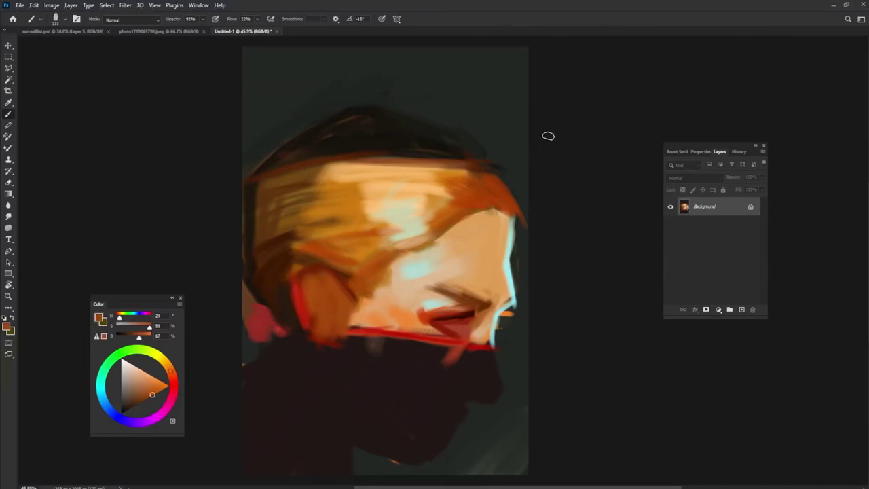
{"action": "mouse_move", "coordinate": [373, 279]}
{"action": "left_mouse_down"}
{"action": "mouse_move", "coordinate": [362, 295]}
{"action": "mouse_move", "coordinate": [385, 267]}
{"action": "mouse_move", "coordinate": [340, 262]}
{"action": "left_mouse_up"}
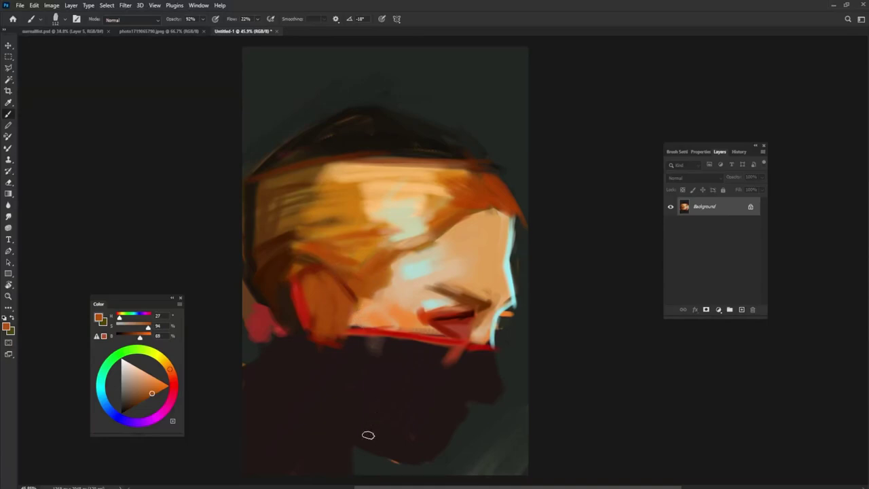
Brush peach skin tone over part of the cyan cheek highlight.
{"action": "left_click", "coordinate": [401, 277], "text": "alt"}
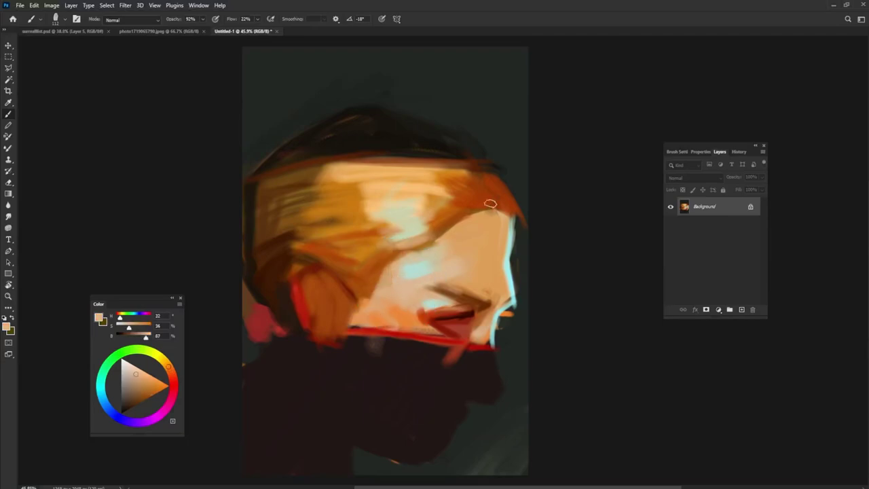
{"action": "left_click_drag", "start_coordinate": [489, 197], "coordinate": [384, 264]}
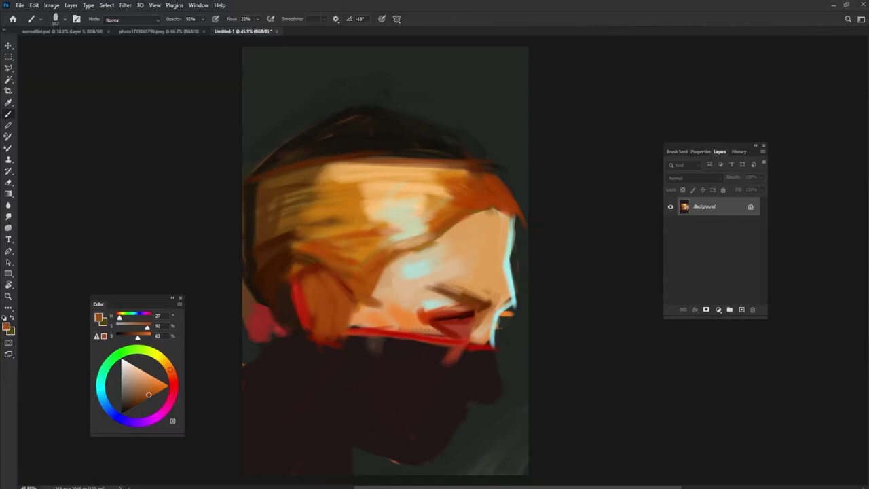
{"action": "left_click", "coordinate": [391, 282], "text": "alt"}
{"action": "left_click", "coordinate": [412, 268], "text": "alt"}
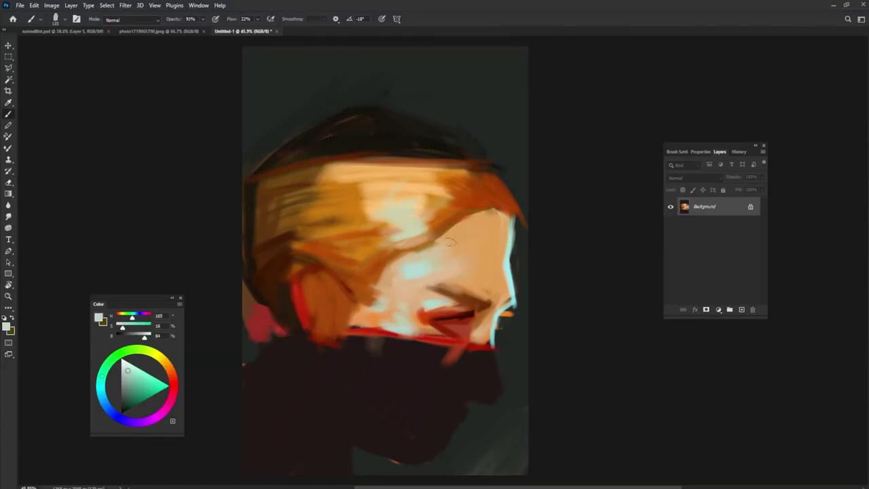
{"action": "left_click", "coordinate": [412, 291], "text": "alt"}
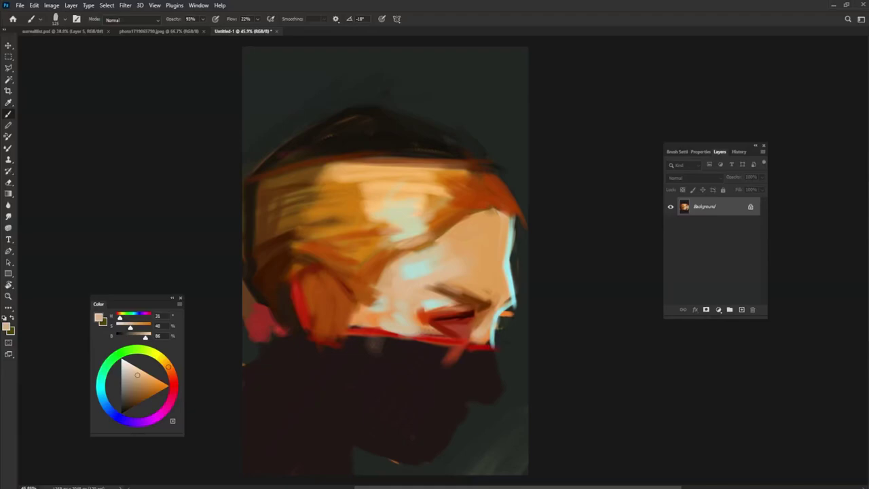
Darken a sampled red-brown and paint it over the eye.
{"action": "left_click", "coordinate": [462, 320], "text": "alt"}
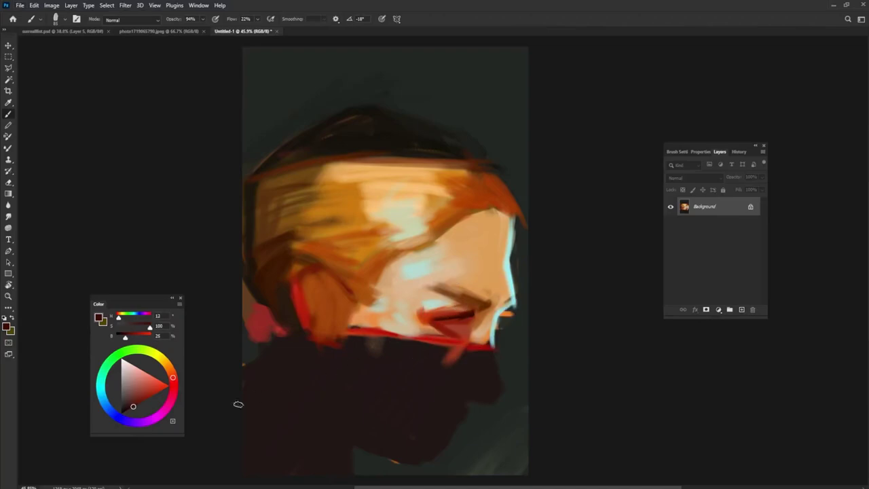
{"action": "left_click", "coordinate": [132, 408]}
{"action": "left_click_drag", "start_coordinate": [132, 408], "coordinate": [129, 409]}
{"action": "left_click_drag", "start_coordinate": [446, 322], "coordinate": [471, 319]}
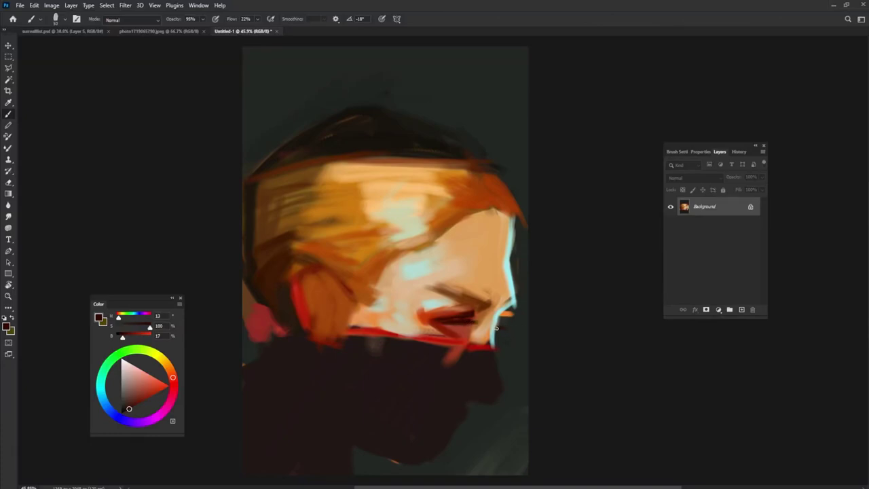
{"action": "left_click", "coordinate": [509, 310], "text": "alt"}
{"action": "left_click", "coordinate": [518, 316], "text": "alt"}
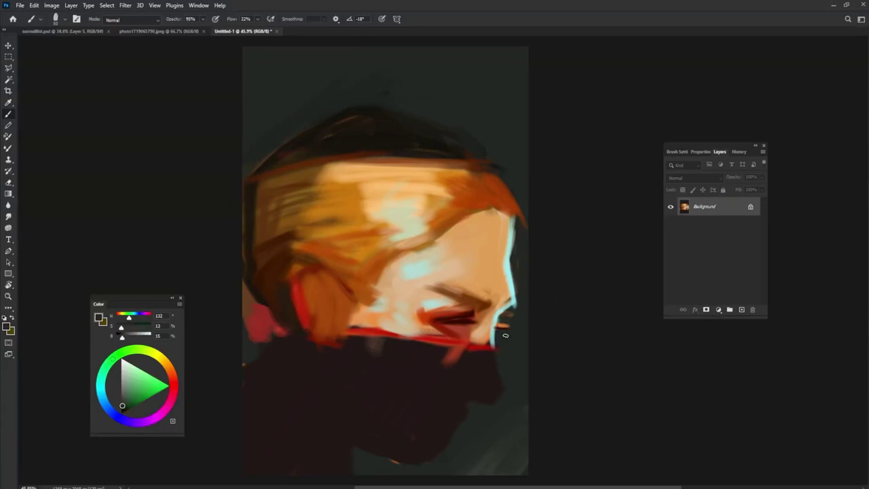
{"action": "left_click", "coordinate": [487, 304], "text": "alt"}
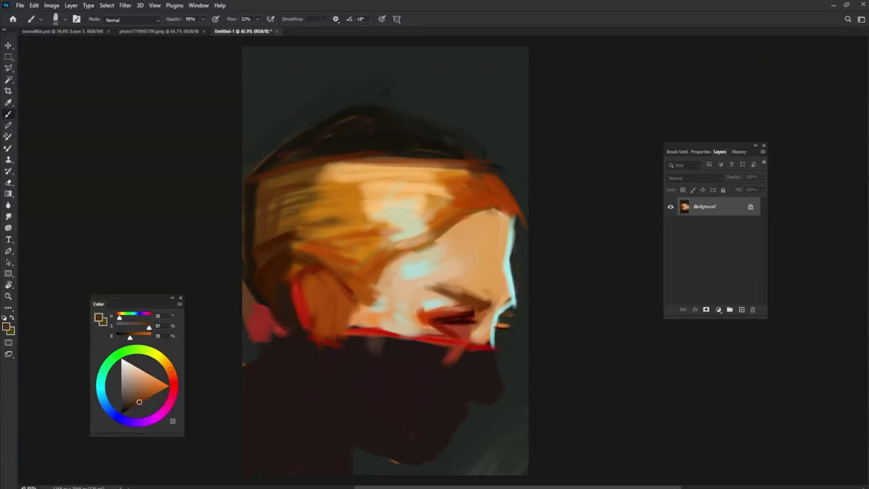
{"action": "left_click", "coordinate": [475, 310], "text": "alt"}
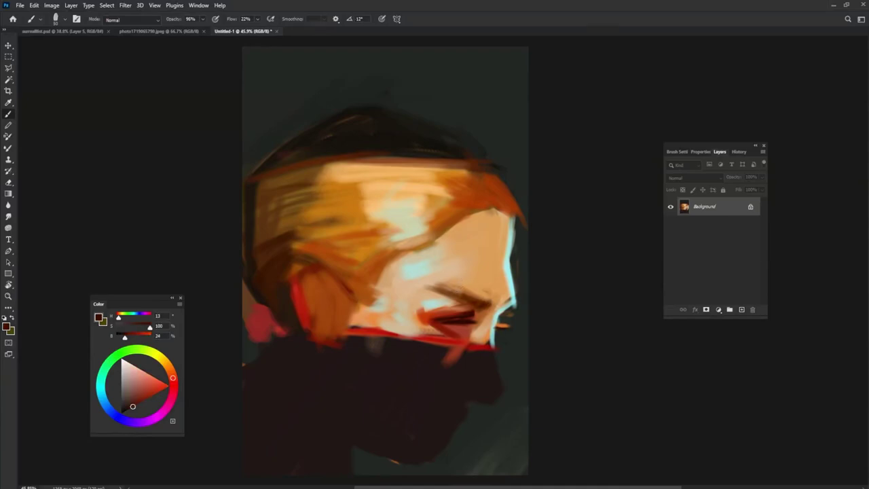
Sample orange-brown, light peach, brow brown and pale cyan tones from around the face.
{"action": "left_click", "coordinate": [369, 265], "text": "alt"}
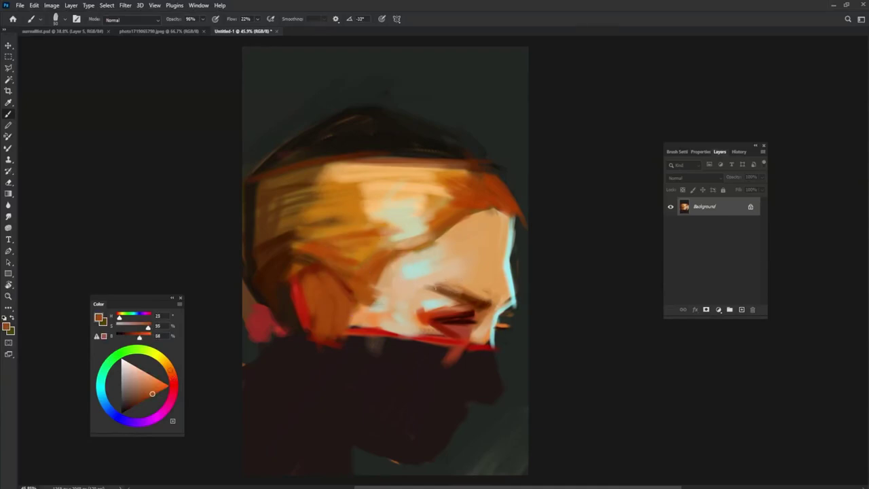
{"action": "left_click", "coordinate": [469, 271], "text": "alt"}
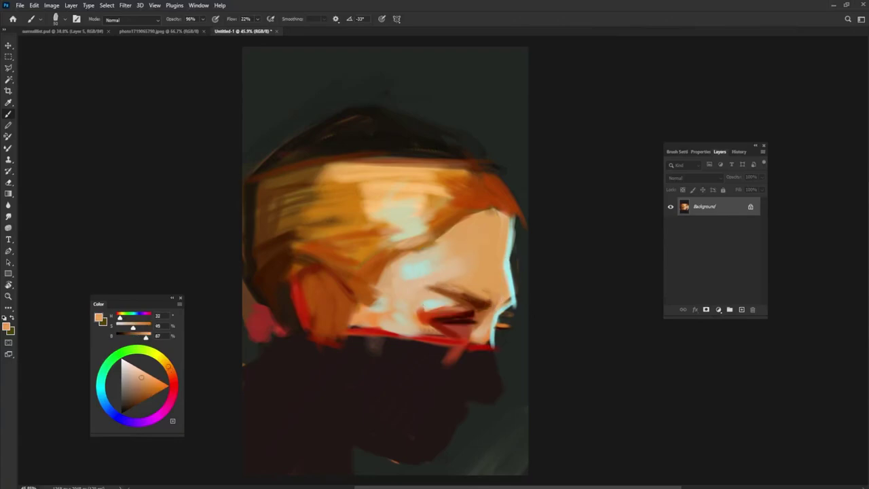
{"action": "left_click", "coordinate": [462, 295], "text": "alt"}
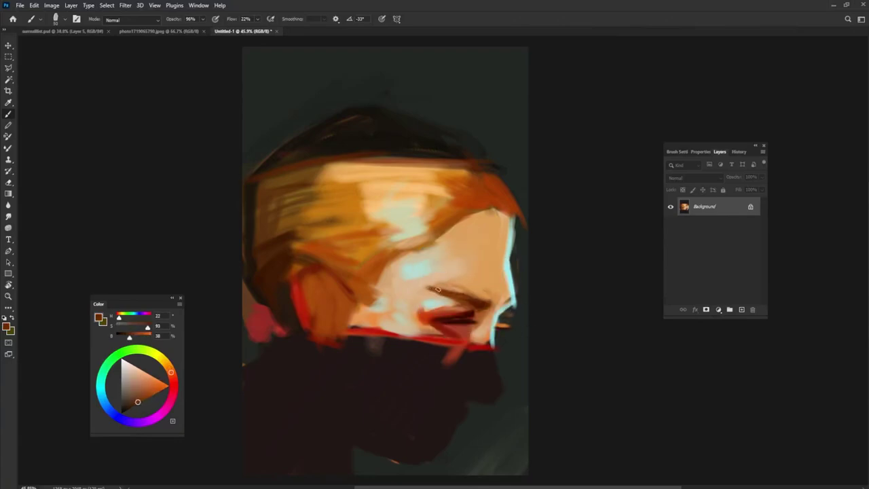
{"action": "left_click", "coordinate": [467, 278], "text": "alt"}
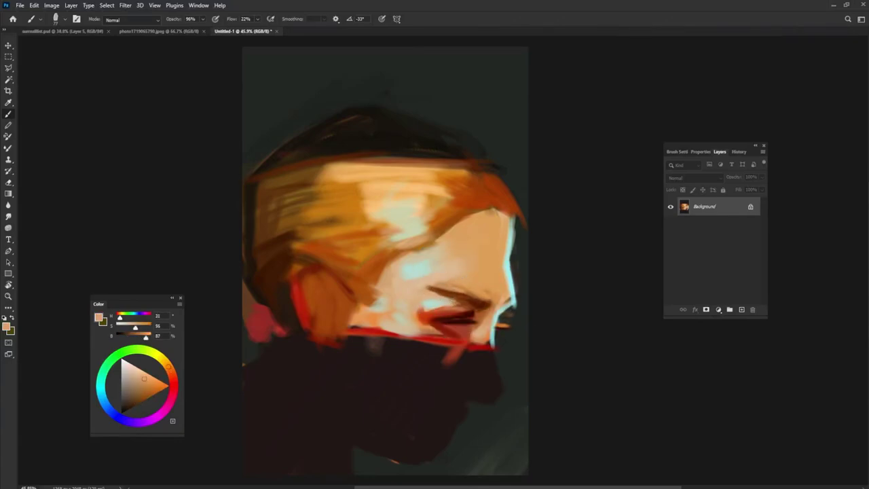
{"action": "left_click", "coordinate": [460, 297], "text": "alt"}
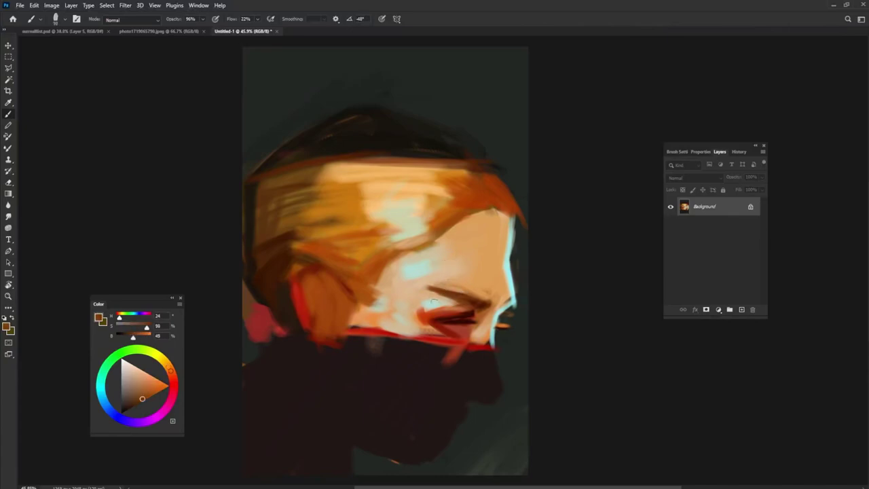
{"action": "left_click", "coordinate": [420, 299], "text": "alt"}
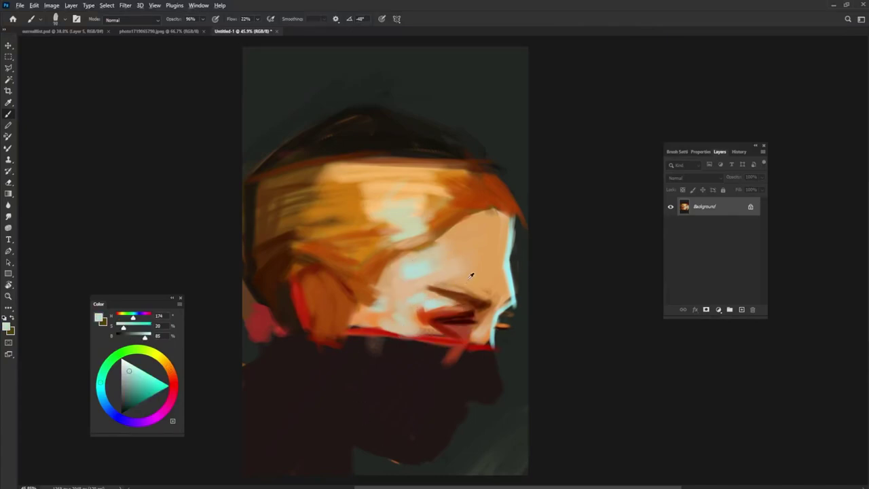
{"action": "left_click", "coordinate": [282, 273], "text": "alt"}
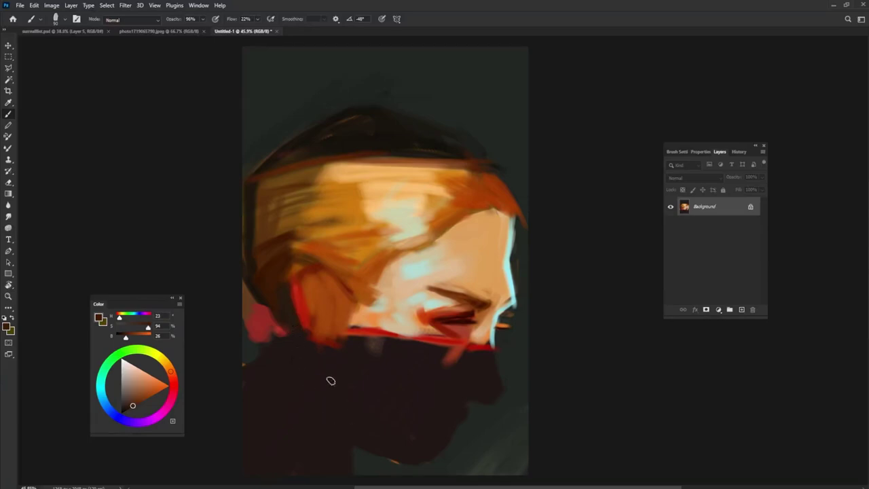
Paint dark brown and ochre strokes over the left and upper hair.
{"action": "left_click", "coordinate": [258, 288], "text": "alt"}
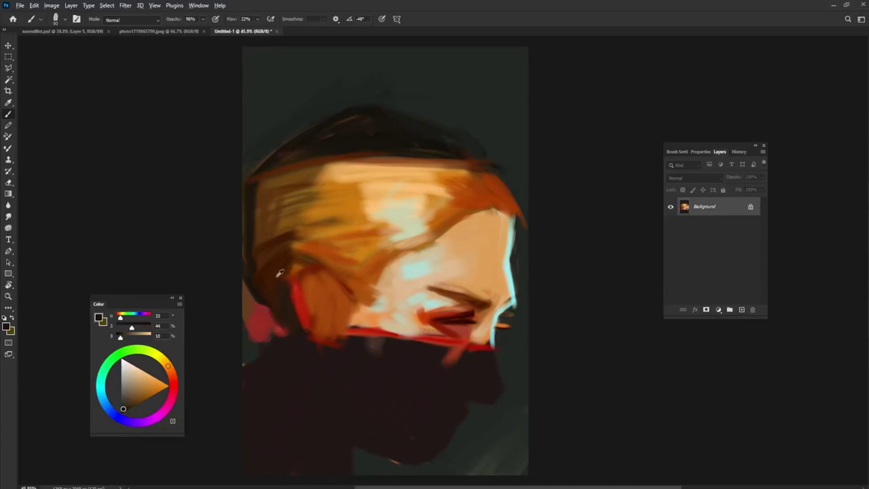
{"action": "left_click", "coordinate": [268, 226], "text": "alt"}
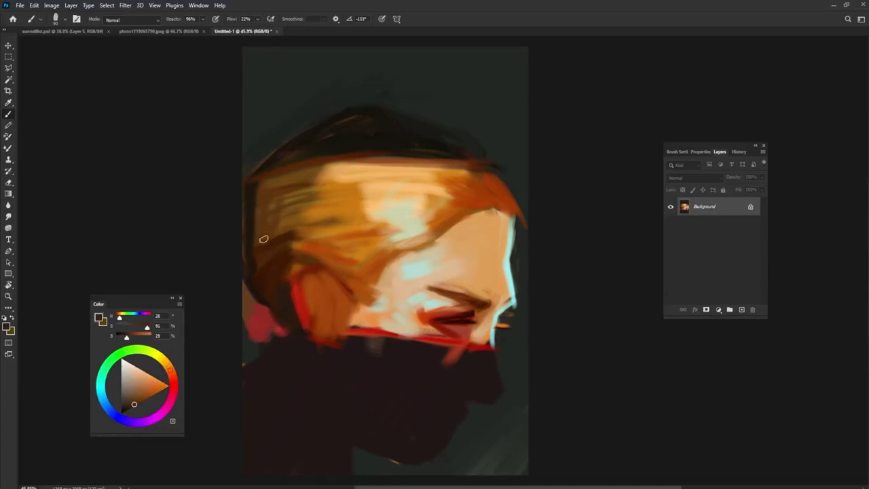
{"action": "mouse_move", "coordinate": [281, 208]}
{"action": "left_mouse_down"}
{"action": "mouse_move", "coordinate": [273, 224]}
{"action": "mouse_move", "coordinate": [264, 191]}
{"action": "mouse_move", "coordinate": [355, 174]}
{"action": "left_mouse_up"}
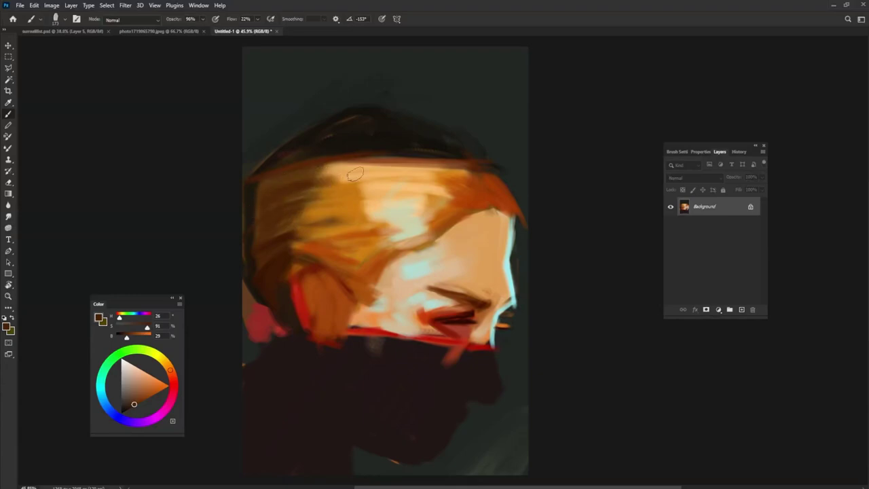
{"action": "left_click", "coordinate": [294, 216], "text": "alt"}
{"action": "mouse_move", "coordinate": [294, 215]}
{"action": "left_mouse_down"}
{"action": "mouse_move", "coordinate": [297, 230]}
{"action": "mouse_move", "coordinate": [322, 234]}
{"action": "mouse_move", "coordinate": [322, 249]}
{"action": "mouse_move", "coordinate": [339, 213]}
{"action": "mouse_move", "coordinate": [305, 184]}
{"action": "mouse_move", "coordinate": [435, 159]}
{"action": "left_mouse_up"}
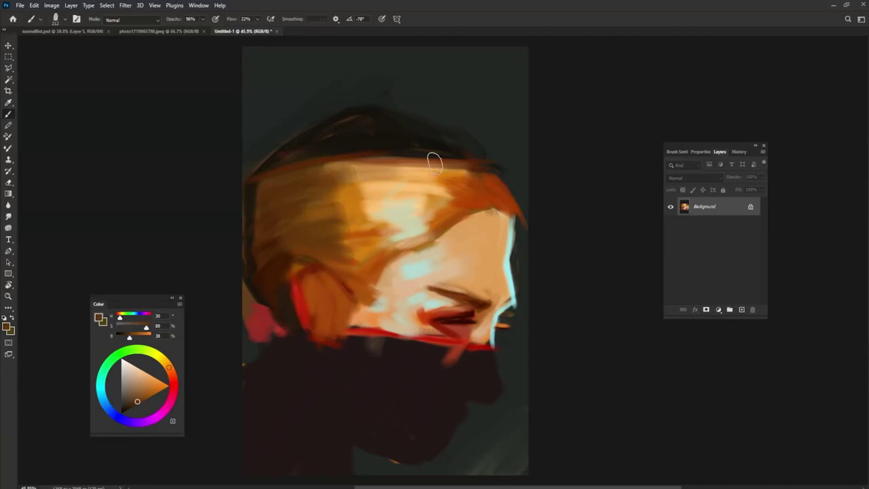
Add light orange strokes across the upper and middle hair.
{"action": "left_click", "coordinate": [347, 192], "text": "alt"}
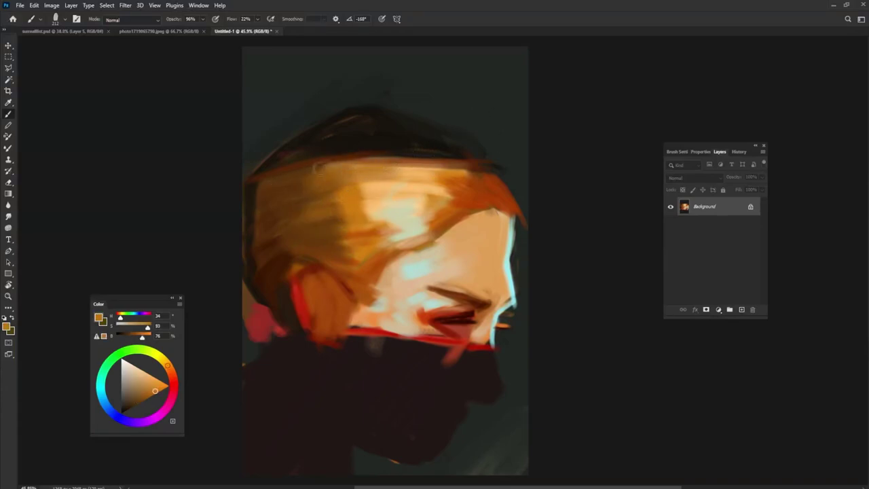
{"action": "left_click_drag", "start_coordinate": [319, 173], "coordinate": [460, 157]}
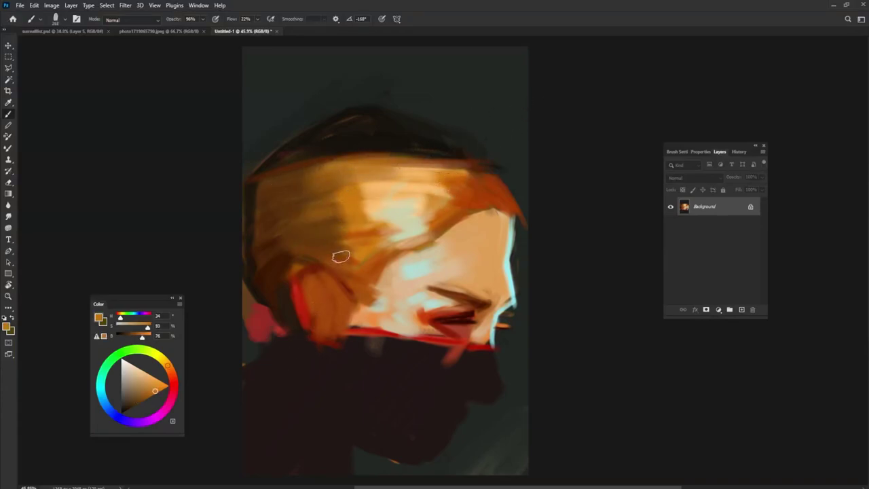
{"action": "left_click", "coordinate": [357, 236], "text": "alt"}
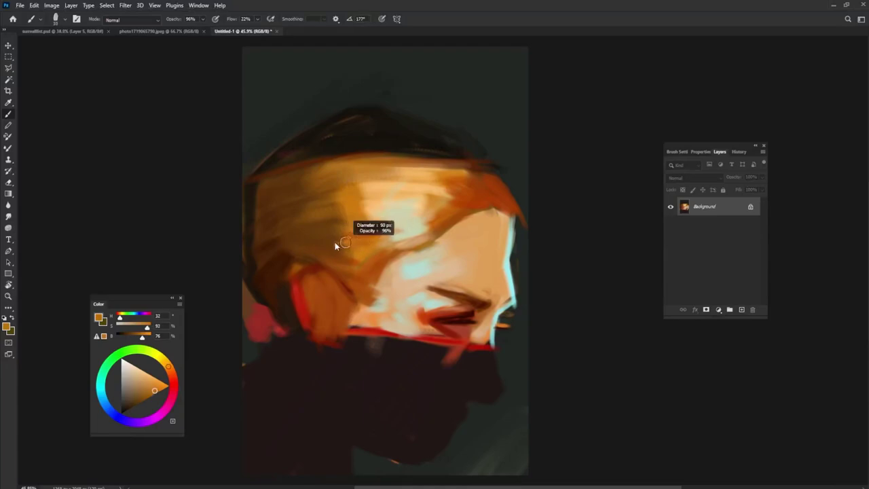
{"action": "left_click_drag", "start_coordinate": [320, 238], "coordinate": [363, 245]}
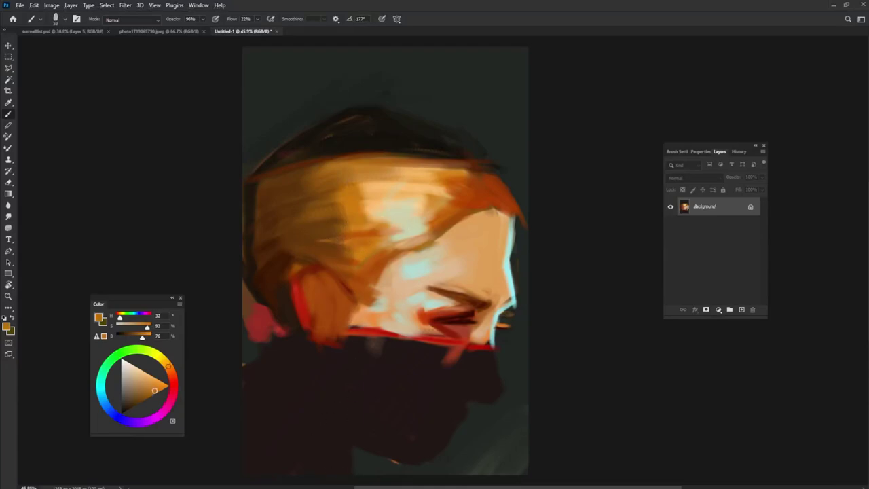
{"action": "mouse_move", "coordinate": [331, 230]}
{"action": "left_mouse_down"}
{"action": "mouse_move", "coordinate": [297, 234]}
{"action": "mouse_move", "coordinate": [324, 229]}
{"action": "mouse_move", "coordinate": [308, 222]}
{"action": "left_mouse_up"}
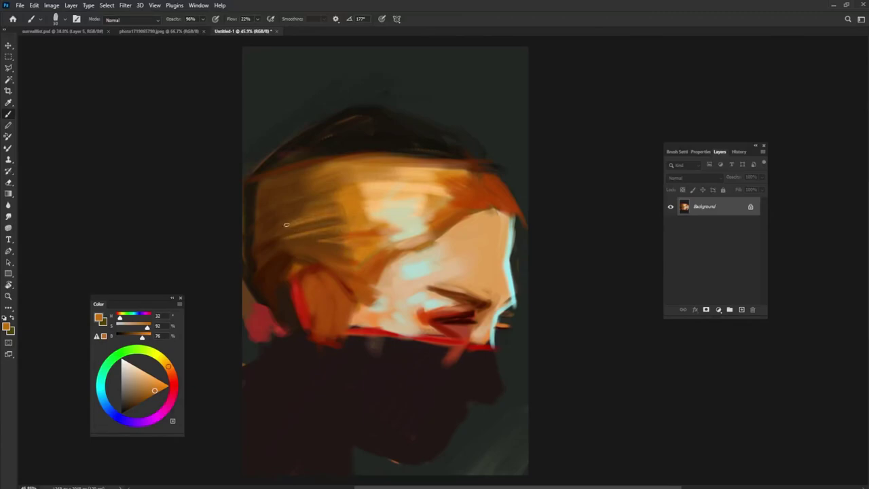
Lay darker orange streaks across the upper hair.
{"action": "mouse_move", "coordinate": [424, 197]}
{"action": "left_mouse_down"}
{"action": "mouse_move", "coordinate": [370, 193]}
{"action": "mouse_move", "coordinate": [361, 183]}
{"action": "left_mouse_up"}
{"action": "left_click_drag", "start_coordinate": [418, 182], "coordinate": [278, 202]}
{"action": "left_click_drag", "start_coordinate": [385, 182], "coordinate": [328, 184]}
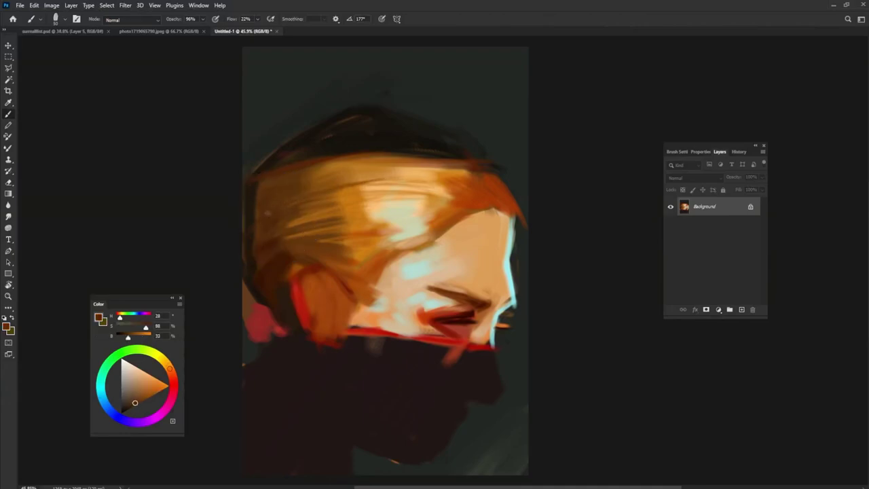
{"action": "left_click_drag", "start_coordinate": [421, 185], "coordinate": [340, 187]}
{"action": "left_click", "coordinate": [459, 185], "text": "alt"}
{"action": "left_click_drag", "start_coordinate": [445, 187], "coordinate": [390, 187]}
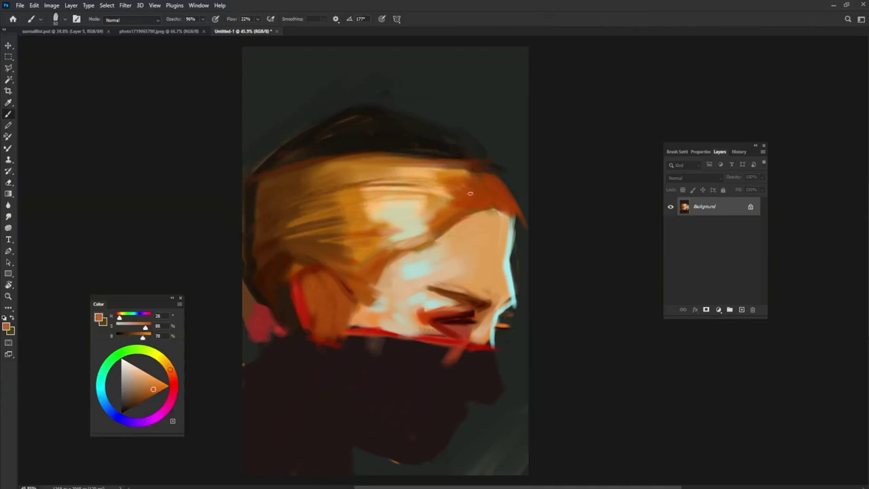
Add a small darker orange stroke near the hairline, then choose a darker red-orange.
{"action": "left_click", "coordinate": [415, 222], "text": "alt"}
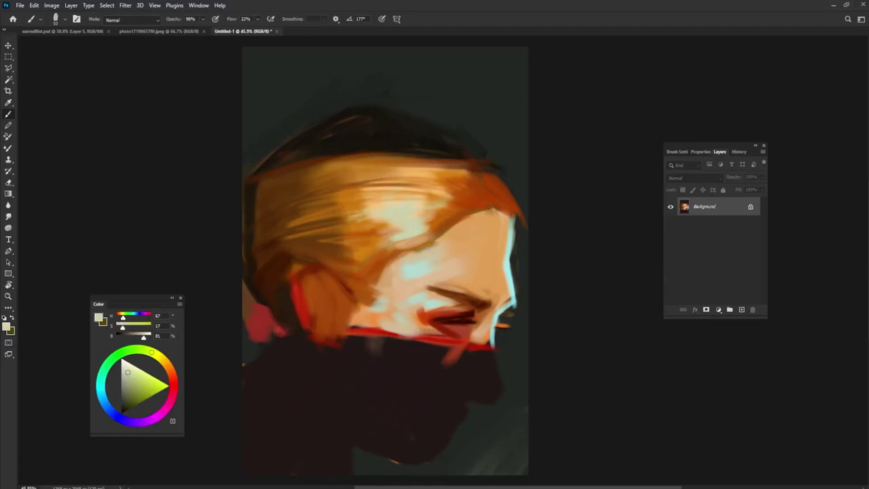
{"action": "left_click", "coordinate": [440, 215], "text": "alt"}
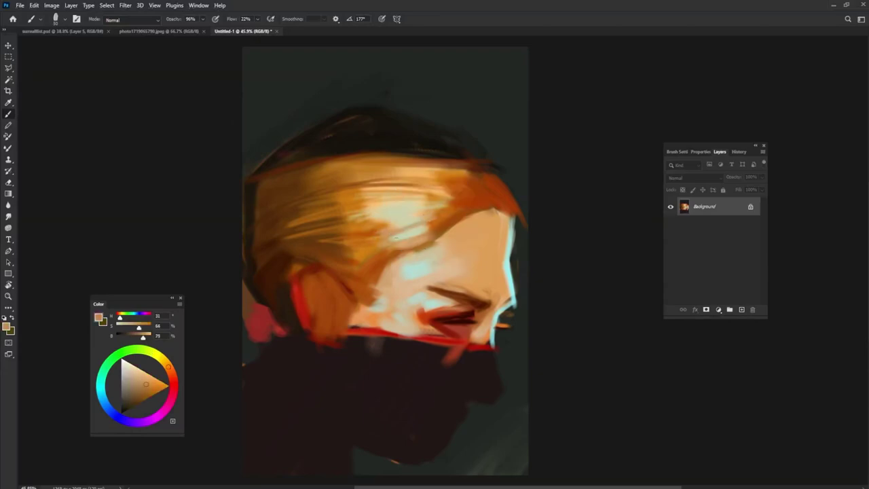
{"action": "left_click_drag", "start_coordinate": [396, 238], "coordinate": [419, 233]}
{"action": "left_click", "coordinate": [389, 253], "text": "alt"}
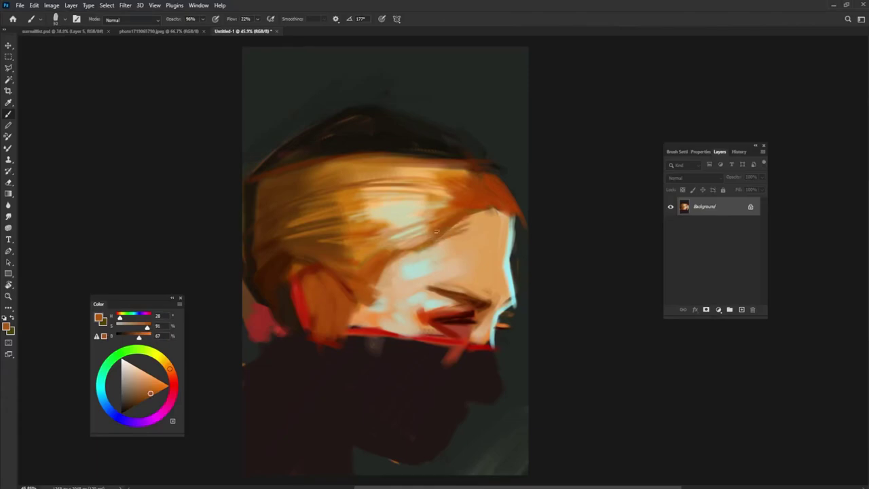
{"action": "left_click", "coordinate": [349, 280], "text": "alt"}
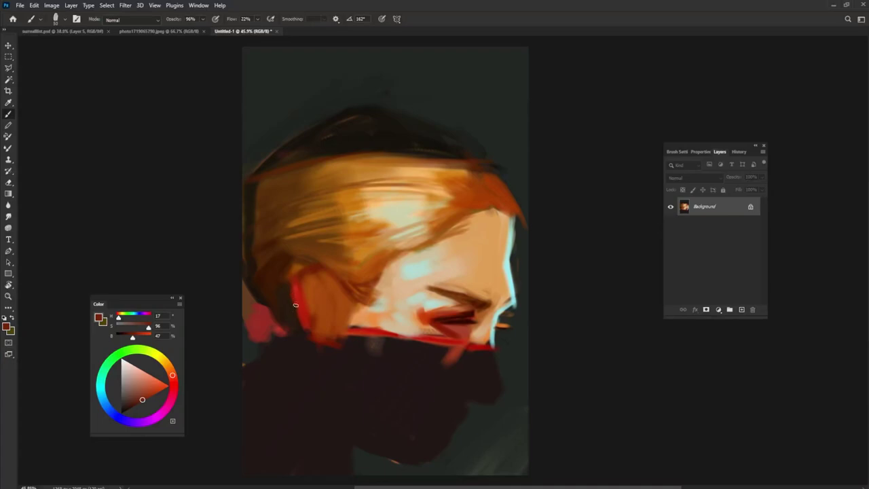
Rotate the brush tip and paint a red stroke along the ear's edge.
{"action": "left_click", "coordinate": [251, 290], "text": "alt"}
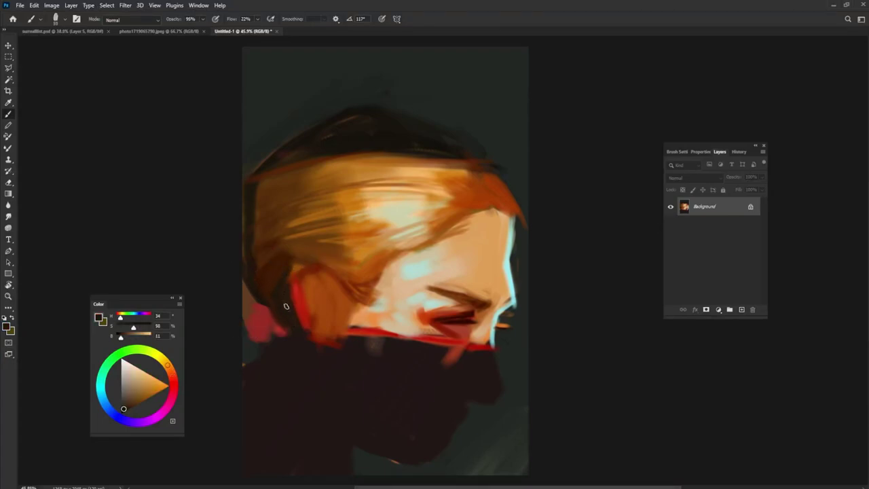
{"action": "key", "text": "shift+Right"}
{"action": "left_click", "coordinate": [302, 257], "text": "alt"}
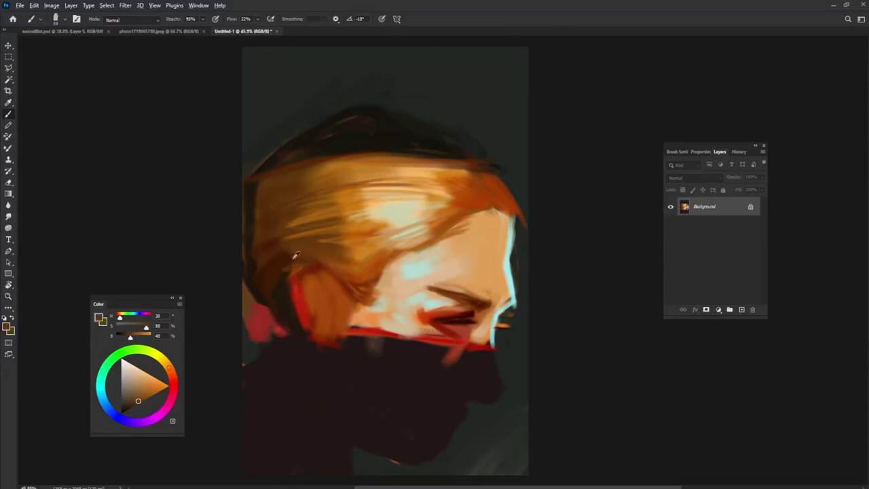
{"action": "left_click", "coordinate": [298, 261], "text": "alt"}
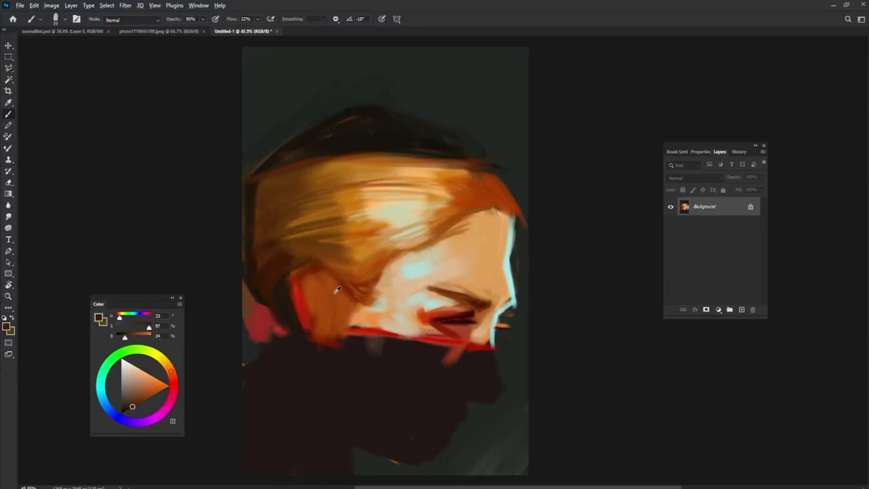
{"action": "left_click", "coordinate": [299, 287], "text": "alt"}
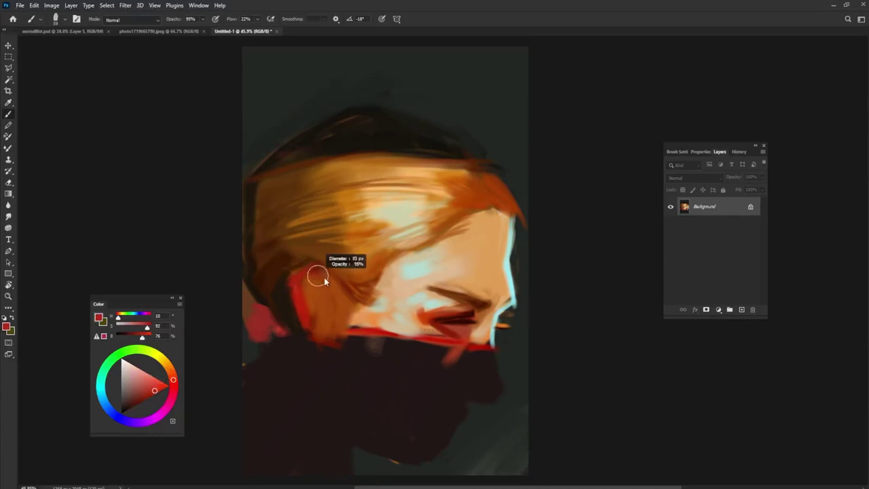
{"action": "left_click_drag", "start_coordinate": [314, 273], "coordinate": [348, 311]}
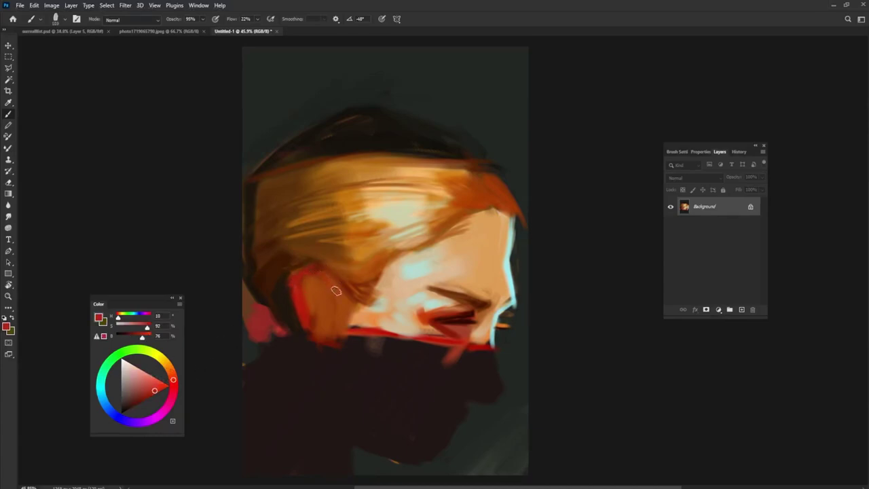
Fill the ear with peach and outline it in dark red-brown.
{"action": "left_click", "coordinate": [365, 312], "text": "alt"}
{"action": "mouse_move", "coordinate": [351, 299]}
{"action": "left_mouse_down"}
{"action": "mouse_move", "coordinate": [345, 330]}
{"action": "mouse_move", "coordinate": [323, 280]}
{"action": "mouse_move", "coordinate": [296, 288]}
{"action": "mouse_move", "coordinate": [311, 330]}
{"action": "left_mouse_up"}
{"action": "left_click", "coordinate": [333, 299], "text": "alt"}
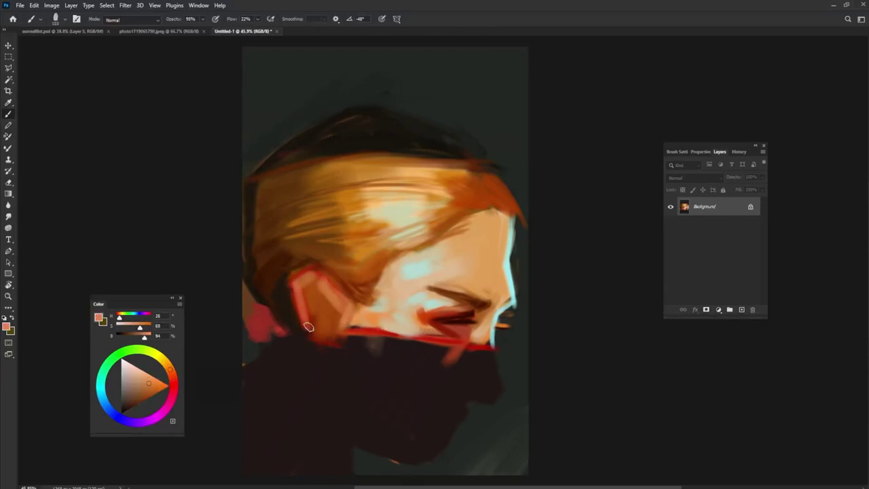
{"action": "left_click", "coordinate": [311, 314], "text": "alt"}
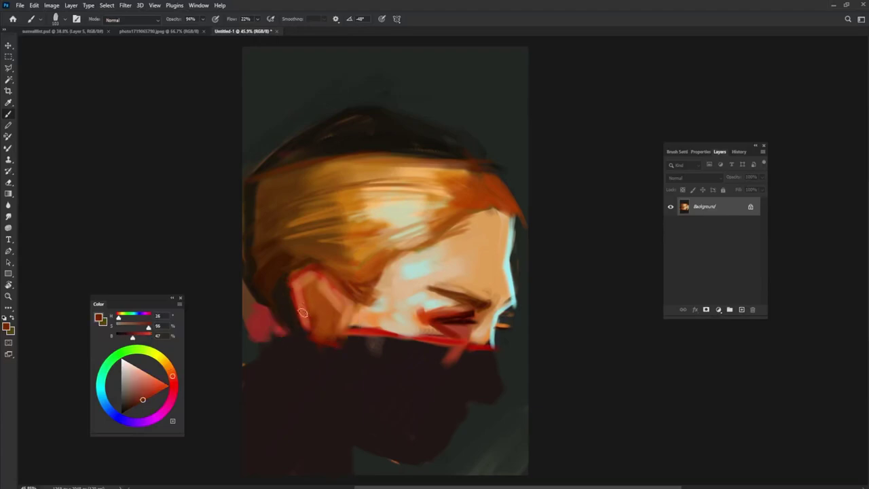
{"action": "mouse_move", "coordinate": [307, 325]}
{"action": "left_mouse_down"}
{"action": "mouse_move", "coordinate": [300, 299]}
{"action": "mouse_move", "coordinate": [309, 281]}
{"action": "mouse_move", "coordinate": [324, 283]}
{"action": "mouse_move", "coordinate": [346, 318]}
{"action": "mouse_move", "coordinate": [344, 332]}
{"action": "left_mouse_up"}
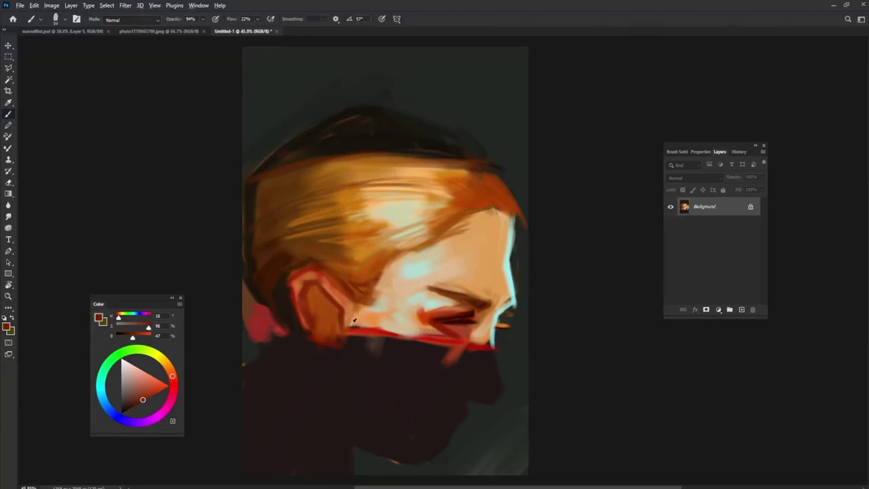
Set the brush opacity back to 96% and sample peach and tan ear tones.
{"action": "right_click", "coordinate": [332, 310], "text": "alt"}
{"action": "right_click", "coordinate": [315, 302], "text": "alt"}
{"action": "left_click", "coordinate": [373, 305], "text": "alt"}
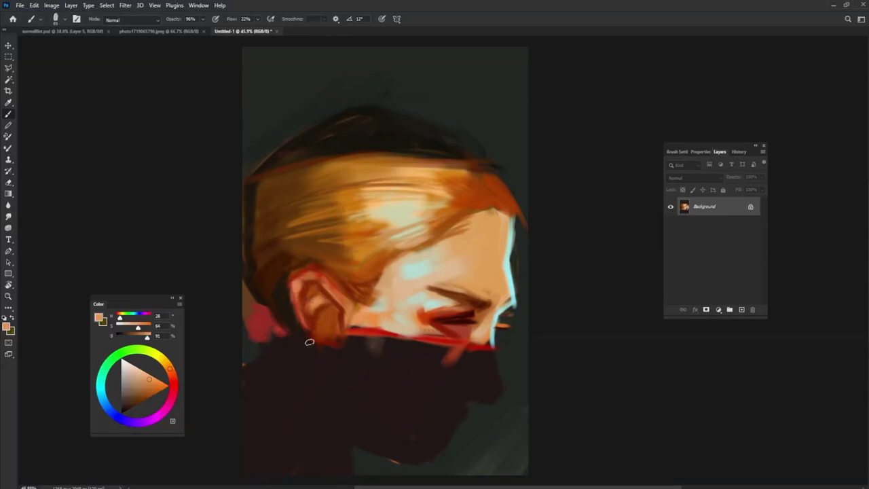
{"action": "left_click", "coordinate": [376, 308], "text": "alt"}
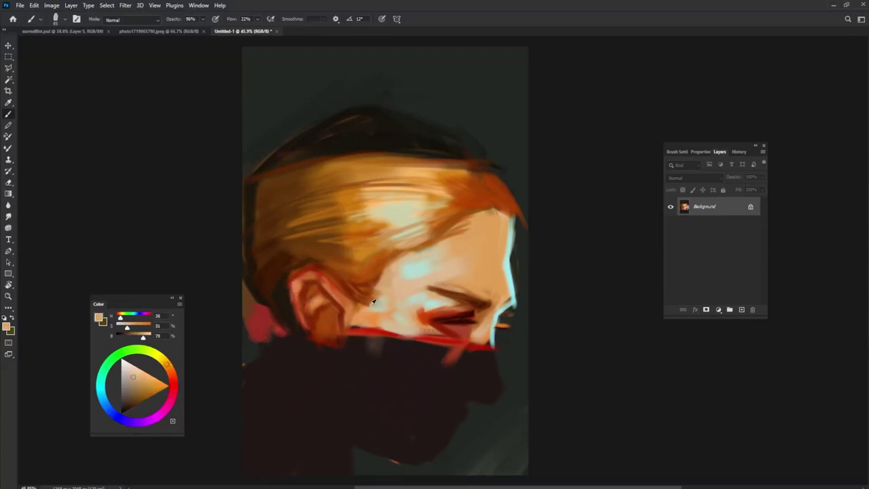
{"action": "left_click", "coordinate": [331, 319], "text": "alt"}
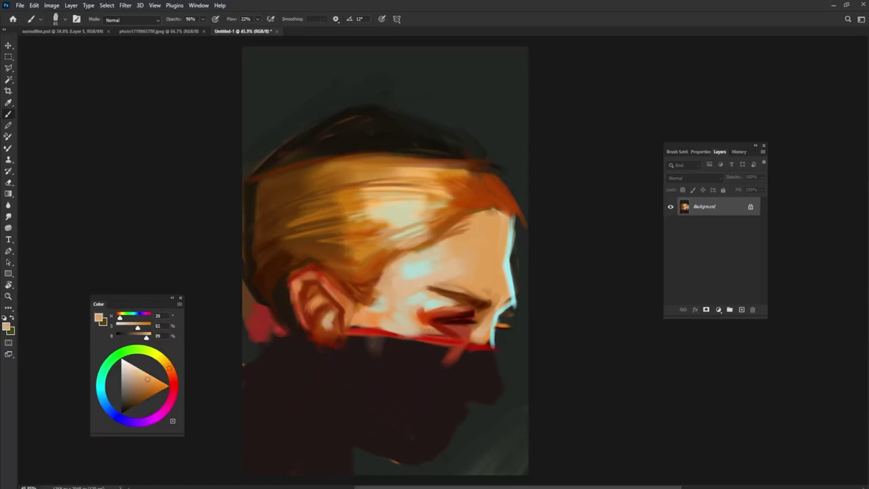
Deepen the red-brown, rotate the brush tip, and darken the ear's back edge.
{"action": "left_click", "coordinate": [339, 303], "text": "alt"}
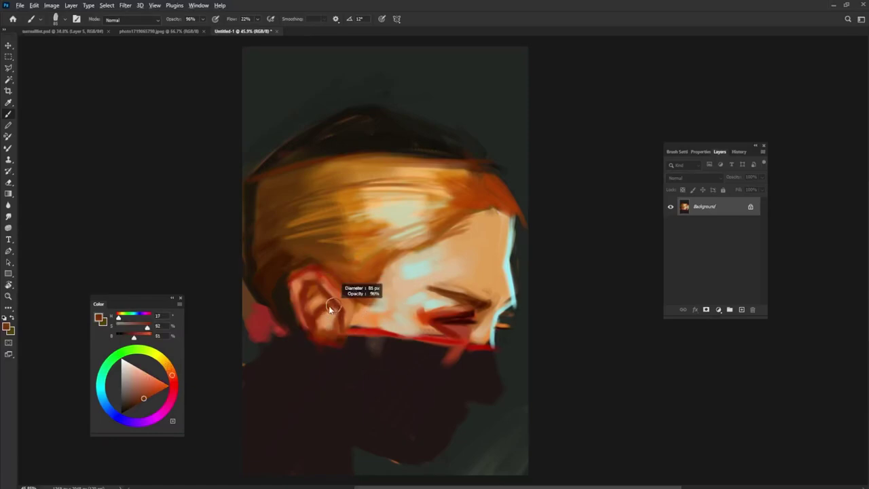
{"action": "left_click_drag", "start_coordinate": [147, 391], "coordinate": [139, 403]}
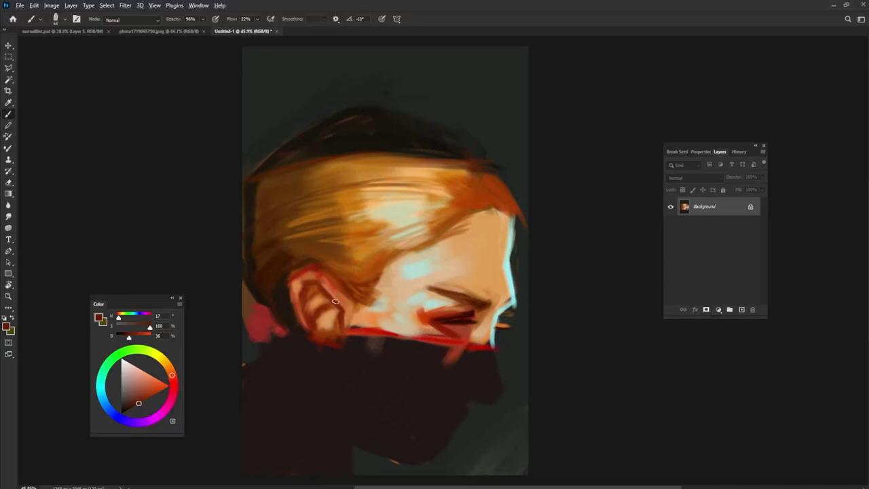
{"action": "left_click_drag", "start_coordinate": [335, 300], "coordinate": [335, 304]}
{"action": "left_click_drag", "start_coordinate": [300, 298], "coordinate": [305, 326]}
Paint peach and dark strokes along the ear's left edge and a peach highlight on top.
{"action": "left_click", "coordinate": [300, 278], "text": "alt"}
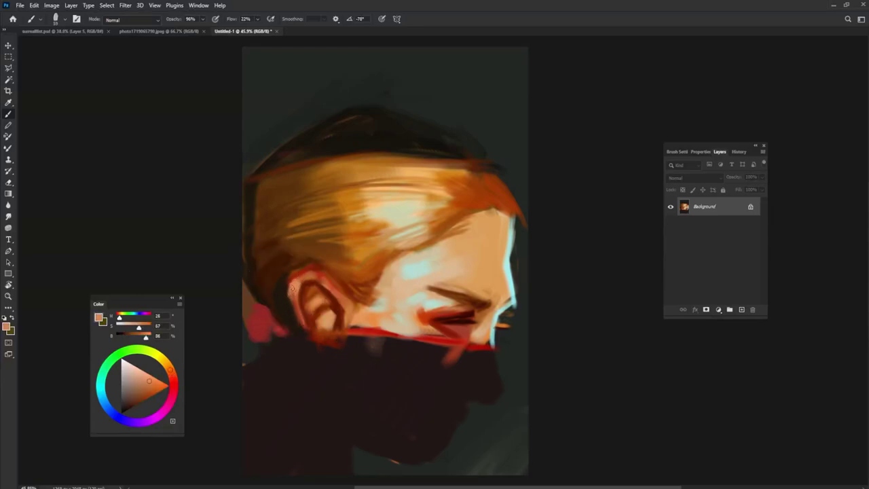
{"action": "mouse_move", "coordinate": [291, 311]}
{"action": "left_mouse_down"}
{"action": "mouse_move", "coordinate": [292, 298]}
{"action": "mouse_move", "coordinate": [296, 326]}
{"action": "mouse_move", "coordinate": [294, 297]}
{"action": "left_mouse_up"}
{"action": "mouse_move", "coordinate": [302, 327]}
{"action": "left_mouse_down"}
{"action": "mouse_move", "coordinate": [284, 299]}
{"action": "mouse_move", "coordinate": [295, 331]}
{"action": "left_mouse_up"}
{"action": "left_click", "coordinate": [282, 303], "text": "alt"}
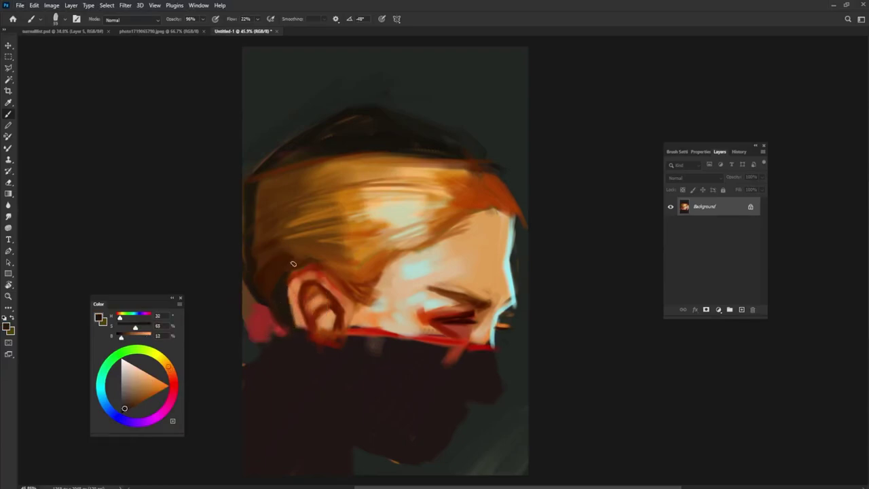
{"action": "left_click", "coordinate": [298, 279], "text": "alt"}
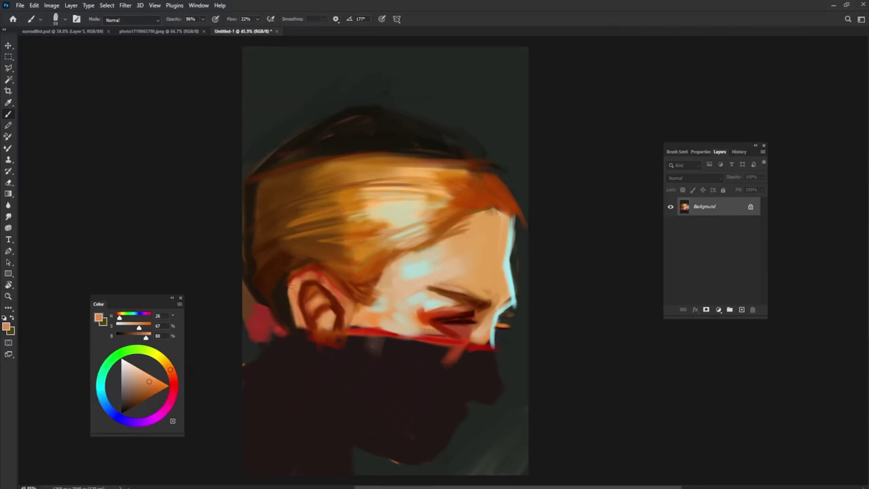
{"action": "left_click_drag", "start_coordinate": [315, 273], "coordinate": [328, 280]}
Darken the ear's back edge and inside, and add a bright red rim.
{"action": "left_click", "coordinate": [307, 310], "text": "alt"}
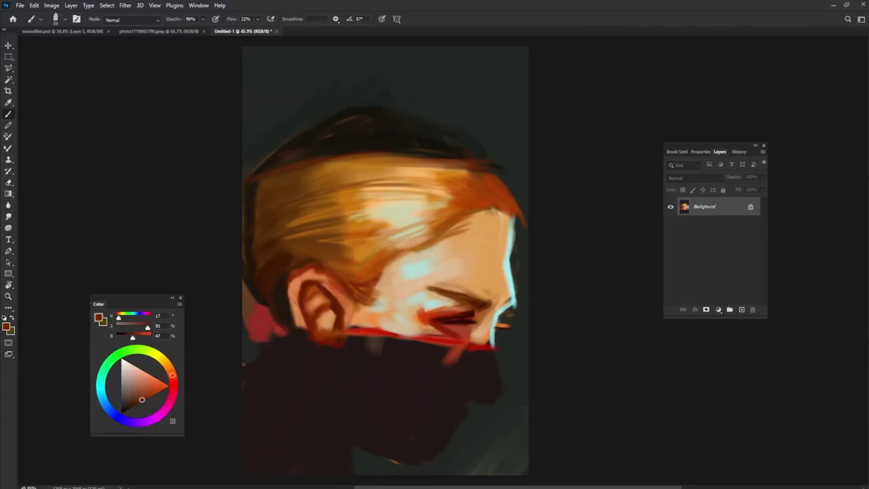
{"action": "left_click_drag", "start_coordinate": [296, 303], "coordinate": [297, 321]}
{"action": "left_click", "coordinate": [293, 329], "text": "alt"}
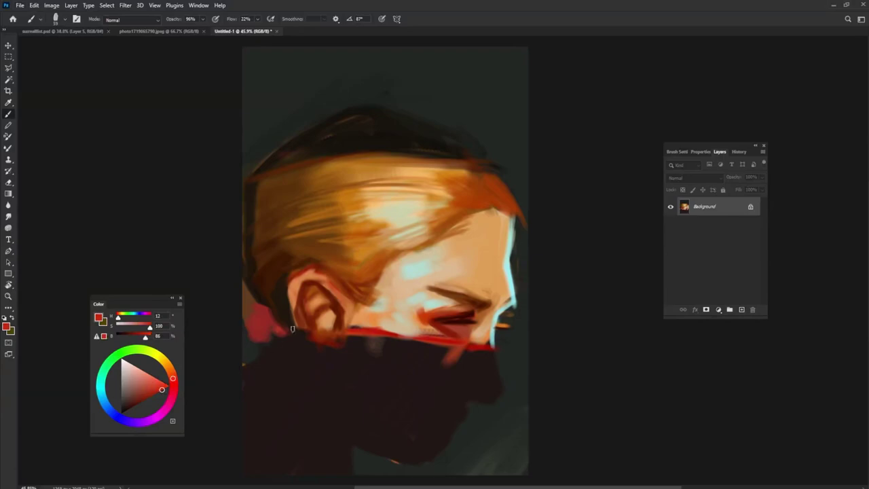
{"action": "left_click_drag", "start_coordinate": [299, 320], "coordinate": [303, 285]}
{"action": "left_click", "coordinate": [332, 305], "text": "alt"}
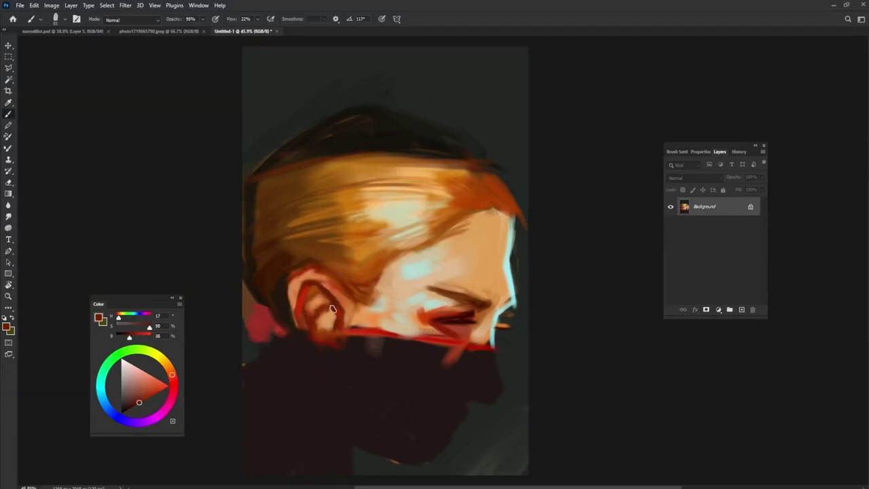
{"action": "mouse_move", "coordinate": [321, 309]}
{"action": "left_mouse_down"}
{"action": "mouse_move", "coordinate": [336, 326]}
{"action": "mouse_move", "coordinate": [317, 316]}
{"action": "left_mouse_up"}
{"action": "left_click", "coordinate": [333, 316], "text": "alt"}
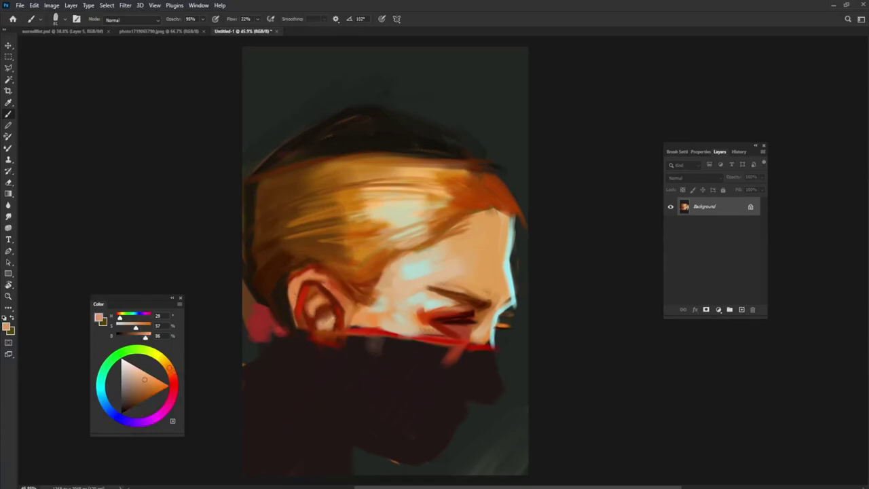
Paint a dark orange stroke above the ear.
{"action": "left_click", "coordinate": [340, 309], "text": "alt"}
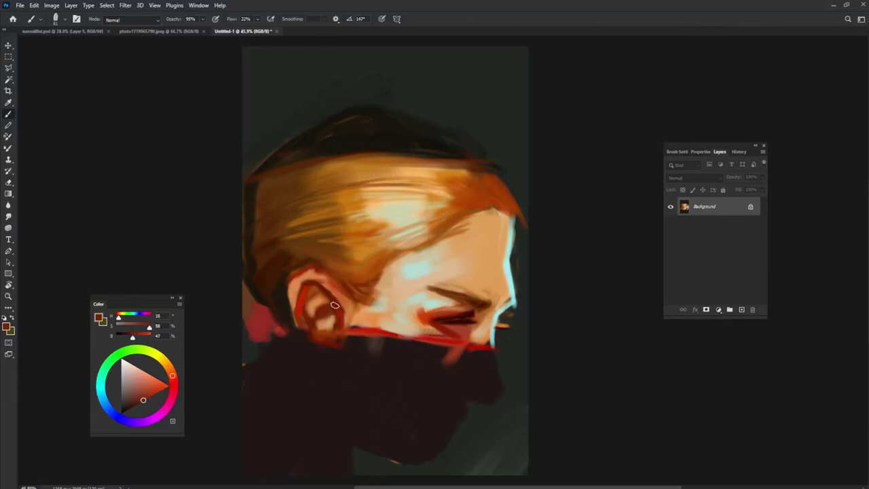
{"action": "left_click", "coordinate": [133, 406]}
{"action": "left_click", "coordinate": [327, 323], "text": "alt"}
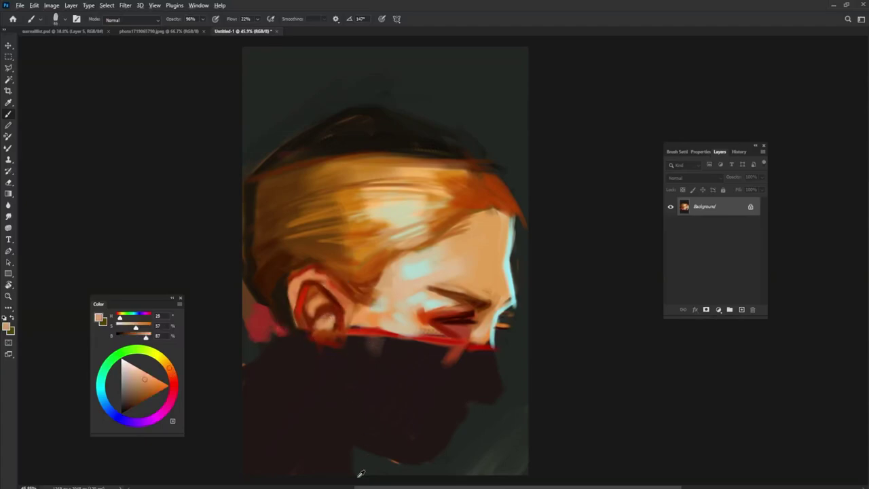
{"action": "left_click", "coordinate": [353, 288], "text": "alt"}
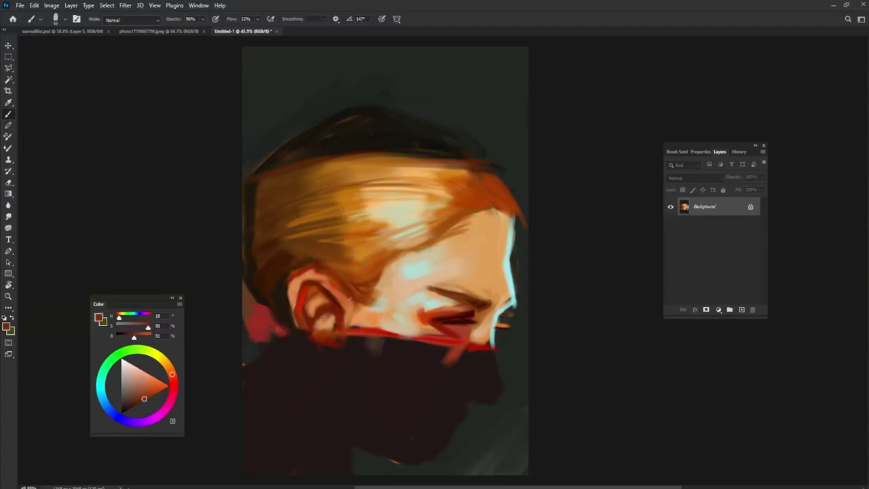
{"action": "left_click_drag", "start_coordinate": [350, 298], "coordinate": [368, 294]}
{"action": "left_click", "coordinate": [367, 246], "text": "alt"}
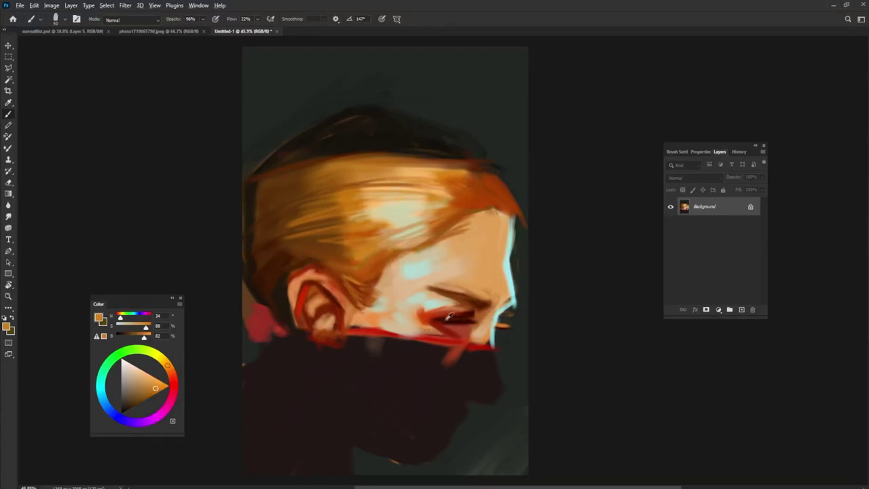
{"action": "left_click", "coordinate": [444, 270], "text": "alt"}
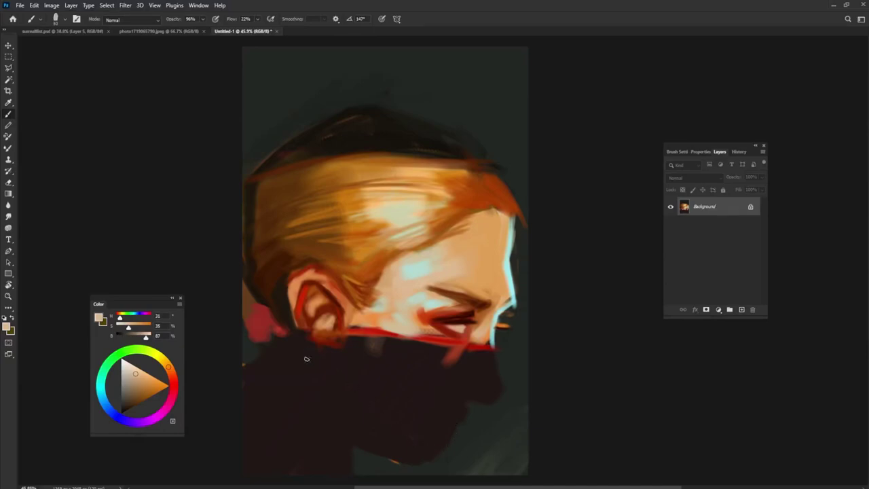
Cover the red patch beside the ear with dark brown.
{"action": "left_click", "coordinate": [275, 302], "text": "alt"}
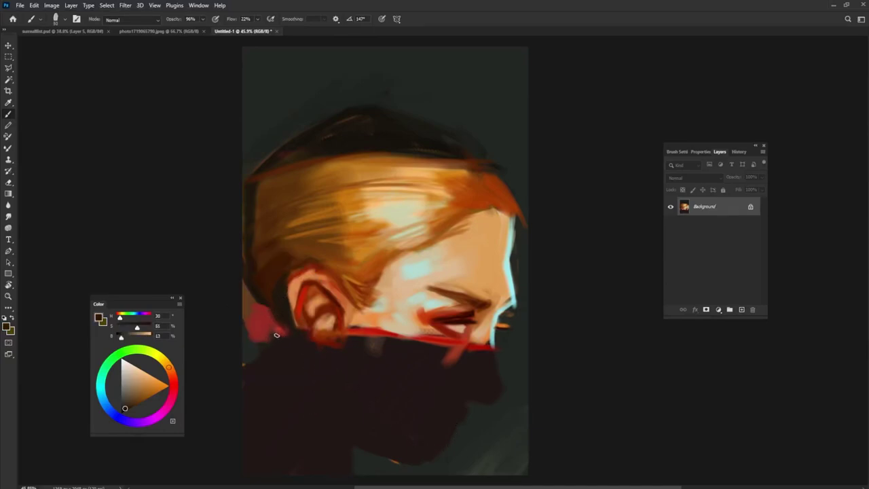
{"action": "mouse_move", "coordinate": [276, 335]}
{"action": "left_mouse_down"}
{"action": "mouse_move", "coordinate": [242, 287]}
{"action": "mouse_move", "coordinate": [265, 334]}
{"action": "left_mouse_up"}
{"action": "left_click", "coordinate": [254, 347], "text": "alt"}
{"action": "left_click", "coordinate": [253, 334], "text": "alt"}
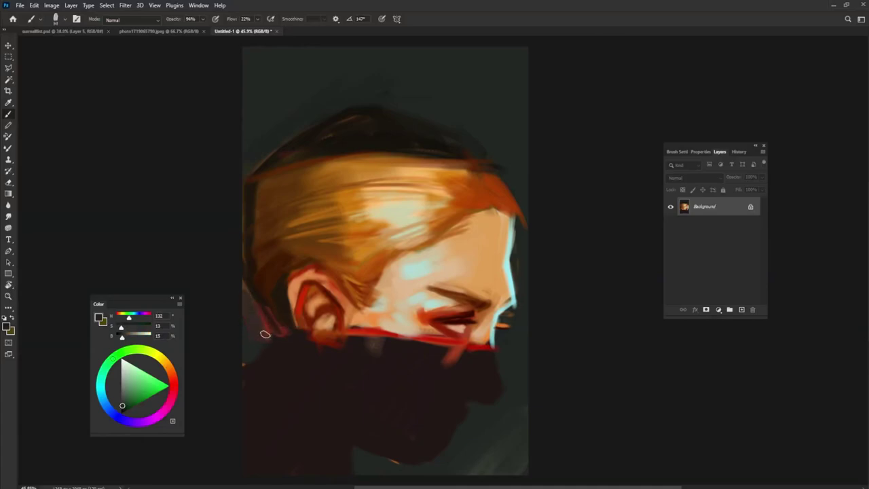
{"action": "left_click", "coordinate": [368, 250], "text": "alt"}
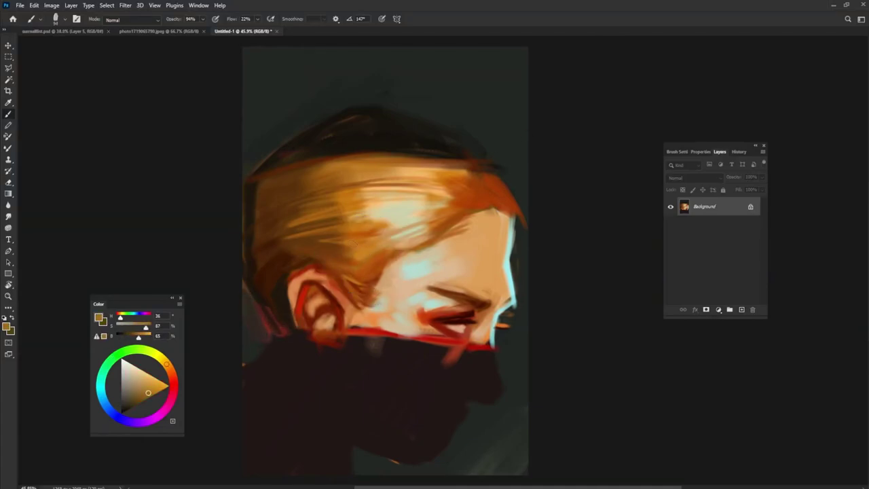
{"action": "left_click", "coordinate": [272, 282], "text": "alt"}
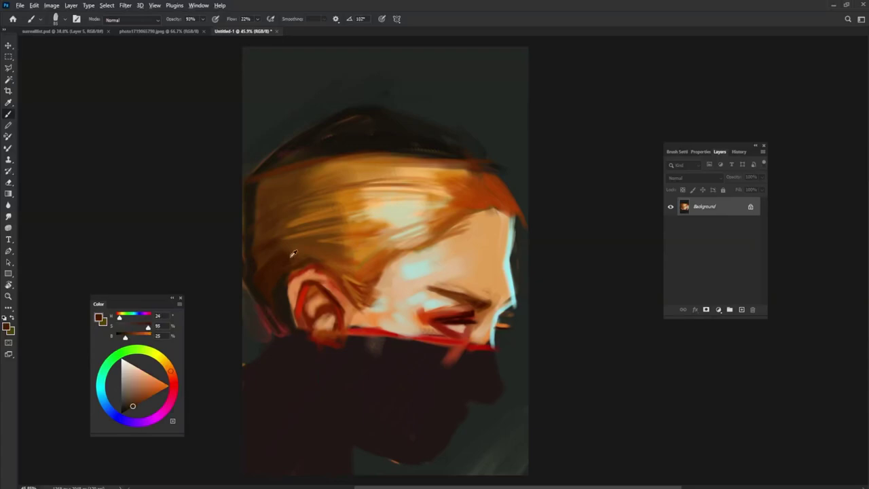
{"action": "left_click", "coordinate": [281, 260], "text": "alt"}
{"action": "left_click", "coordinate": [254, 282], "text": "alt"}
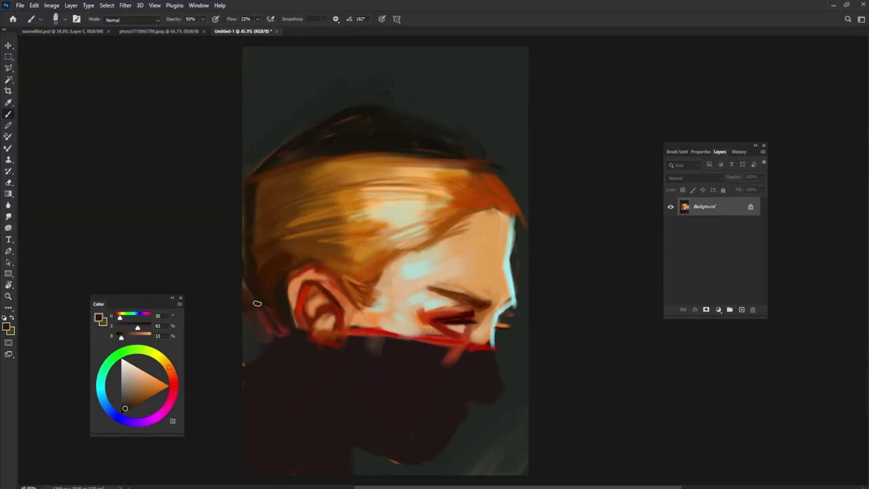
{"action": "left_click", "coordinate": [272, 301], "text": "alt"}
Darken the area under the ear lobe and extend the red mask edge beneath it.
{"action": "left_click", "coordinate": [249, 373], "text": "alt"}
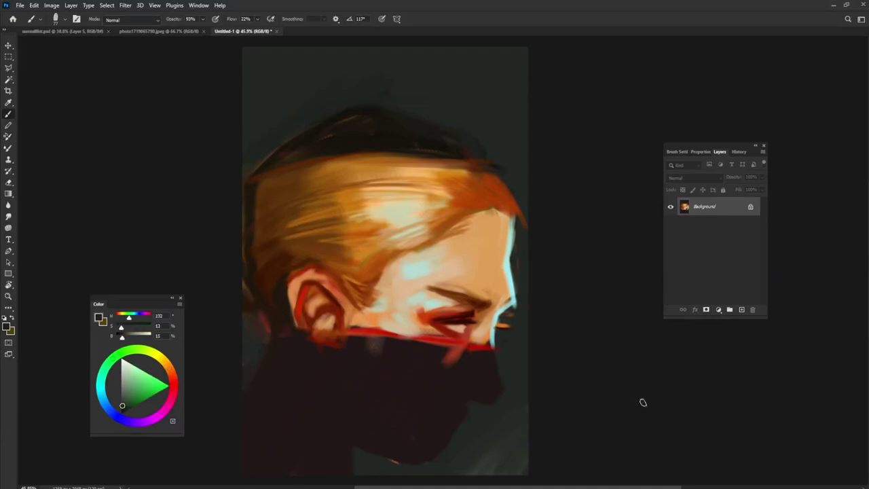
{"action": "left_click", "coordinate": [459, 366], "text": "alt"}
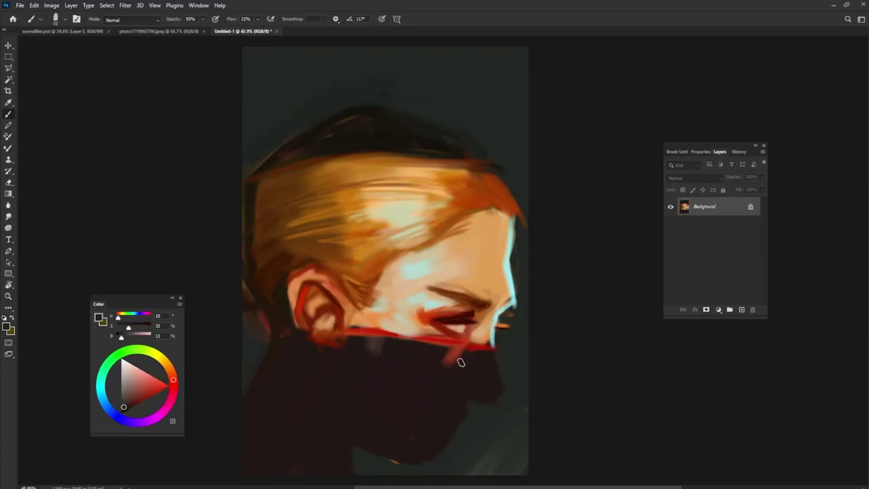
{"action": "left_click", "coordinate": [459, 363], "text": "alt"}
{"action": "left_click", "coordinate": [337, 344], "text": "alt"}
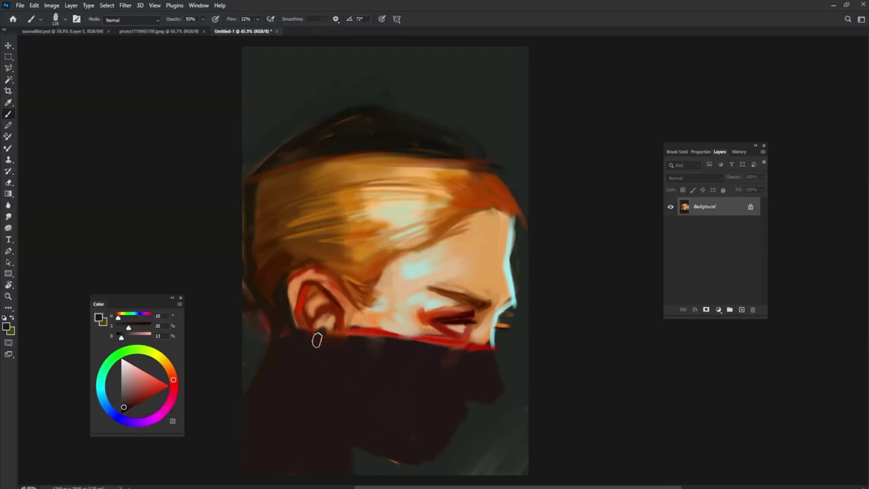
{"action": "left_click_drag", "start_coordinate": [319, 336], "coordinate": [331, 319]}
{"action": "left_click", "coordinate": [330, 319], "text": "alt"}
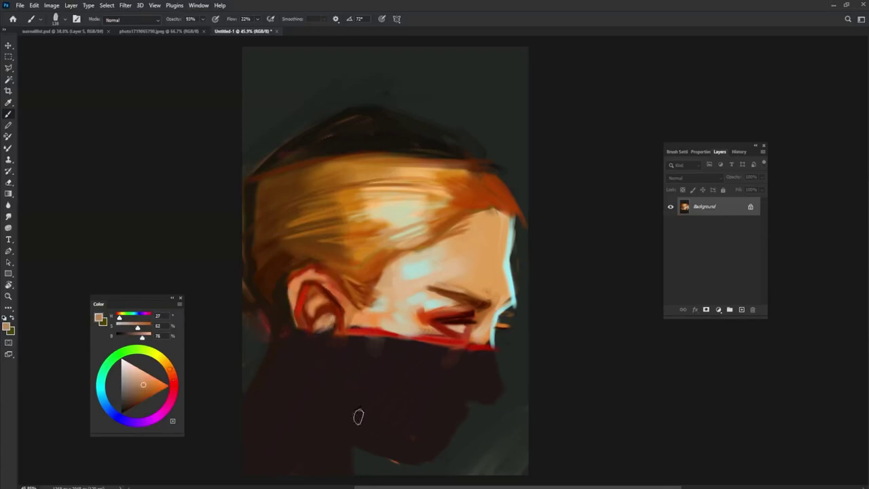
{"action": "left_click", "coordinate": [351, 330], "text": "alt"}
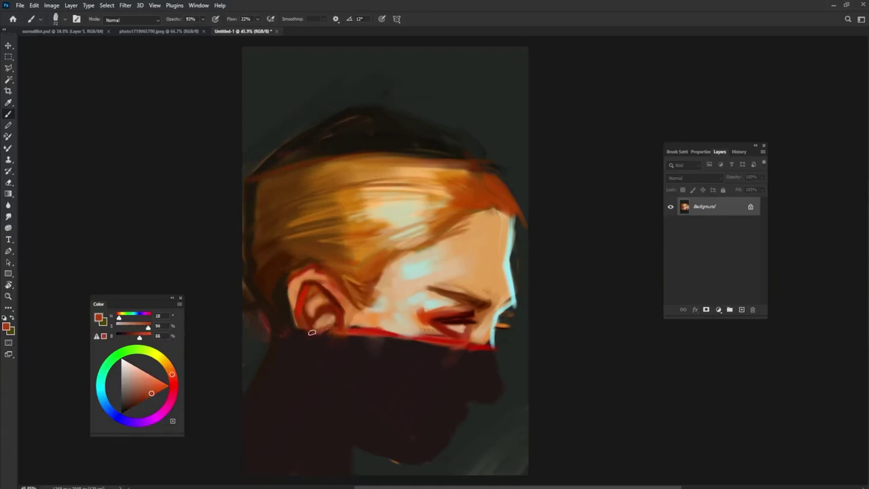
{"action": "left_click_drag", "start_coordinate": [313, 330], "coordinate": [264, 335]}
Sample the mask-edge colours and set the brush to 64 px.
{"action": "left_click", "coordinate": [273, 323], "text": "alt"}
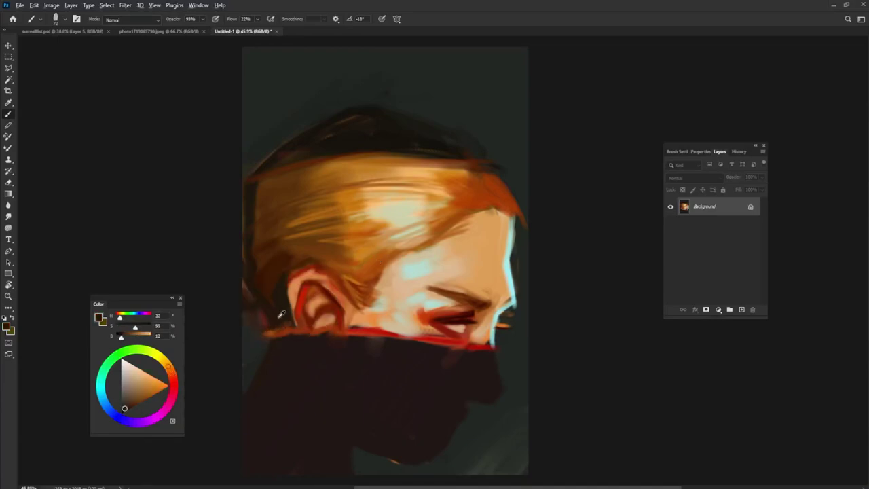
{"action": "left_click", "coordinate": [280, 317], "text": "alt"}
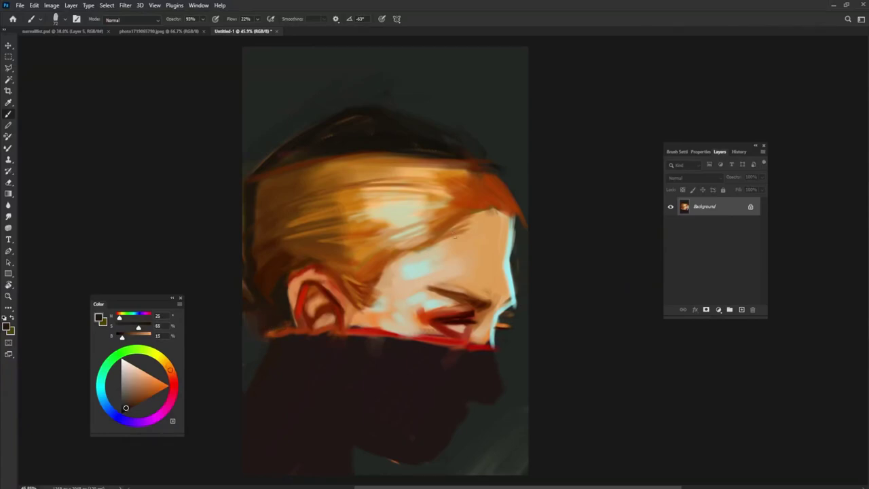
{"action": "left_click", "coordinate": [283, 332], "text": "alt"}
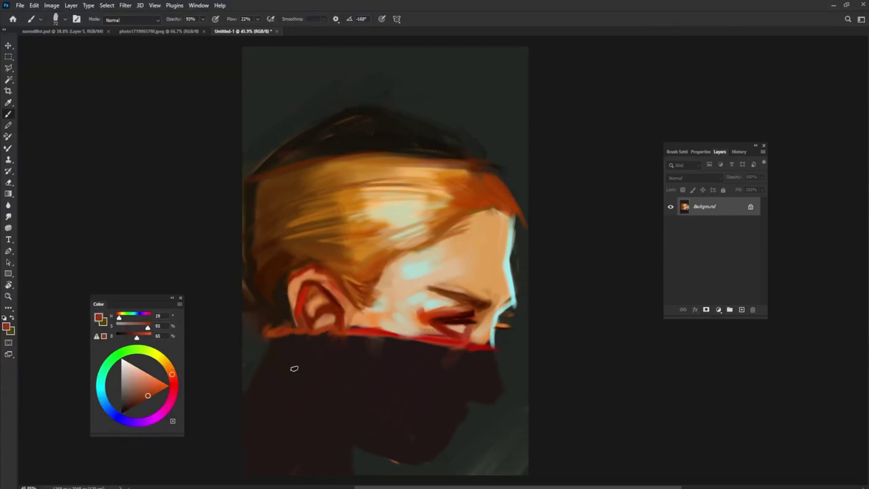
{"action": "left_click", "coordinate": [277, 343], "text": "alt"}
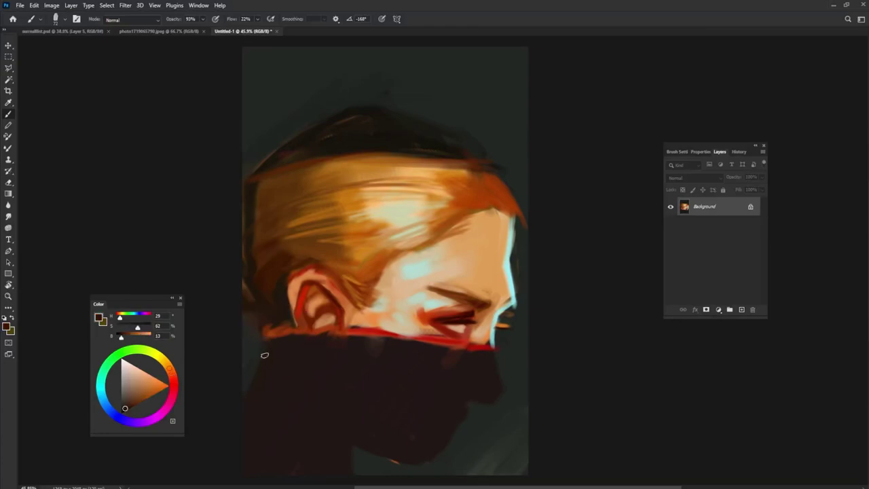
{"action": "left_click", "coordinate": [251, 337], "text": "alt"}
{"action": "right_click", "coordinate": [490, 336], "text": "alt"}
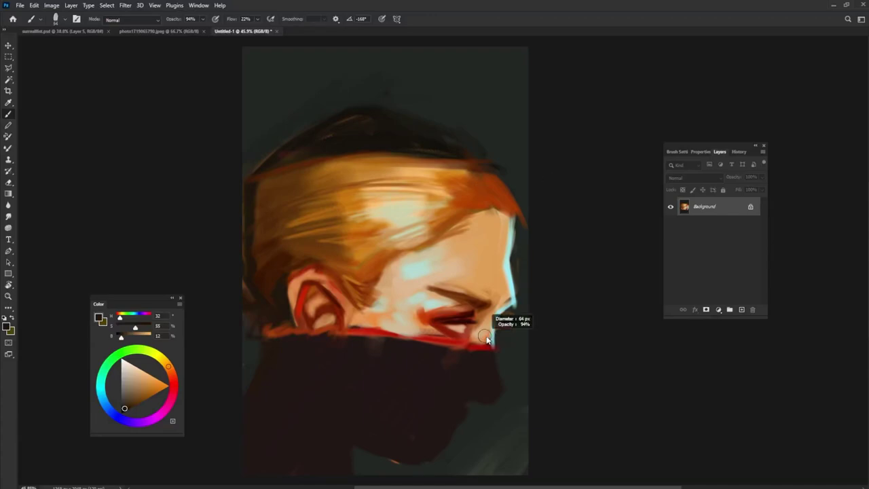
Lighten the dark mask brown and paint lighter strokes across the mask.
{"action": "left_click", "coordinate": [477, 344], "text": "alt"}
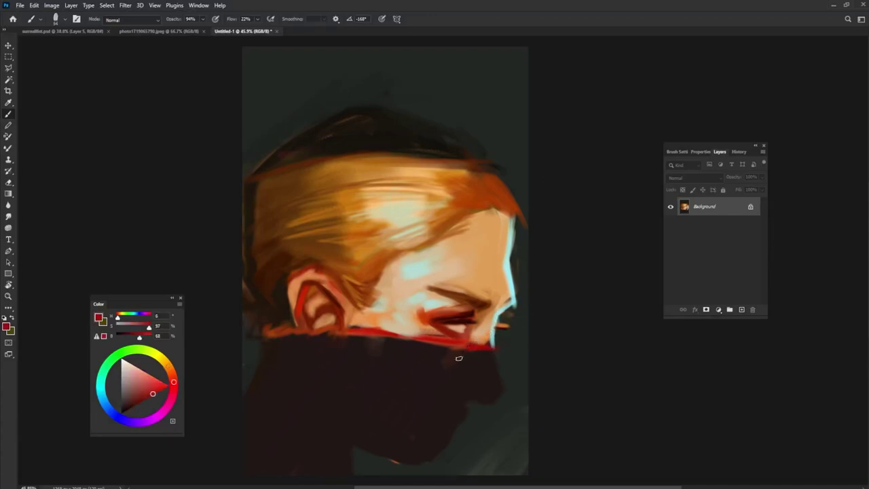
{"action": "left_click", "coordinate": [447, 354], "text": "alt"}
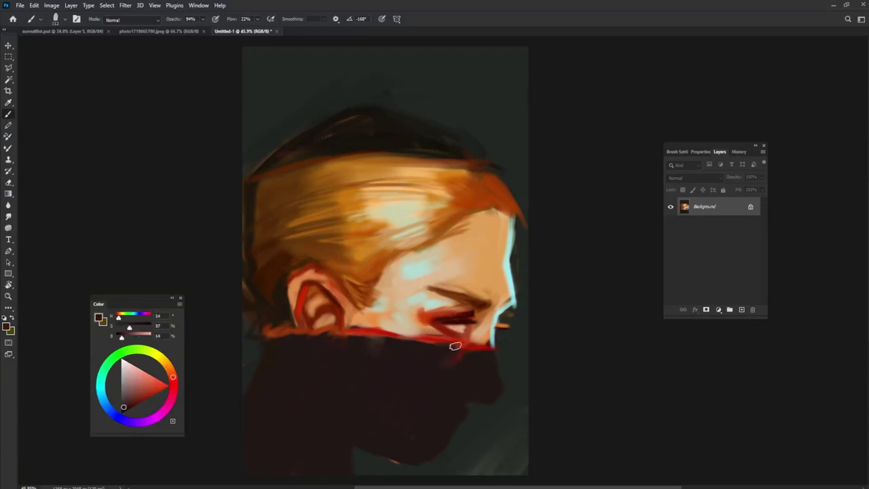
{"action": "left_click", "coordinate": [362, 332], "text": "alt"}
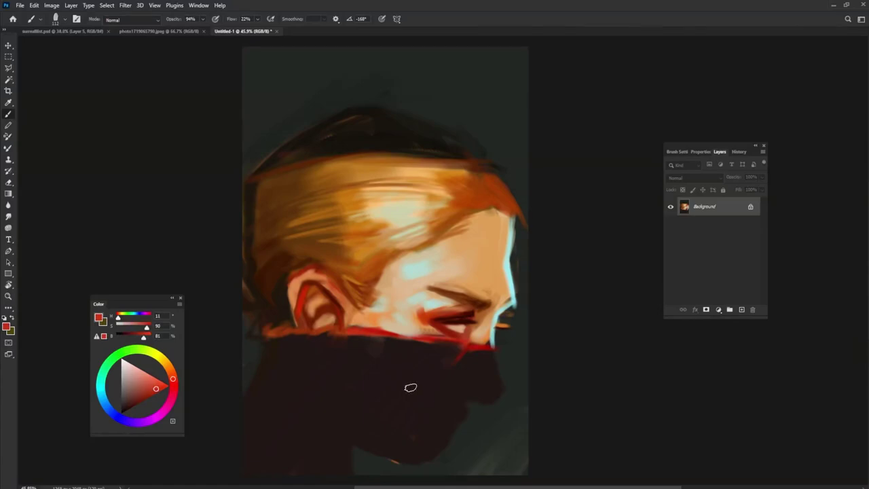
{"action": "left_click", "coordinate": [471, 373], "text": "alt"}
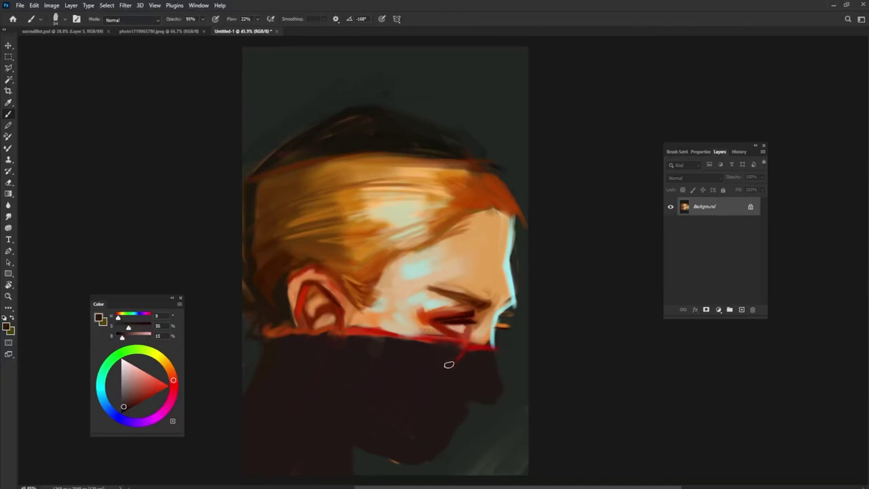
{"action": "left_click", "coordinate": [390, 417], "text": "alt"}
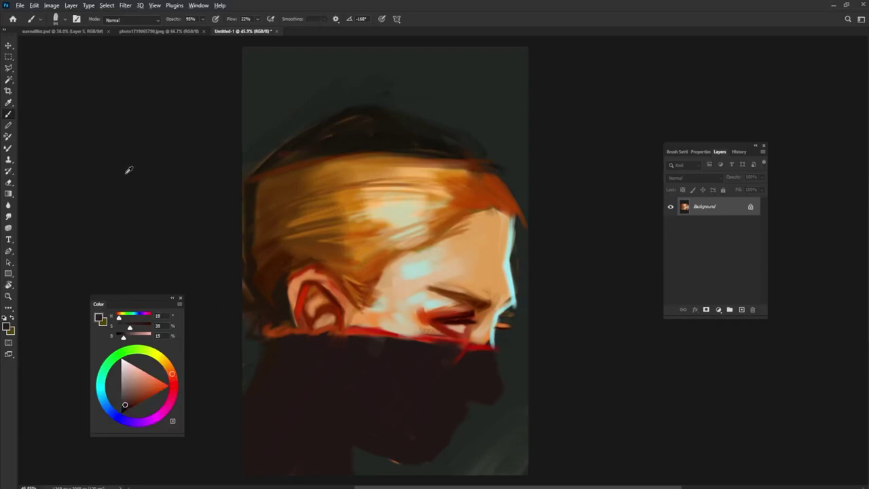
{"action": "left_click", "coordinate": [124, 337]}
{"action": "left_click_drag", "start_coordinate": [125, 341], "coordinate": [129, 337]}
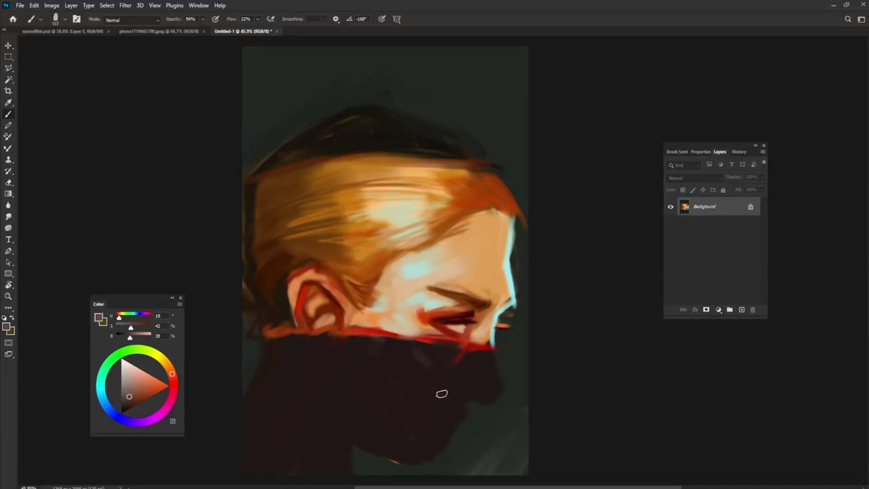
{"action": "left_click", "coordinate": [434, 374], "text": "alt"}
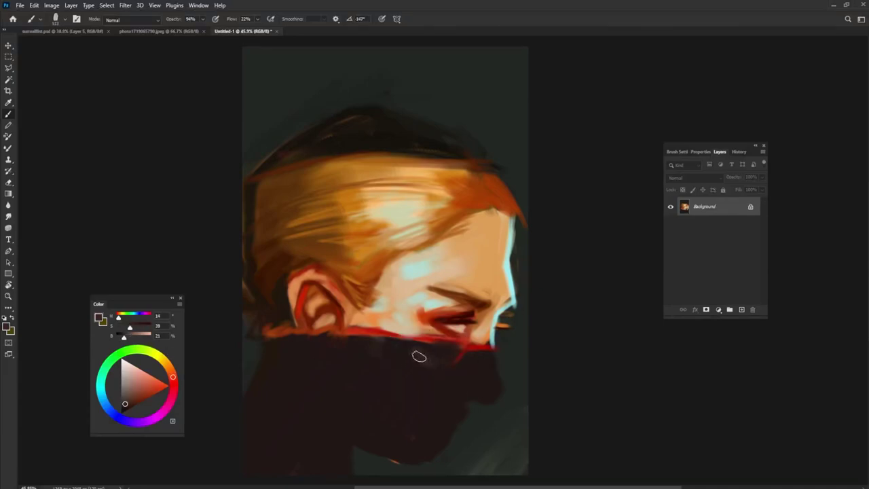
{"action": "left_click_drag", "start_coordinate": [419, 356], "coordinate": [429, 402]}
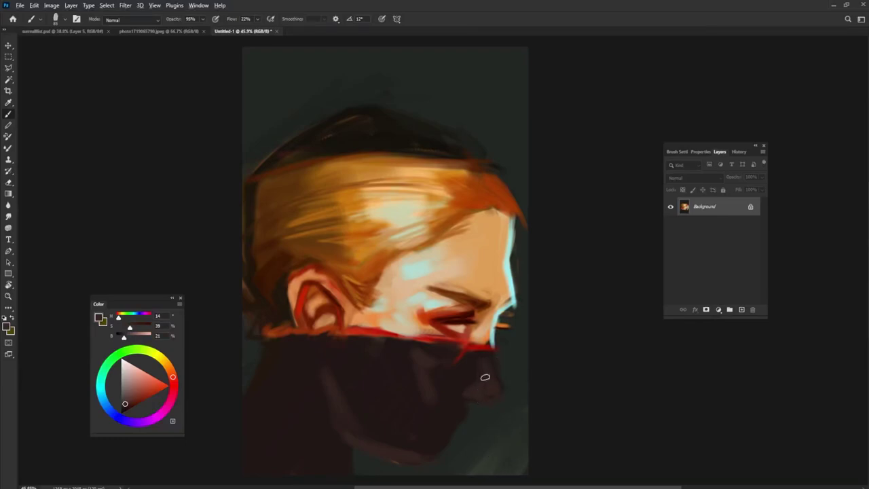
Paint a bright orange-red line along the jaw and the mask's top edge.
{"action": "left_click", "coordinate": [465, 354], "text": "alt"}
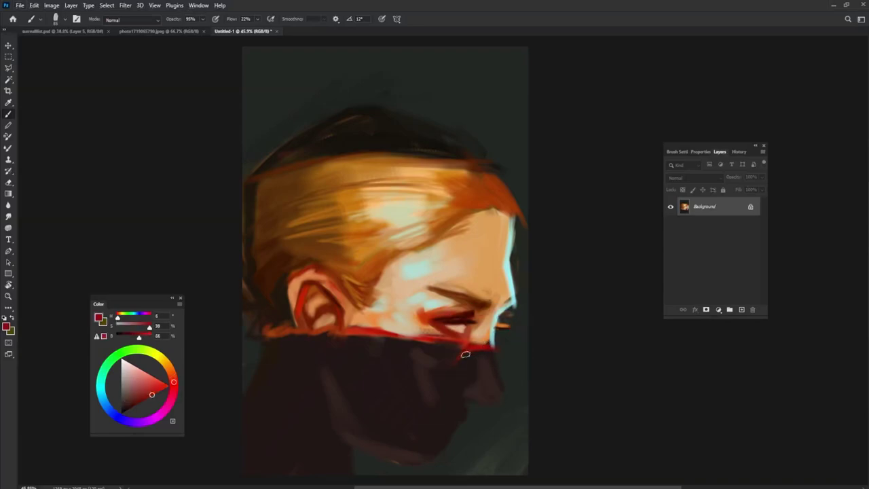
{"action": "left_click", "coordinate": [169, 368]}
{"action": "left_click", "coordinate": [163, 385]}
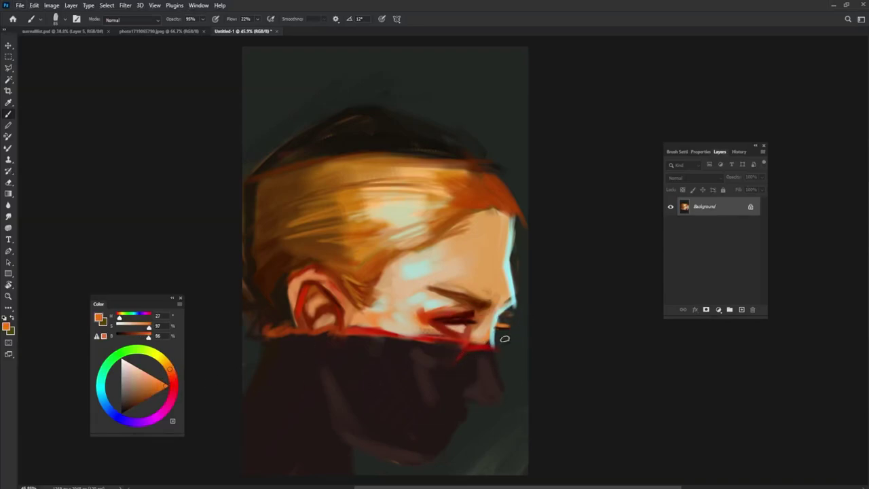
{"action": "mouse_move", "coordinate": [504, 339]}
{"action": "left_mouse_down"}
{"action": "mouse_move", "coordinate": [493, 348]}
{"action": "mouse_move", "coordinate": [459, 343]}
{"action": "left_mouse_up"}
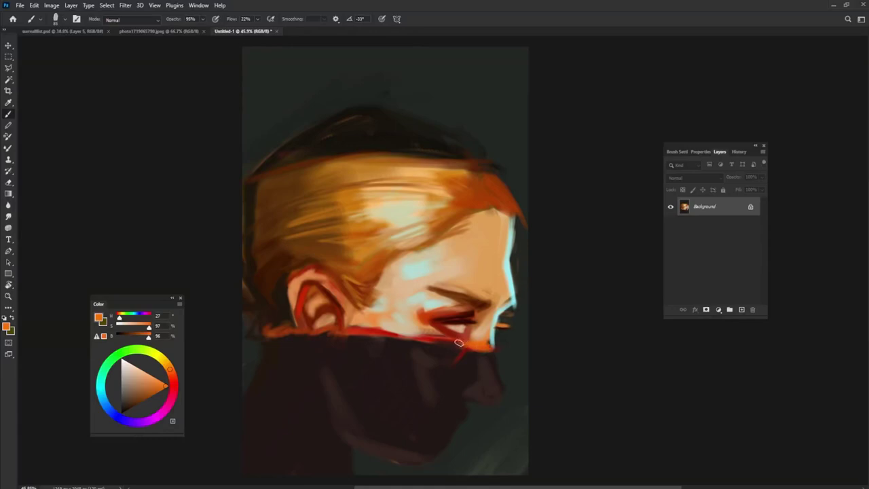
{"action": "left_click", "coordinate": [173, 375]}
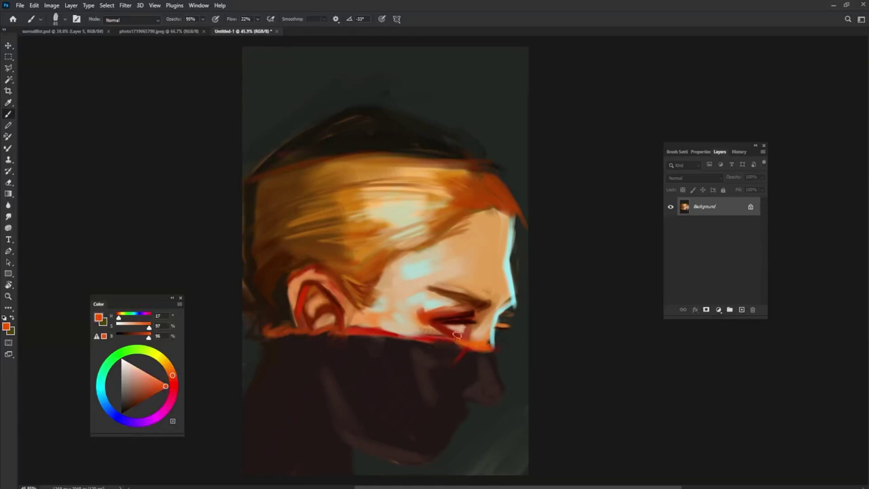
{"action": "left_click_drag", "start_coordinate": [427, 340], "coordinate": [486, 355]}
Darken the hair above the ear with reddish brown.
{"action": "left_click", "coordinate": [481, 335], "text": "alt"}
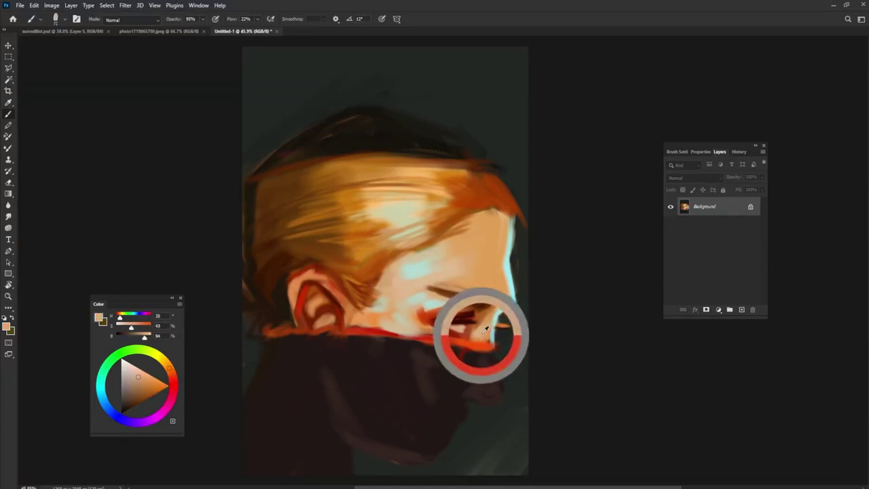
{"action": "left_click", "coordinate": [489, 330], "text": "alt"}
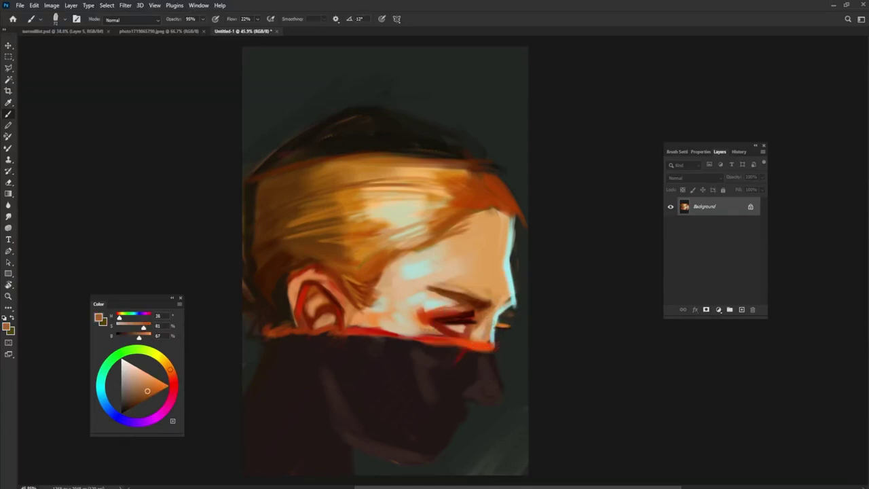
{"action": "left_click", "coordinate": [482, 326], "text": "alt"}
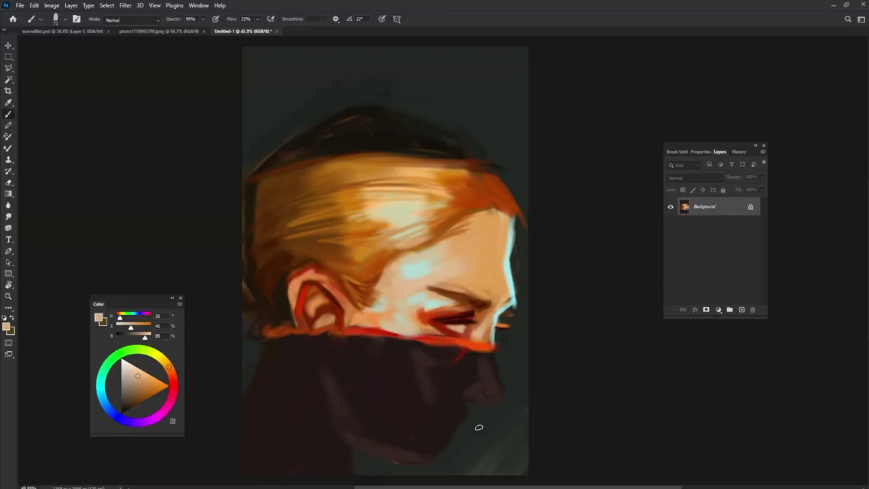
{"action": "left_click", "coordinate": [322, 261], "text": "alt"}
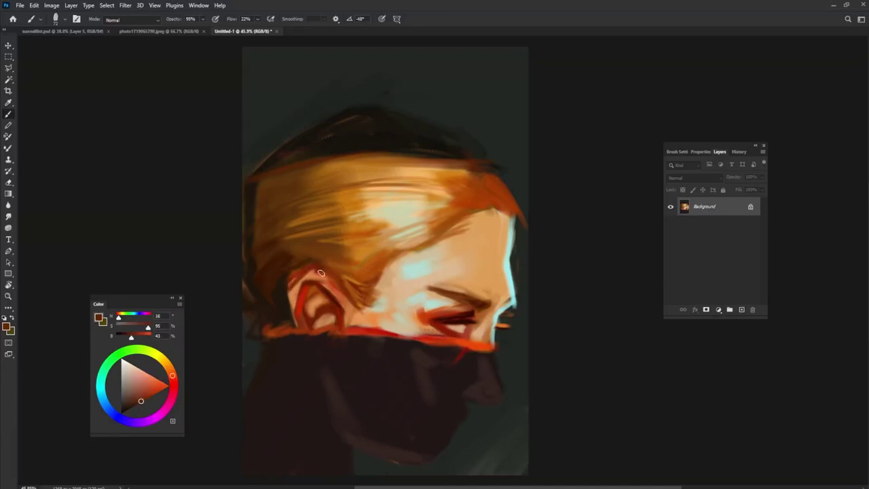
{"action": "left_click", "coordinate": [285, 289], "text": "alt"}
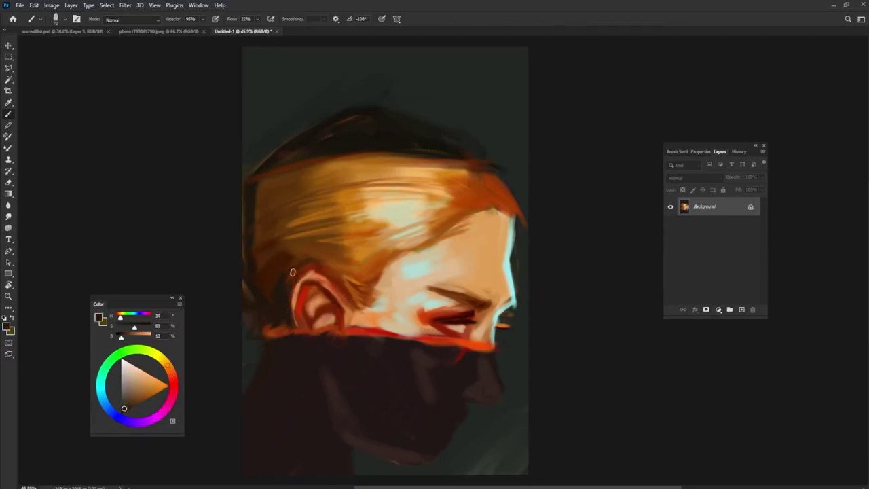
{"action": "left_click", "coordinate": [291, 258], "text": "alt"}
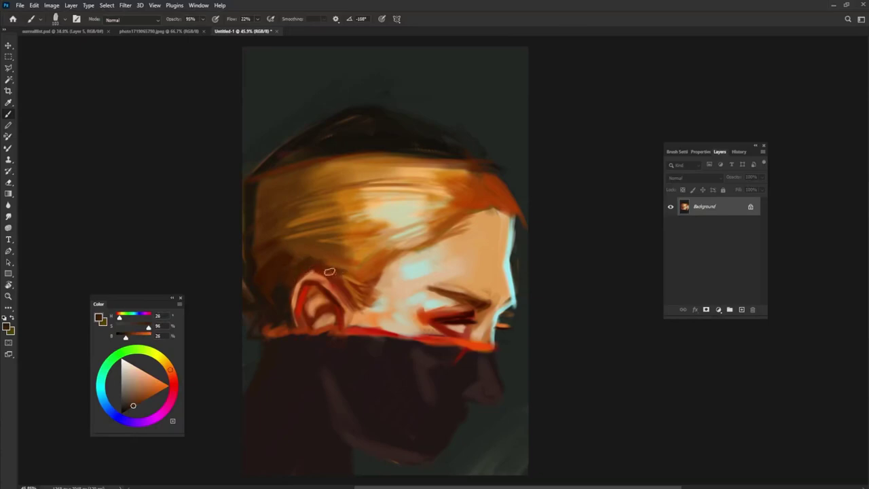
{"action": "left_click_drag", "start_coordinate": [329, 271], "coordinate": [377, 286]}
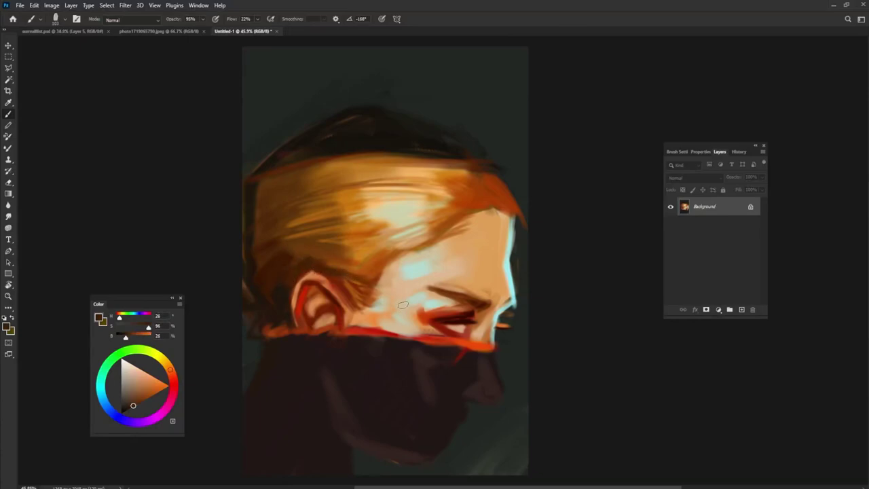
Shrink the brush and soften the hair near the temple and ear with orange.
{"action": "left_click", "coordinate": [279, 297], "text": "alt"}
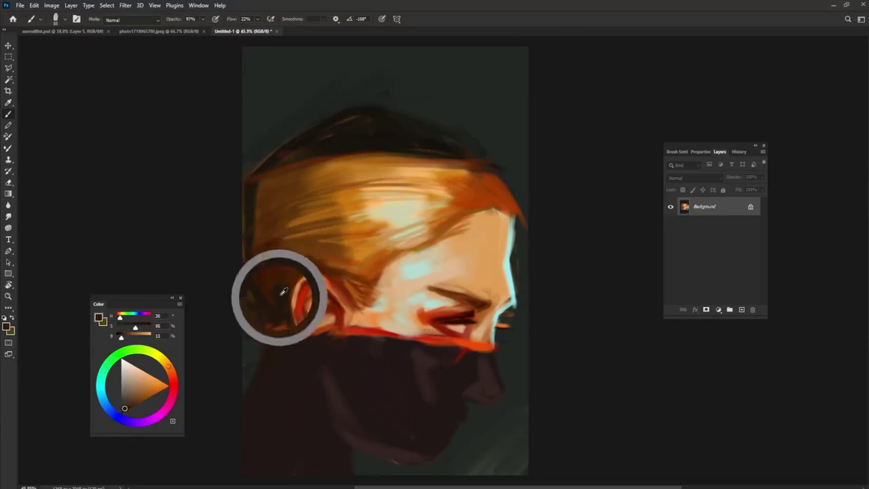
{"action": "mouse_move", "coordinate": [275, 282]}
{"action": "left_mouse_down"}
{"action": "mouse_move", "coordinate": [283, 281]}
{"action": "mouse_move", "coordinate": [263, 280]}
{"action": "left_mouse_up"}
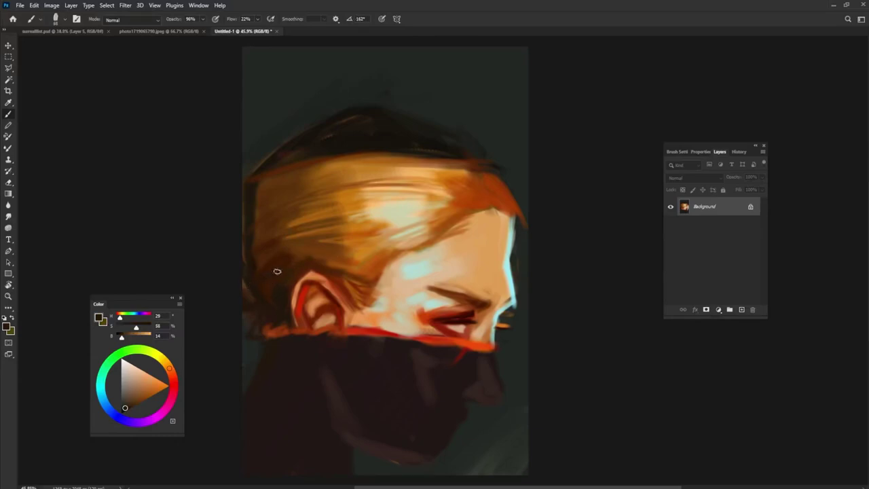
{"action": "left_click", "coordinate": [248, 262], "text": "alt"}
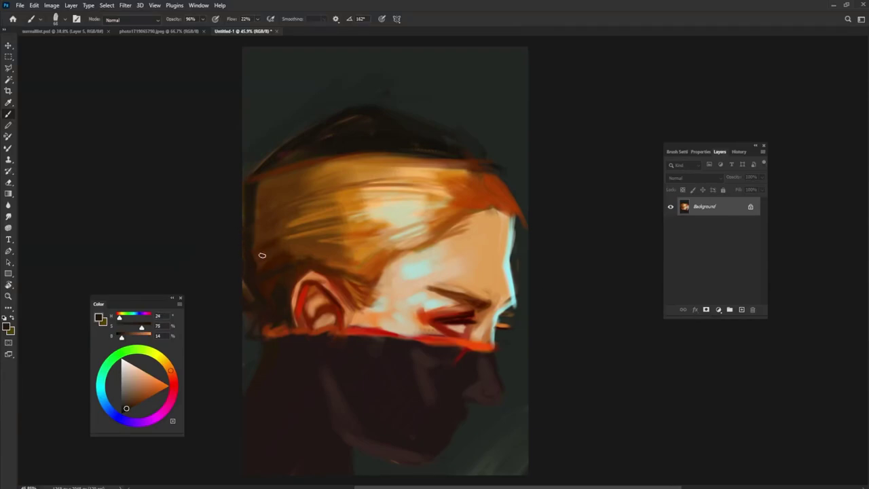
{"action": "left_click_drag", "start_coordinate": [260, 253], "coordinate": [255, 256]}
{"action": "left_click", "coordinate": [362, 249], "text": "alt"}
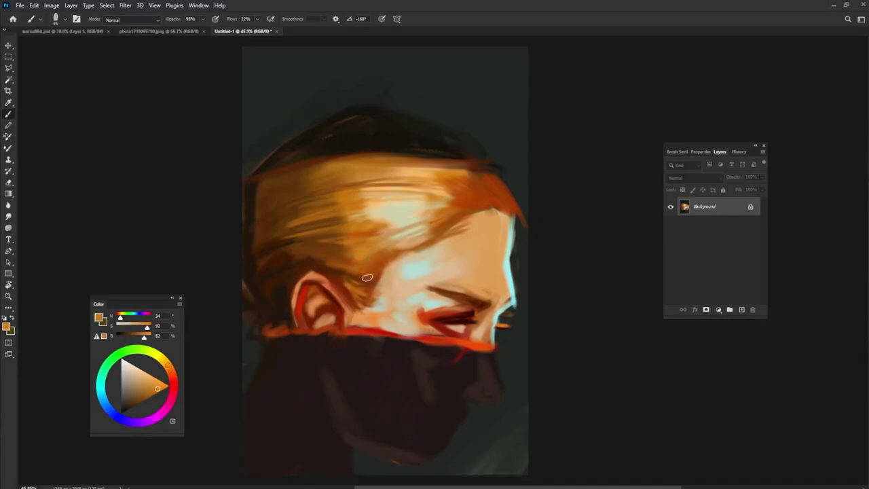
{"action": "mouse_move", "coordinate": [358, 282]}
{"action": "left_mouse_down"}
{"action": "mouse_move", "coordinate": [340, 299]}
{"action": "mouse_move", "coordinate": [382, 255]}
{"action": "left_mouse_up"}
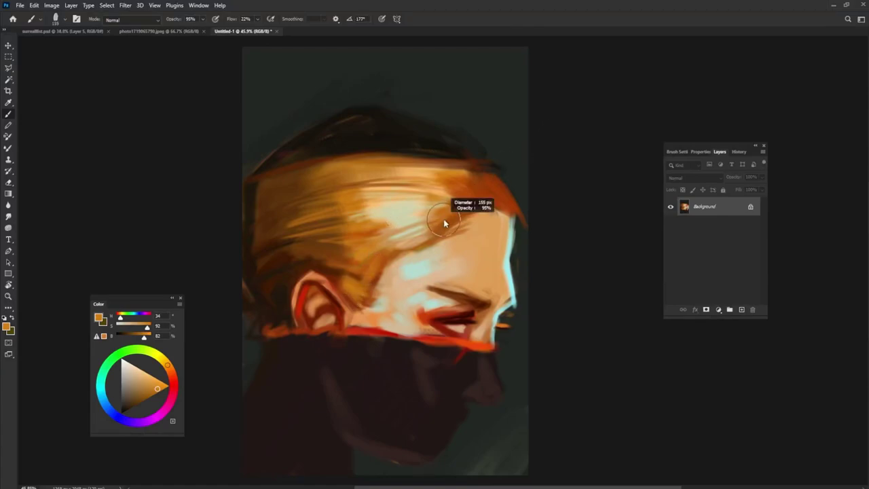
Blend peach over the hair edge by the forehead and pick a salmon tone.
{"action": "left_click", "coordinate": [415, 207], "text": "alt"}
{"action": "mouse_move", "coordinate": [397, 246]}
{"action": "left_mouse_down"}
{"action": "mouse_move", "coordinate": [449, 222]}
{"action": "mouse_move", "coordinate": [400, 252]}
{"action": "mouse_move", "coordinate": [464, 216]}
{"action": "left_mouse_up"}
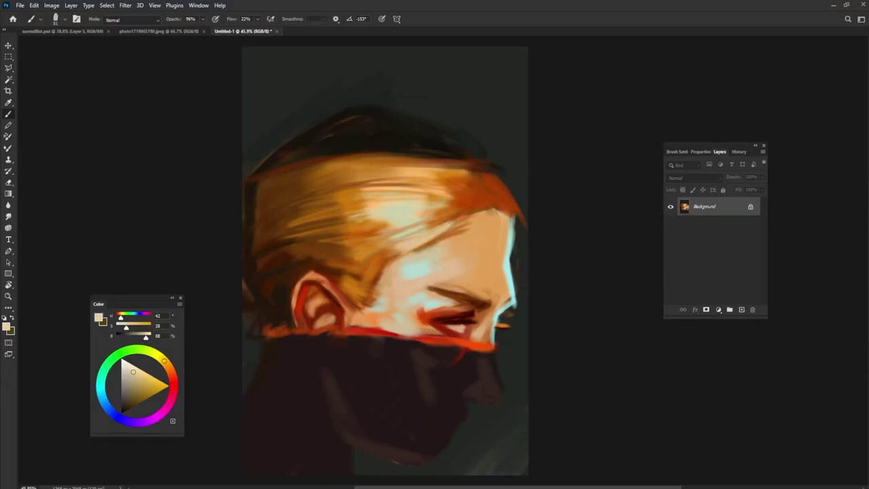
{"action": "left_click", "coordinate": [459, 207], "text": "alt"}
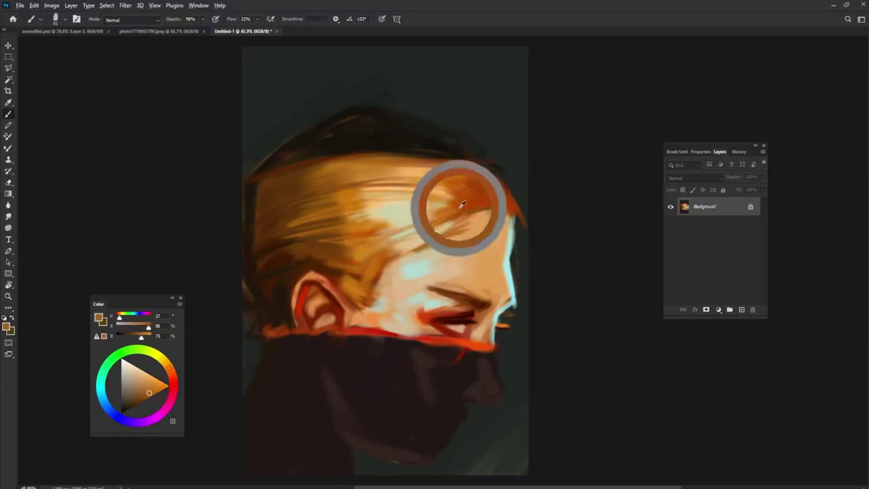
{"action": "left_click", "coordinate": [392, 246], "text": "alt"}
{"action": "left_click", "coordinate": [413, 255], "text": "alt"}
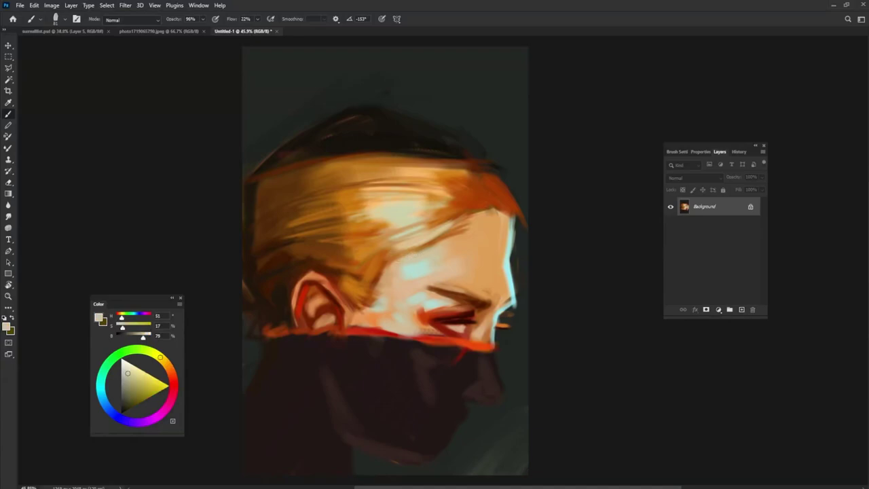
{"action": "left_click", "coordinate": [448, 225], "text": "alt"}
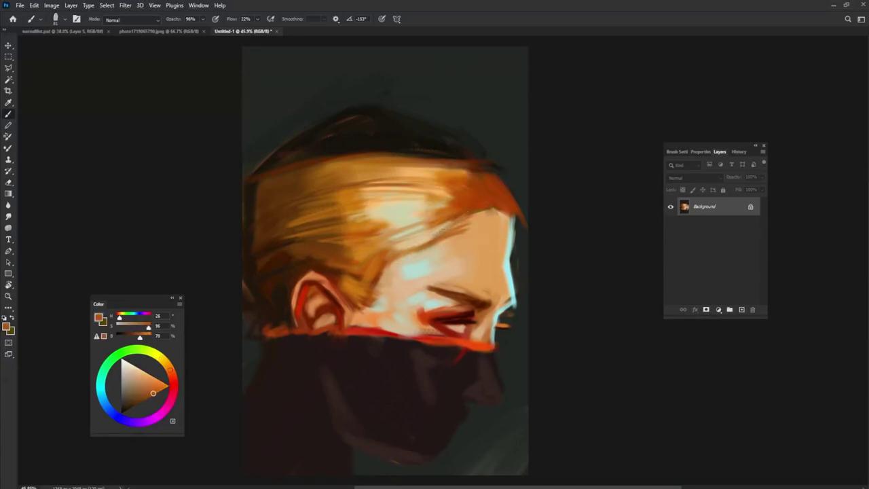
{"action": "left_click", "coordinate": [471, 228], "text": "alt"}
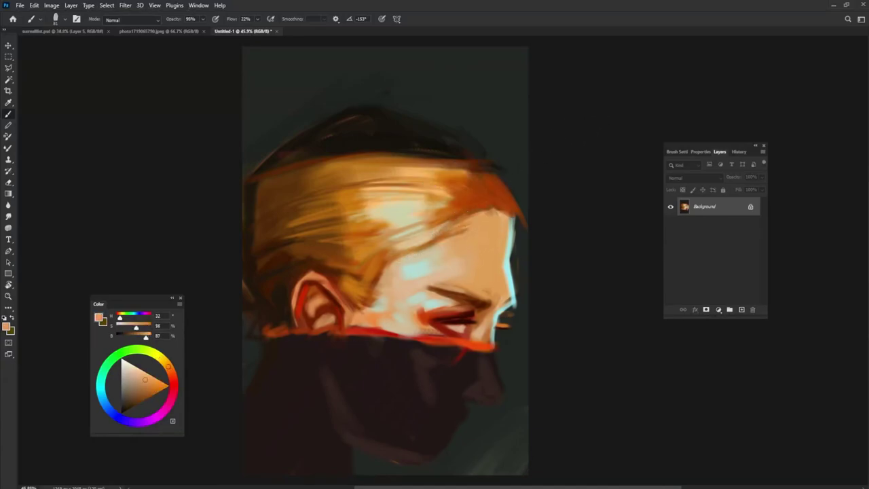
{"action": "left_click", "coordinate": [449, 237], "text": "alt"}
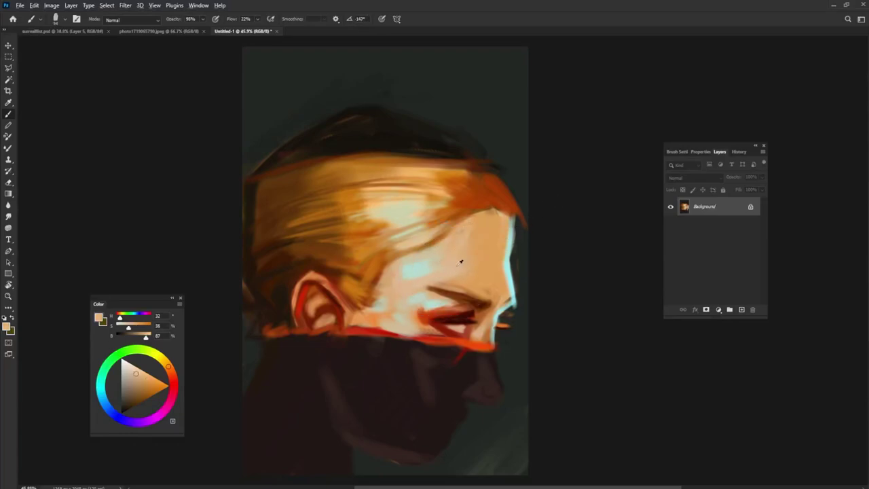
Paint the eyebrow in tan-brown, slightly darkened.
{"action": "left_click", "coordinate": [477, 199], "text": "alt"}
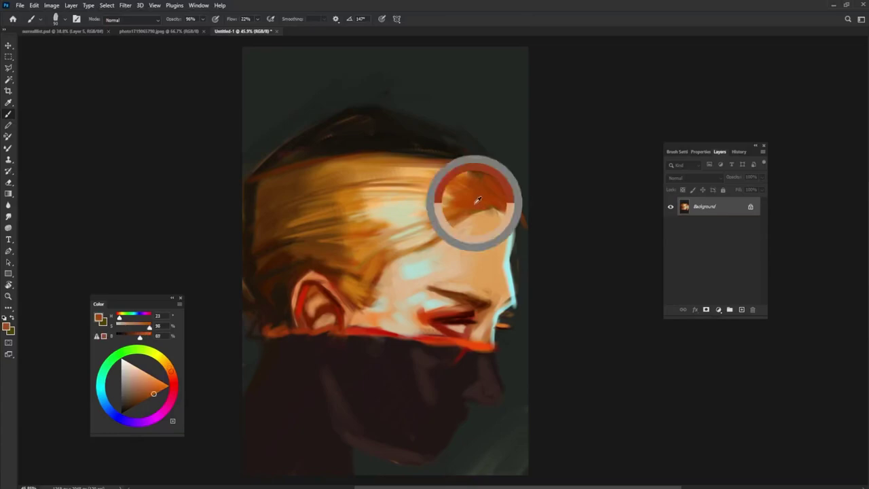
{"action": "left_click", "coordinate": [372, 263], "text": "alt"}
{"action": "left_click_drag", "start_coordinate": [440, 291], "coordinate": [486, 304]}
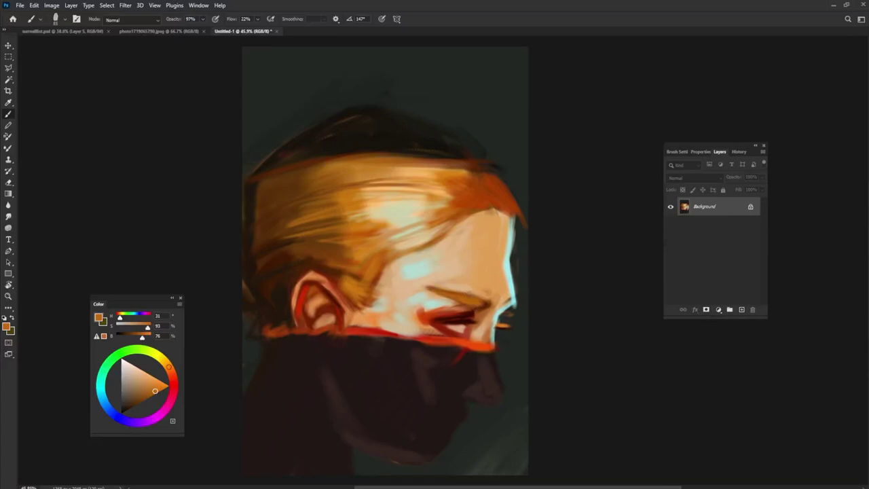
{"action": "left_click", "coordinate": [482, 307], "text": "alt"}
{"action": "left_click", "coordinate": [454, 274], "text": "alt"}
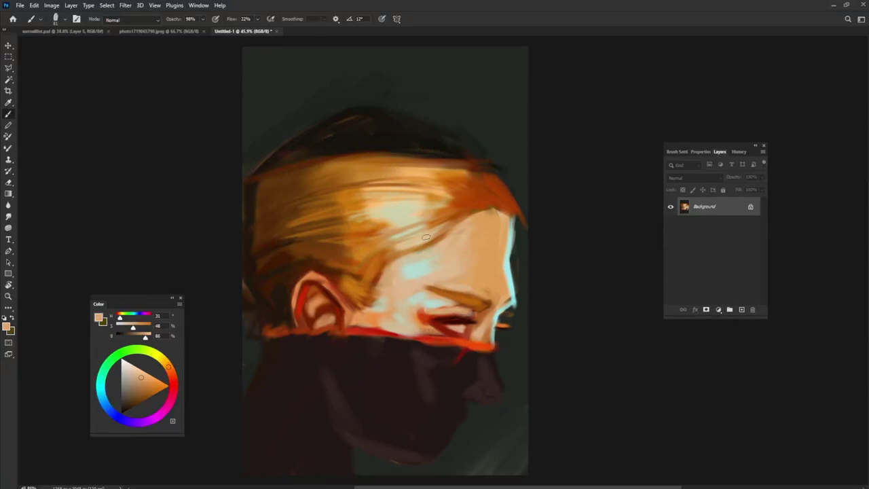
Paint dark-red and dark-brown strokes along the closed eye's lid line.
{"action": "left_click", "coordinate": [470, 342], "text": "alt"}
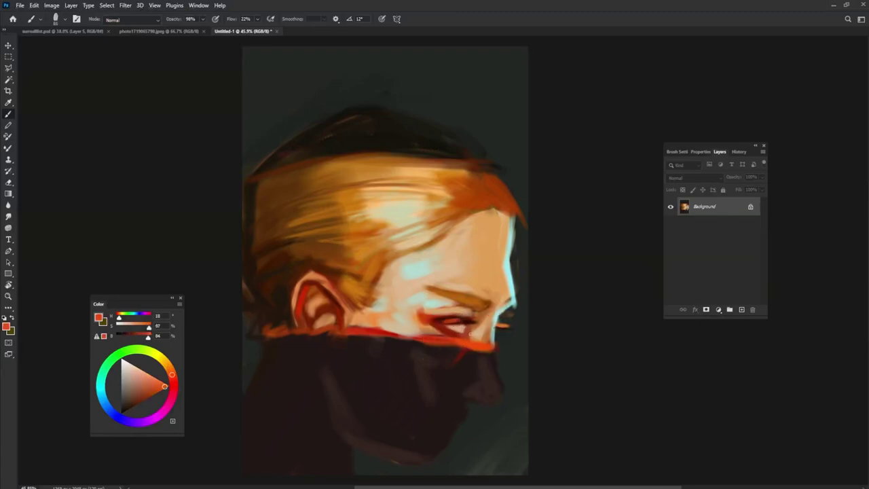
{"action": "left_click", "coordinate": [461, 327], "text": "alt"}
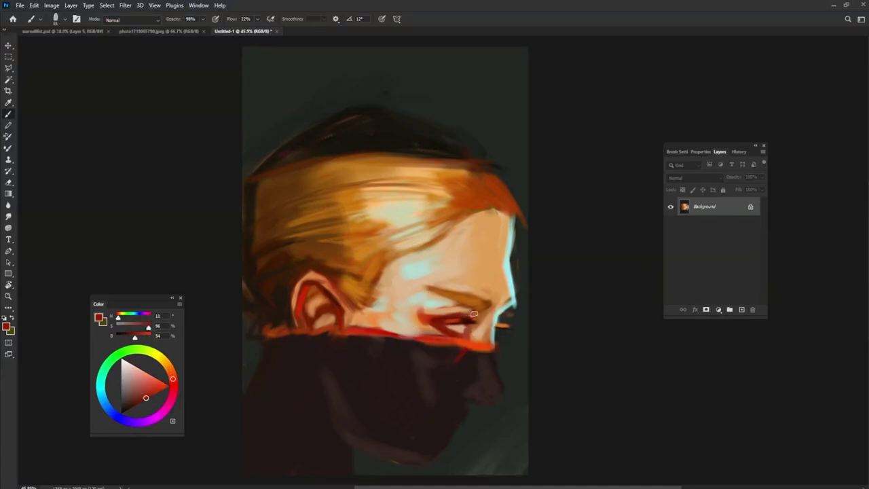
{"action": "left_click_drag", "start_coordinate": [463, 316], "coordinate": [469, 317]}
{"action": "left_click", "coordinate": [480, 340], "text": "alt"}
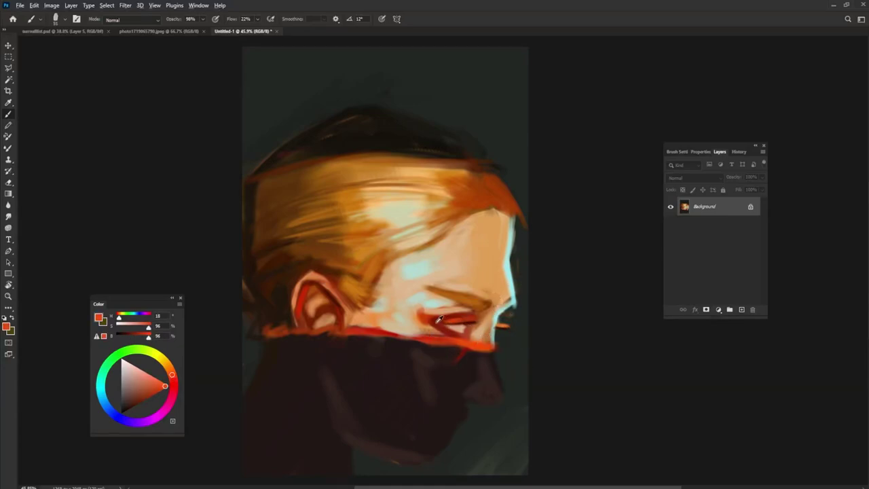
{"action": "left_click", "coordinate": [464, 344], "text": "alt"}
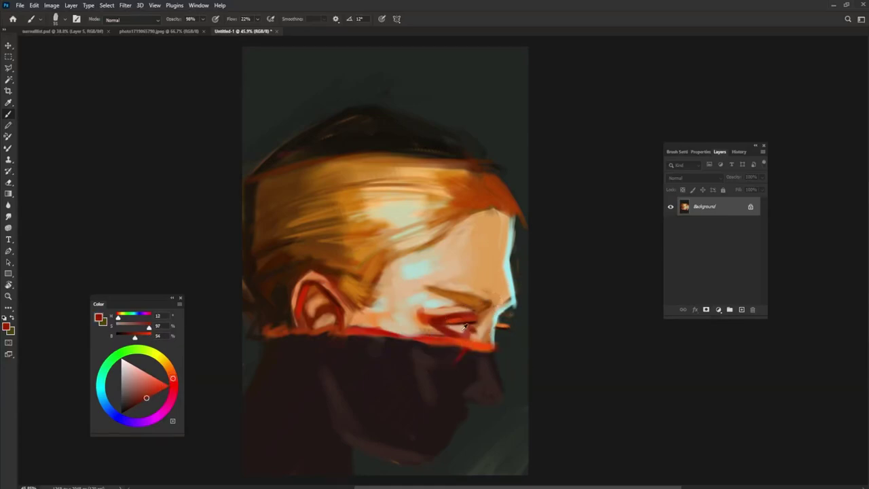
{"action": "left_click", "coordinate": [465, 326], "text": "alt"}
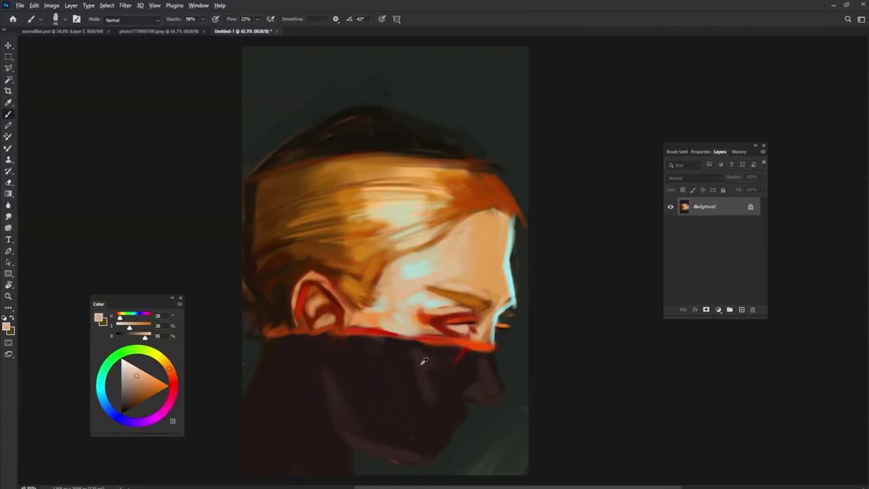
{"action": "left_click", "coordinate": [281, 292], "text": "alt"}
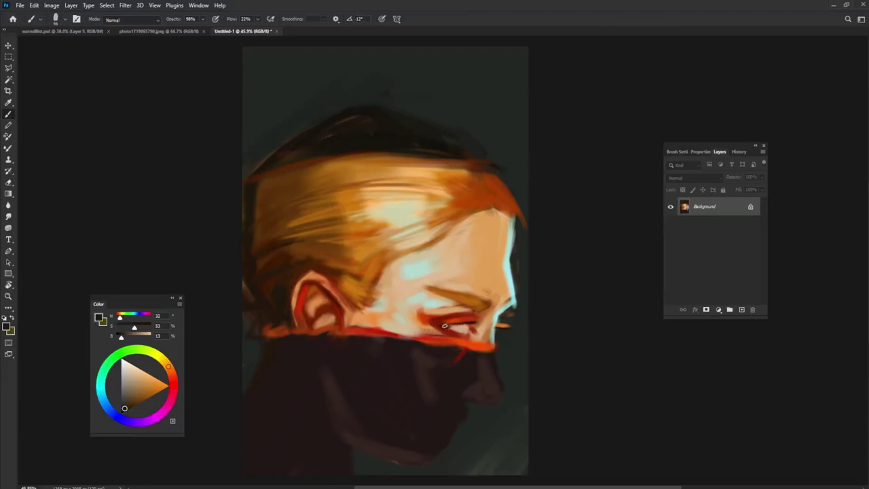
{"action": "left_click_drag", "start_coordinate": [444, 326], "coordinate": [474, 324]}
Sample and tweak light peach skin tones from the cheek beneath the brow.
{"action": "left_click", "coordinate": [445, 306], "text": "alt"}
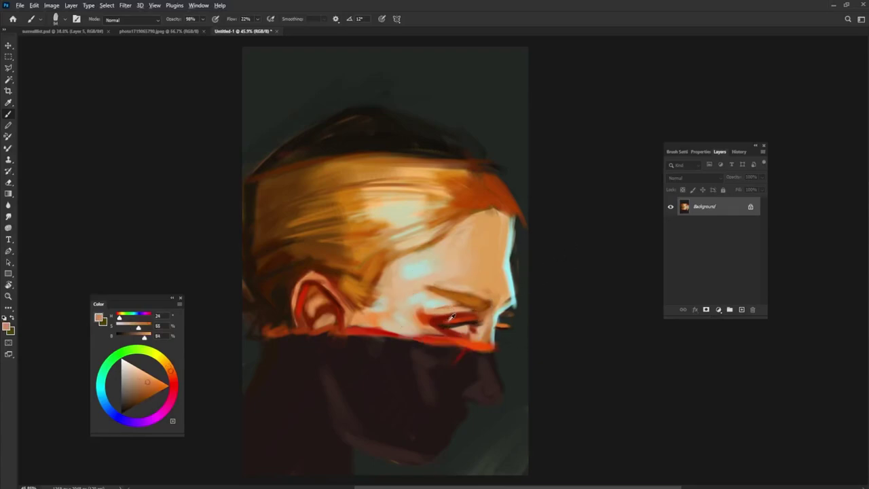
{"action": "left_click", "coordinate": [450, 322], "text": "alt"}
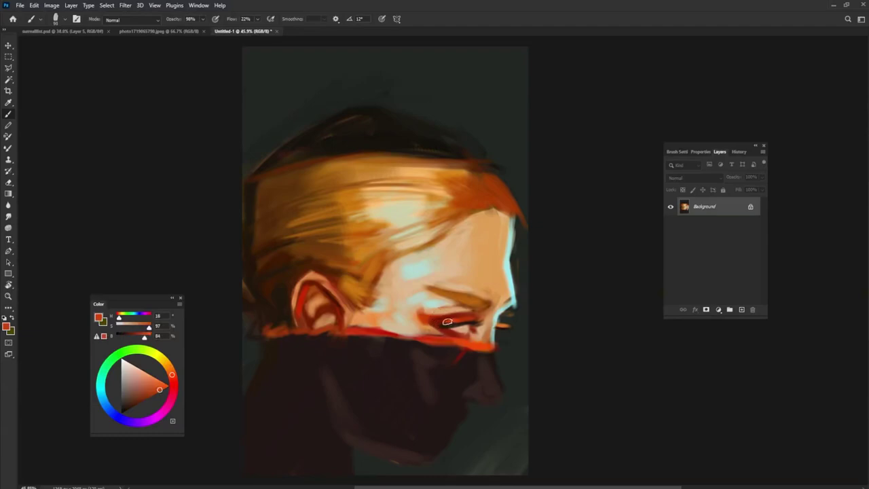
{"action": "left_click", "coordinate": [456, 311], "text": "alt"}
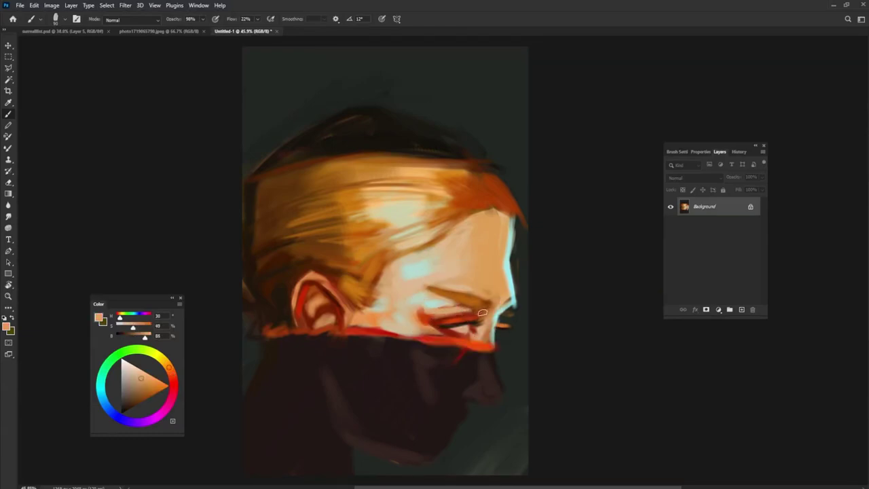
{"action": "left_click", "coordinate": [431, 309], "text": "alt"}
{"action": "left_click", "coordinate": [436, 309], "text": "alt"}
{"action": "left_click", "coordinate": [469, 279], "text": "alt"}
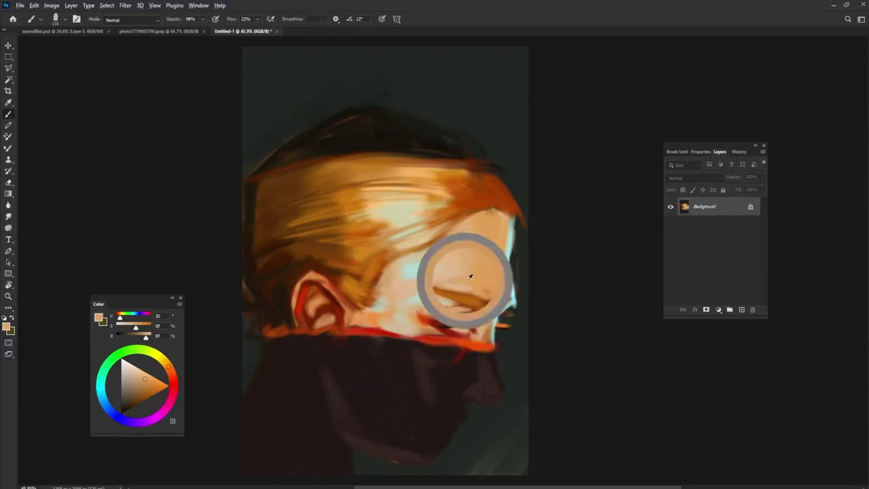
{"action": "left_click", "coordinate": [479, 285], "text": "alt"}
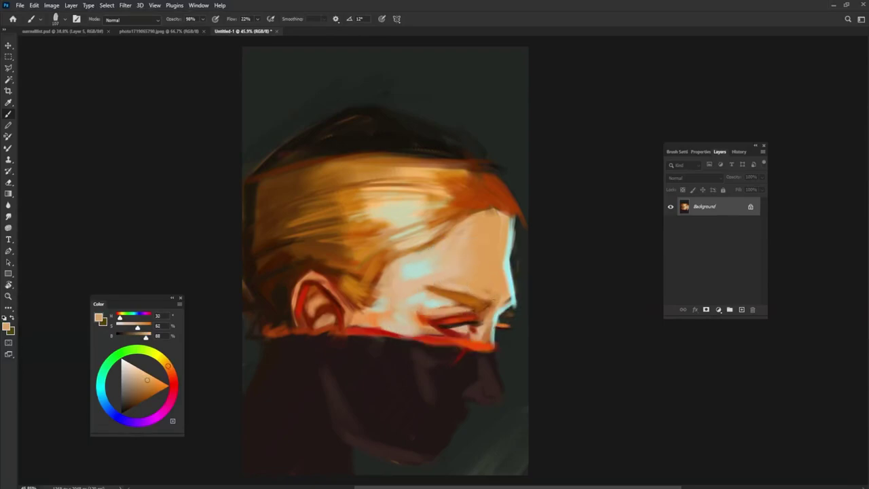
{"action": "left_click", "coordinate": [453, 300], "text": "alt"}
Brush pale greenish-grey highlights along the nose edge.
{"action": "left_click", "coordinate": [498, 324], "text": "alt"}
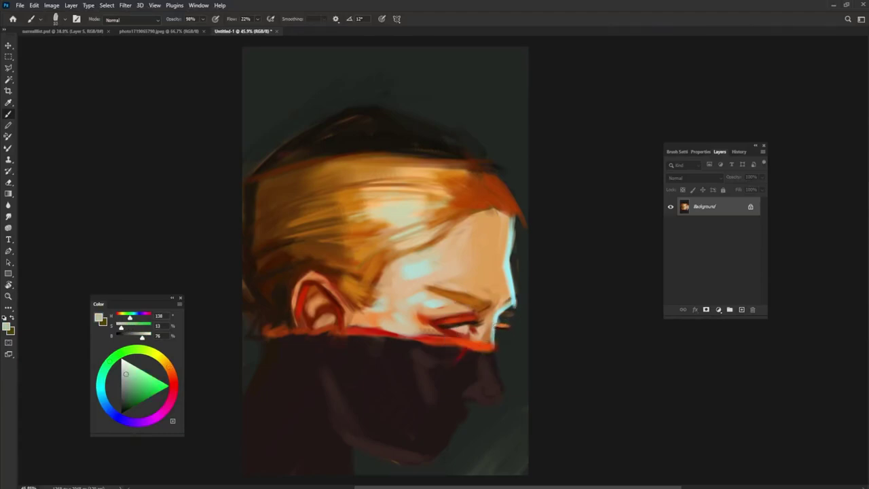
{"action": "left_click_drag", "start_coordinate": [498, 321], "coordinate": [516, 307]}
{"action": "left_click", "coordinate": [507, 291], "text": "alt"}
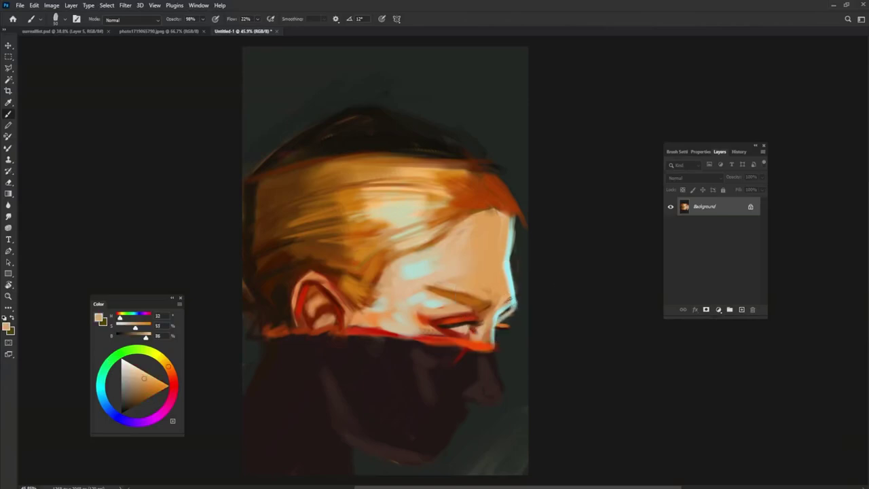
{"action": "left_click", "coordinate": [517, 294], "text": "alt"}
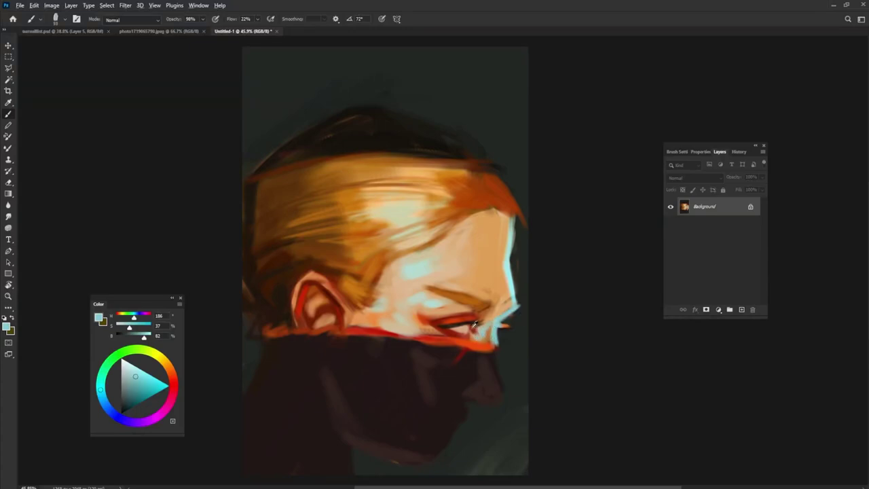
Brighten the red line under the eye with a more intense red.
{"action": "left_click", "coordinate": [474, 325], "text": "alt"}
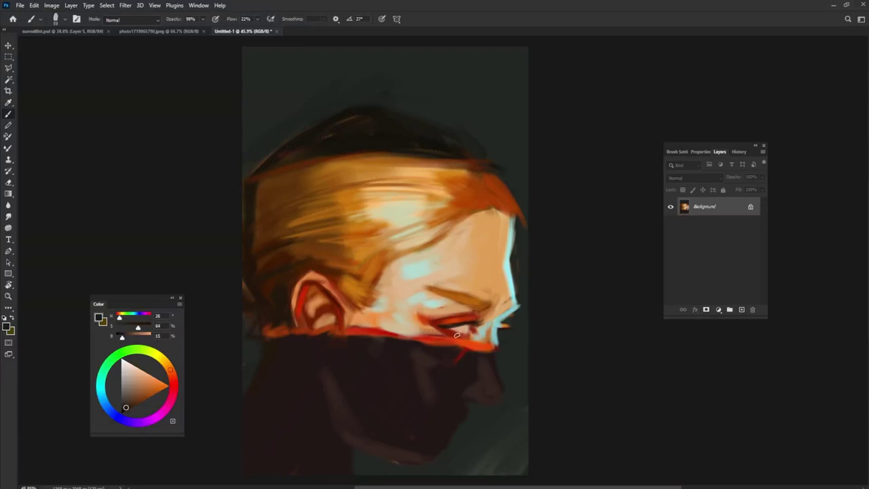
{"action": "left_click", "coordinate": [460, 332], "text": "alt"}
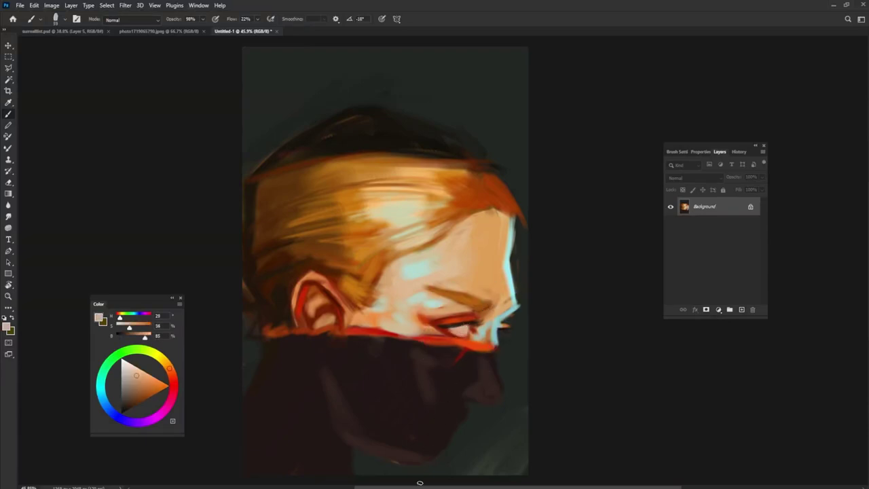
{"action": "left_click", "coordinate": [442, 313], "text": "alt"}
{"action": "left_click", "coordinate": [433, 334], "text": "alt"}
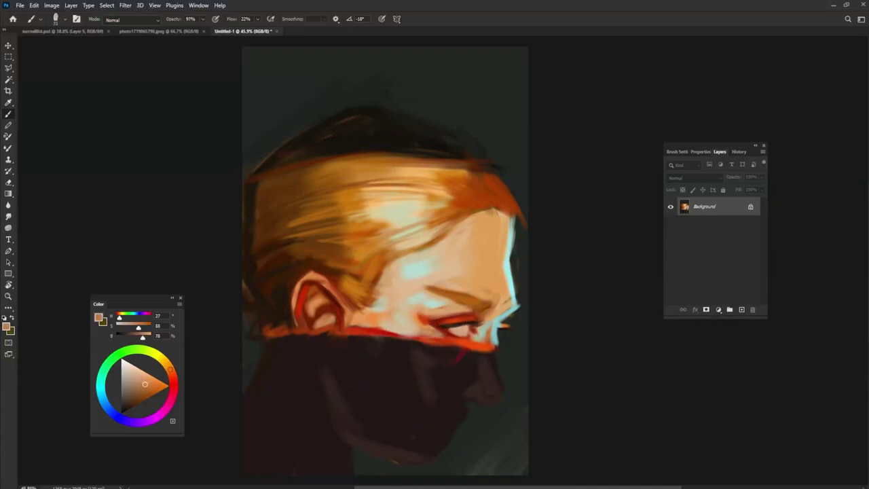
{"action": "left_click", "coordinate": [443, 336], "text": "alt"}
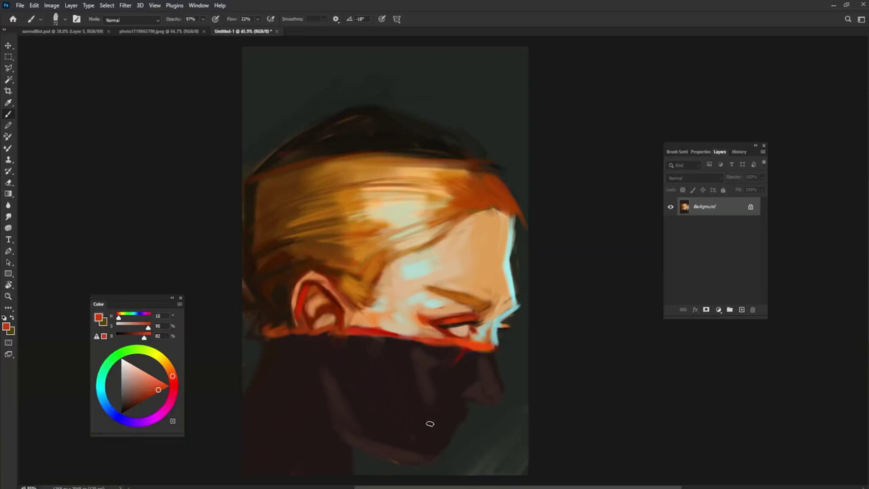
{"action": "left_click_drag", "start_coordinate": [158, 389], "coordinate": [167, 384]}
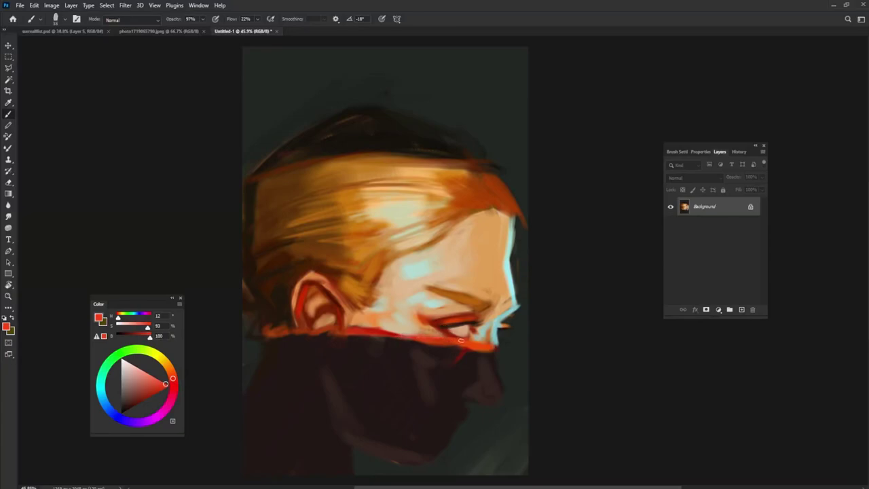
{"action": "left_click_drag", "start_coordinate": [471, 346], "coordinate": [483, 351]}
Paint a dark red streak down into the mask.
{"action": "left_click", "coordinate": [465, 354], "text": "alt"}
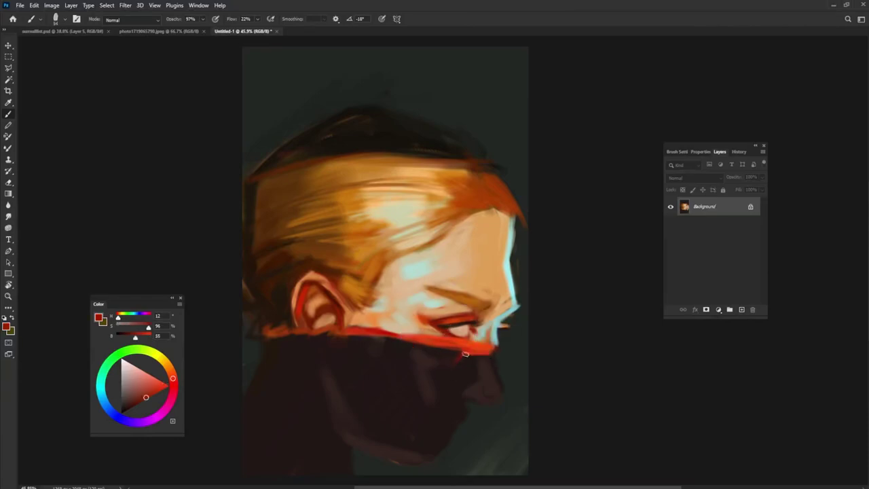
{"action": "mouse_move", "coordinate": [458, 356]}
{"action": "left_mouse_down"}
{"action": "mouse_move", "coordinate": [466, 344]}
{"action": "mouse_move", "coordinate": [458, 353]}
{"action": "left_mouse_up"}
{"action": "left_click", "coordinate": [454, 361], "text": "alt"}
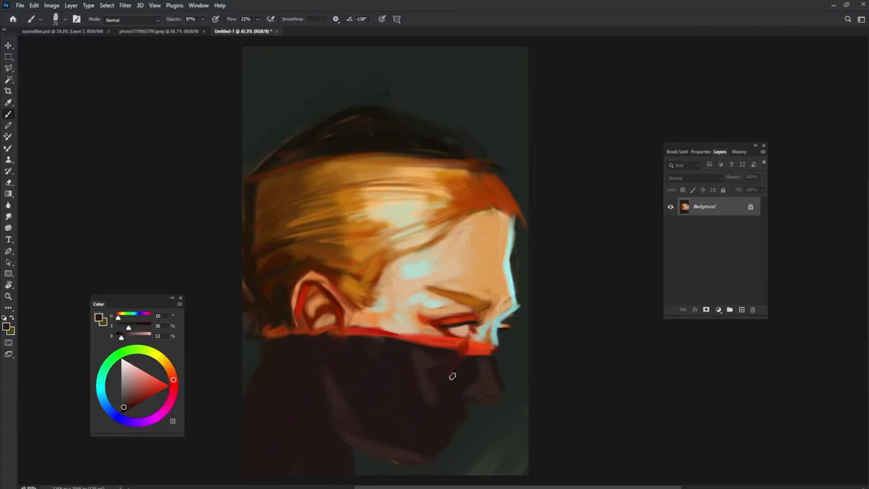
Sample the mask's brown, pick a near-black colour, and rotate the brush tip.
{"action": "left_click", "coordinate": [428, 359], "text": "alt"}
{"action": "left_click", "coordinate": [453, 372], "text": "alt"}
{"action": "left_click", "coordinate": [123, 411]}
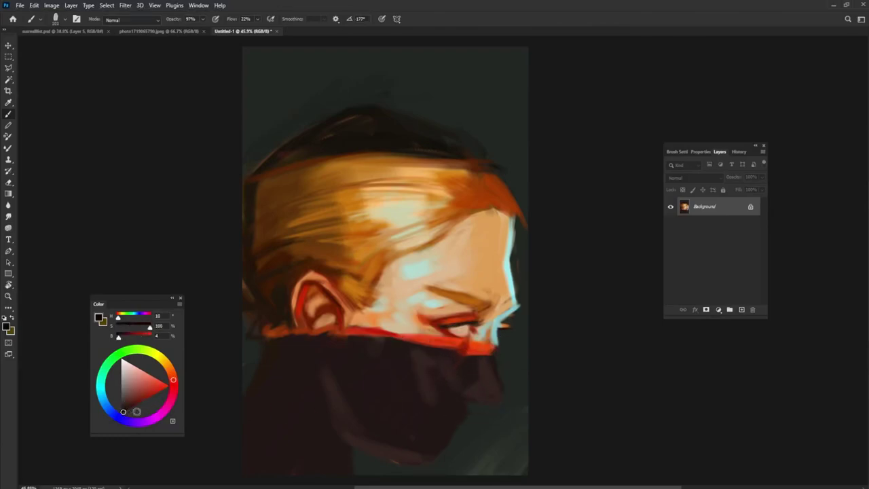
{"action": "key", "text": "shift+Right"}
{"action": "key", "text": "shift+Right"}
{"action": "key", "text": "shift+Right"}
{"action": "key", "text": "shift+Right"}
{"action": "key", "text": "shift+Left"}
{"action": "key", "text": "shift+Left"}
{"action": "key", "text": "shift+Left"}
{"action": "key", "text": "shift+Left"}
{"action": "key", "text": "shift+Left"}
Paint light tan strokes along the nose.
{"action": "left_click", "coordinate": [489, 335], "text": "alt"}
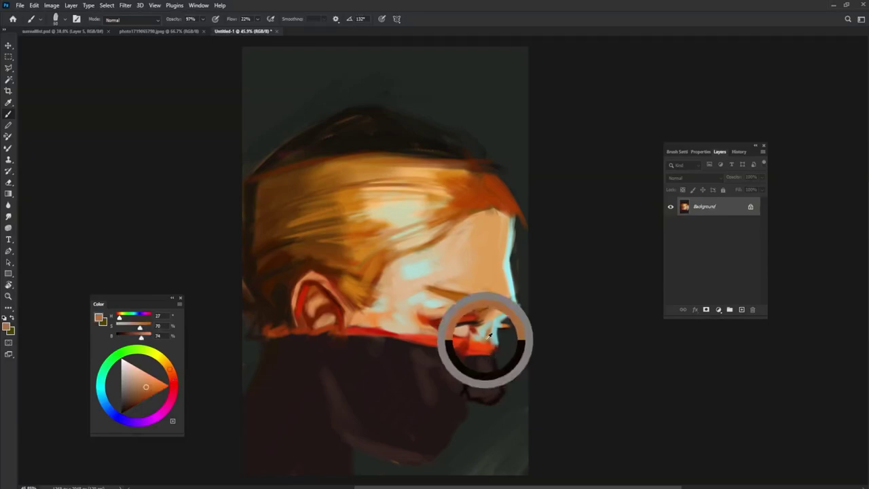
{"action": "left_click", "coordinate": [489, 335], "text": "alt"}
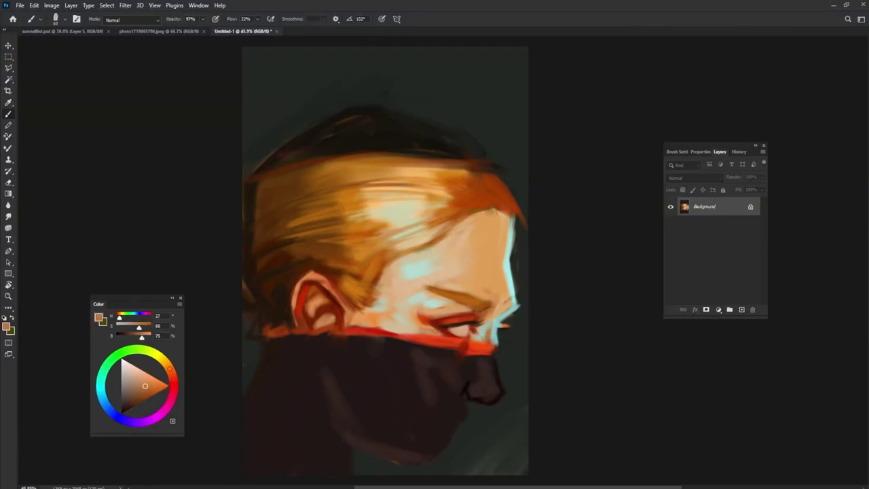
{"action": "key", "text": "shift+Right"}
{"action": "key", "text": "shift+Right"}
{"action": "left_click_drag", "start_coordinate": [486, 343], "coordinate": [471, 344]}
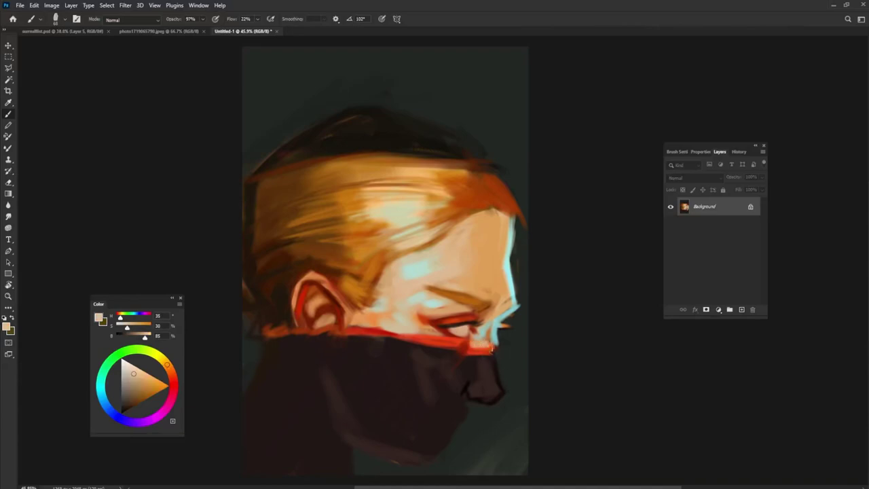
Add a short saturated red stroke along the nose bridge.
{"action": "left_click", "coordinate": [484, 345], "text": "alt"}
{"action": "left_click", "coordinate": [486, 351], "text": "alt"}
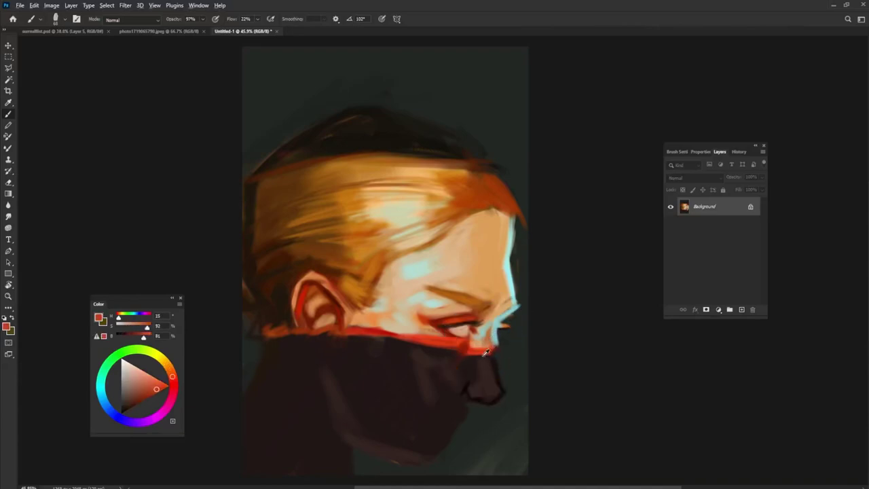
{"action": "key", "text": "shift+Right"}
{"action": "key", "text": "shift+Right"}
{"action": "key", "text": "shift+Right"}
{"action": "left_click_drag", "start_coordinate": [495, 355], "coordinate": [473, 348]}
{"action": "left_click", "coordinate": [471, 338], "text": "alt"}
{"action": "key", "text": "shift+Right"}
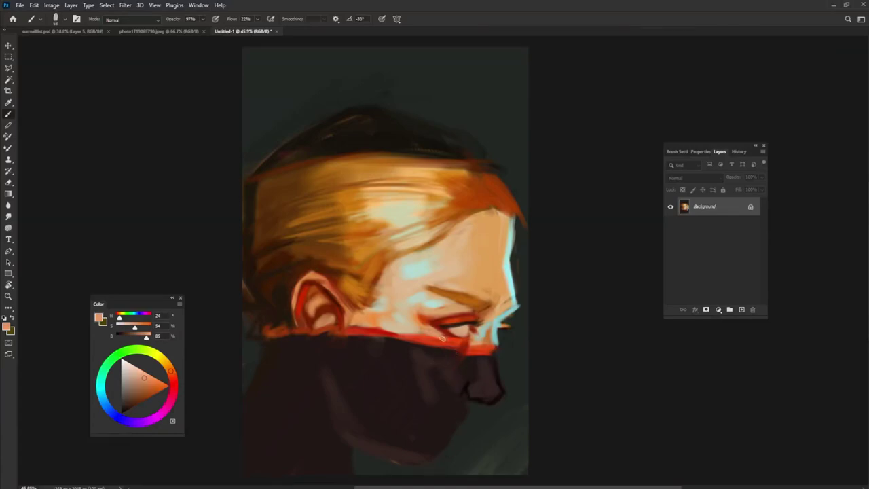
Extend the red band along the mask's top edge toward the back of the head.
{"action": "left_click", "coordinate": [413, 326], "text": "alt"}
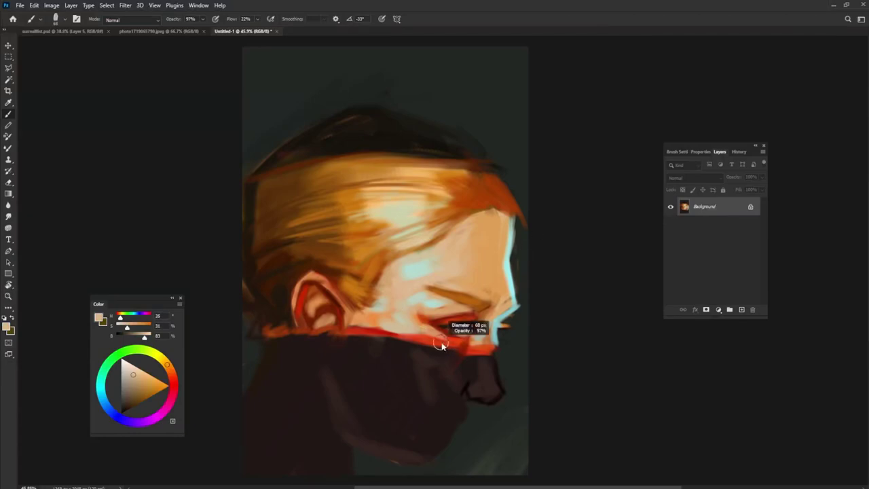
{"action": "left_click", "coordinate": [378, 325], "text": "alt"}
{"action": "left_click", "coordinate": [343, 333], "text": "alt"}
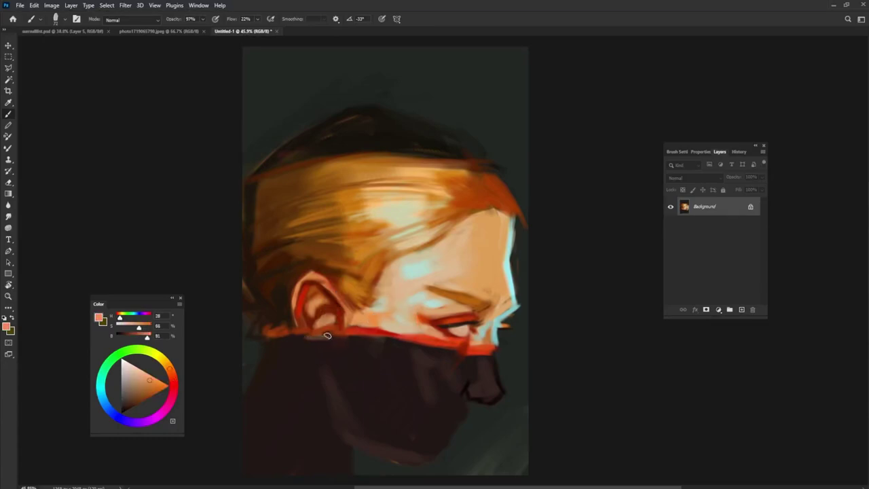
{"action": "left_click", "coordinate": [343, 333], "text": "alt"}
{"action": "left_click_drag", "start_coordinate": [321, 334], "coordinate": [289, 337]}
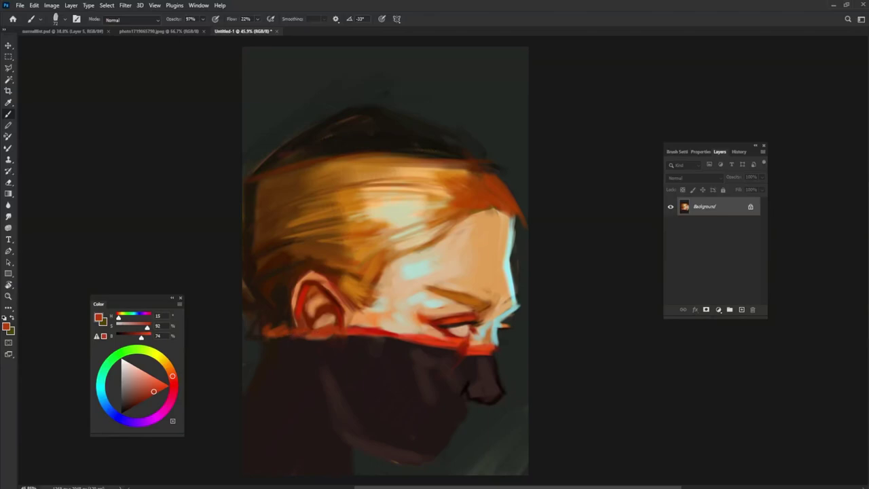
{"action": "left_click", "coordinate": [425, 370], "text": "alt"}
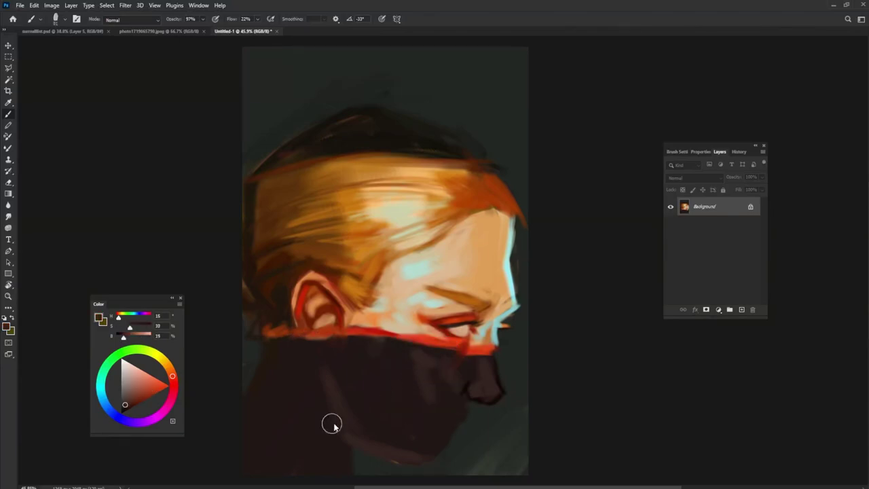
{"action": "left_click", "coordinate": [285, 363], "text": "alt"}
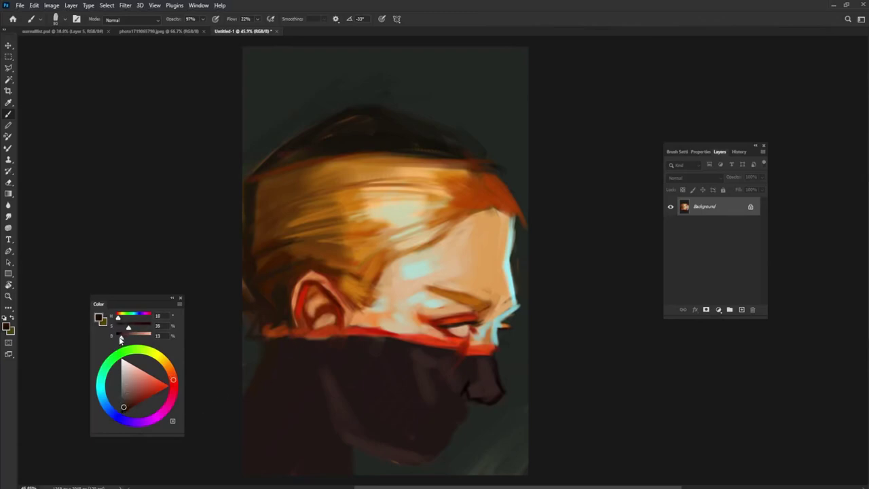
Darken the mask's upper-left edge and paint a dark edge under the chin.
{"action": "left_click_drag", "start_coordinate": [121, 337], "coordinate": [118, 337]}
{"action": "left_click_drag", "start_coordinate": [267, 350], "coordinate": [299, 358]}
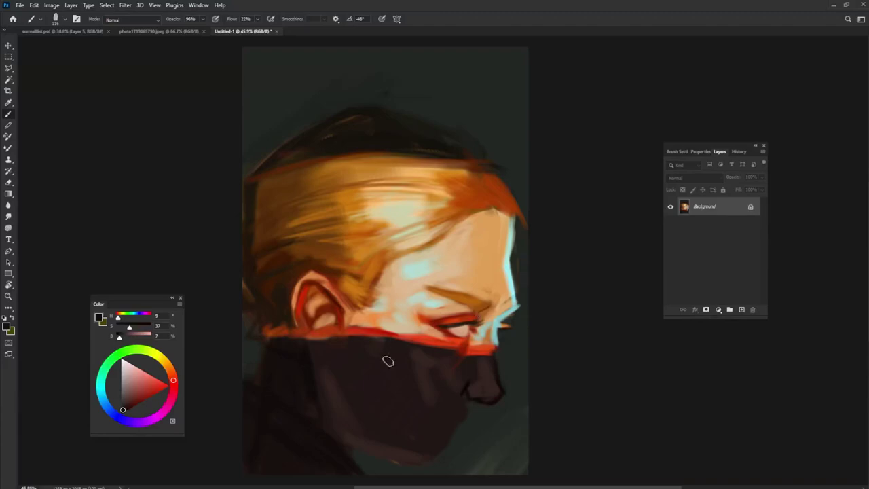
{"action": "left_click_drag", "start_coordinate": [463, 414], "coordinate": [466, 399]}
{"action": "key", "text": "shift+Right"}
{"action": "key", "text": "shift+Right"}
{"action": "key", "text": "shift+Right"}
{"action": "key", "text": "shift+Right"}
{"action": "key", "text": "shift+Right"}
{"action": "key", "text": "shift+Right"}
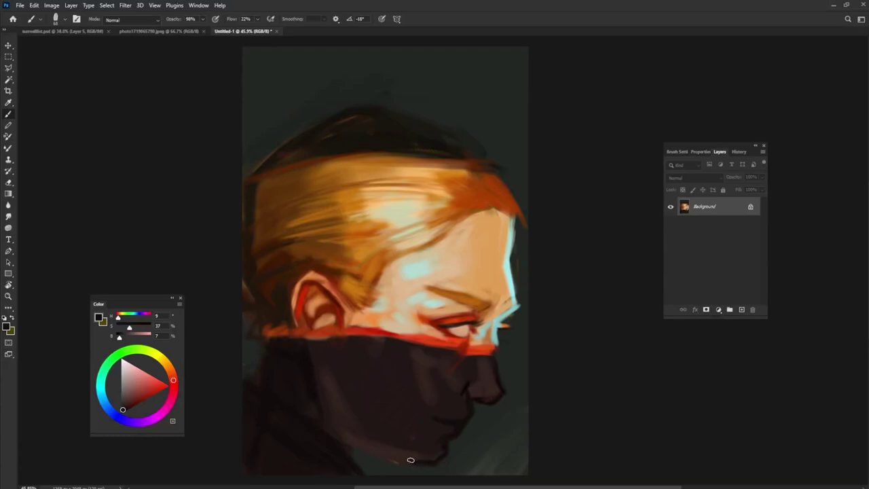
{"action": "left_click_drag", "start_coordinate": [394, 451], "coordinate": [409, 459]}
Resample lighter and darker chin browns to shade the chin.
{"action": "left_click", "coordinate": [318, 412], "text": "alt"}
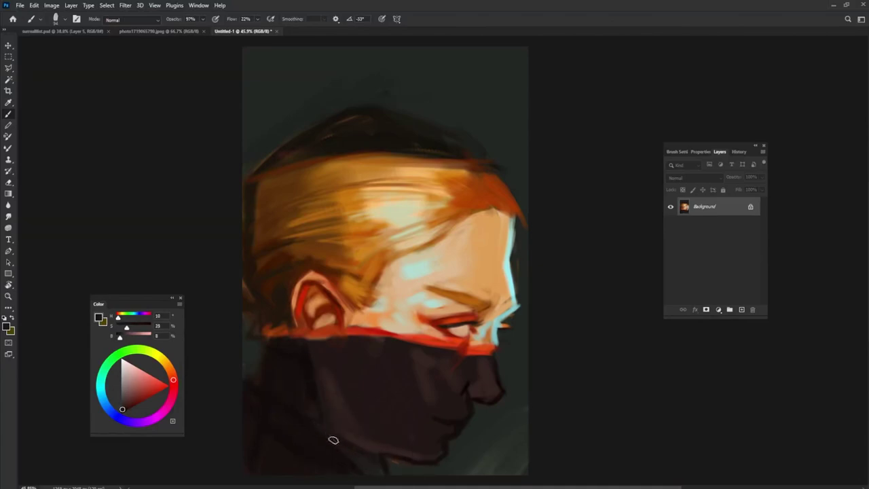
{"action": "left_click", "coordinate": [319, 412], "text": "alt"}
{"action": "left_click", "coordinate": [321, 413], "text": "alt"}
{"action": "left_click", "coordinate": [371, 448], "text": "alt"}
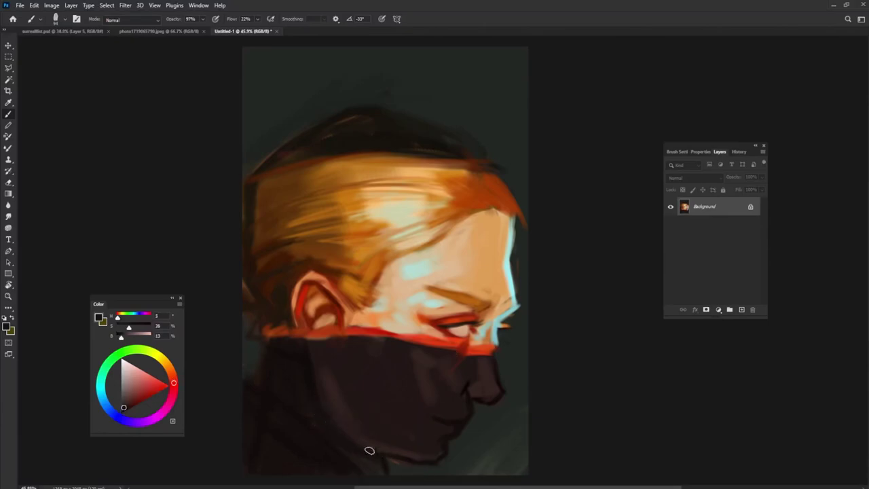
{"action": "left_click", "coordinate": [314, 382], "text": "alt"}
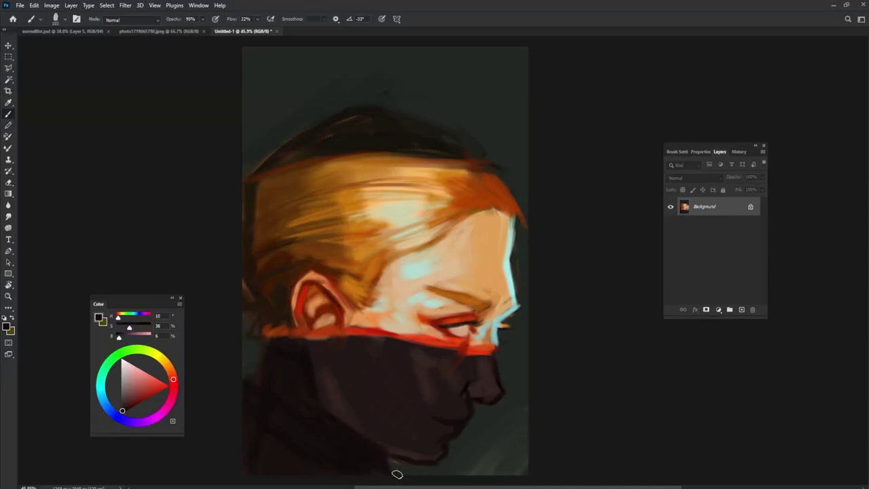
{"action": "left_click", "coordinate": [434, 390], "text": "alt"}
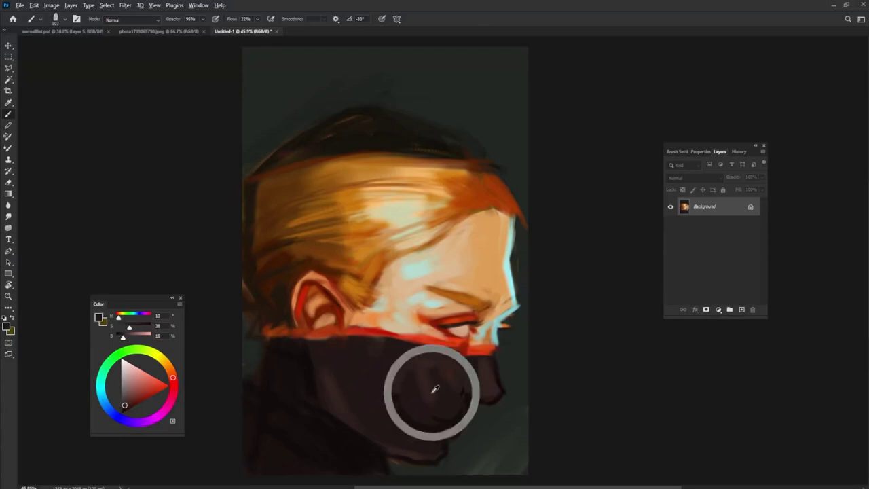
{"action": "left_click", "coordinate": [453, 378], "text": "alt"}
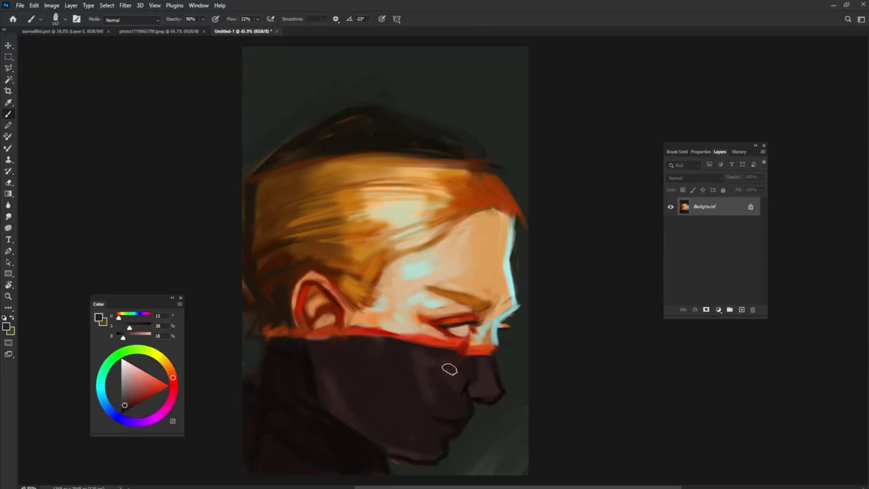
{"action": "left_click", "coordinate": [481, 386], "text": "alt"}
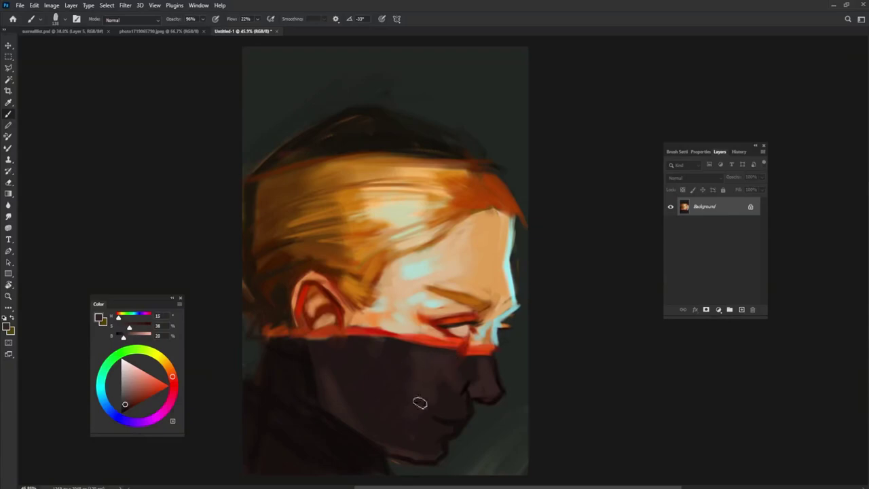
{"action": "left_click", "coordinate": [455, 419], "text": "alt"}
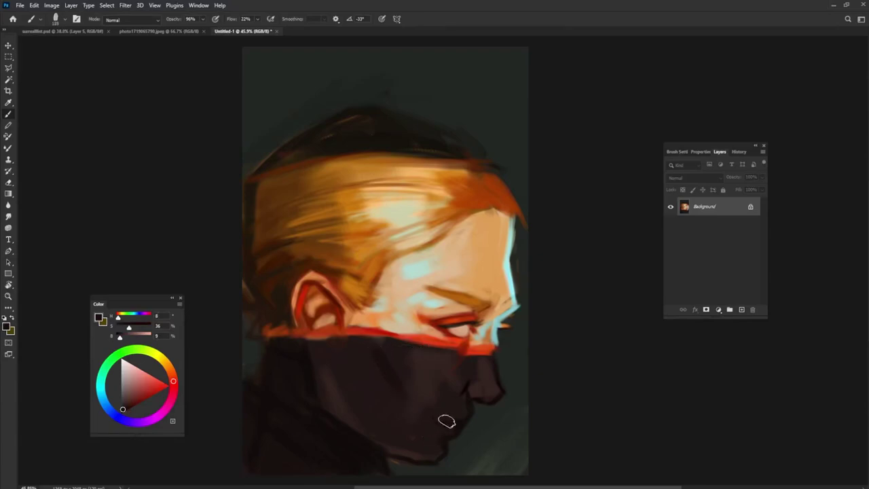
Model the mouth area with mid, greyish and dark browns sampled across the mask.
{"action": "left_click", "coordinate": [389, 374], "text": "alt"}
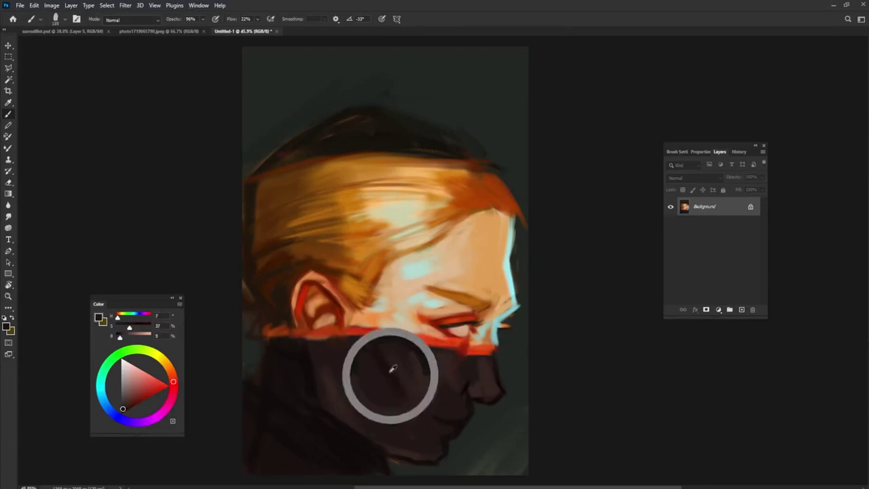
{"action": "left_click", "coordinate": [414, 370], "text": "alt"}
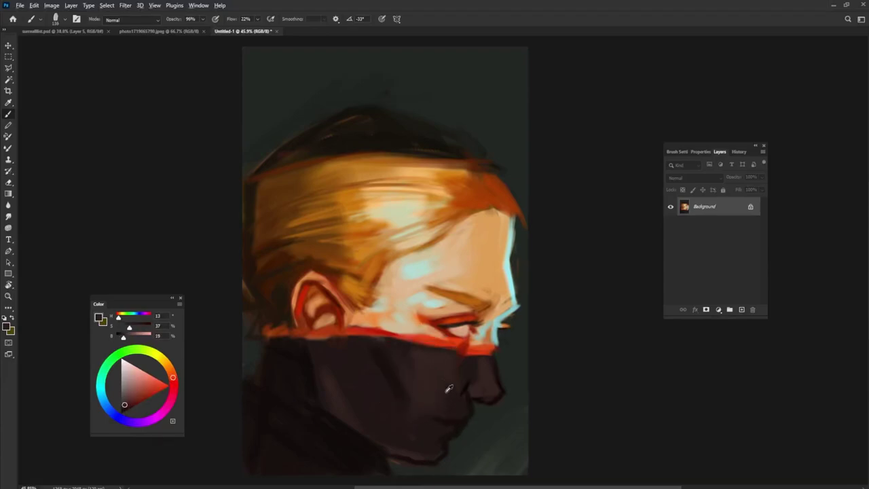
{"action": "left_click", "coordinate": [432, 374], "text": "alt"}
{"action": "left_click", "coordinate": [464, 386], "text": "alt"}
{"action": "left_click", "coordinate": [126, 392]}
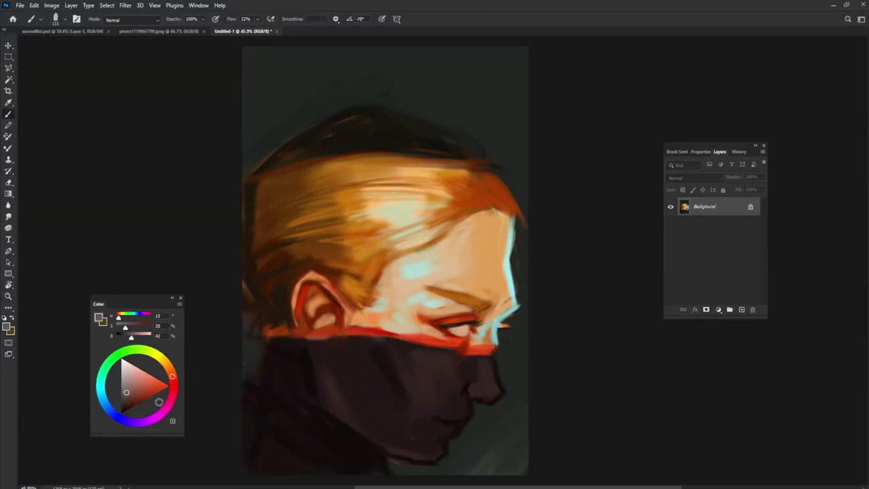
{"action": "left_click", "coordinate": [474, 391], "text": "alt"}
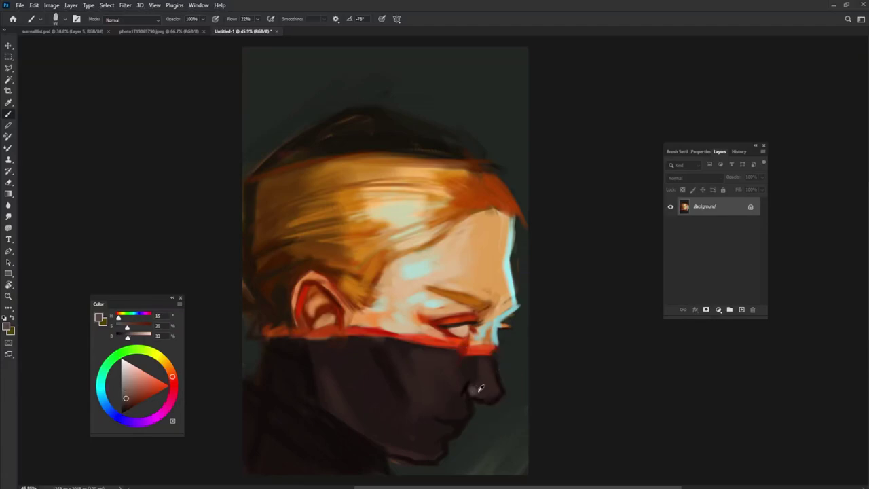
{"action": "left_click", "coordinate": [474, 390], "text": "alt"}
{"action": "left_click", "coordinate": [483, 390], "text": "alt"}
{"action": "left_click", "coordinate": [485, 398], "text": "alt"}
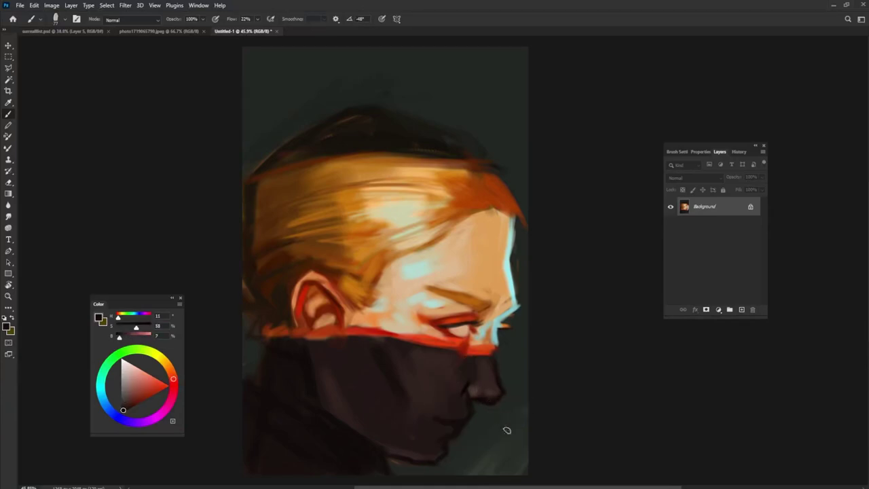
Soften the lower contour using nose-shadow and mid-brown mask tones.
{"action": "left_click", "coordinate": [488, 391], "text": "alt"}
{"action": "left_click", "coordinate": [470, 376], "text": "alt"}
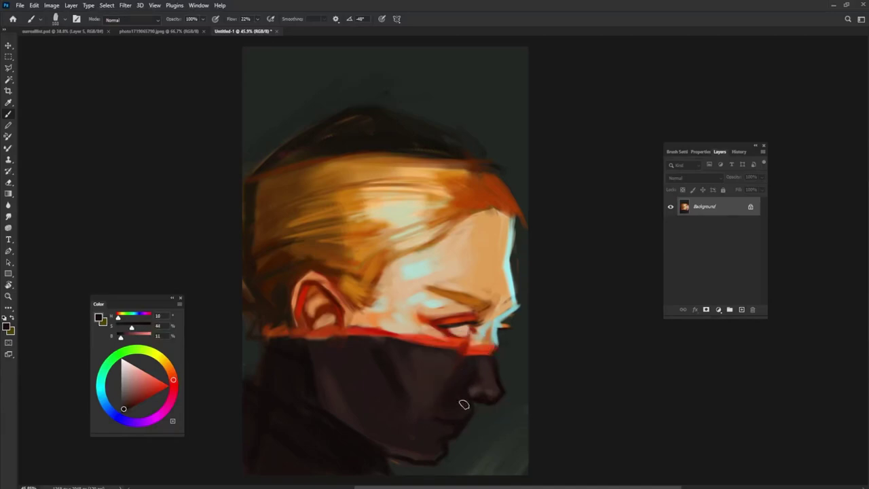
{"action": "left_click", "coordinate": [488, 380], "text": "alt"}
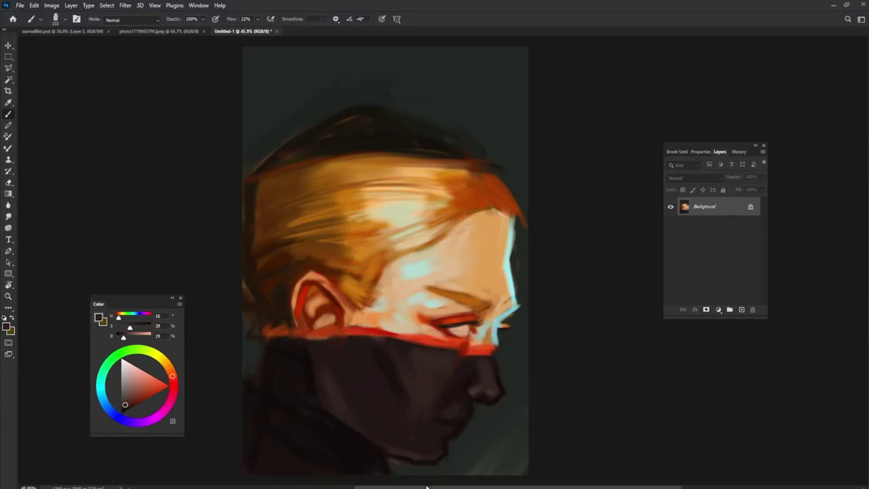
{"action": "left_click", "coordinate": [464, 382], "text": "alt"}
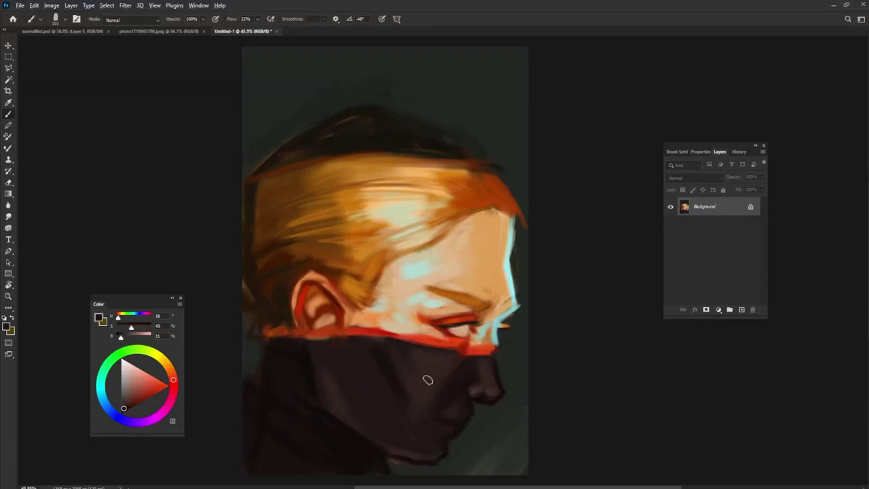
{"action": "left_click", "coordinate": [406, 346], "text": "alt"}
{"action": "left_click", "coordinate": [405, 358], "text": "alt"}
{"action": "left_click", "coordinate": [444, 398], "text": "alt"}
{"action": "left_click", "coordinate": [440, 407], "text": "alt"}
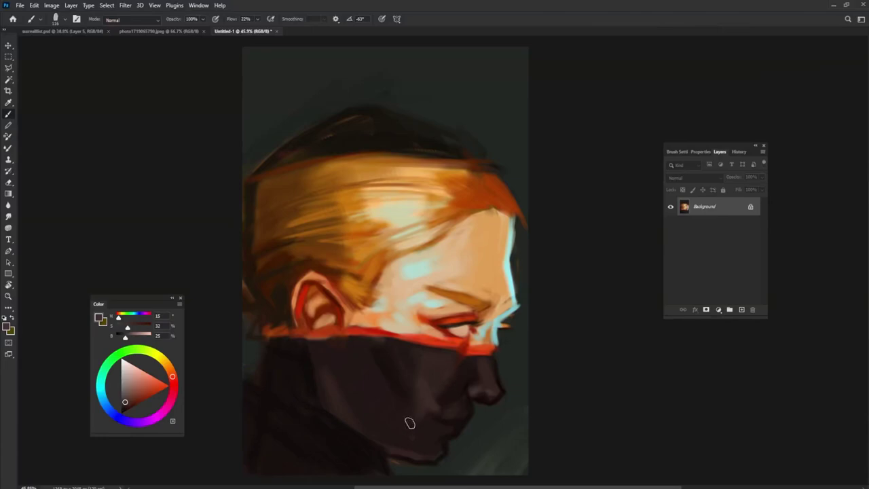
{"action": "left_click", "coordinate": [440, 384], "text": "alt"}
Touch up the bright red band under the eye and its dark red-brown edge.
{"action": "left_click", "coordinate": [464, 365], "text": "alt"}
{"action": "left_click", "coordinate": [461, 357], "text": "alt"}
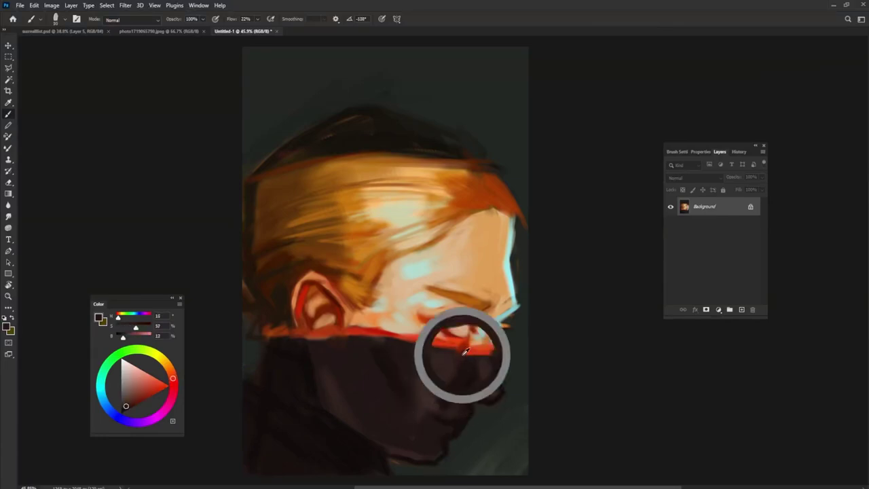
{"action": "left_click", "coordinate": [472, 351], "text": "alt"}
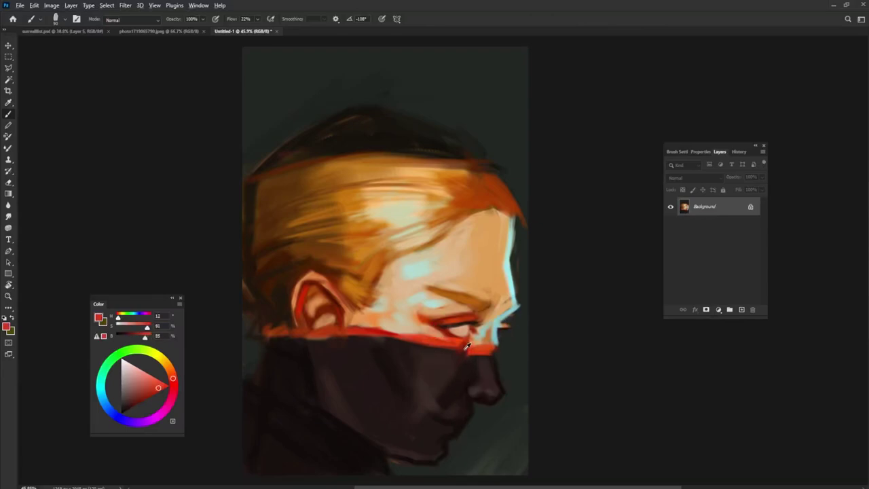
{"action": "left_click", "coordinate": [457, 370], "text": "alt"}
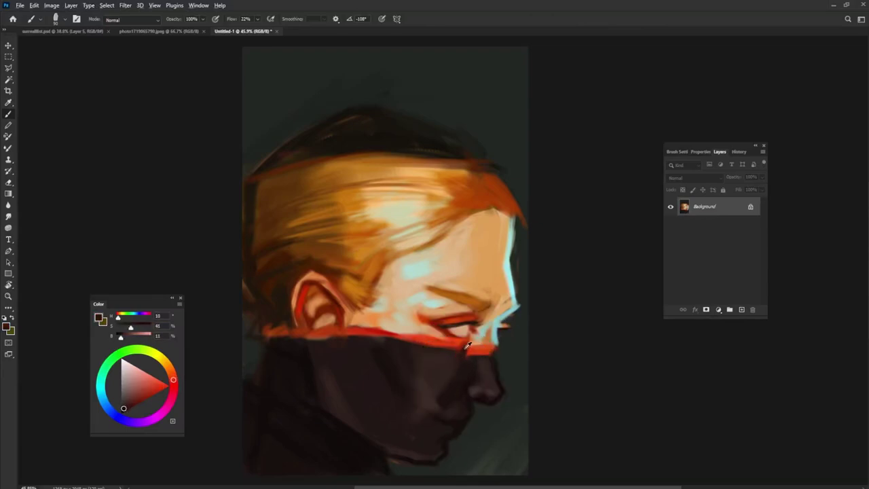
{"action": "left_click", "coordinate": [467, 342], "text": "alt"}
{"action": "left_click", "coordinate": [462, 347], "text": "alt"}
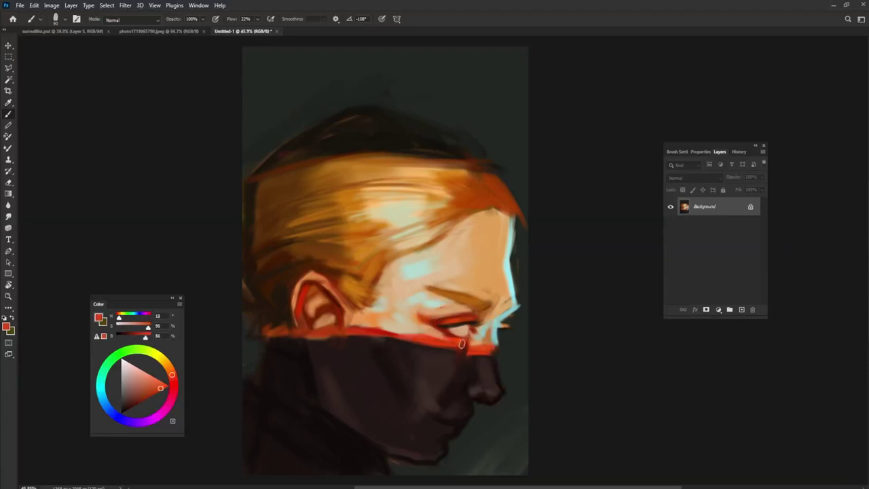
{"action": "left_click", "coordinate": [453, 358], "text": "alt"}
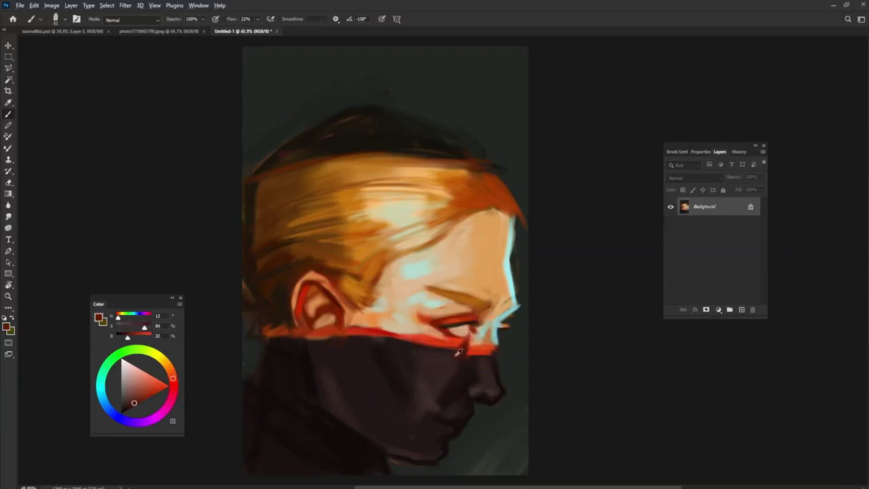
{"action": "left_click", "coordinate": [444, 355], "text": "alt"}
{"action": "left_click", "coordinate": [421, 345], "text": "alt"}
Repaint the nose tip and chin edge with cyan highlight and deep mask tones.
{"action": "left_click", "coordinate": [499, 329], "text": "alt"}
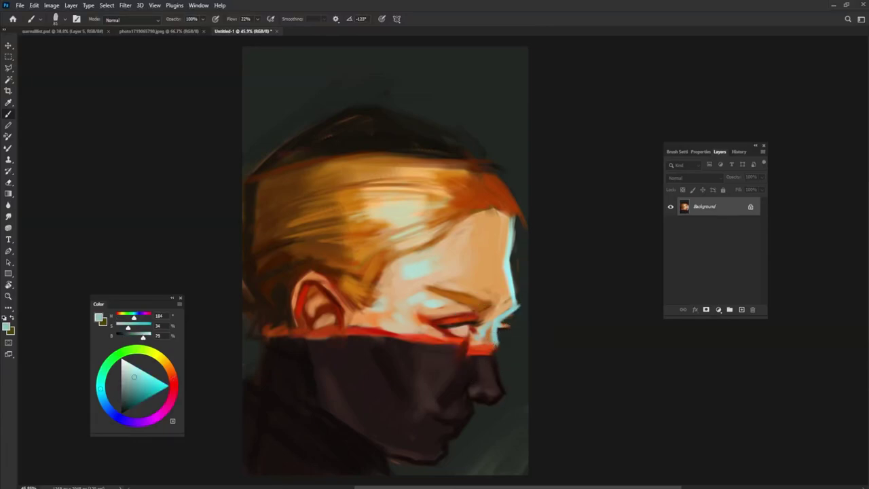
{"action": "left_click", "coordinate": [497, 360], "text": "alt"}
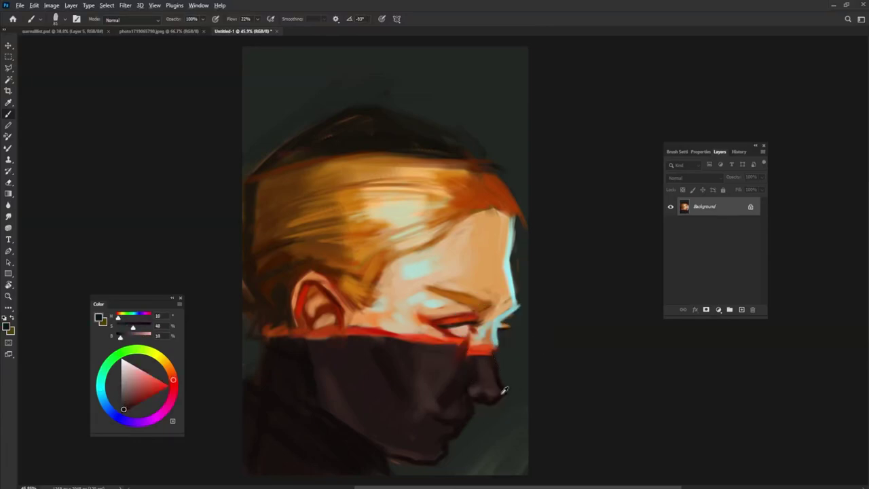
{"action": "left_click", "coordinate": [486, 351], "text": "alt"}
{"action": "left_click", "coordinate": [494, 366], "text": "alt"}
{"action": "left_click", "coordinate": [504, 387], "text": "alt"}
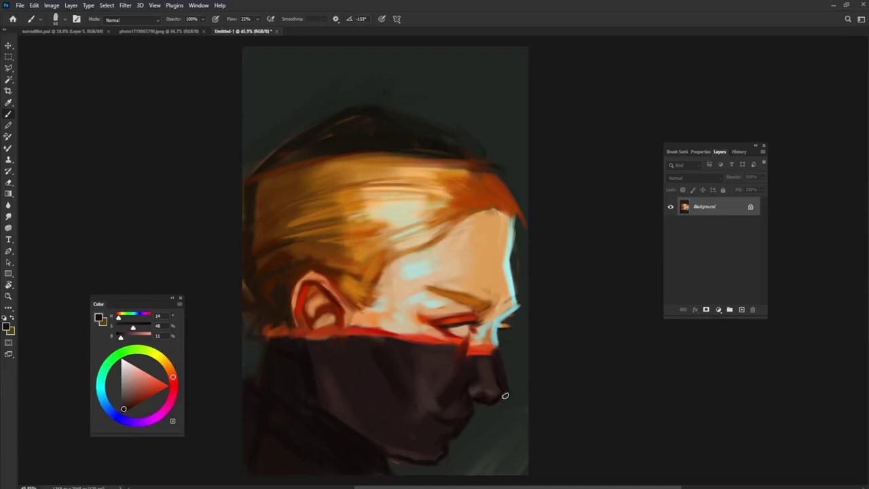
{"action": "left_click", "coordinate": [494, 358], "text": "alt"}
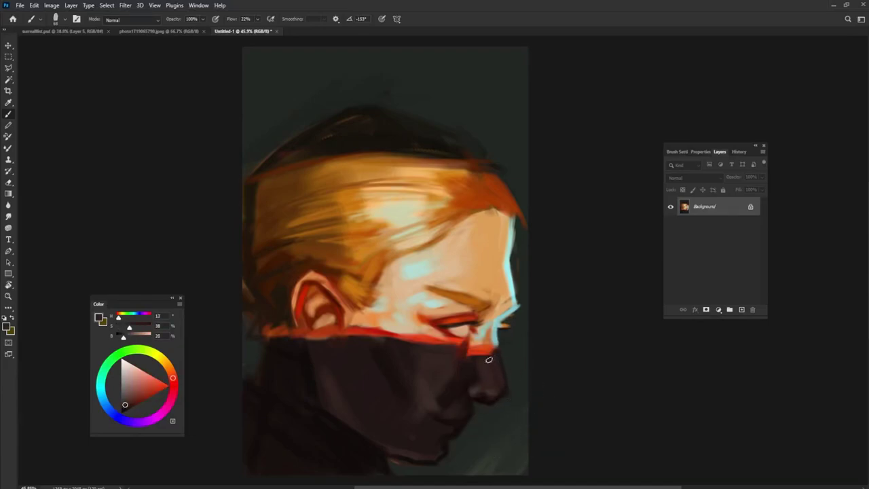
{"action": "left_click", "coordinate": [483, 393], "text": "alt"}
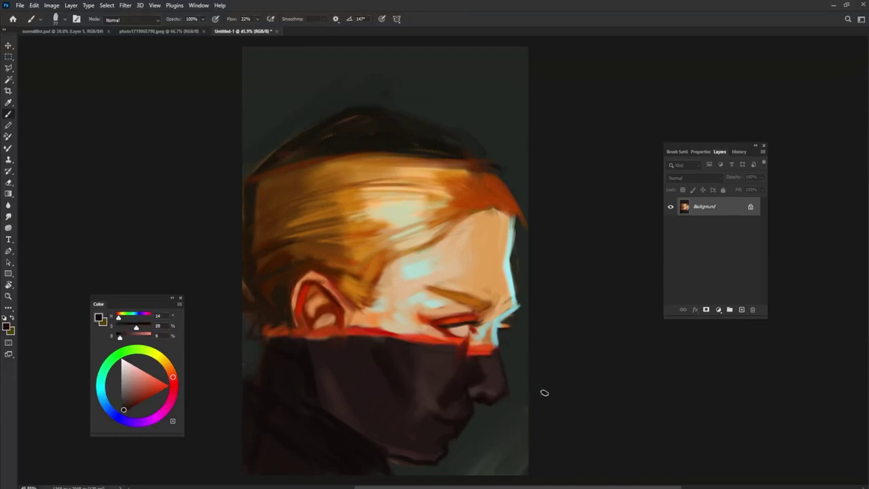
Lasso the mask's lower jaw, shift it down-right, and deselect.
{"action": "right_click", "coordinate": [505, 381], "text": "alt"}
{"action": "right_click", "coordinate": [497, 403], "text": "alt"}
{"action": "key", "text": "l"}
{"action": "left_click_drag", "start_coordinate": [465, 394], "coordinate": [488, 426]}
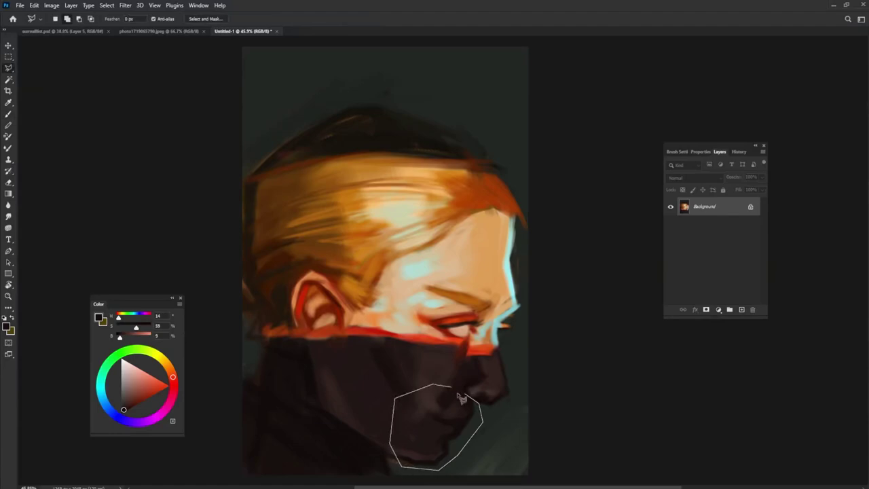
{"action": "left_click_drag", "start_coordinate": [488, 426], "coordinate": [469, 401]}
{"action": "key", "text": "v"}
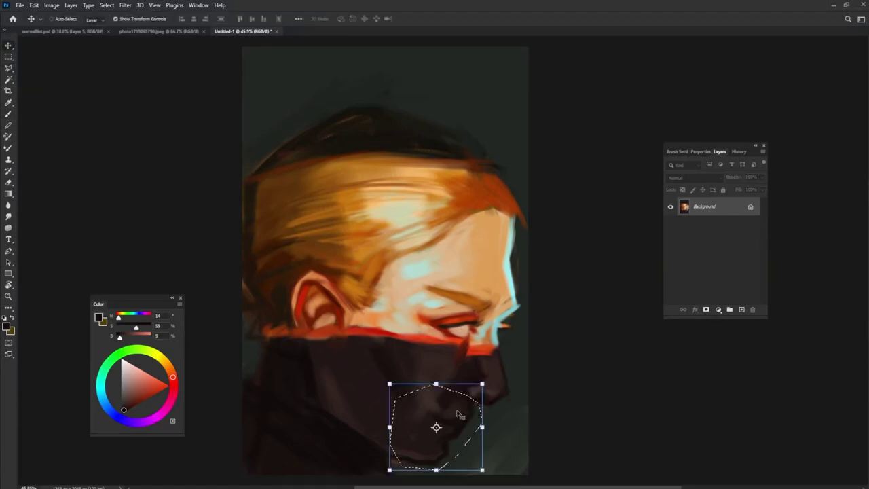
{"action": "left_click_drag", "start_coordinate": [463, 437], "coordinate": [466, 432]}
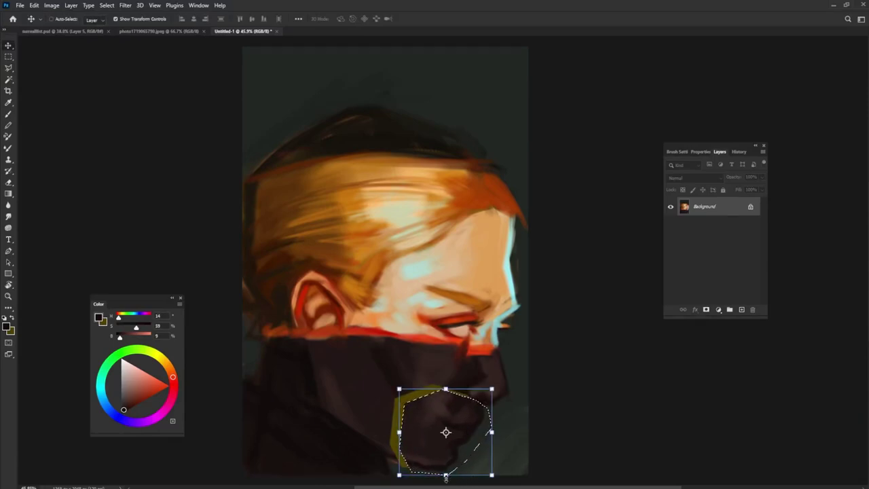
{"action": "key", "text": "ctrl+d"}
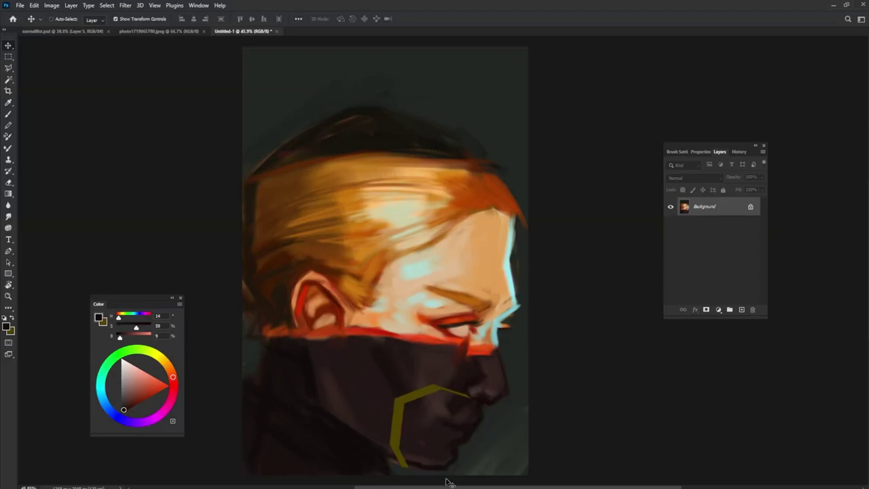
{"action": "key", "text": "b"}
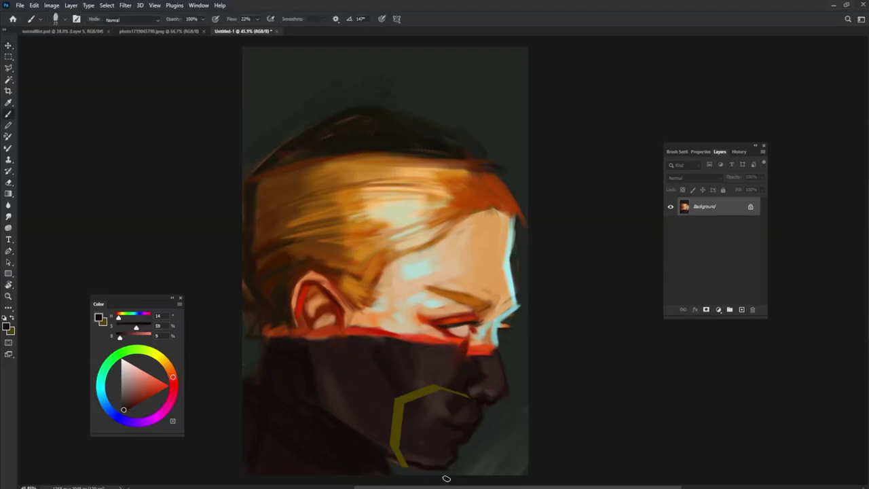
Sample dark mask browns near the mouth and angle the brush tip.
{"action": "left_click", "coordinate": [442, 375], "text": "alt"}
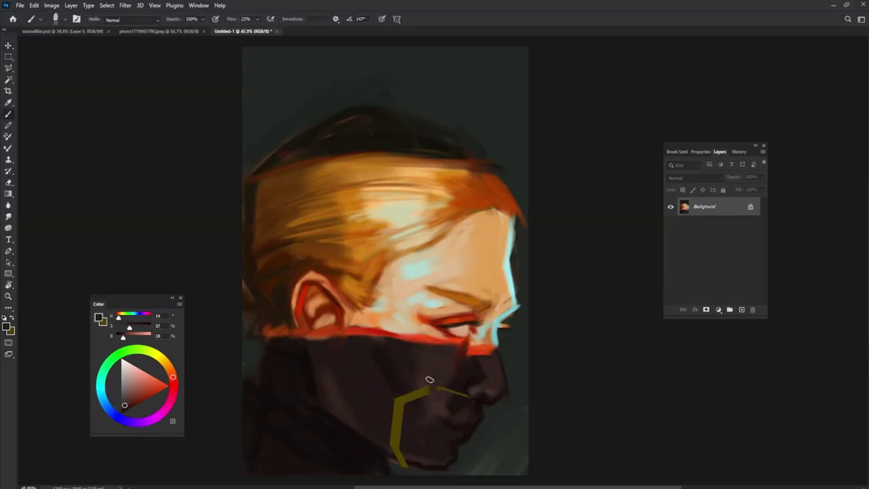
{"action": "left_click", "coordinate": [460, 392], "text": "alt"}
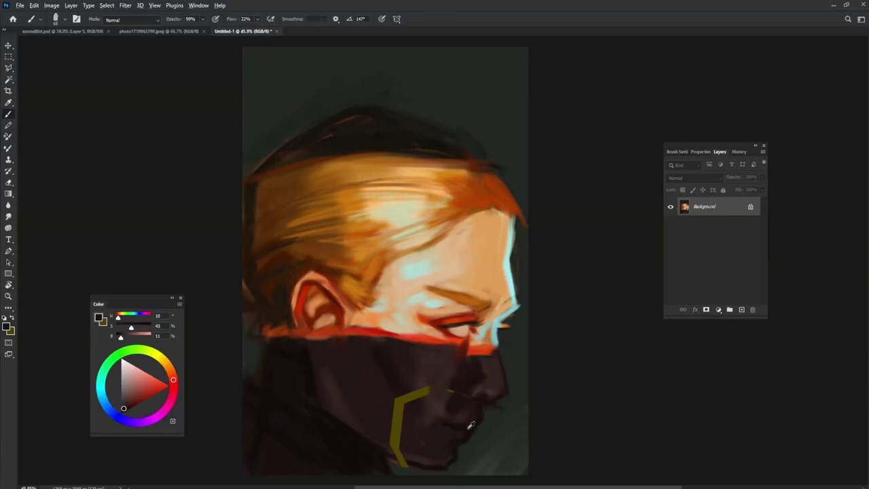
{"action": "left_click", "coordinate": [470, 425], "text": "alt"}
{"action": "left_click", "coordinate": [503, 405], "text": "alt"}
{"action": "key", "text": "shift+Right"}
{"action": "key", "text": "shift+Right"}
{"action": "key", "text": "shift+Right"}
{"action": "key", "text": "shift+Left"}
{"action": "key", "text": "shift+Left"}
{"action": "key", "text": "shift+Left"}
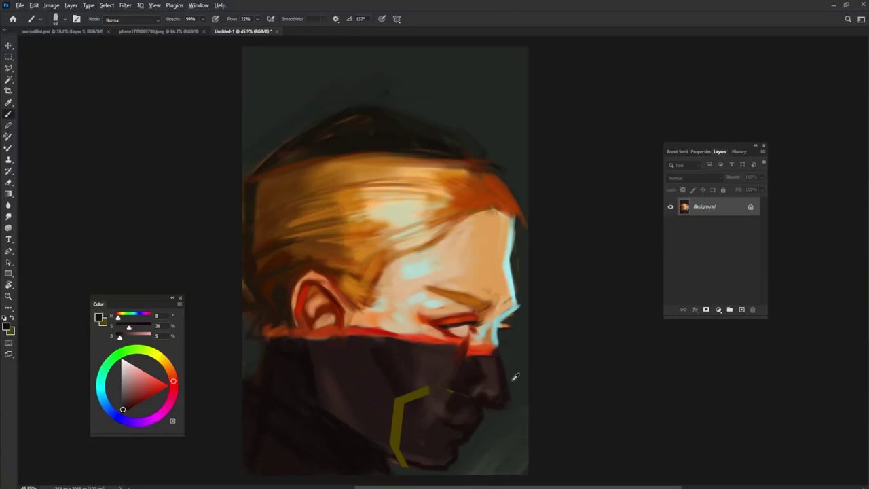
{"action": "left_click", "coordinate": [515, 376], "text": "alt"}
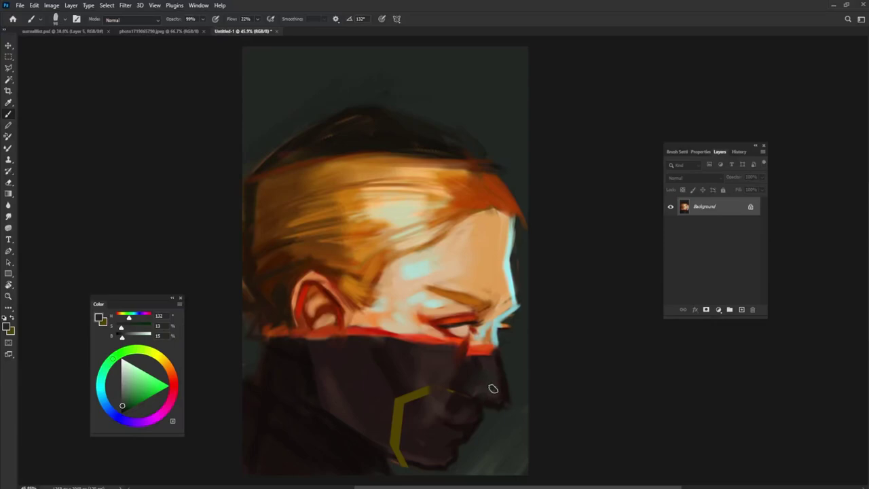
Set the brush to full opacity and repaint the nose edge with mask browns.
{"action": "left_click", "coordinate": [467, 370], "text": "alt"}
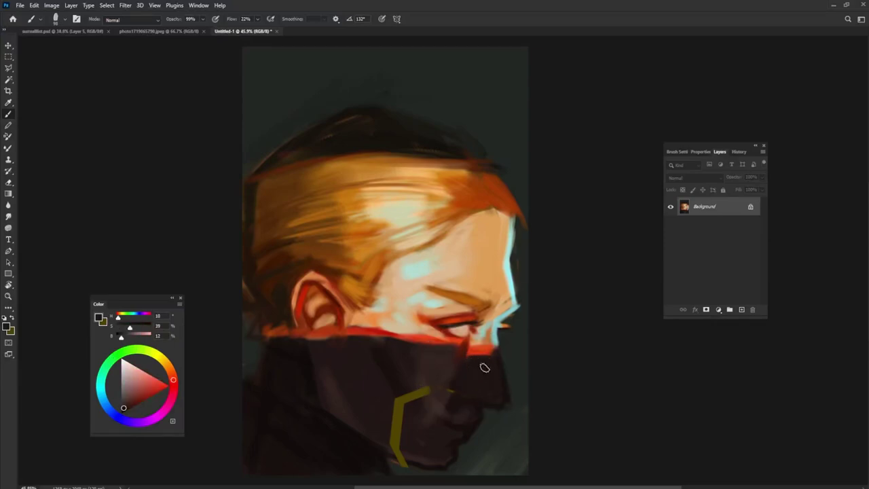
{"action": "left_click", "coordinate": [482, 381], "text": "alt"}
{"action": "left_click", "coordinate": [484, 389], "text": "alt"}
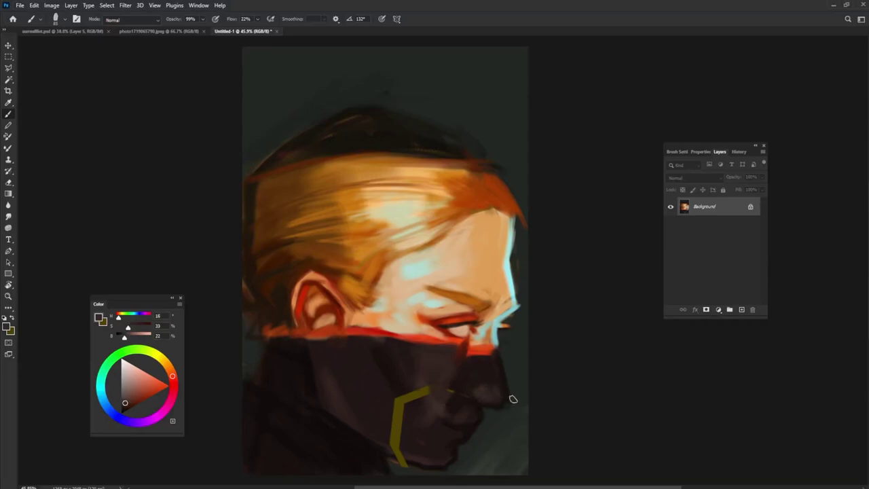
{"action": "key", "text": "0"}
{"action": "left_click", "coordinate": [490, 380], "text": "alt"}
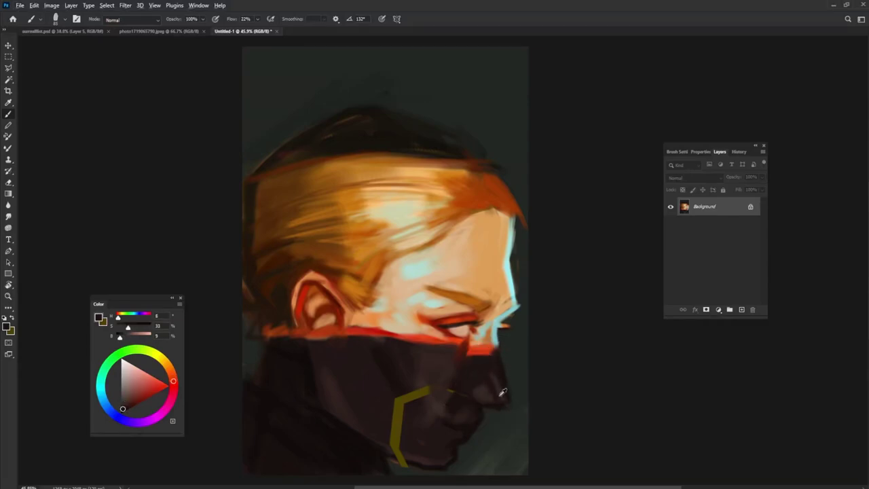
{"action": "left_click", "coordinate": [502, 392], "text": "alt"}
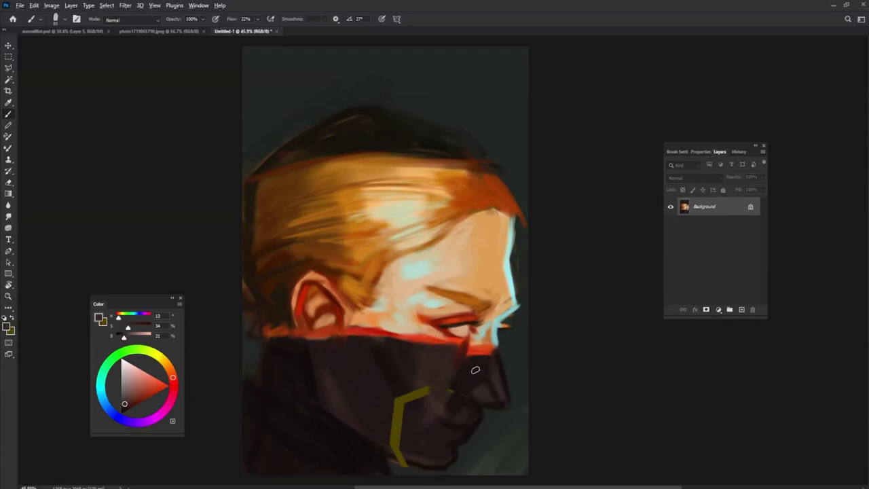
{"action": "key", "text": "shift+Left"}
{"action": "key", "text": "shift+Left"}
{"action": "key", "text": "shift+Left"}
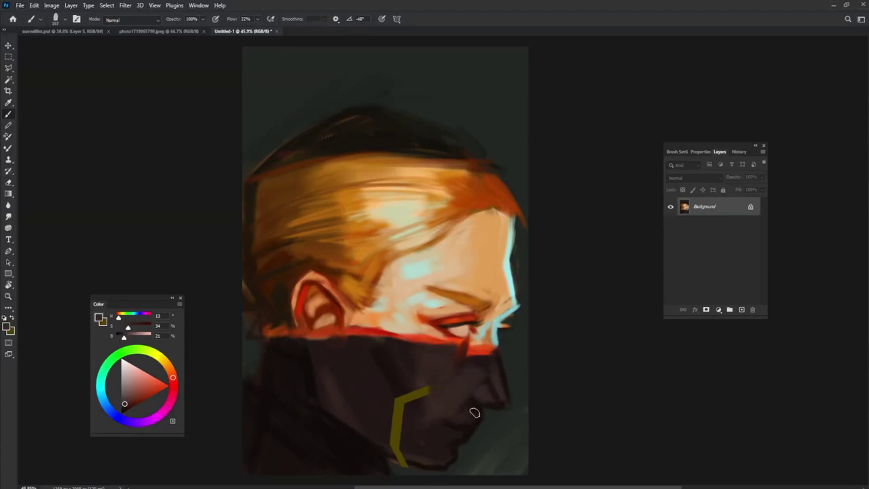
Reshape the mouth and chin edges with alternating browns and a near-black.
{"action": "left_click", "coordinate": [462, 393], "text": "alt"}
{"action": "left_click", "coordinate": [475, 374], "text": "alt"}
{"action": "key", "text": "shift+Right"}
{"action": "left_click", "coordinate": [480, 404], "text": "alt"}
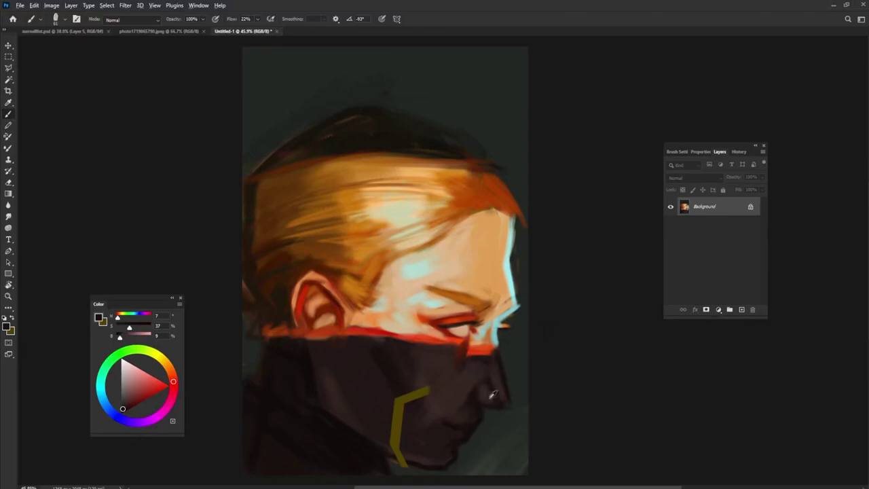
{"action": "left_click", "coordinate": [487, 390], "text": "alt"}
{"action": "key", "text": "shift+Left"}
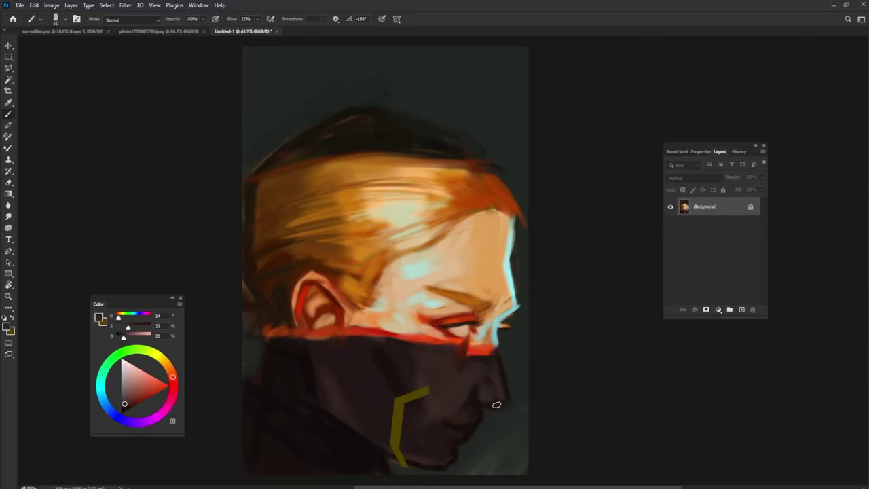
{"action": "left_click", "coordinate": [487, 421], "text": "alt"}
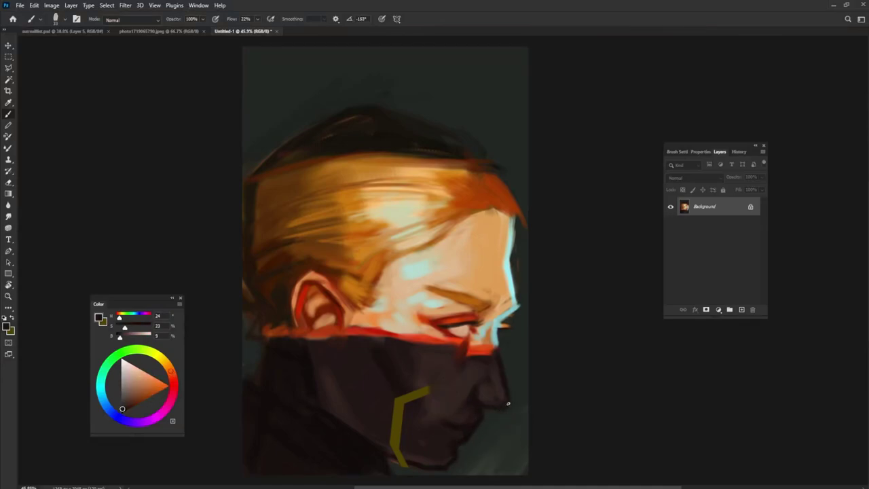
Paint out the olive-yellow line along the jaw with darkened mask brown.
{"action": "left_click", "coordinate": [481, 425], "text": "alt"}
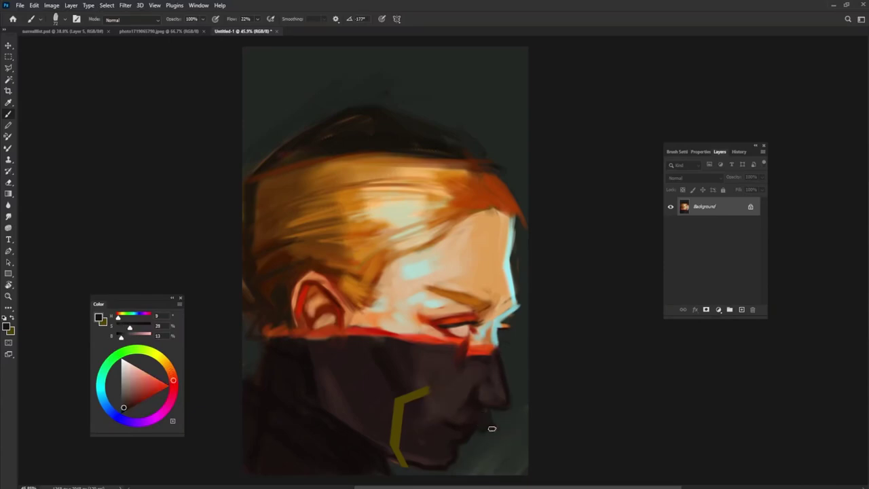
{"action": "left_click", "coordinate": [459, 418], "text": "alt"}
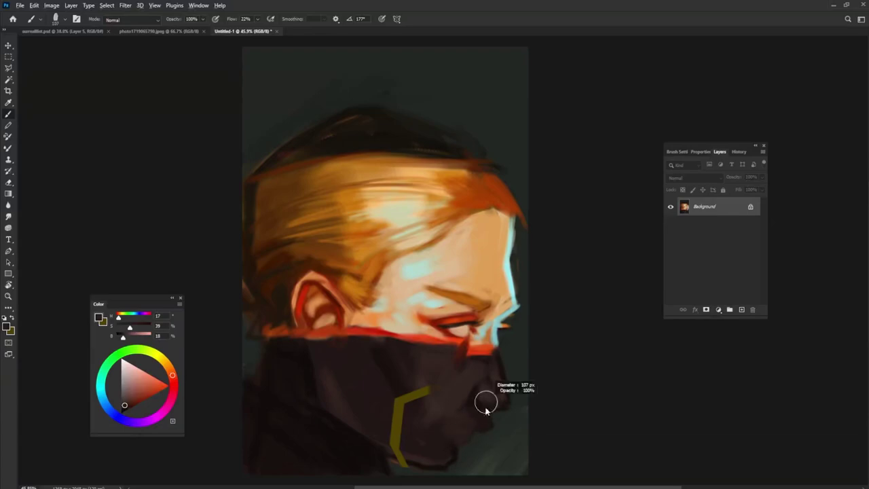
{"action": "left_click", "coordinate": [477, 402], "text": "alt"}
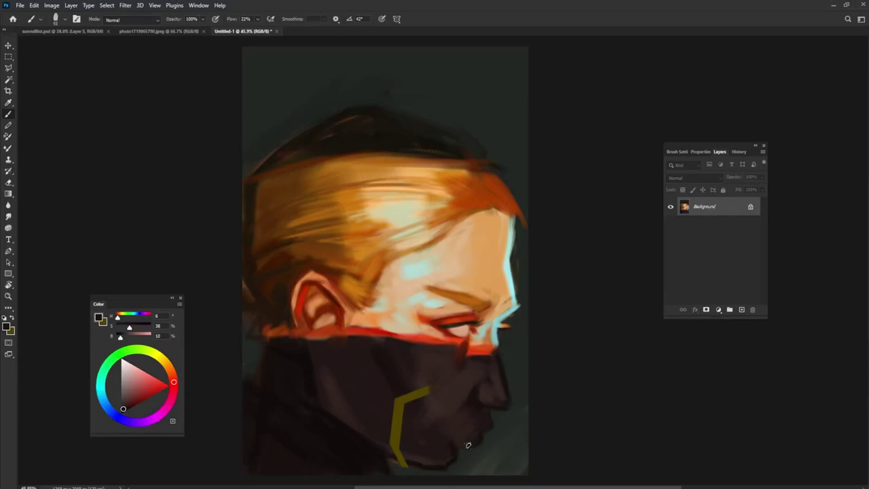
{"action": "left_click", "coordinate": [469, 422], "text": "alt"}
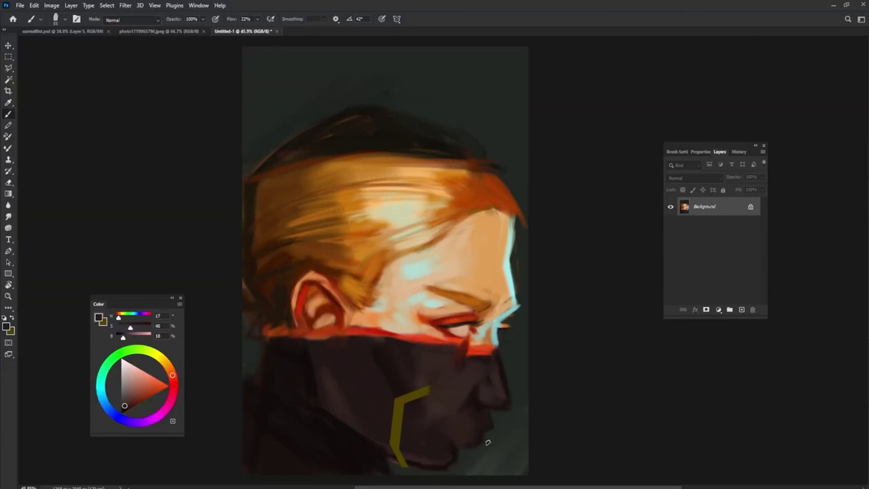
{"action": "left_click", "coordinate": [488, 442], "text": "alt"}
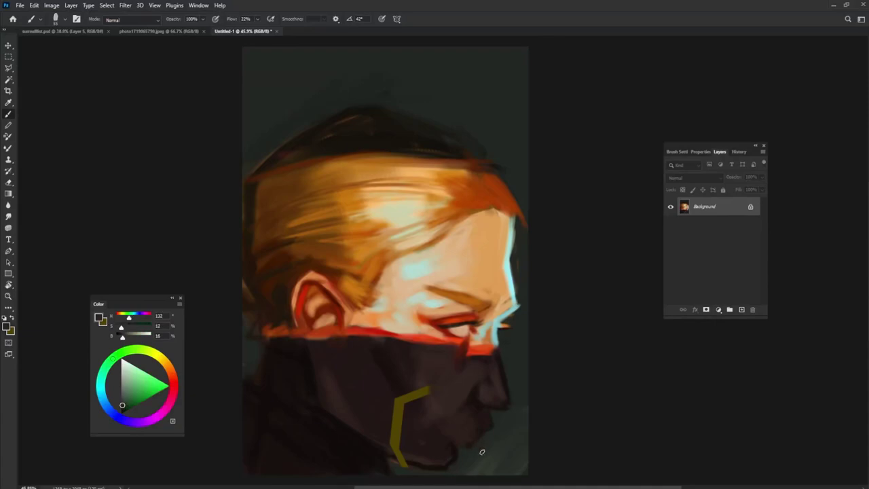
{"action": "left_click", "coordinate": [496, 424], "text": "alt"}
{"action": "left_click", "coordinate": [505, 387], "text": "alt"}
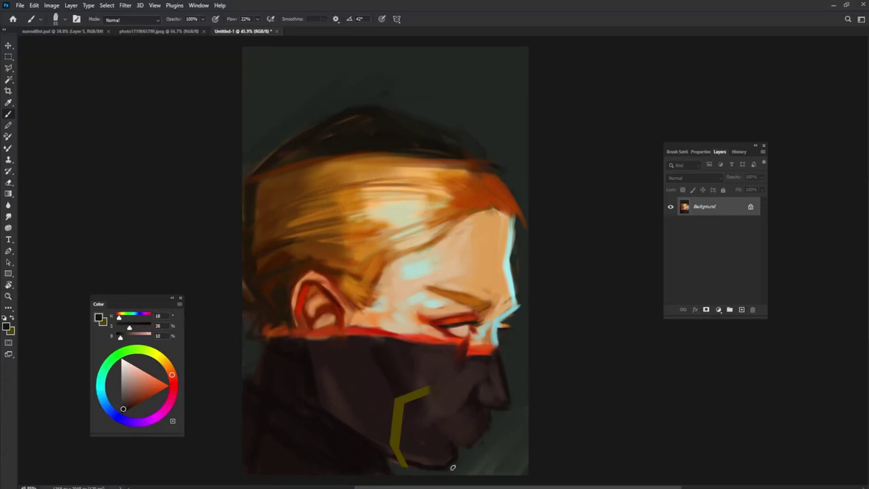
{"action": "left_click_drag", "start_coordinate": [121, 337], "coordinate": [118, 337]}
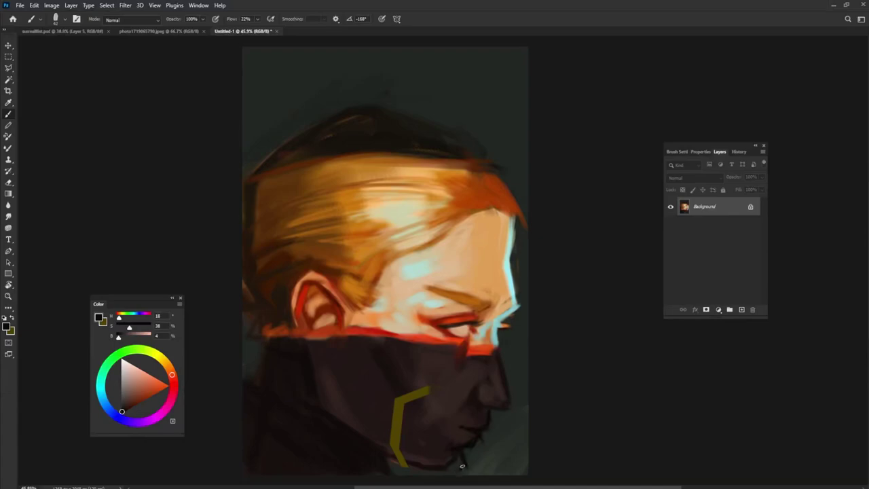
{"action": "key", "text": "shift+Right"}
{"action": "key", "text": "shift+Right"}
{"action": "key", "text": "shift+Right"}
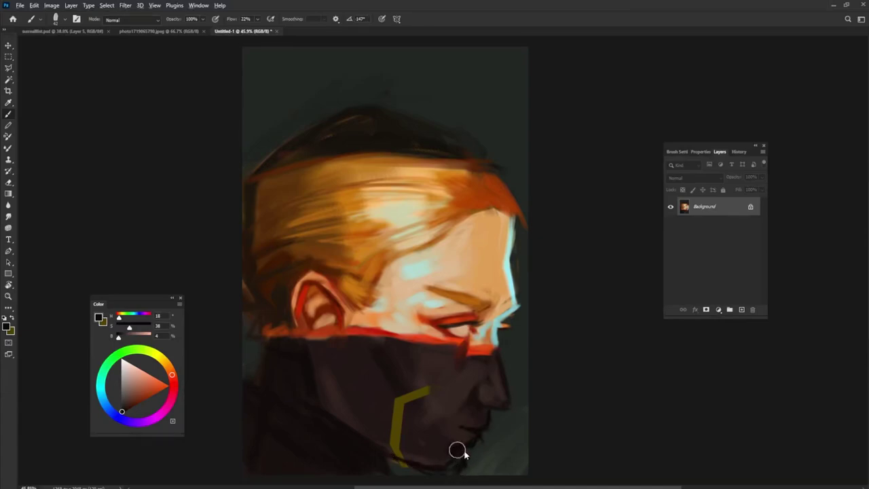
{"action": "left_click", "coordinate": [446, 446], "text": "alt"}
Paint out the olive lines on the mask and collar with lighter brown.
{"action": "mouse_move", "coordinate": [442, 463]}
{"action": "left_mouse_down"}
{"action": "mouse_move", "coordinate": [385, 431]}
{"action": "mouse_move", "coordinate": [388, 450]}
{"action": "mouse_move", "coordinate": [413, 388]}
{"action": "mouse_move", "coordinate": [392, 440]}
{"action": "left_mouse_up"}
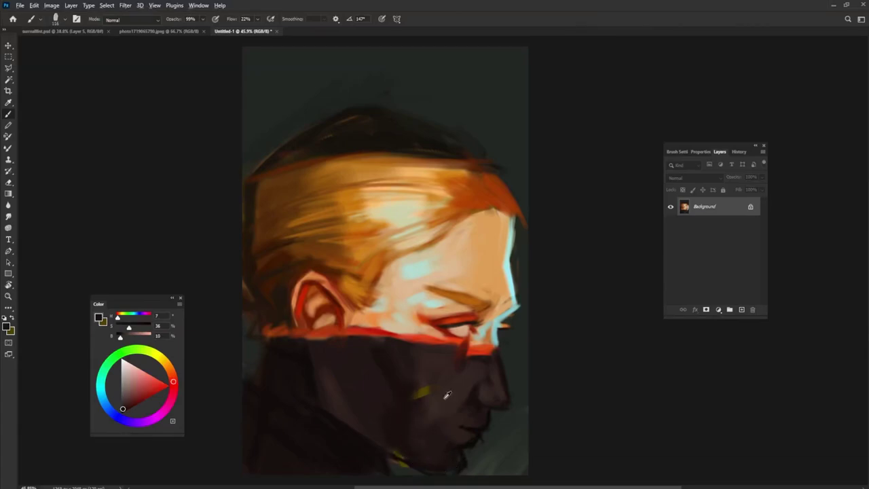
{"action": "left_click", "coordinate": [412, 375], "text": "alt"}
{"action": "left_click_drag", "start_coordinate": [413, 377], "coordinate": [425, 407]}
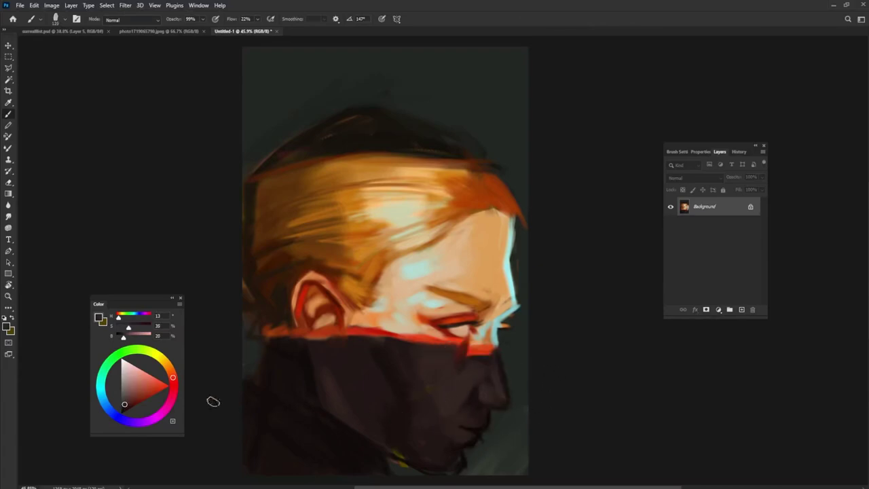
{"action": "left_click_drag", "start_coordinate": [122, 338], "coordinate": [130, 338]}
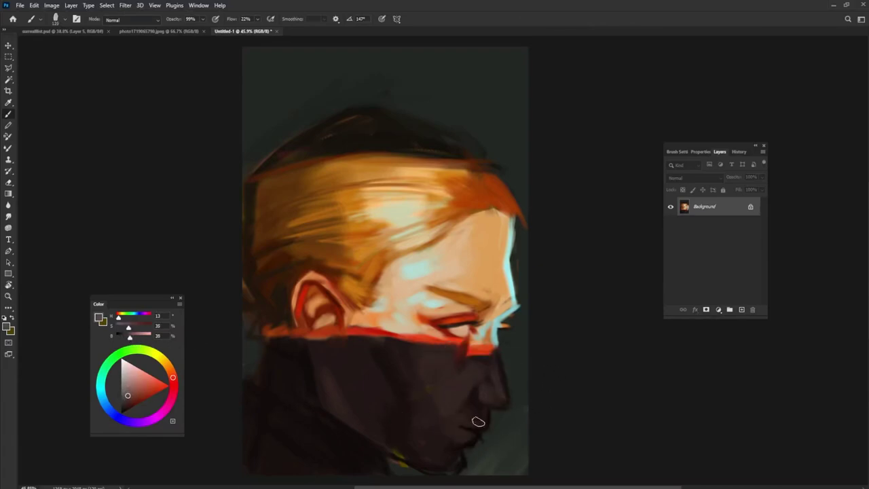
Paint the lip edge with alternating dark and lighter chin tones, full then slightly reduced opacity.
{"action": "left_click", "coordinate": [474, 399], "text": "alt"}
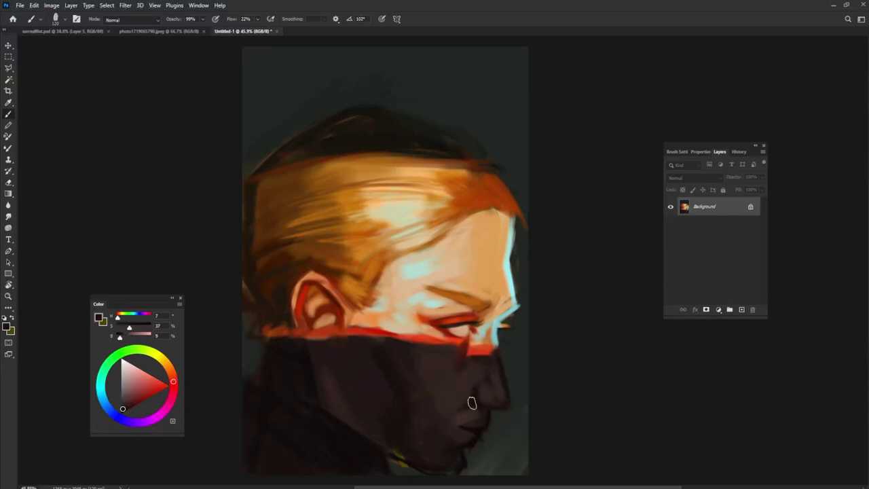
{"action": "key", "text": "0"}
{"action": "left_click", "coordinate": [484, 400], "text": "alt"}
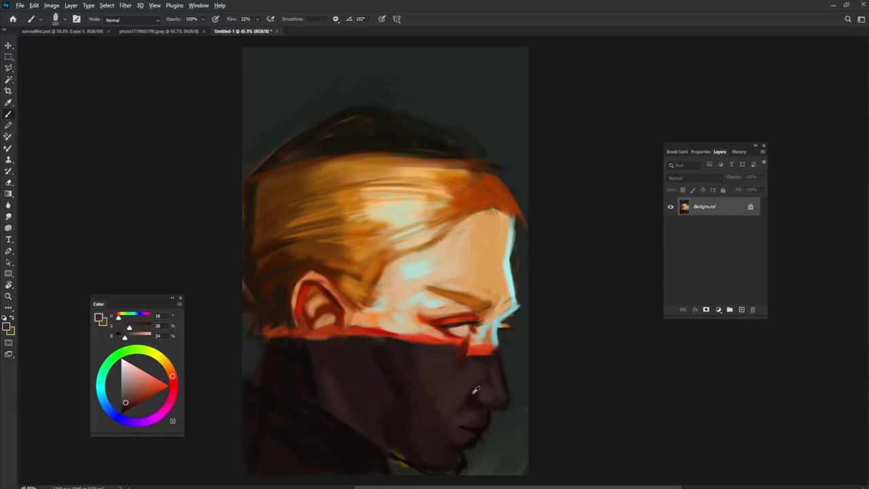
{"action": "left_click", "coordinate": [471, 397], "text": "alt"}
{"action": "left_click", "coordinate": [490, 392], "text": "alt"}
{"action": "key", "text": "9"}
{"action": "key", "text": "9"}
{"action": "left_click", "coordinate": [469, 394], "text": "alt"}
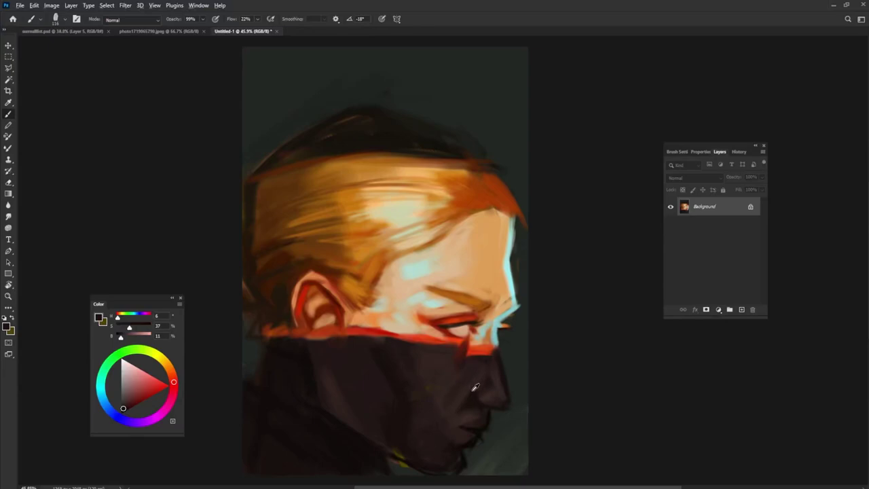
Shape the chin shadow using shadow browns, grey-green background and the mask's dark reddish shadow.
{"action": "left_click", "coordinate": [456, 405], "text": "alt"}
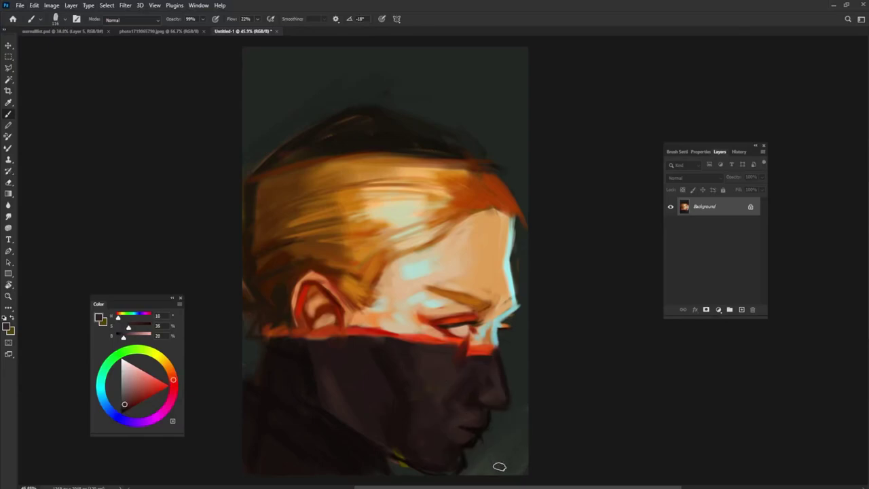
{"action": "left_click", "coordinate": [493, 426], "text": "alt"}
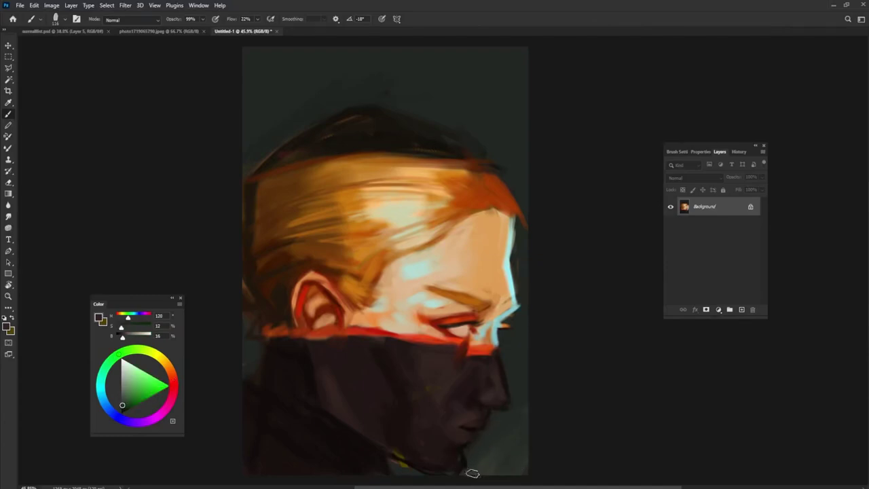
{"action": "key", "text": "0"}
{"action": "left_click", "coordinate": [460, 454], "text": "alt"}
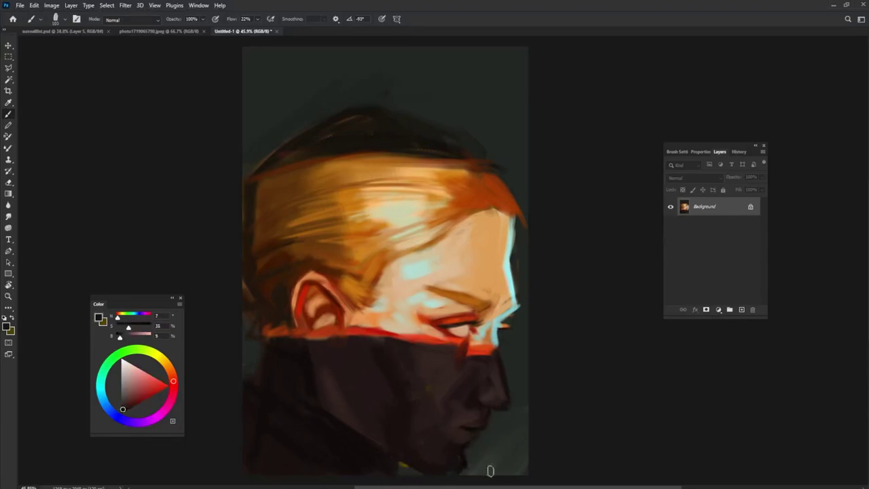
{"action": "left_click", "coordinate": [522, 368], "text": "alt"}
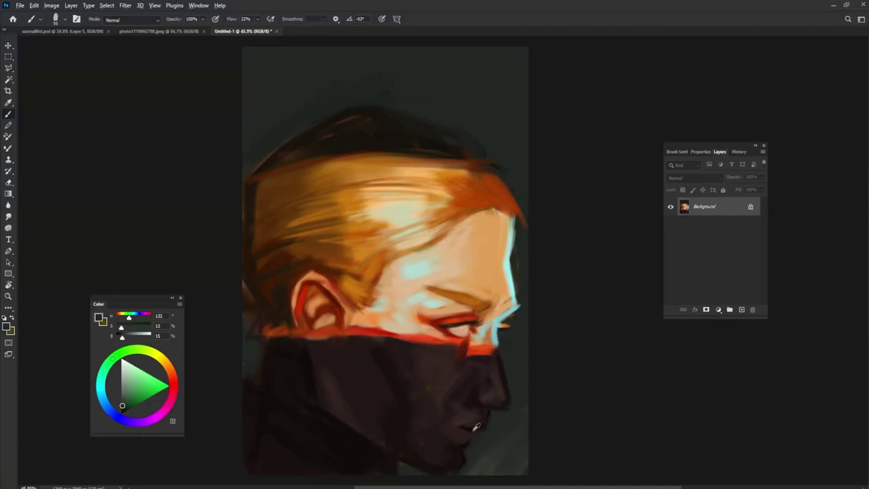
Refine the chin contour with dark, warm and near-black browns, plus bright red near the nose.
{"action": "left_click", "coordinate": [476, 427], "text": "alt"}
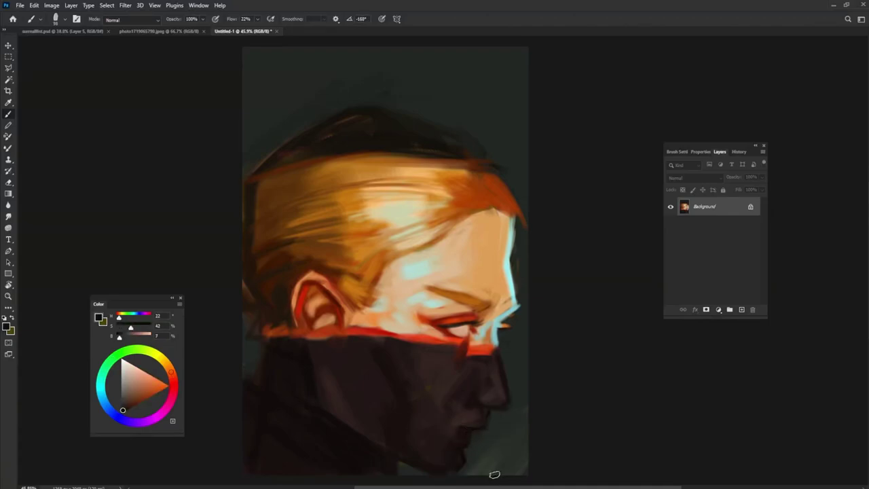
{"action": "left_click", "coordinate": [467, 432], "text": "alt"}
{"action": "left_click", "coordinate": [456, 419], "text": "alt"}
{"action": "left_click", "coordinate": [463, 427], "text": "alt"}
{"action": "left_click", "coordinate": [473, 426], "text": "alt"}
{"action": "left_click", "coordinate": [479, 422], "text": "alt"}
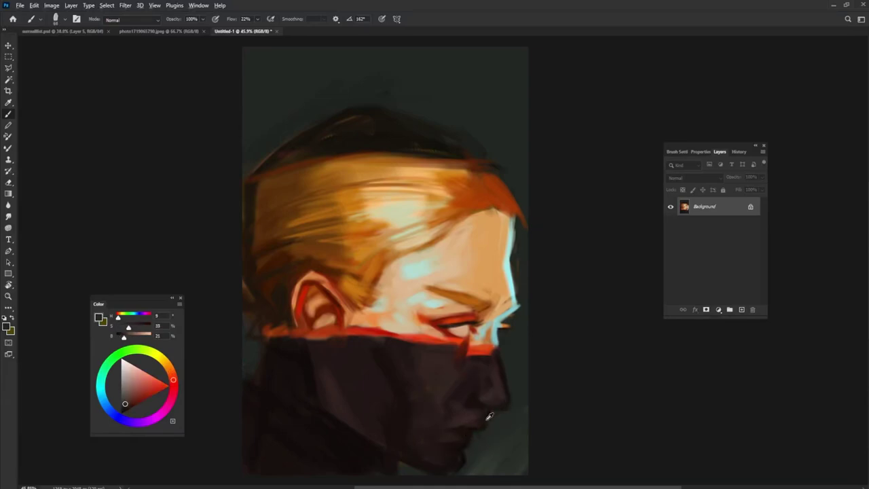
{"action": "left_click", "coordinate": [467, 451], "text": "alt"}
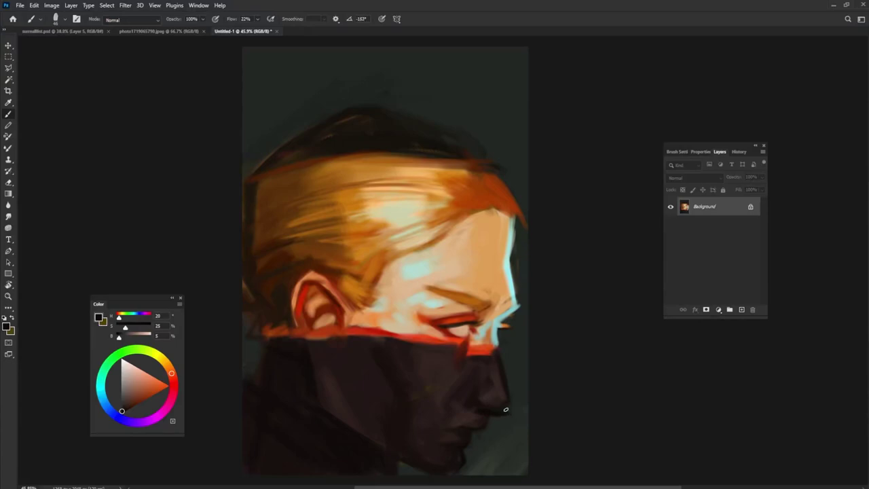
{"action": "left_click", "coordinate": [493, 353], "text": "alt"}
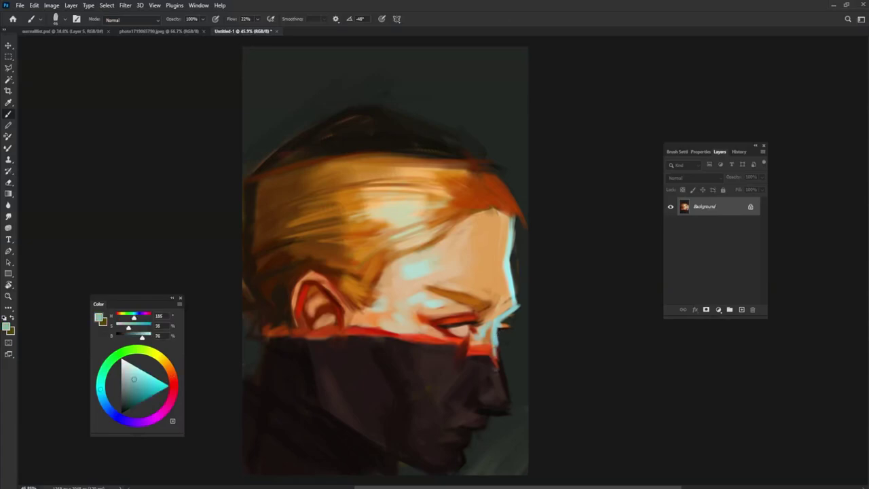
Repaint the nose tip with sampled dark browns, reds and grey-green background.
{"action": "left_click", "coordinate": [487, 357], "text": "alt"}
{"action": "left_click", "coordinate": [494, 358], "text": "alt"}
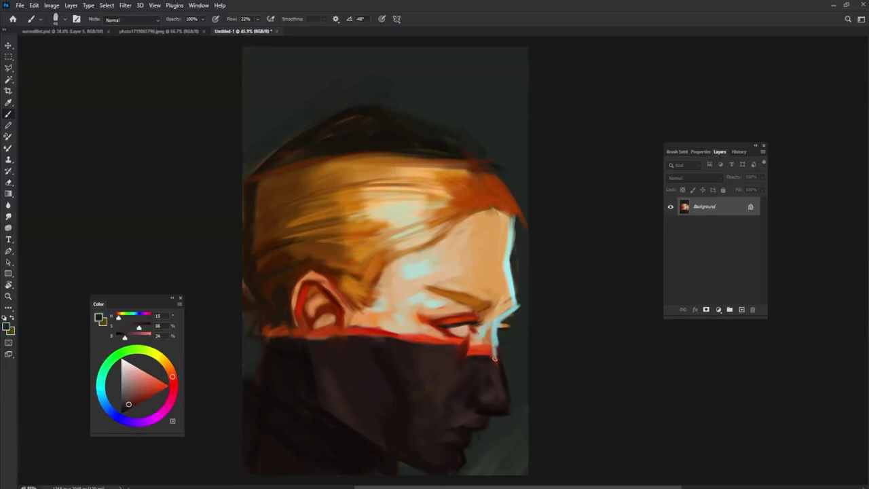
{"action": "left_click", "coordinate": [497, 346], "text": "alt"}
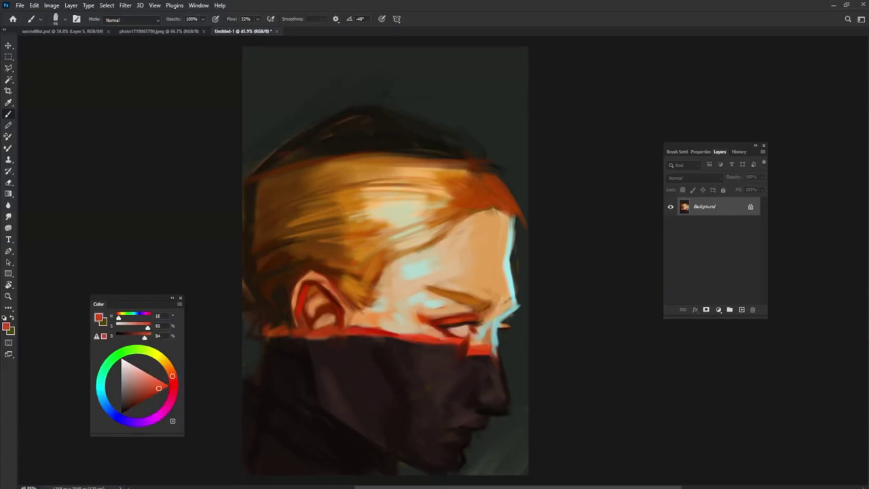
{"action": "left_click", "coordinate": [495, 341], "text": "alt"}
{"action": "left_click", "coordinate": [500, 355], "text": "alt"}
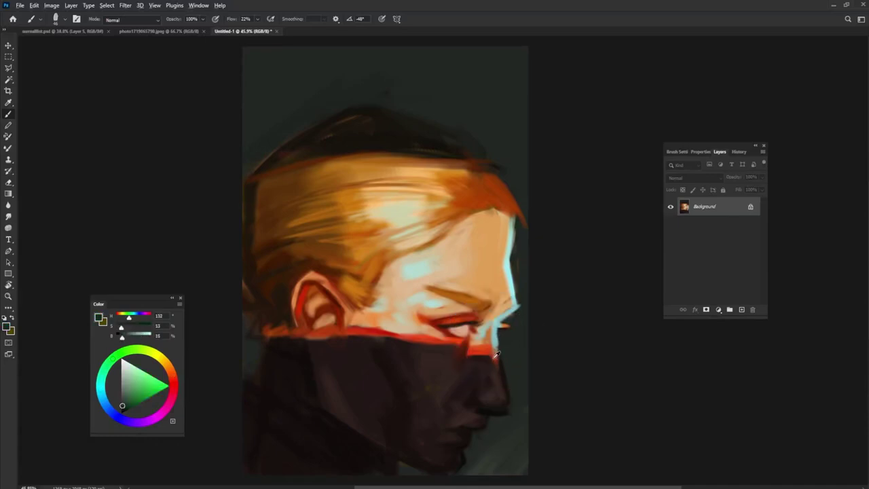
{"action": "left_click", "coordinate": [496, 358], "text": "alt"}
{"action": "left_click", "coordinate": [504, 367], "text": "alt"}
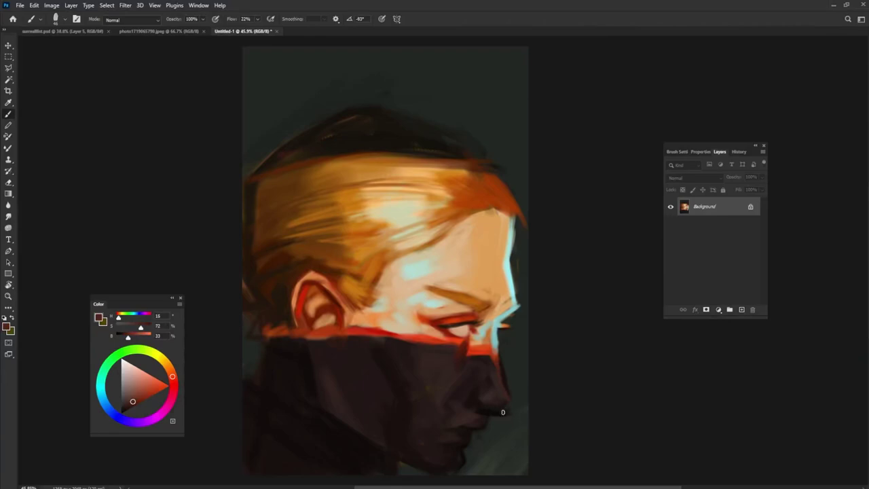
With a rotated brush angle, sharpen the nose underside using near-black, background and brownish-red tones.
{"action": "left_click", "coordinate": [508, 361], "text": "alt"}
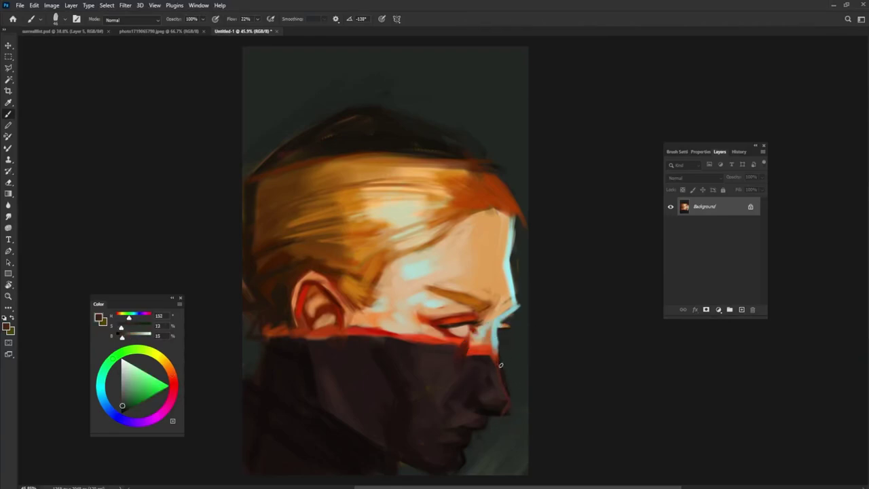
{"action": "left_click", "coordinate": [500, 410], "text": "alt"}
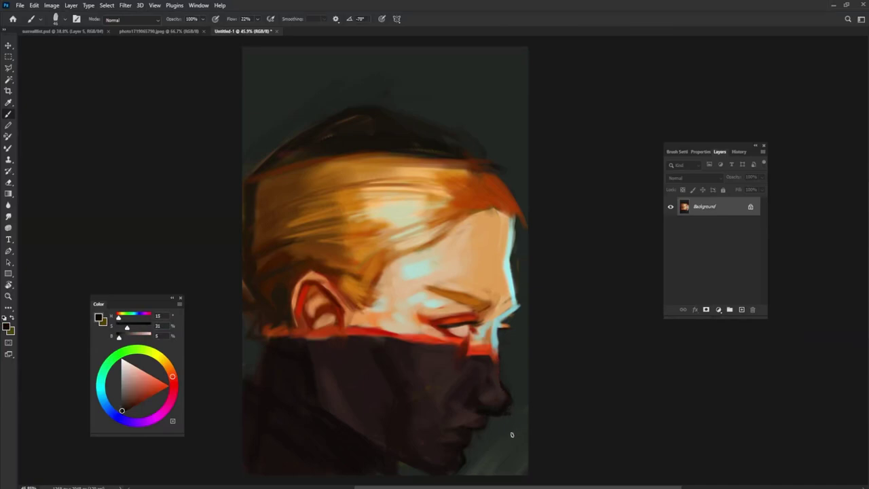
{"action": "key", "text": "shift+Right"}
{"action": "key", "text": "shift+Right"}
{"action": "left_click", "coordinate": [495, 380], "text": "alt"}
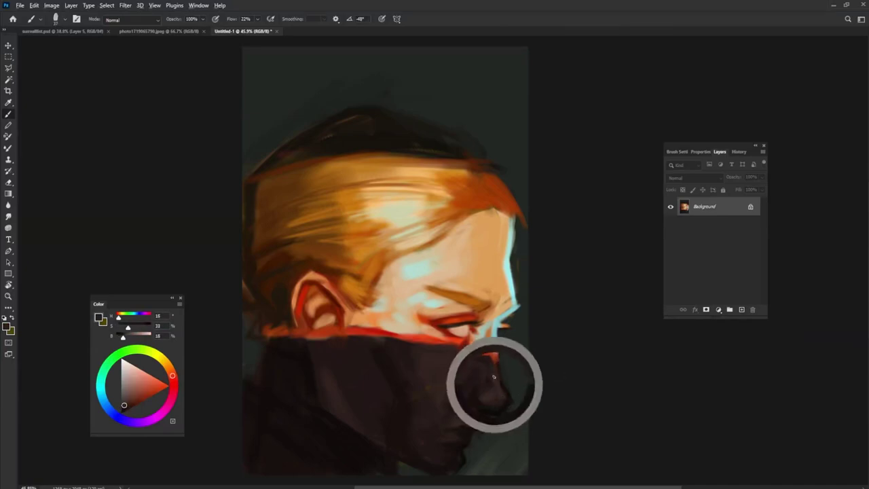
{"action": "left_click", "coordinate": [514, 396], "text": "alt"}
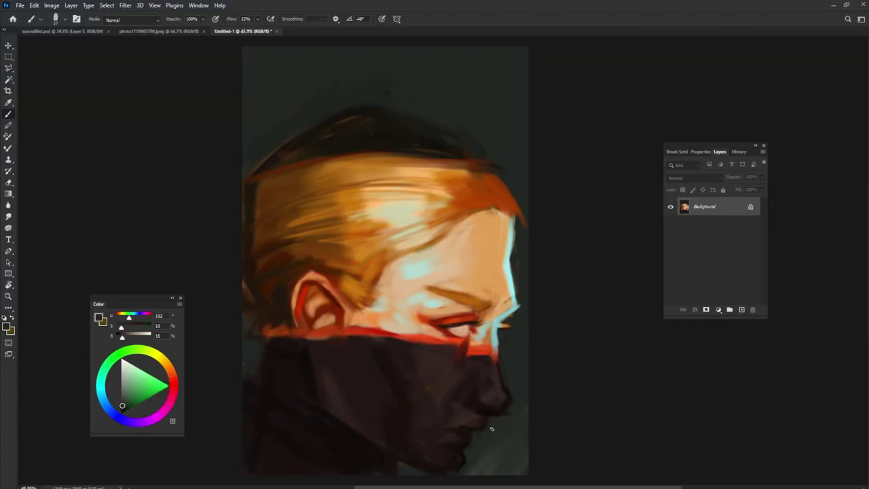
{"action": "left_click", "coordinate": [491, 412], "text": "alt"}
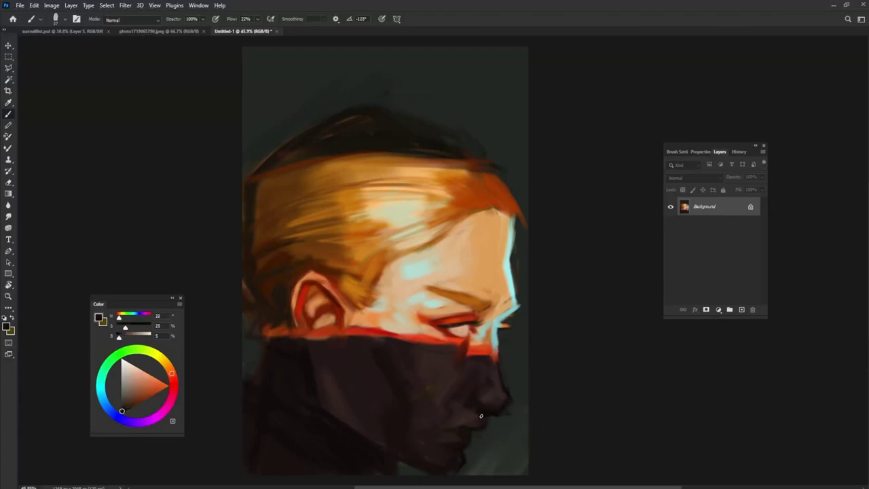
{"action": "left_click", "coordinate": [490, 396], "text": "alt"}
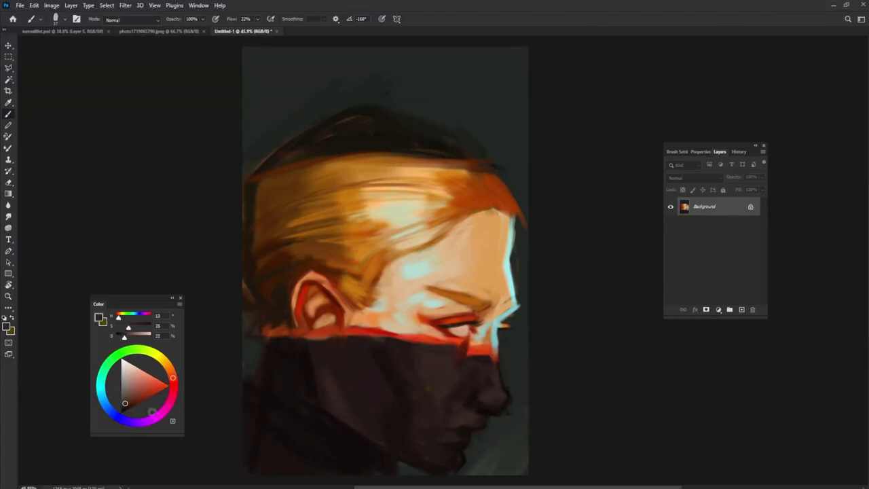
{"action": "left_click", "coordinate": [493, 399], "text": "alt"}
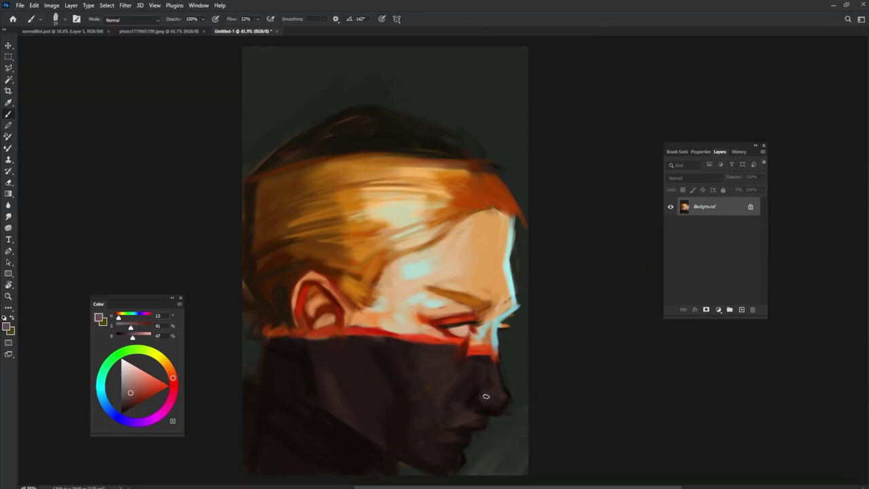
At 99% brush opacity, paint the nostril and nose highlight in dark and red-browns.
{"action": "key", "text": "9"}
{"action": "key", "text": "9"}
{"action": "left_click", "coordinate": [481, 402], "text": "alt"}
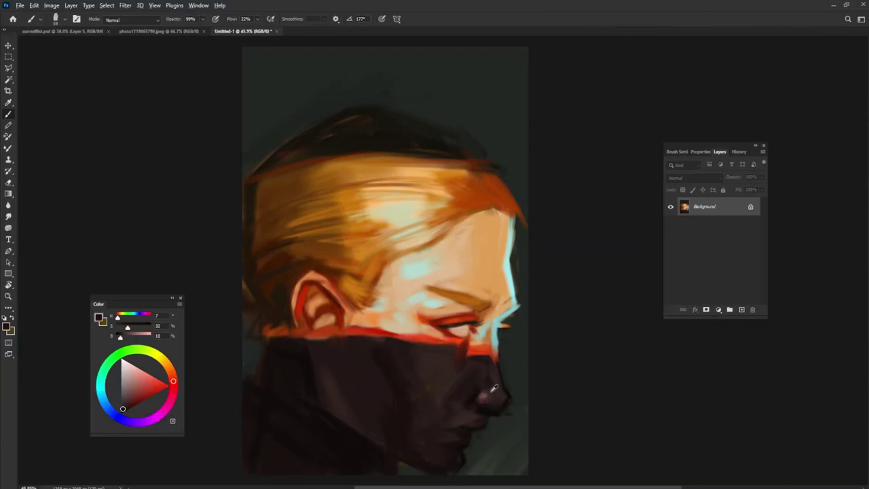
{"action": "left_click", "coordinate": [491, 391], "text": "alt"}
{"action": "left_click", "coordinate": [486, 410], "text": "alt"}
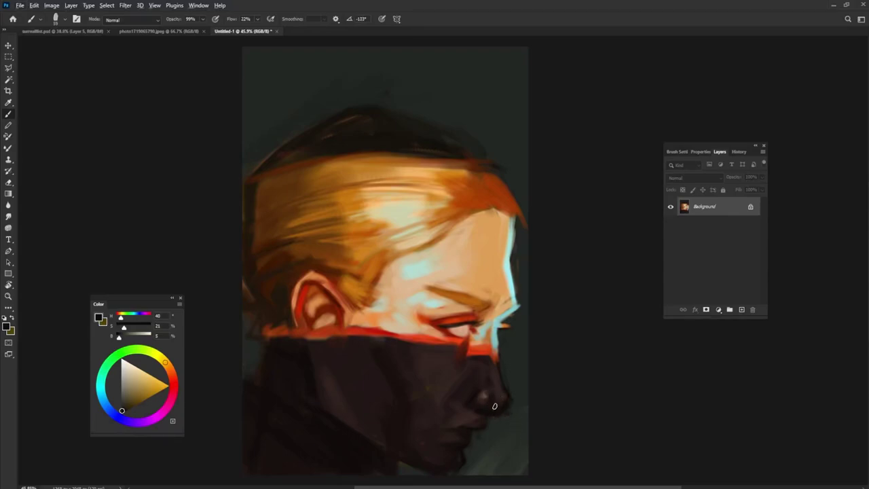
{"action": "left_click", "coordinate": [493, 401], "text": "alt"}
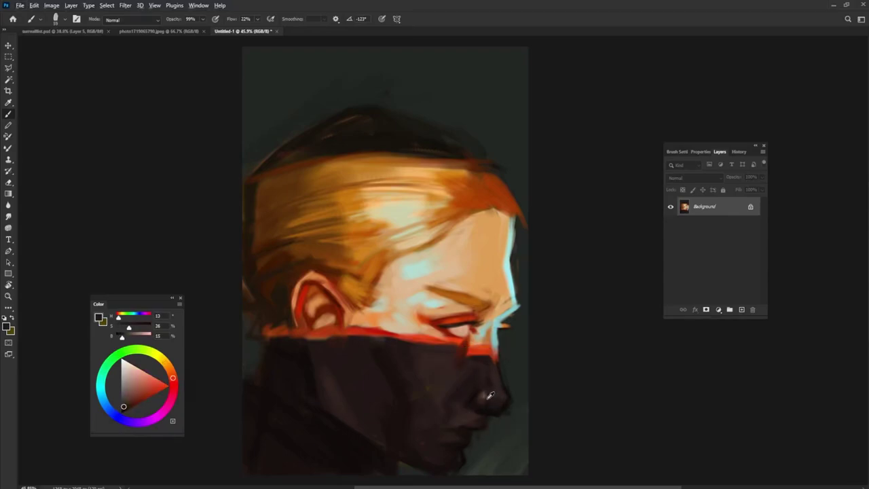
{"action": "left_click", "coordinate": [490, 395], "text": "alt"}
Rotate the brush 45 degrees and blend the chin into the jaw at full opacity.
{"action": "key", "text": "shift+Left"}
{"action": "key", "text": "shift+Left"}
{"action": "key", "text": "shift+Left"}
{"action": "left_click", "coordinate": [494, 416], "text": "alt"}
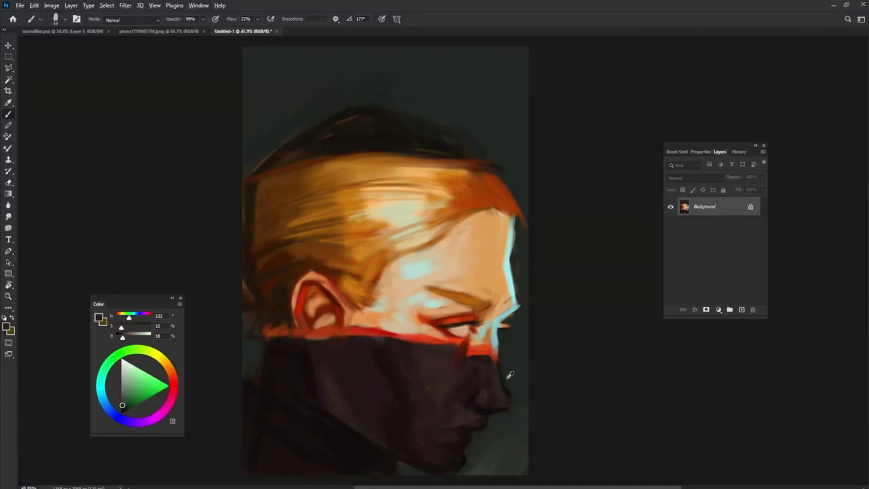
{"action": "key", "text": "0"}
{"action": "left_click", "coordinate": [493, 406], "text": "alt"}
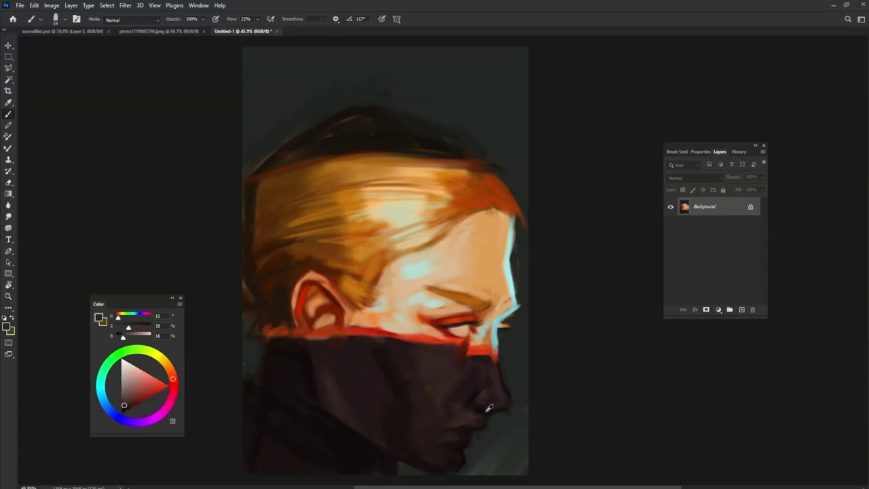
{"action": "left_click", "coordinate": [484, 413], "text": "alt"}
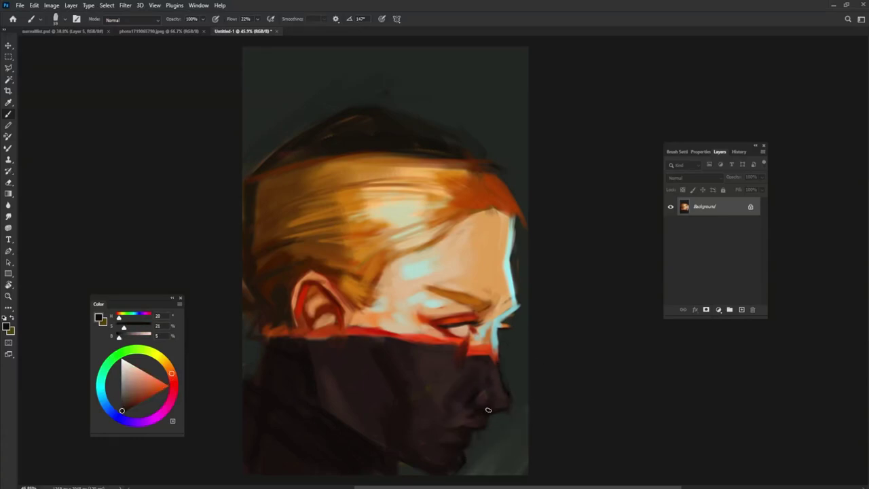
{"action": "left_click", "coordinate": [475, 420], "text": "alt"}
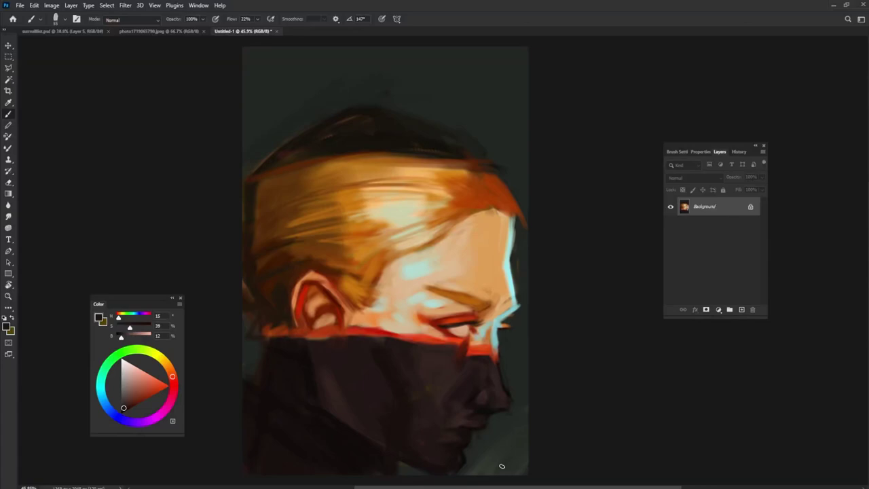
Sample near-black mask tones, testing brush angle and 90% then full opacity.
{"action": "left_click", "coordinate": [484, 405], "text": "alt"}
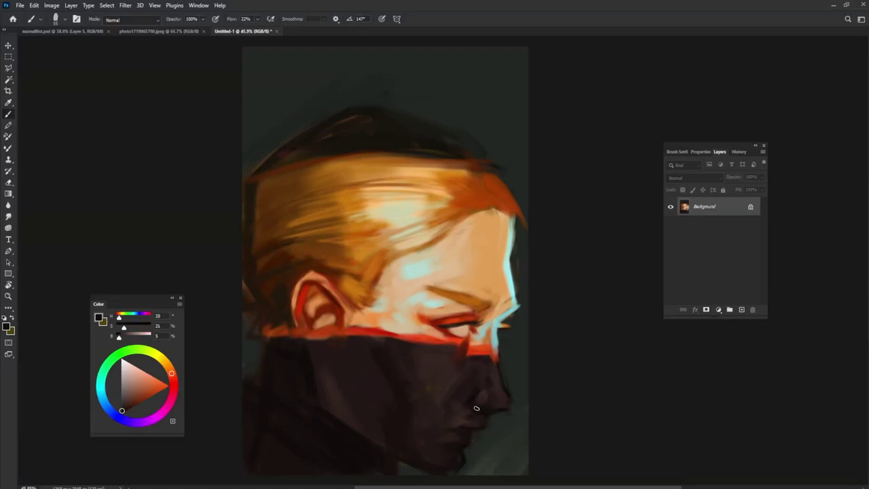
{"action": "key", "text": "shift+Right"}
{"action": "key", "text": "shift+Left"}
{"action": "left_click", "coordinate": [487, 392], "text": "alt"}
{"action": "left_click", "coordinate": [497, 396], "text": "alt"}
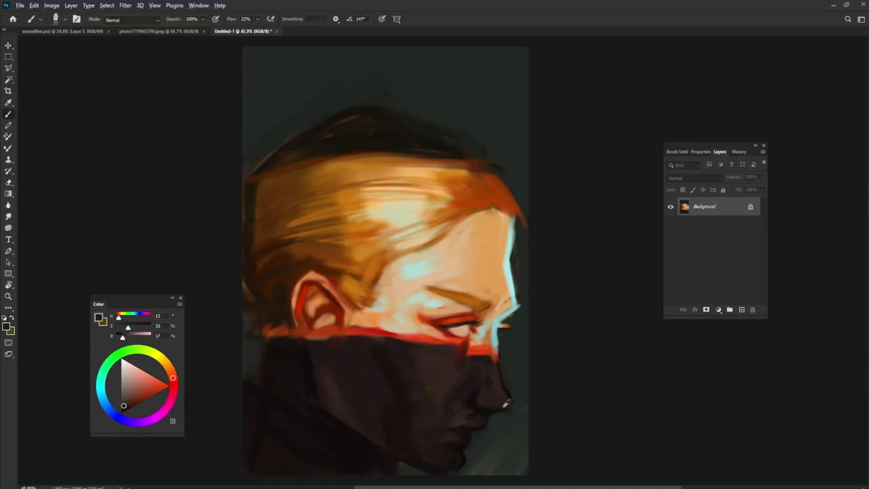
{"action": "left_click", "coordinate": [490, 403], "text": "alt"}
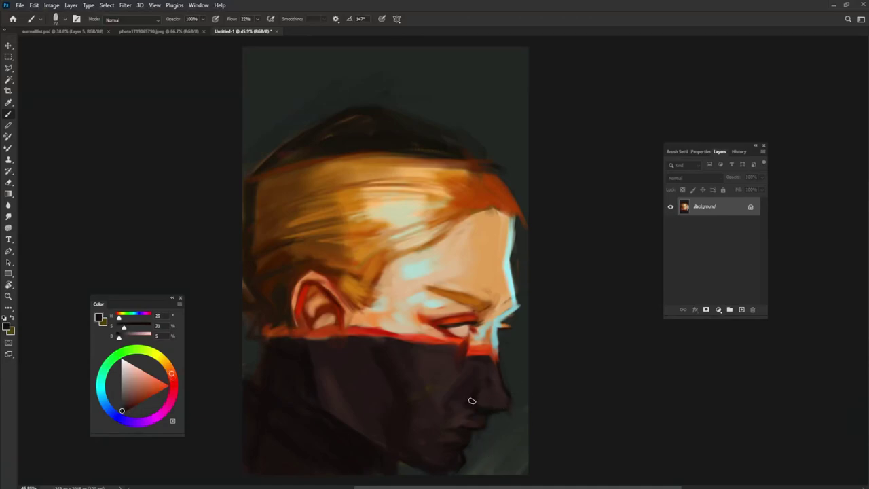
{"action": "left_click", "coordinate": [468, 379], "text": "alt"}
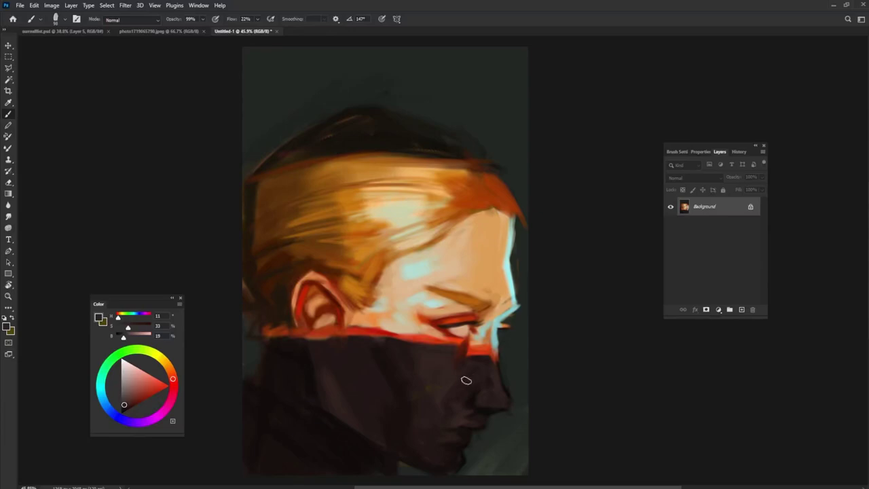
{"action": "left_click", "coordinate": [471, 389], "text": "alt"}
{"action": "left_click", "coordinate": [483, 351], "text": "alt"}
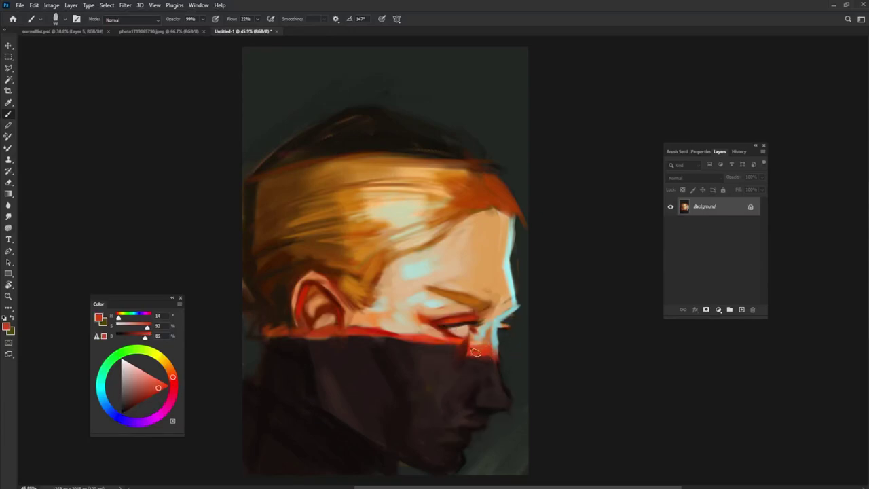
{"action": "left_click", "coordinate": [468, 402], "text": "alt"}
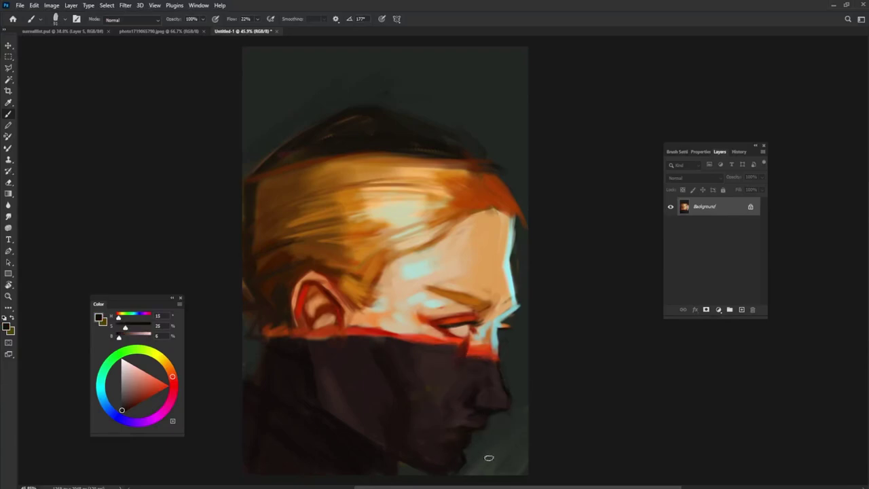
{"action": "key", "text": "9"}
{"action": "key", "text": "9"}
{"action": "left_click", "coordinate": [459, 415], "text": "alt"}
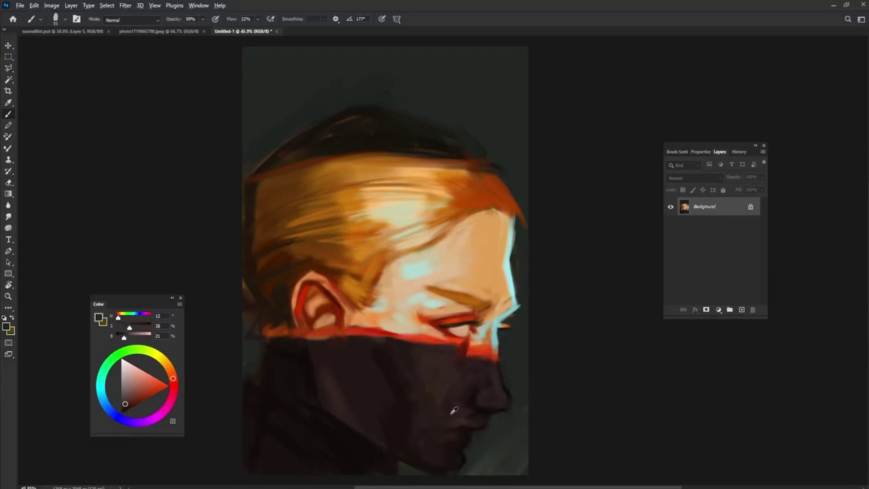
{"action": "key", "text": "0"}
Lighten the brown paint colour and sample mid and cool browns from the collar.
{"action": "left_click", "coordinate": [126, 337]}
{"action": "left_click_drag", "start_coordinate": [126, 337], "coordinate": [129, 337]}
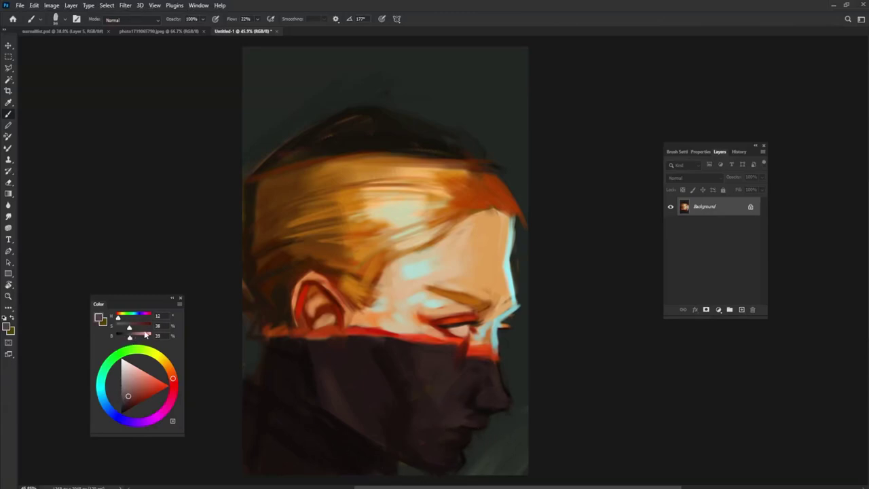
{"action": "left_click", "coordinate": [438, 369], "text": "alt"}
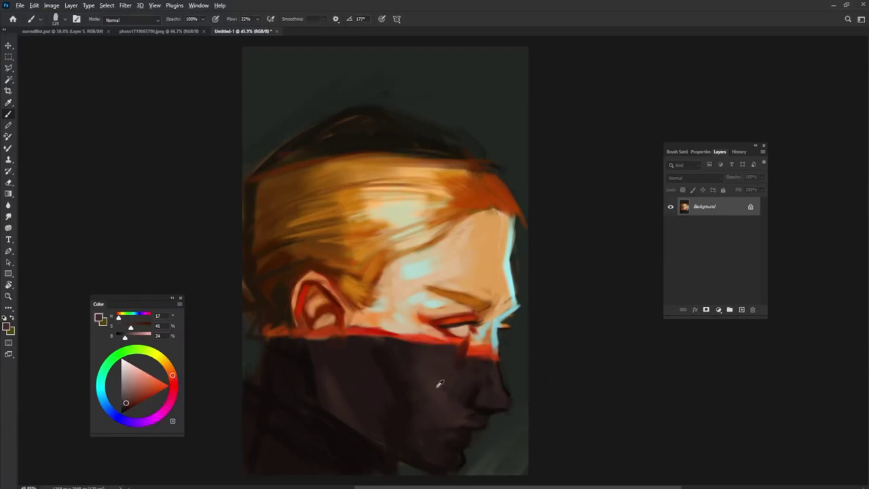
{"action": "left_click", "coordinate": [417, 375], "text": "alt"}
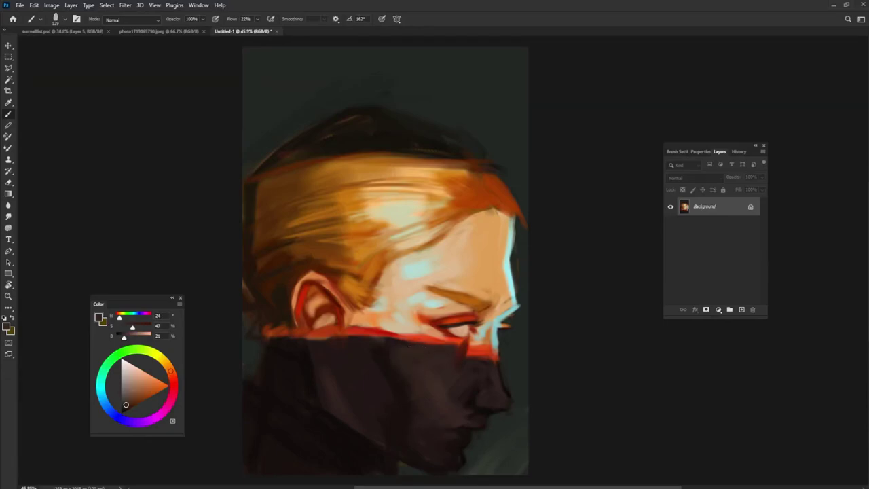
{"action": "left_click", "coordinate": [403, 356], "text": "alt"}
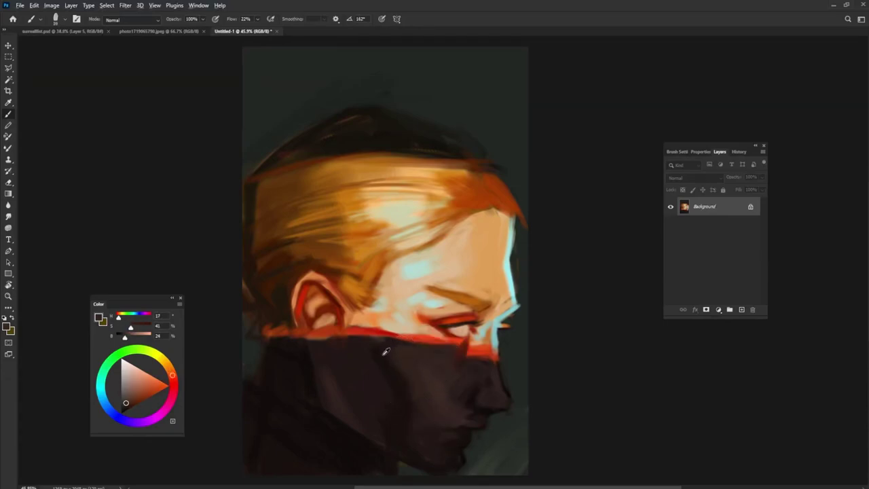
{"action": "left_click", "coordinate": [380, 347], "text": "alt"}
{"action": "left_click", "coordinate": [417, 399], "text": "alt"}
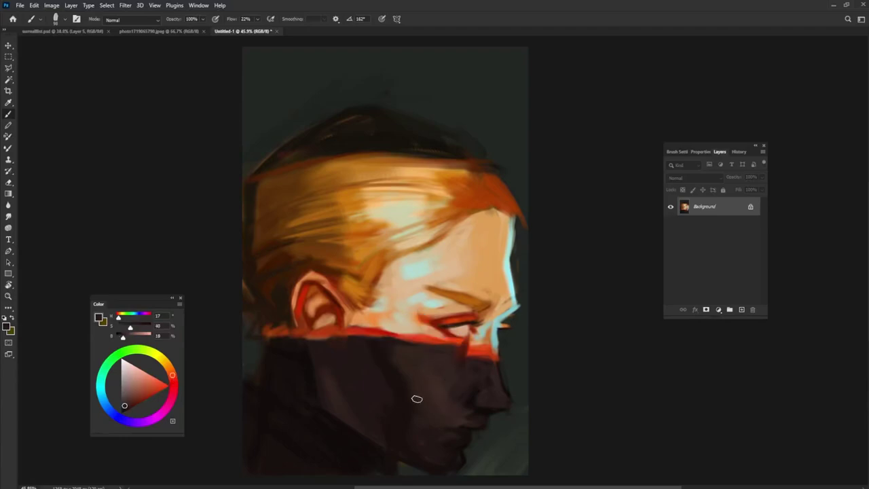
{"action": "left_click", "coordinate": [134, 335]}
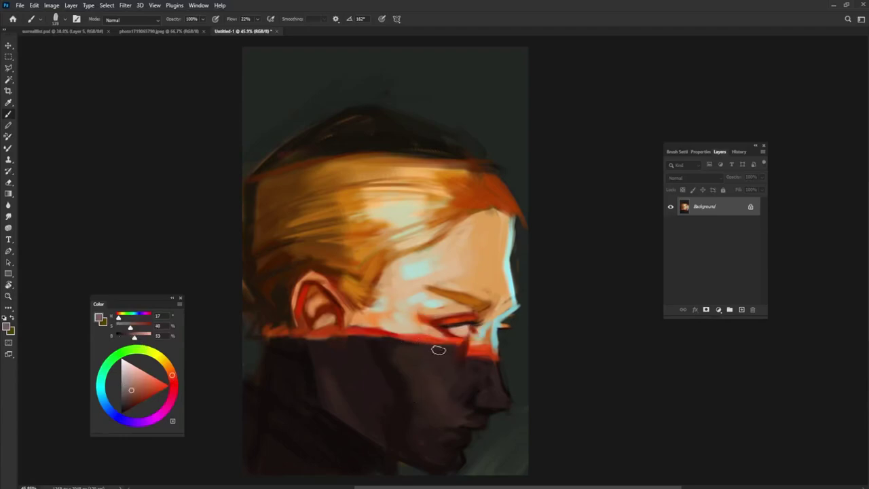
{"action": "left_click", "coordinate": [413, 350], "text": "alt"}
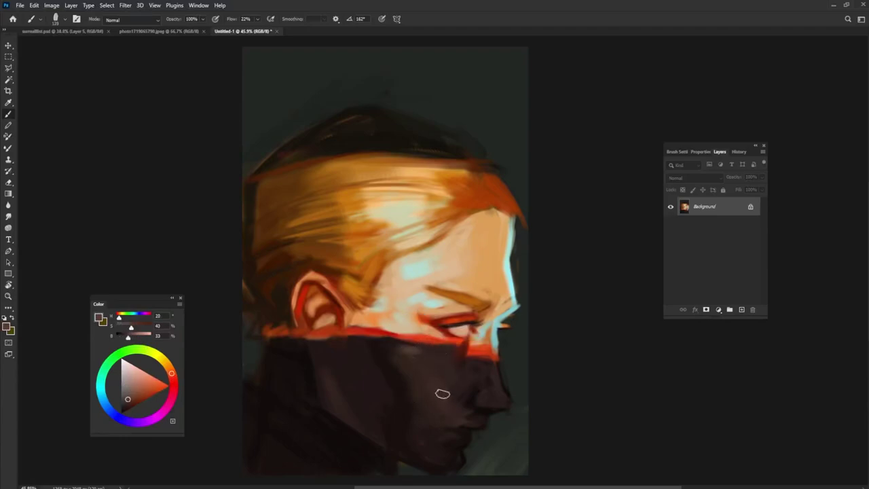
{"action": "left_click", "coordinate": [416, 353], "text": "alt"}
{"action": "left_click", "coordinate": [433, 362], "text": "alt"}
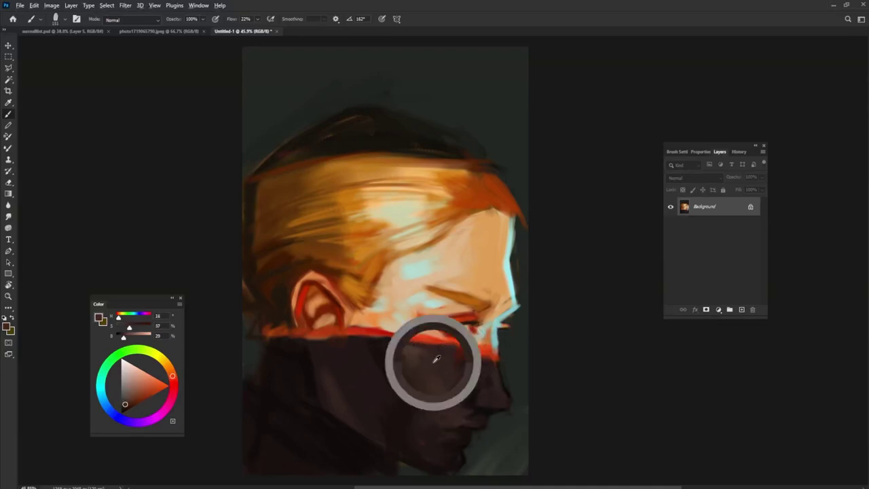
Extend the dark mask under the nose and upper lip, then enlarge the brush.
{"action": "left_click", "coordinate": [472, 349], "text": "alt"}
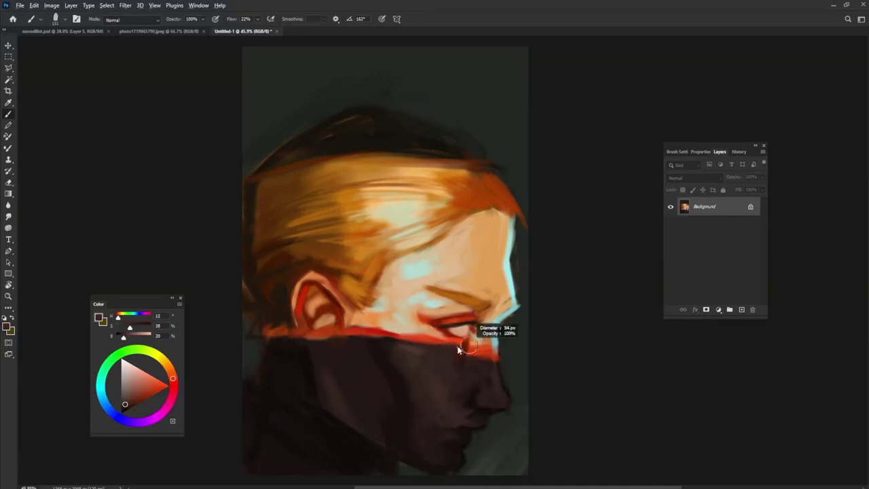
{"action": "left_click_drag", "start_coordinate": [501, 391], "coordinate": [475, 406]}
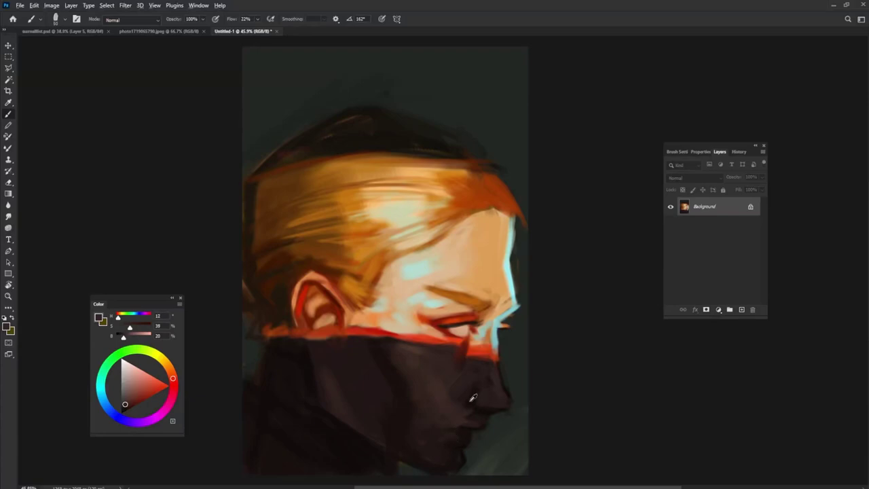
{"action": "left_click", "coordinate": [377, 370], "text": "alt"}
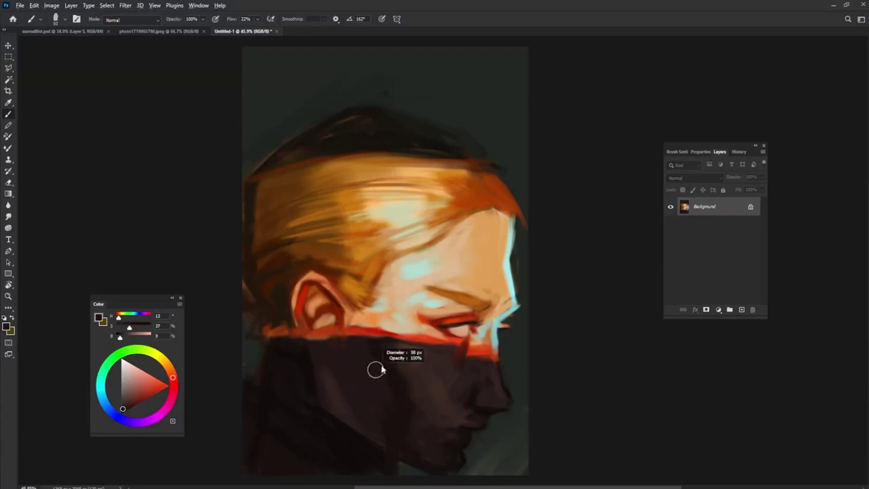
{"action": "left_click", "coordinate": [349, 393], "text": "alt"}
{"action": "key", "text": "]"}
{"action": "key", "text": "]"}
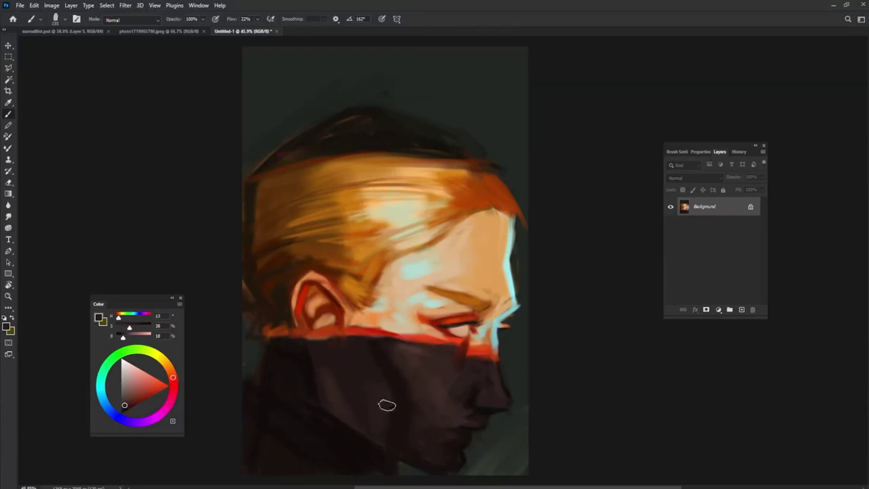
Pick near-black collar browns, rotating and shrinking the brush and adjusting brightness.
{"action": "left_click", "coordinate": [392, 398], "text": "alt"}
{"action": "left_click", "coordinate": [375, 356], "text": "alt"}
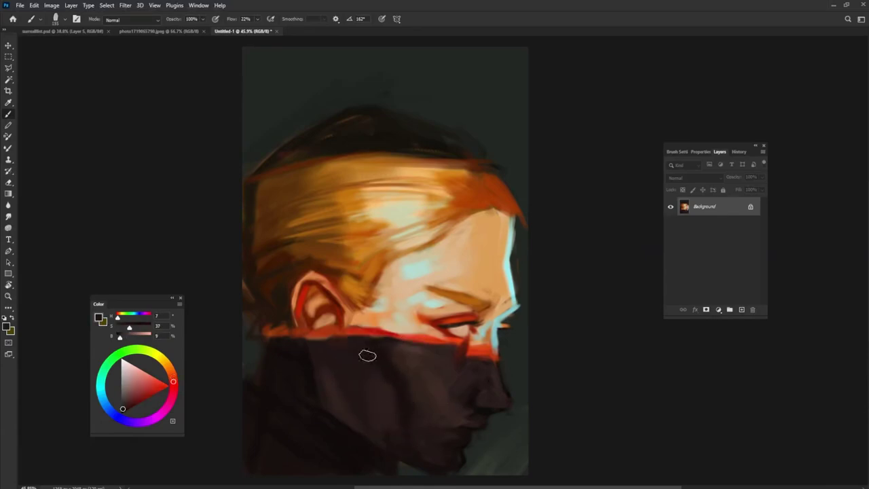
{"action": "left_click", "coordinate": [384, 360], "text": "alt"}
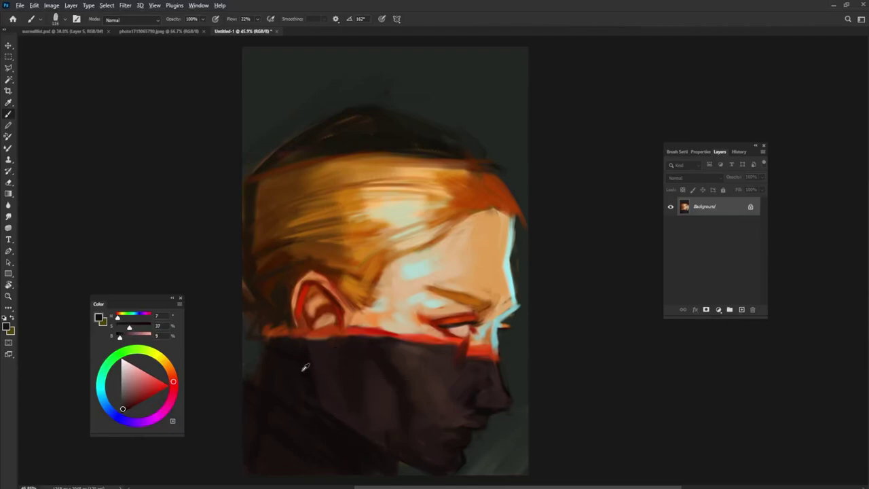
{"action": "left_click", "coordinate": [345, 391], "text": "alt"}
{"action": "key", "text": "shift+Right"}
{"action": "key", "text": "shift+Right"}
{"action": "key", "text": "bracketleft"}
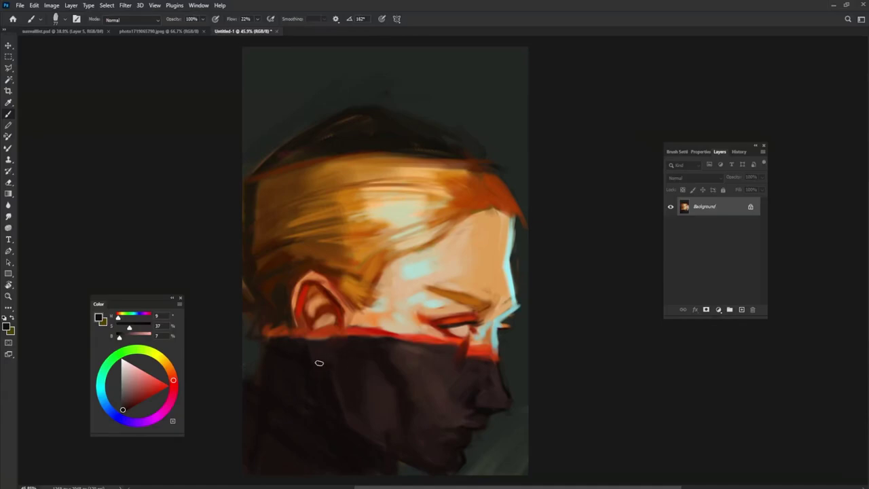
{"action": "key", "text": "shift+Left"}
{"action": "key", "text": "shift+Left"}
{"action": "left_click", "coordinate": [359, 357], "text": "alt"}
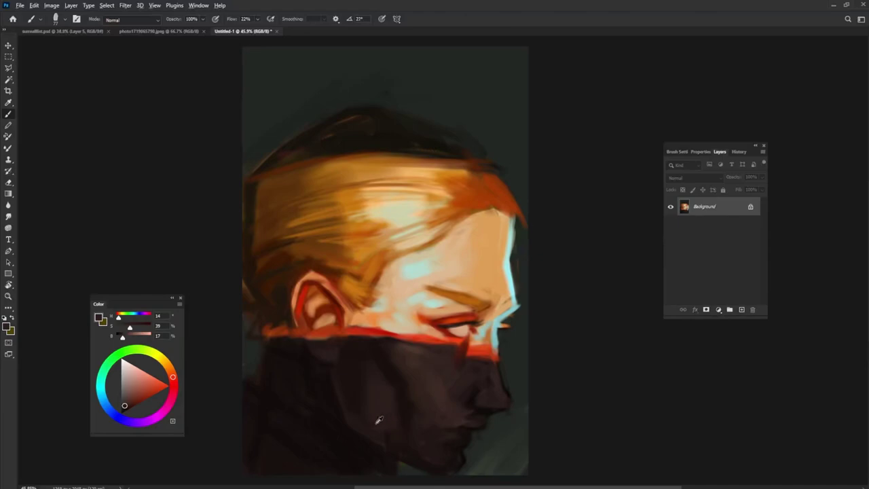
{"action": "left_click", "coordinate": [129, 337]}
{"action": "left_click_drag", "start_coordinate": [129, 337], "coordinate": [128, 338]}
{"action": "left_click", "coordinate": [328, 353], "text": "alt"}
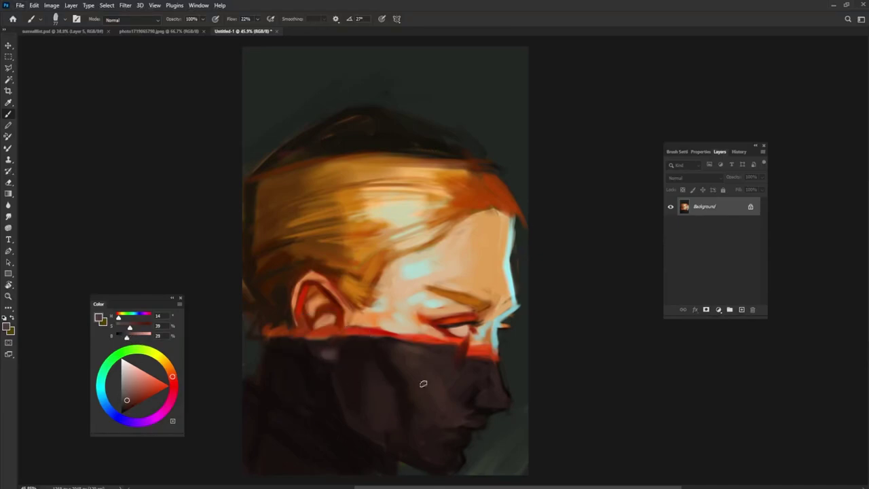
{"action": "left_click", "coordinate": [328, 357], "text": "alt"}
Sample near-black and warm browns from the chin at full brush opacity.
{"action": "left_click", "coordinate": [489, 418], "text": "alt"}
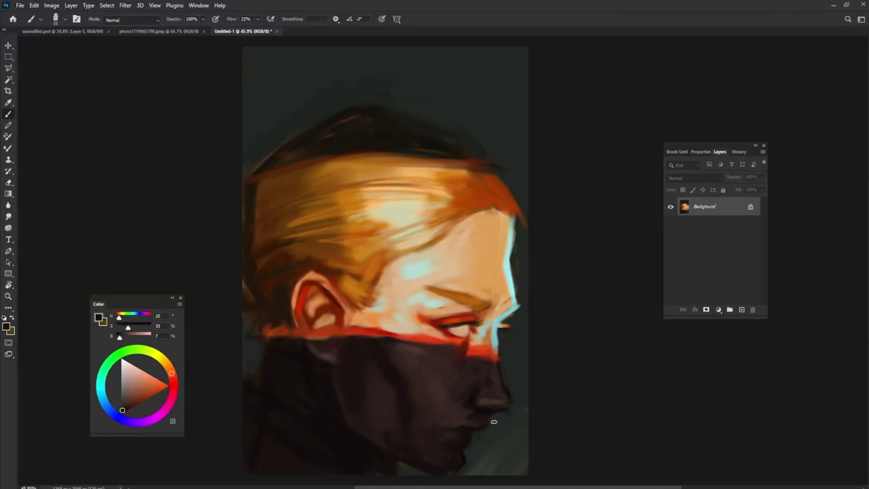
{"action": "left_click", "coordinate": [466, 416], "text": "alt"}
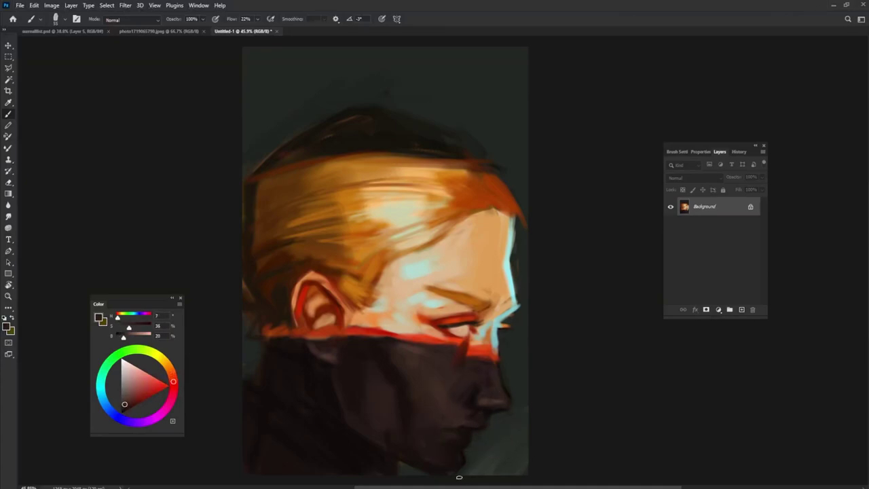
{"action": "left_click", "coordinate": [476, 414], "text": "alt"}
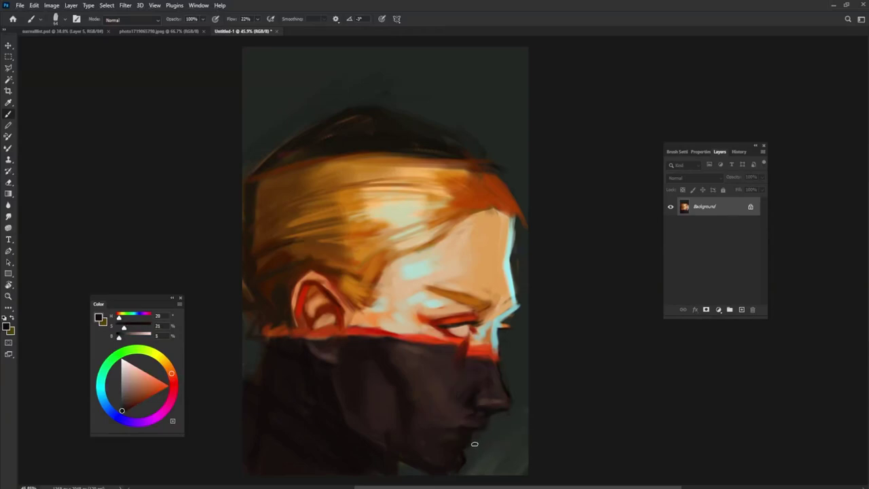
{"action": "left_click", "coordinate": [477, 426], "text": "alt"}
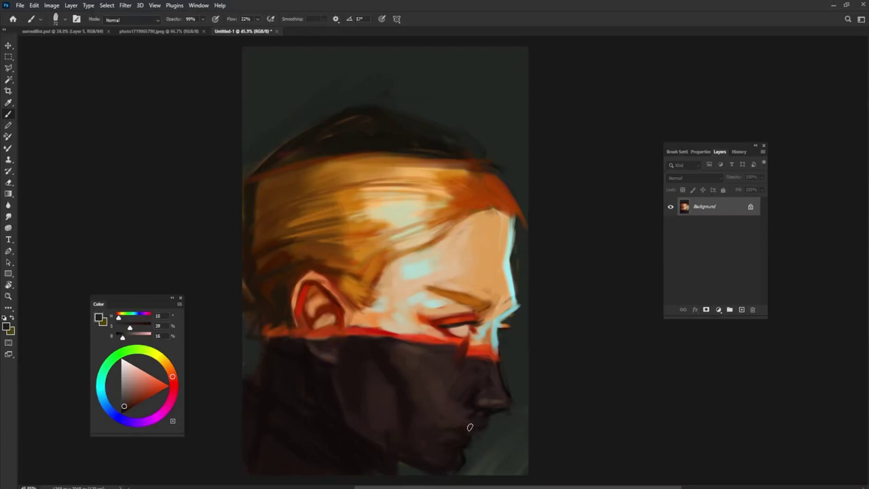
{"action": "left_click", "coordinate": [479, 420], "text": "alt"}
{"action": "left_click", "coordinate": [457, 422], "text": "alt"}
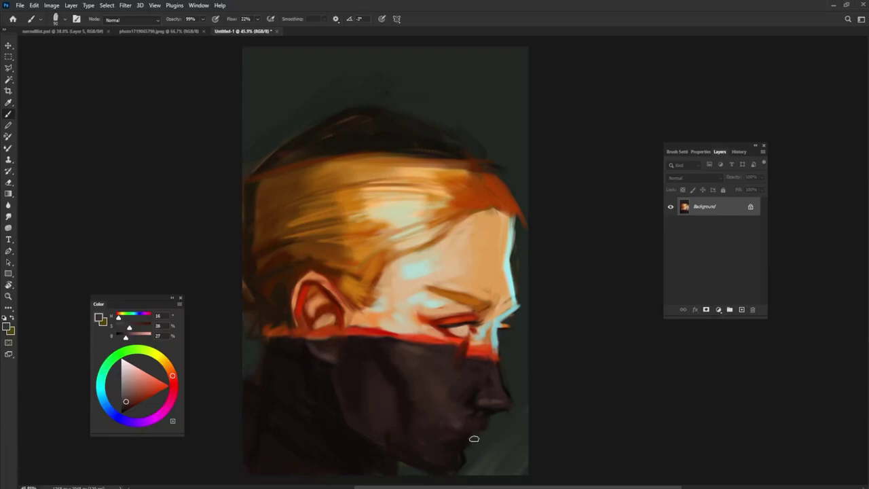
{"action": "left_click", "coordinate": [475, 424], "text": "alt"}
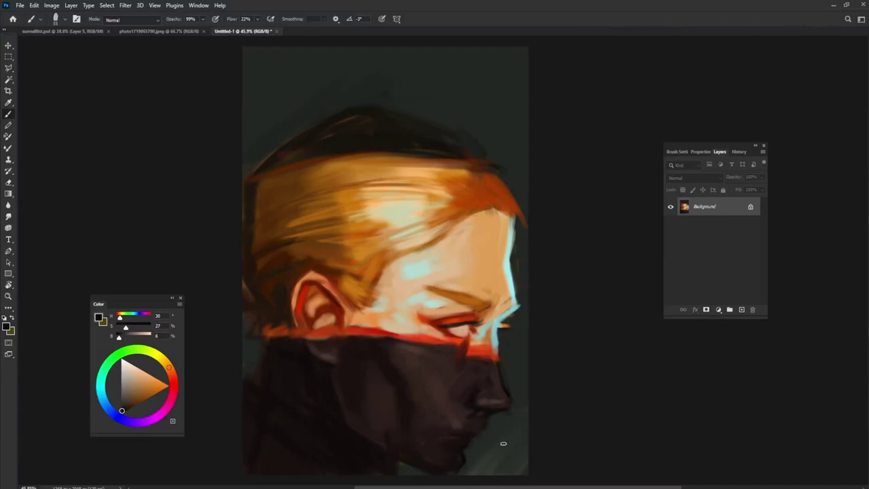
{"action": "left_click", "coordinate": [466, 425], "text": "alt"}
{"action": "key", "text": "0"}
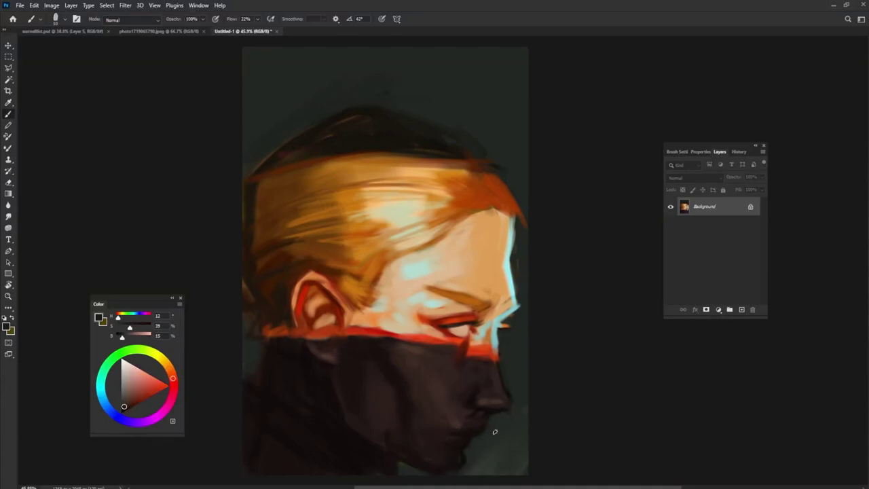
Pick lighter and deeper browns from the chin, jaw and cheek for shading.
{"action": "left_click", "coordinate": [454, 424], "text": "alt"}
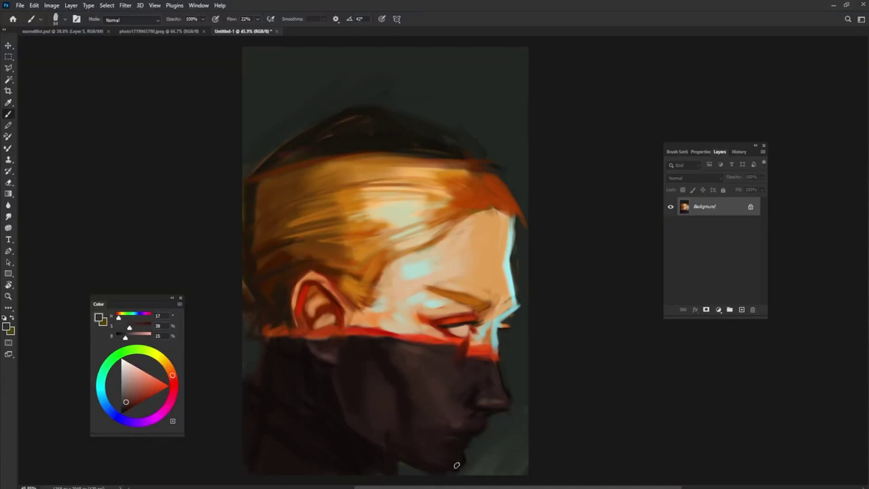
{"action": "left_click", "coordinate": [435, 458], "text": "alt"}
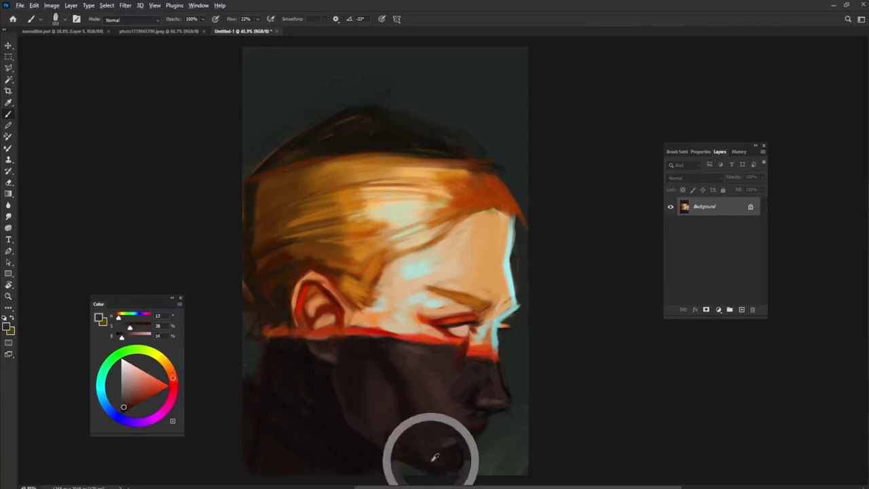
{"action": "left_click", "coordinate": [449, 441], "text": "alt"}
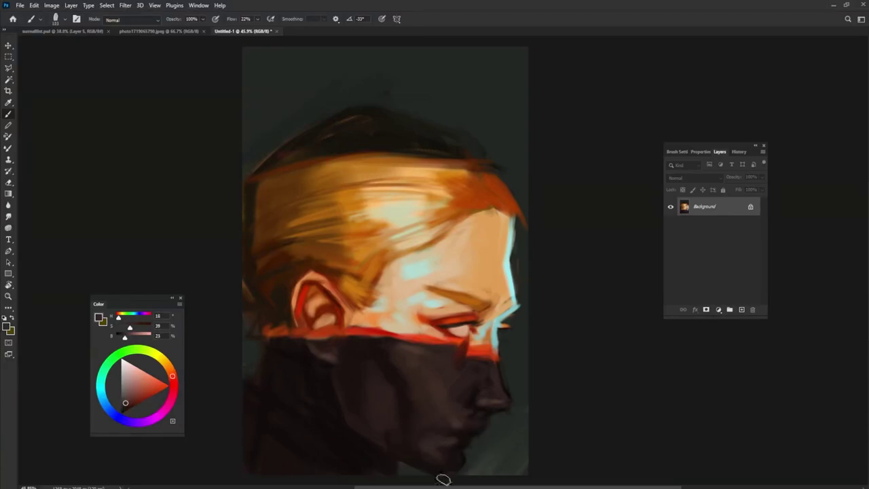
{"action": "left_click", "coordinate": [435, 443], "text": "alt"}
{"action": "left_click", "coordinate": [374, 357], "text": "alt"}
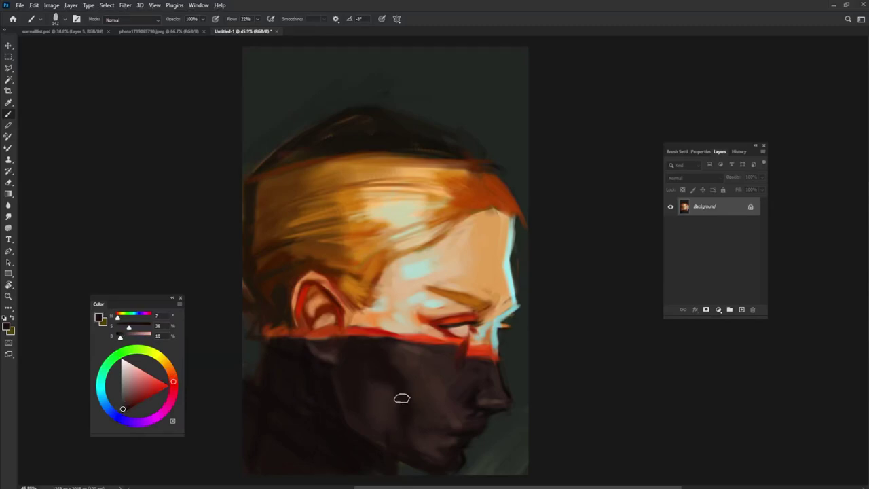
{"action": "left_click", "coordinate": [382, 387], "text": "alt"}
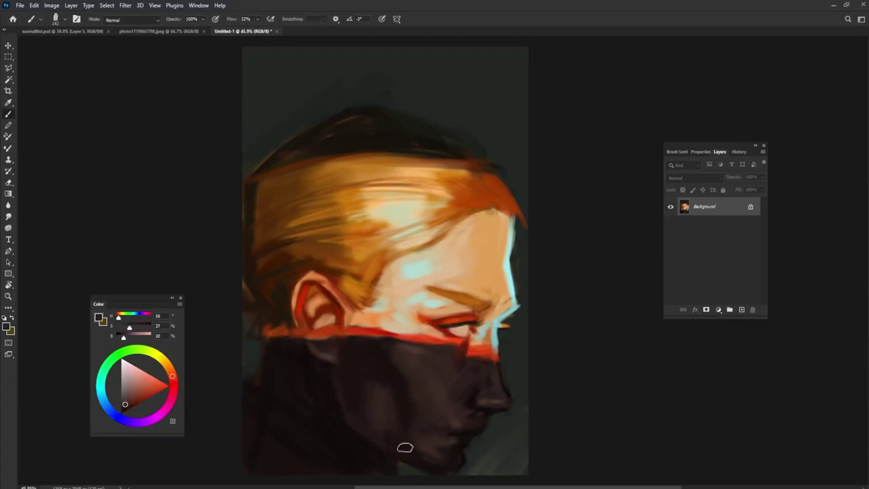
{"action": "left_click", "coordinate": [375, 377], "text": "alt"}
Lower brush opacity for dark jaw shadows, then return to full opacity.
{"action": "key", "text": "5"}
{"action": "key", "text": "9"}
{"action": "left_click", "coordinate": [385, 387], "text": "alt"}
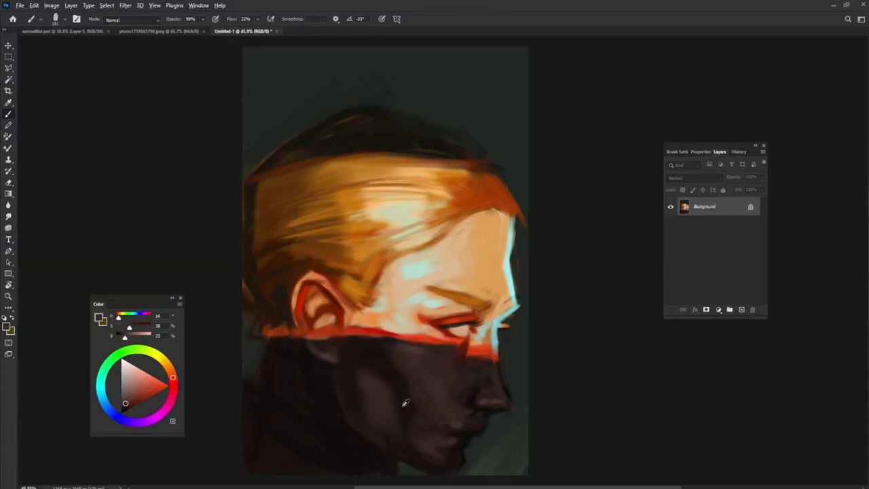
{"action": "left_click", "coordinate": [401, 396], "text": "alt"}
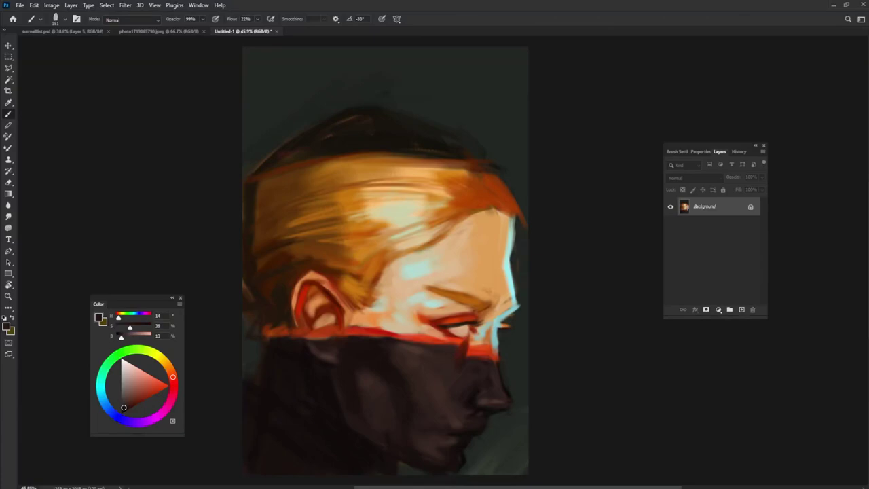
{"action": "left_click", "coordinate": [450, 466], "text": "alt"}
{"action": "key", "text": "0"}
Choose a lighter brown highlight and sample deep chin browns.
{"action": "left_click", "coordinate": [484, 401], "text": "alt"}
{"action": "left_click", "coordinate": [130, 391]}
{"action": "left_click", "coordinate": [456, 459], "text": "alt"}
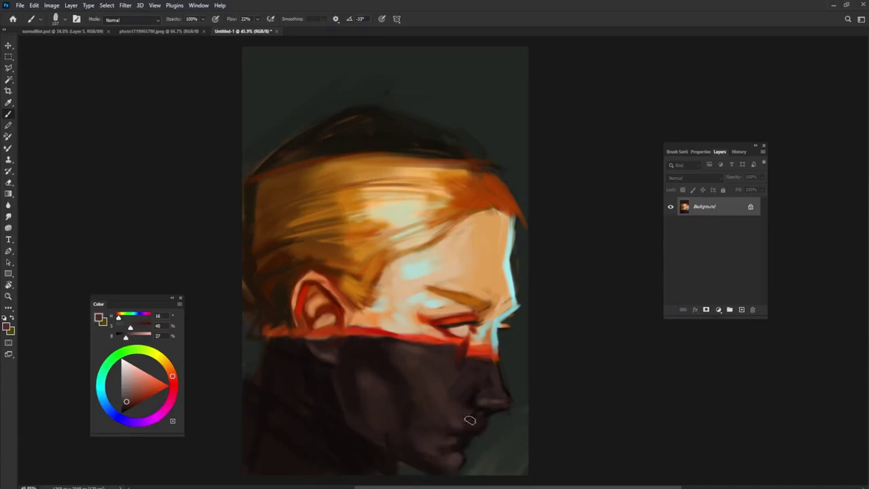
{"action": "left_click", "coordinate": [455, 453], "text": "alt"}
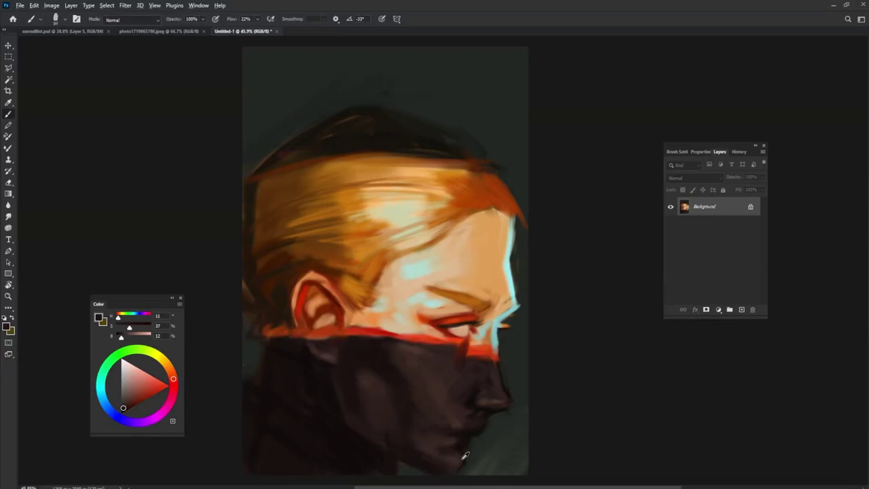
{"action": "left_click", "coordinate": [442, 451], "text": "alt"}
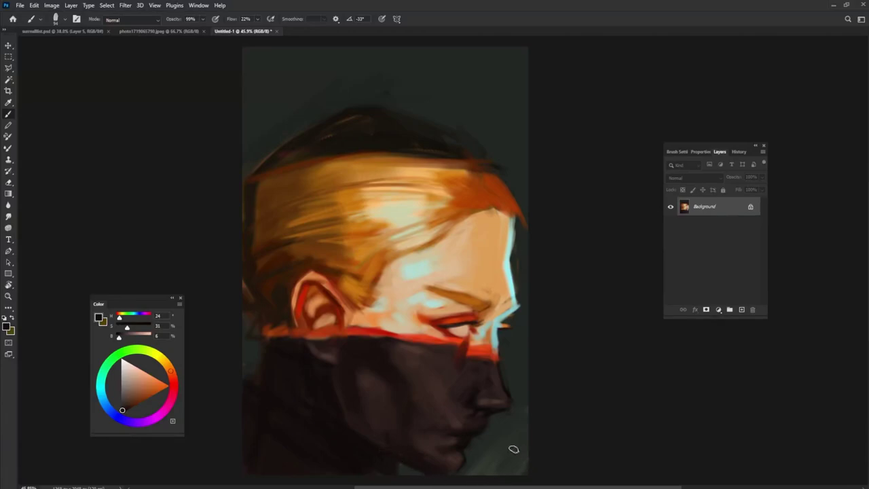
Pick up the sage-green background colour at full opacity.
{"action": "left_click", "coordinate": [480, 445], "text": "alt"}
{"action": "key", "text": "0"}
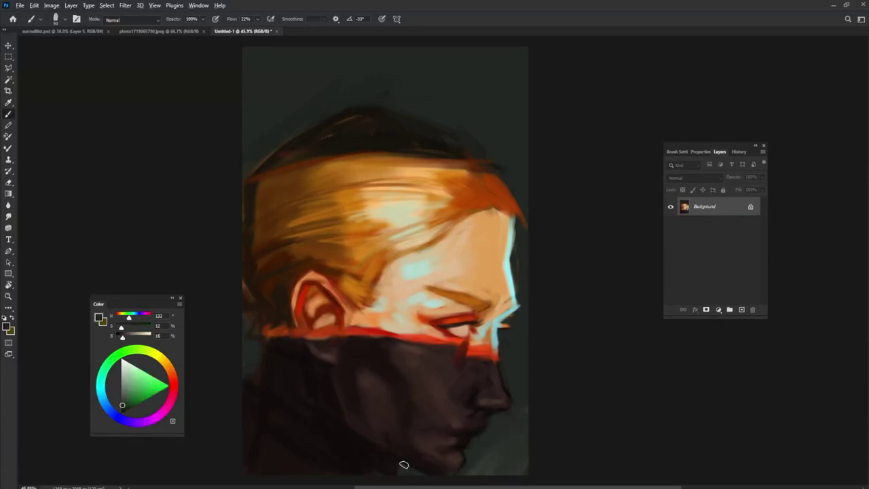
{"action": "left_click", "coordinate": [462, 466], "text": "alt"}
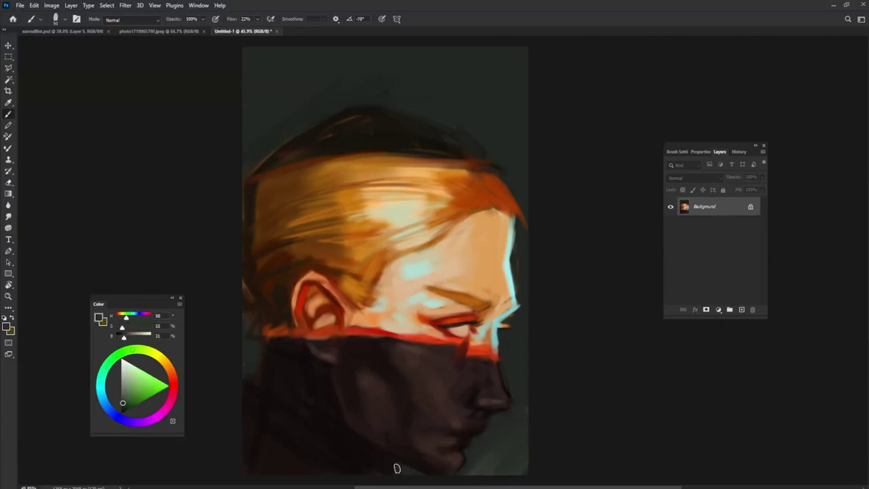
{"action": "left_click", "coordinate": [519, 324], "text": "alt"}
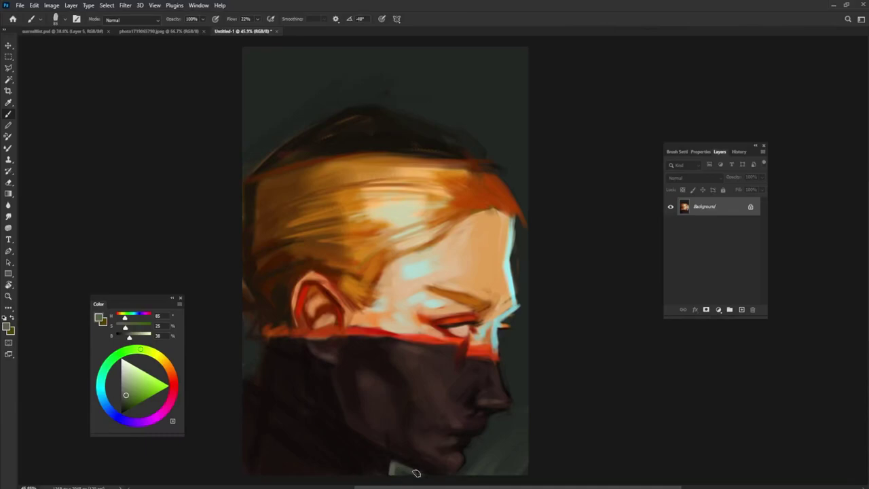
Paint sage green beside the chin bottom and neck.
{"action": "left_click_drag", "start_coordinate": [408, 466], "coordinate": [429, 476]}
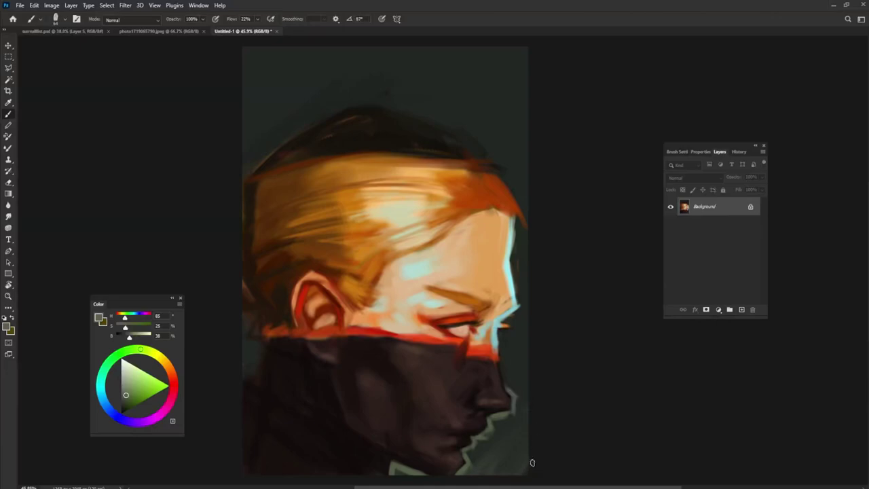
{"action": "mouse_move", "coordinate": [519, 436]}
{"action": "left_mouse_down"}
{"action": "mouse_move", "coordinate": [527, 403]}
{"action": "mouse_move", "coordinate": [477, 446]}
{"action": "mouse_move", "coordinate": [470, 459]}
{"action": "mouse_move", "coordinate": [509, 429]}
{"action": "mouse_move", "coordinate": [483, 469]}
{"action": "mouse_move", "coordinate": [501, 424]}
{"action": "left_mouse_up"}
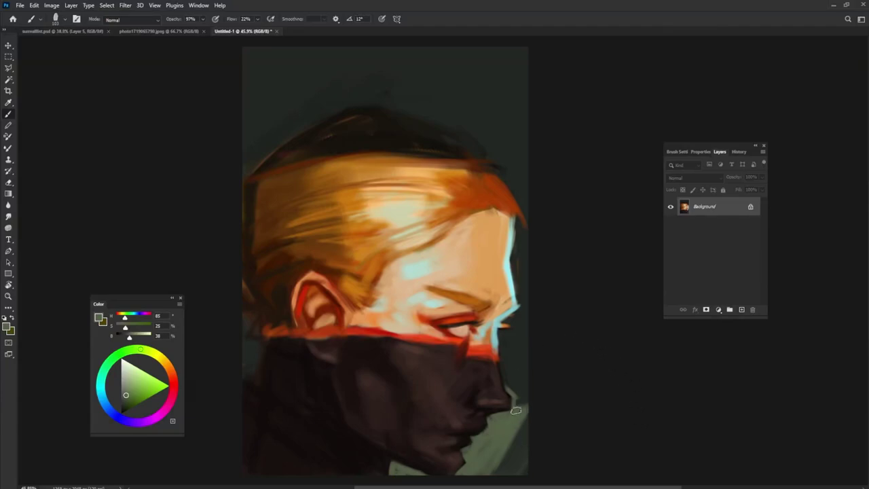
{"action": "mouse_move", "coordinate": [519, 407]}
{"action": "left_mouse_down"}
{"action": "mouse_move", "coordinate": [509, 365]}
{"action": "mouse_move", "coordinate": [525, 368]}
{"action": "mouse_move", "coordinate": [509, 381]}
{"action": "mouse_move", "coordinate": [528, 396]}
{"action": "mouse_move", "coordinate": [493, 466]}
{"action": "mouse_move", "coordinate": [528, 418]}
{"action": "mouse_move", "coordinate": [516, 454]}
{"action": "left_mouse_up"}
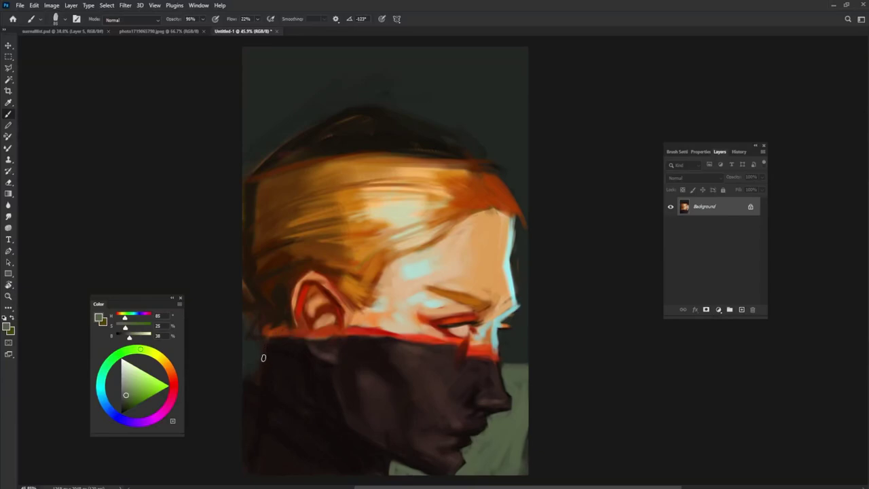
Paint sage green along the shirt's left edge and below the ear.
{"action": "left_click_drag", "start_coordinate": [266, 352], "coordinate": [255, 383]}
{"action": "left_click_drag", "start_coordinate": [263, 347], "coordinate": [244, 386]}
{"action": "mouse_move", "coordinate": [265, 344]}
{"action": "left_mouse_down"}
{"action": "mouse_move", "coordinate": [245, 339]}
{"action": "mouse_move", "coordinate": [243, 378]}
{"action": "mouse_move", "coordinate": [243, 342]}
{"action": "left_mouse_up"}
{"action": "mouse_move", "coordinate": [255, 314]}
{"action": "left_mouse_down"}
{"action": "mouse_move", "coordinate": [241, 339]}
{"action": "mouse_move", "coordinate": [242, 323]}
{"action": "left_mouse_up"}
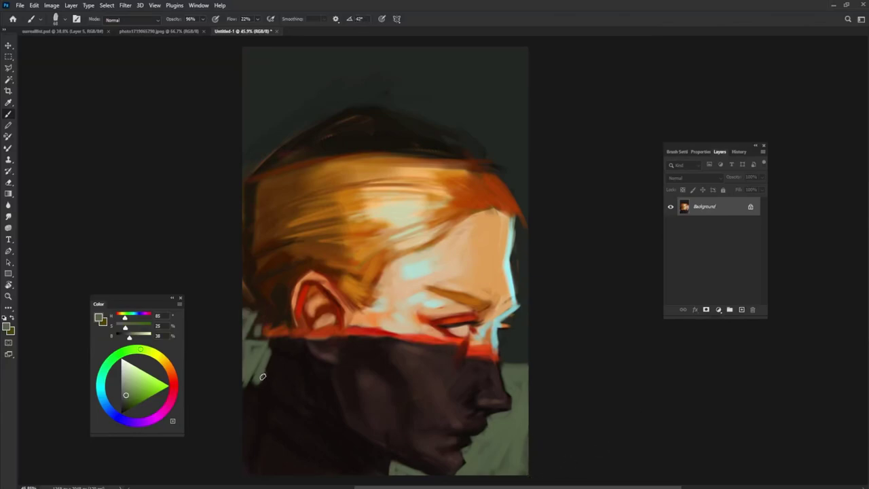
{"action": "left_click_drag", "start_coordinate": [266, 380], "coordinate": [250, 381]}
Darken the hair edge along the hairline using sampled hair browns.
{"action": "left_click", "coordinate": [381, 140], "text": "alt"}
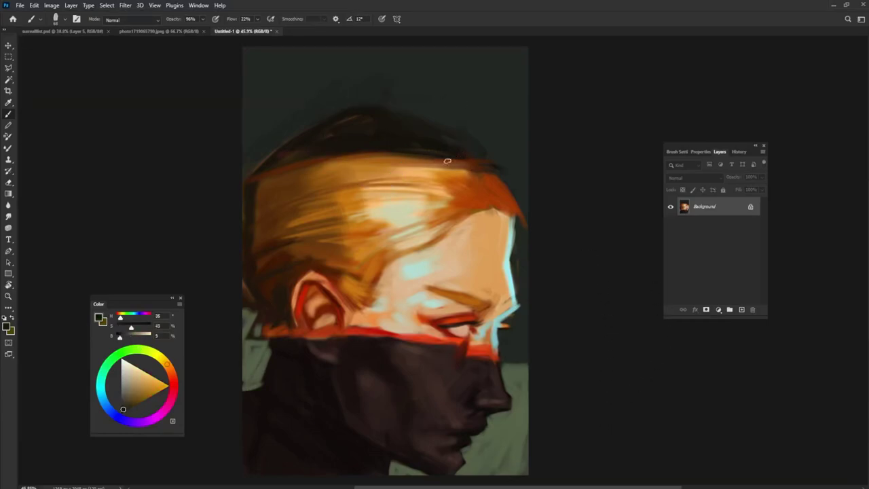
{"action": "left_click_drag", "start_coordinate": [447, 161], "coordinate": [472, 164]}
{"action": "left_click", "coordinate": [480, 174], "text": "alt"}
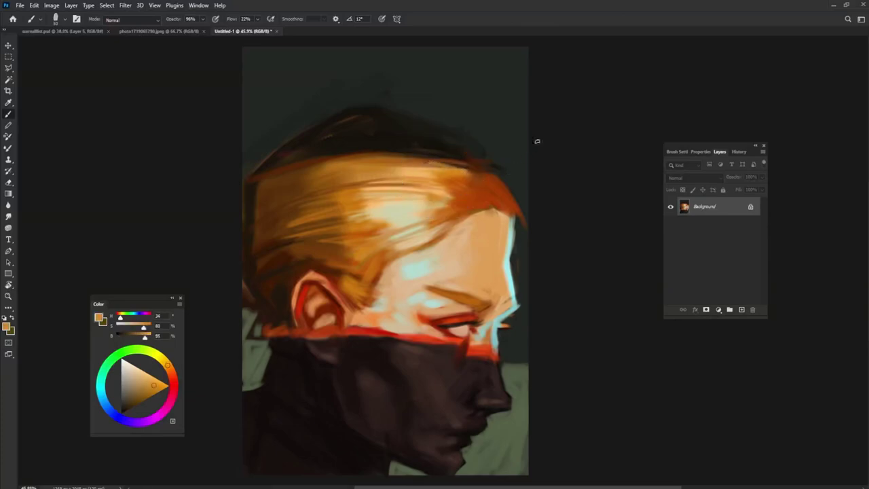
{"action": "left_click", "coordinate": [418, 143], "text": "alt"}
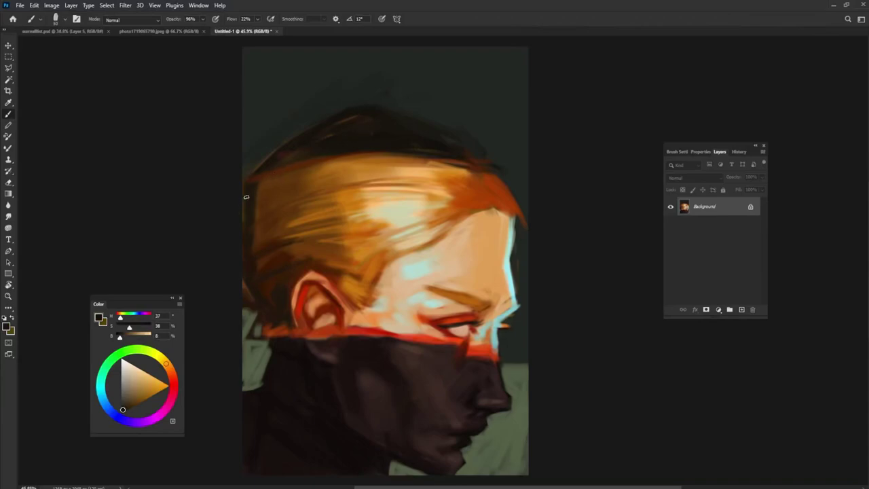
{"action": "left_click", "coordinate": [290, 174], "text": "alt"}
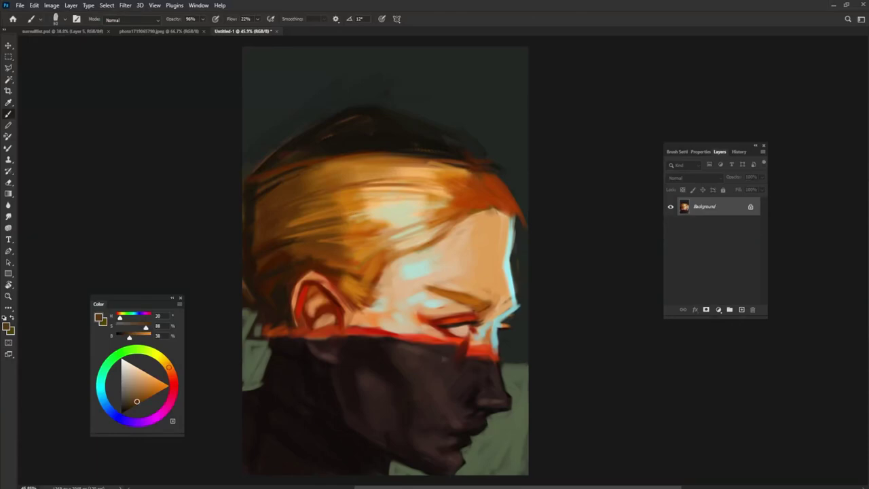
Set the colour to pure black and cover the green shoulder patch at lower left.
{"action": "left_click", "coordinate": [303, 429], "text": "alt"}
{"action": "left_click_drag", "start_coordinate": [119, 337], "coordinate": [116, 337]}
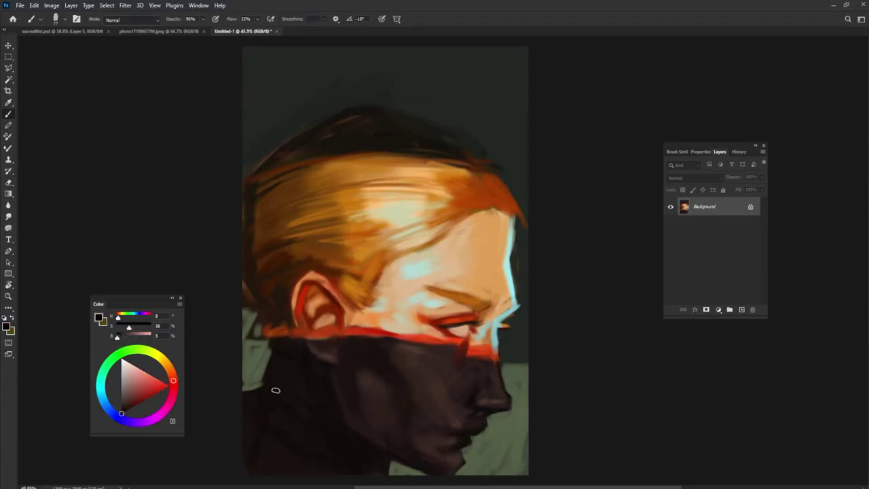
{"action": "left_click_drag", "start_coordinate": [253, 384], "coordinate": [270, 390]}
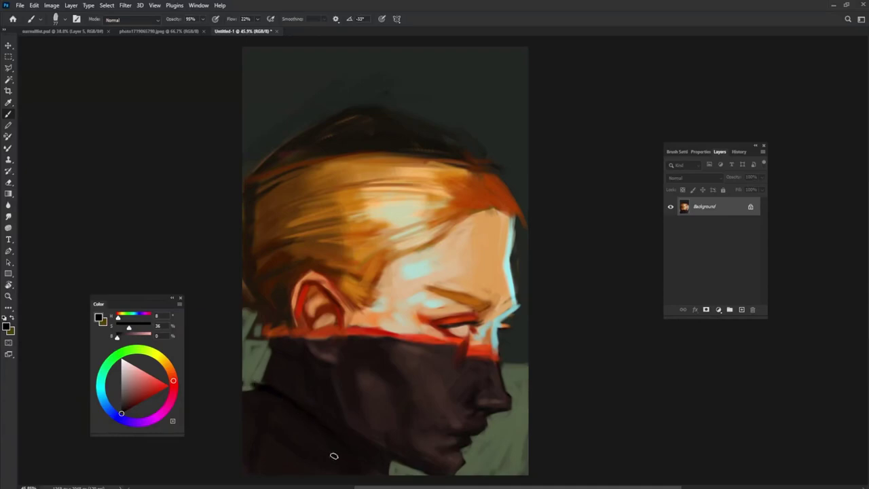
{"action": "left_click_drag", "start_coordinate": [267, 387], "coordinate": [246, 399]}
{"action": "left_click", "coordinate": [248, 403], "text": "alt"}
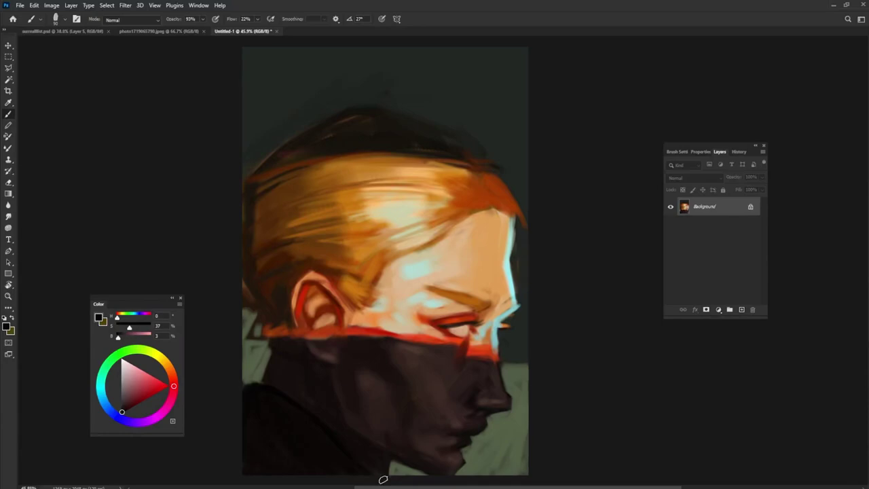
Paint a faint pale eyelid-tone stroke along the red stripe under the eye.
{"action": "left_click", "coordinate": [460, 344], "text": "alt"}
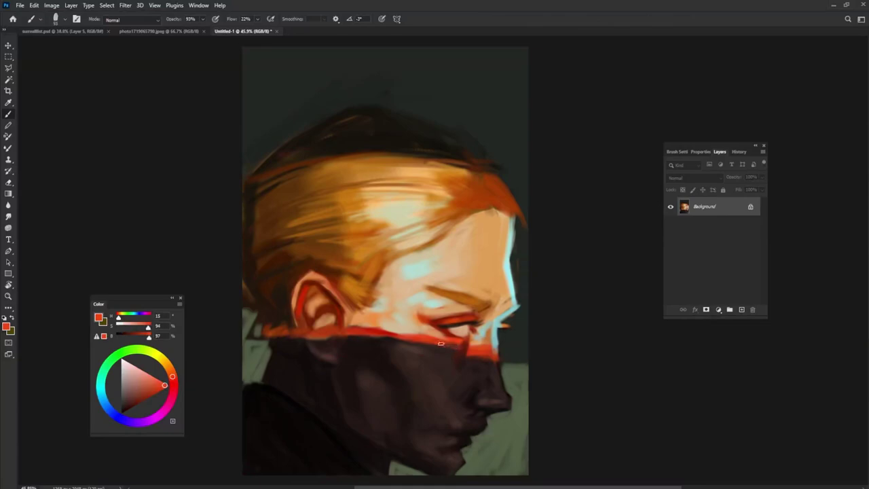
{"action": "left_click", "coordinate": [421, 324], "text": "alt"}
{"action": "left_click_drag", "start_coordinate": [411, 339], "coordinate": [429, 339]}
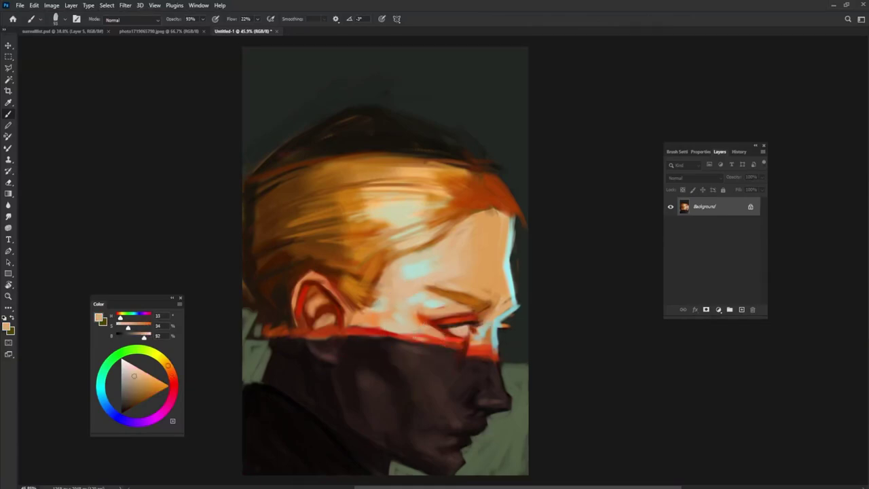
{"action": "left_click", "coordinate": [485, 351], "text": "alt"}
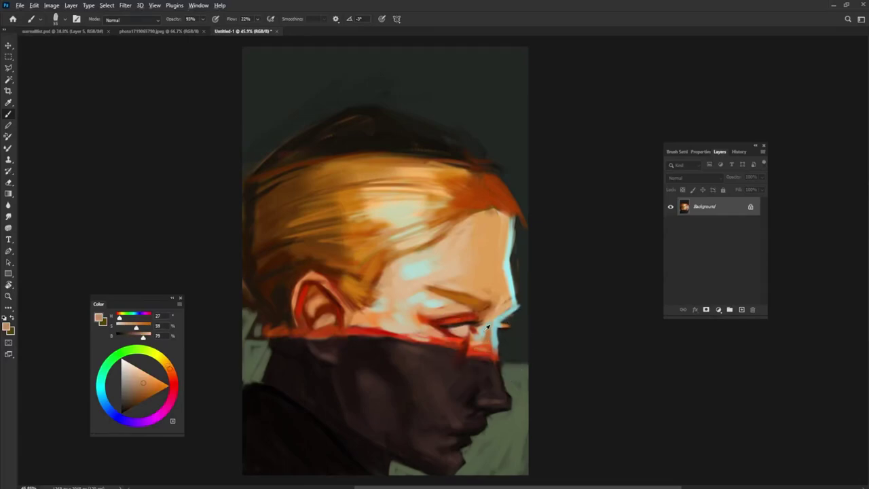
{"action": "left_click", "coordinate": [473, 341], "text": "alt"}
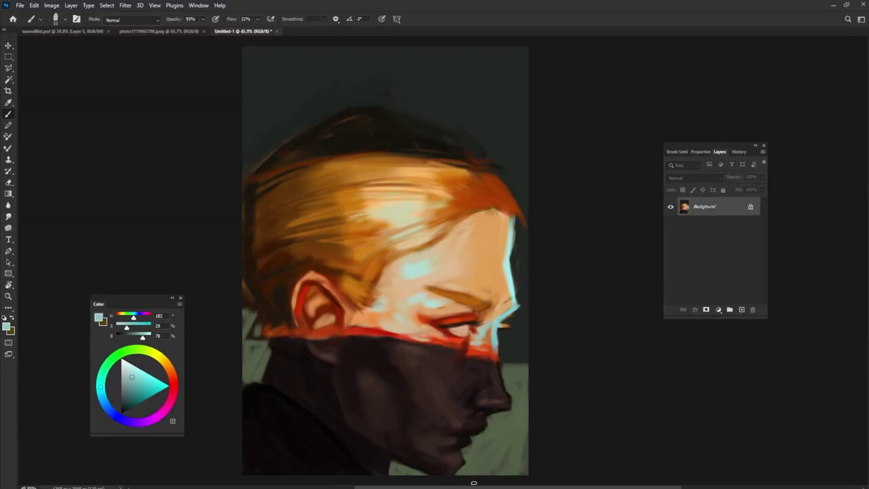
Paint a pale greenish highlight inside the ear.
{"action": "left_click", "coordinate": [312, 292], "text": "alt"}
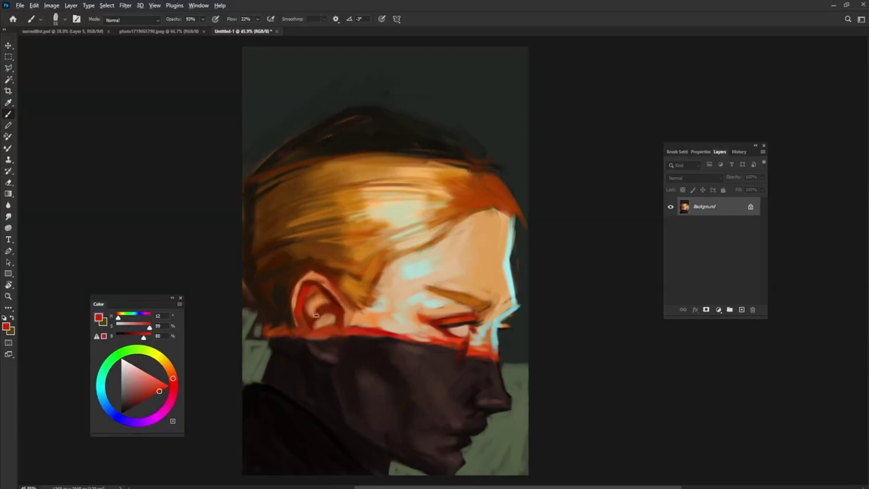
{"action": "left_click", "coordinate": [322, 317], "text": "alt"}
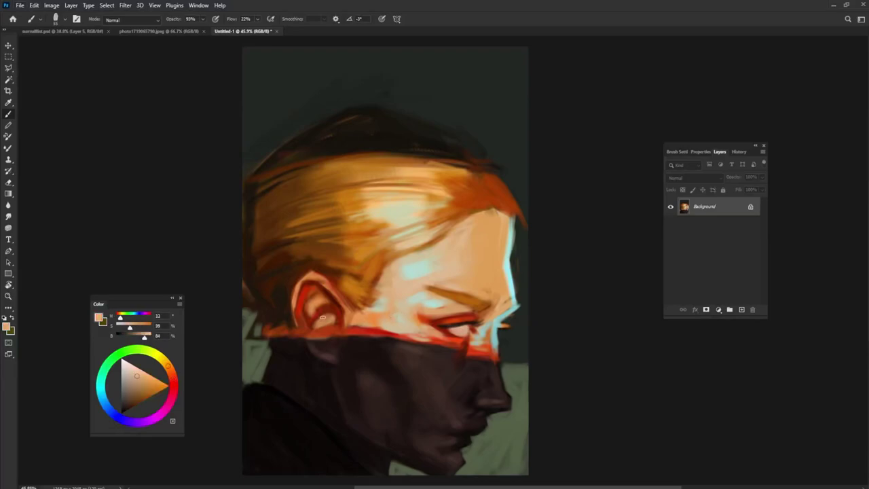
{"action": "left_click", "coordinate": [318, 314], "text": "alt"}
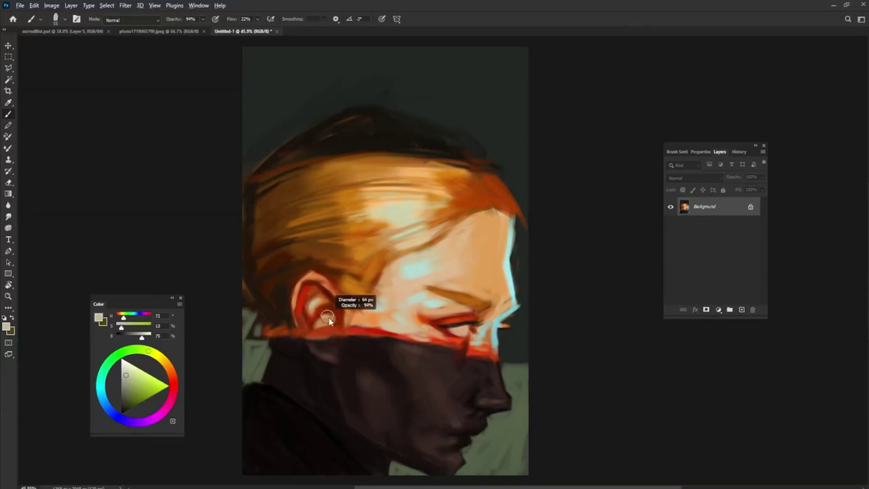
{"action": "left_click_drag", "start_coordinate": [321, 314], "coordinate": [325, 323]}
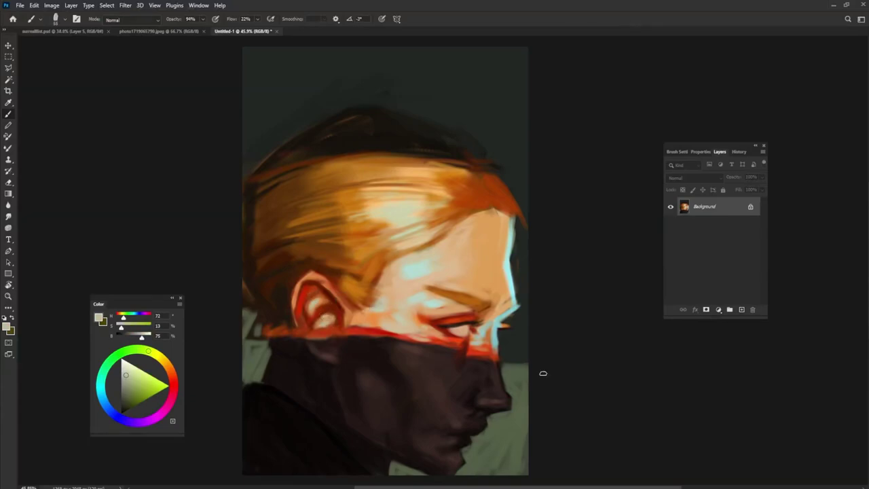
Sample dark brown, grey-green and cyan tones around the eye line.
{"action": "left_click", "coordinate": [475, 317], "text": "alt"}
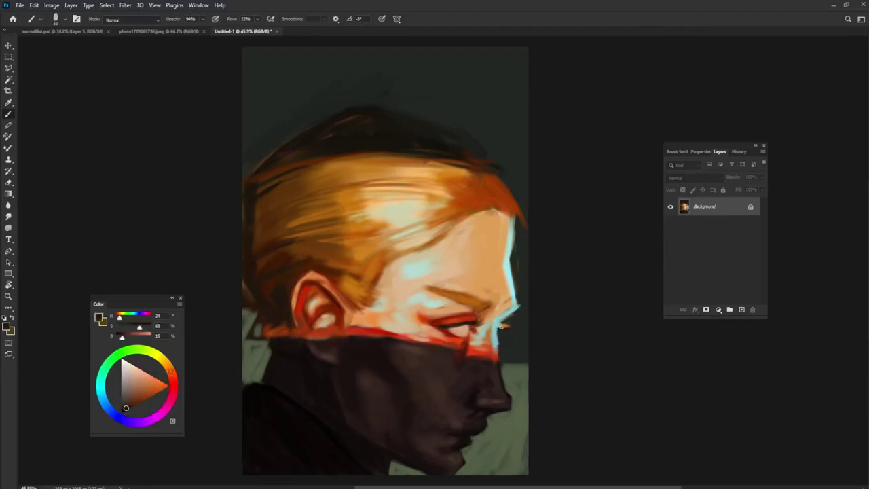
{"action": "left_click", "coordinate": [517, 329], "text": "alt"}
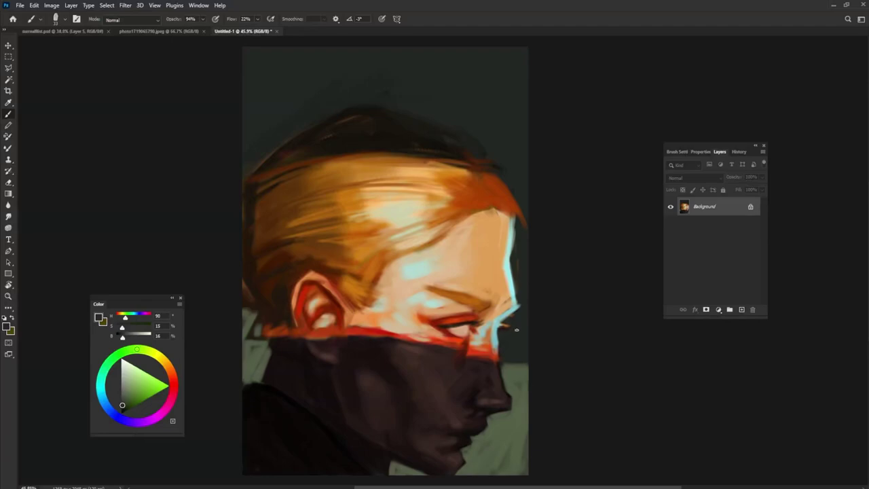
{"action": "left_click", "coordinate": [502, 320], "text": "alt"}
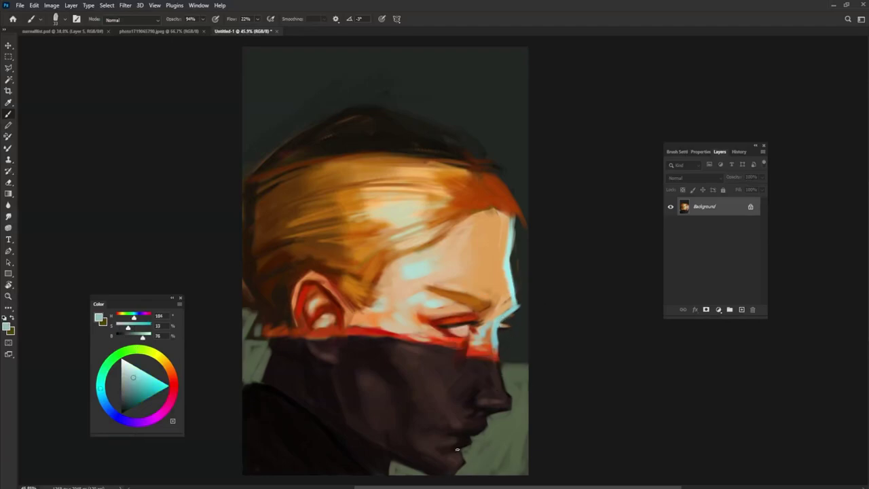
{"action": "left_click", "coordinate": [477, 319], "text": "alt"}
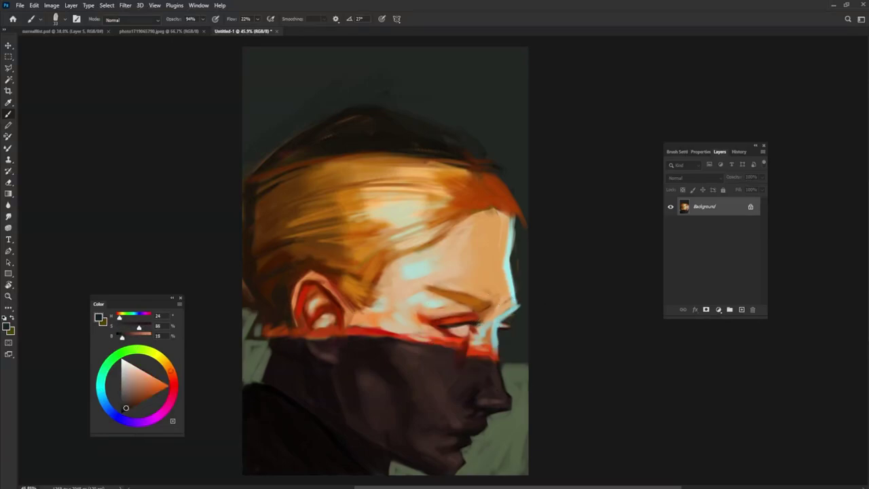
{"action": "left_click", "coordinate": [482, 322], "text": "alt"}
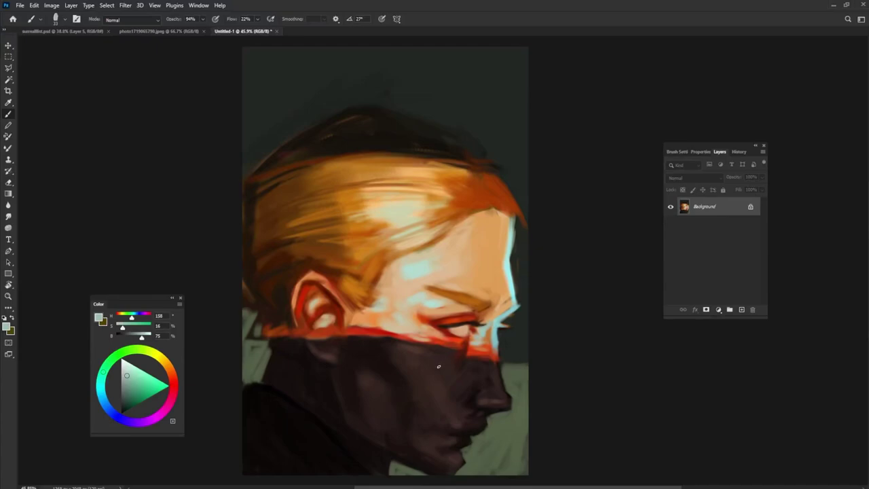
Tune a vivid red paint colour sampled near the eye line.
{"action": "left_click", "coordinate": [461, 336], "text": "alt"}
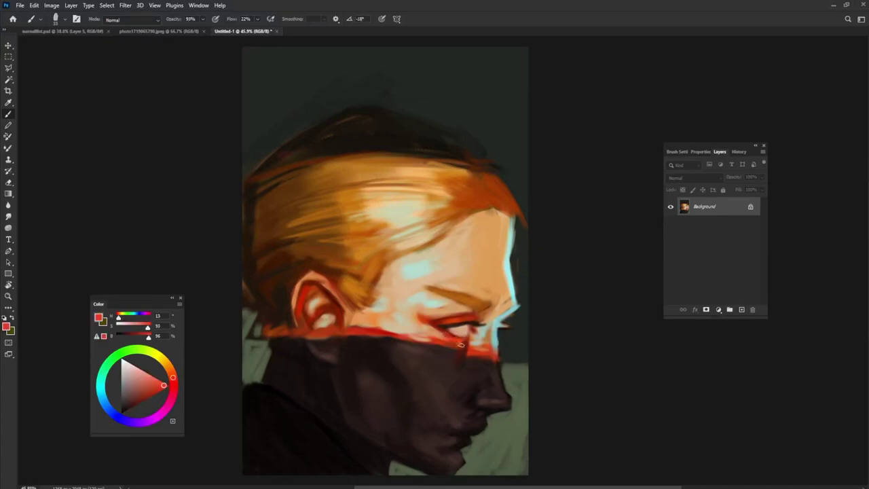
{"action": "left_click", "coordinate": [440, 329], "text": "alt"}
{"action": "left_click", "coordinate": [438, 338], "text": "alt"}
{"action": "left_click", "coordinate": [453, 335], "text": "alt"}
{"action": "left_click", "coordinate": [463, 340], "text": "alt"}
{"action": "left_click", "coordinate": [463, 342], "text": "alt"}
Fine-tune a dark red-brown colour, then sample a dark grey-green.
{"action": "left_click", "coordinate": [465, 345], "text": "alt"}
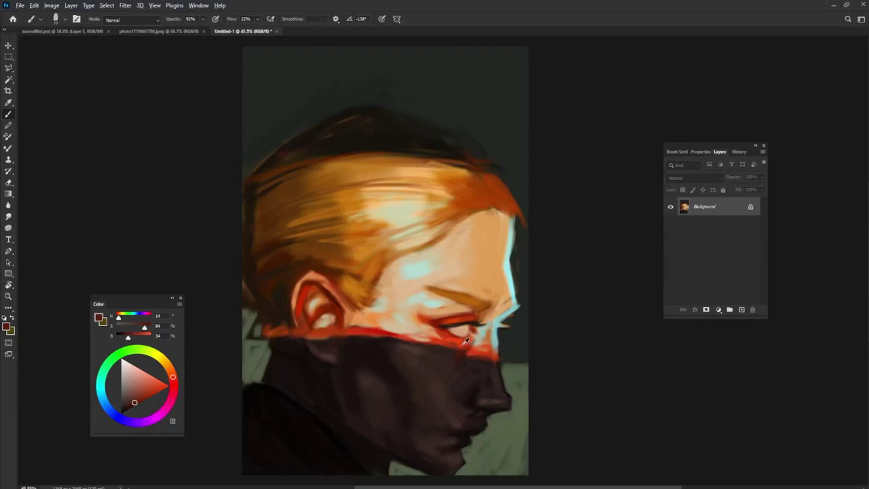
{"action": "left_click", "coordinate": [456, 356], "text": "alt"}
{"action": "left_click", "coordinate": [475, 328], "text": "alt"}
{"action": "left_click", "coordinate": [471, 347], "text": "alt"}
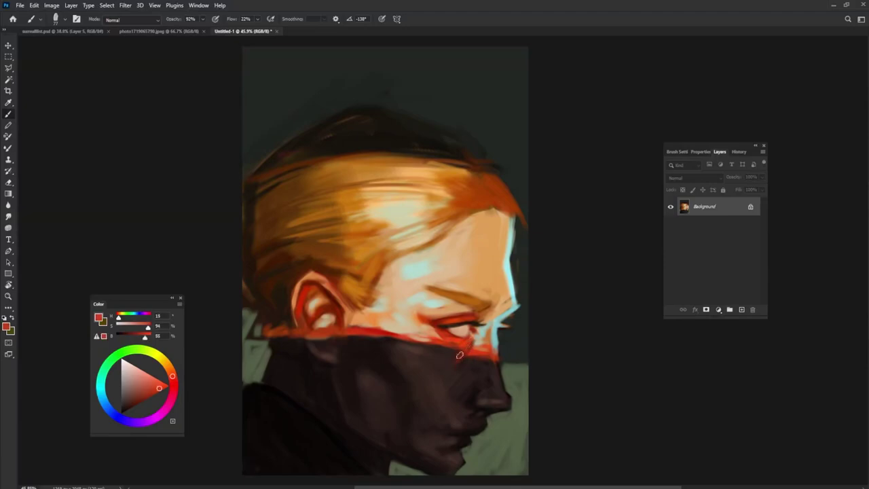
{"action": "left_click", "coordinate": [461, 351], "text": "alt"}
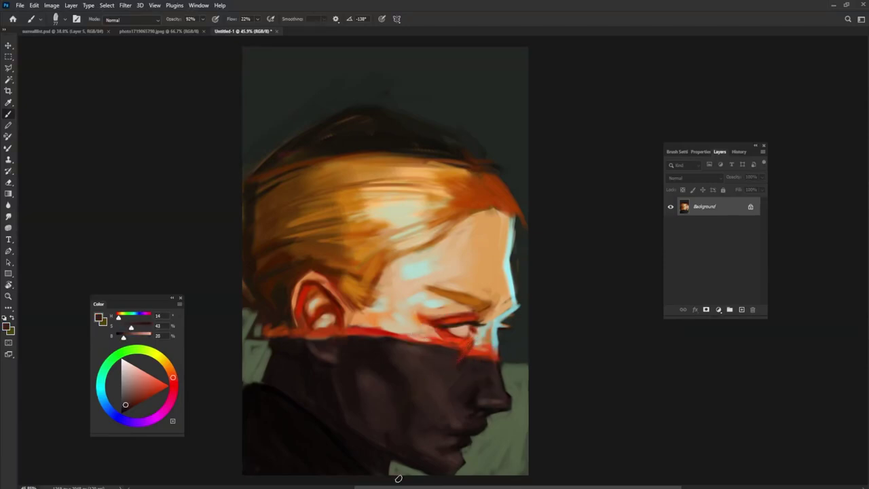
{"action": "left_click", "coordinate": [467, 348], "text": "alt"}
{"action": "left_click", "coordinate": [454, 362], "text": "alt"}
{"action": "left_click", "coordinate": [493, 338], "text": "alt"}
{"action": "left_click", "coordinate": [510, 343], "text": "alt"}
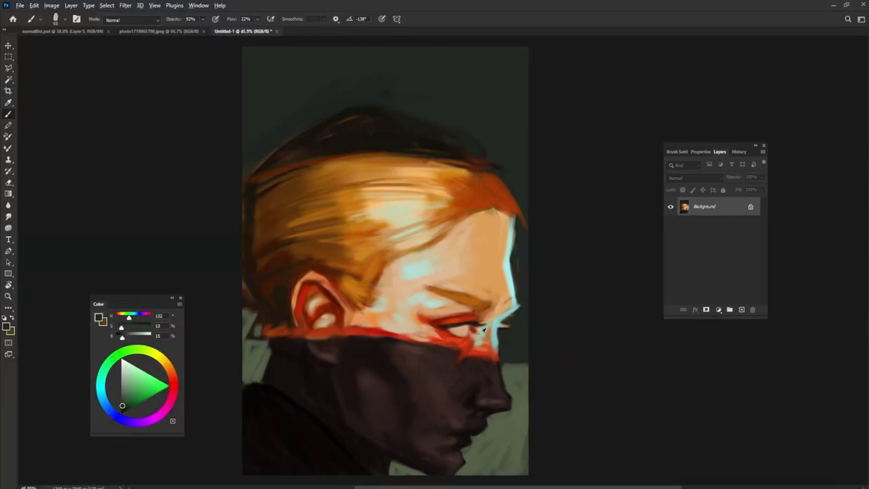
Darken the lashes and eyelid along the eye with dark brown.
{"action": "key", "text": "shift+Right"}
{"action": "key", "text": "shift+Right"}
{"action": "key", "text": "shift+Right"}
{"action": "key", "text": "shift+Right"}
{"action": "key", "text": "shift+Right"}
{"action": "key", "text": "shift+Right"}
{"action": "left_click", "coordinate": [455, 326], "text": "alt"}
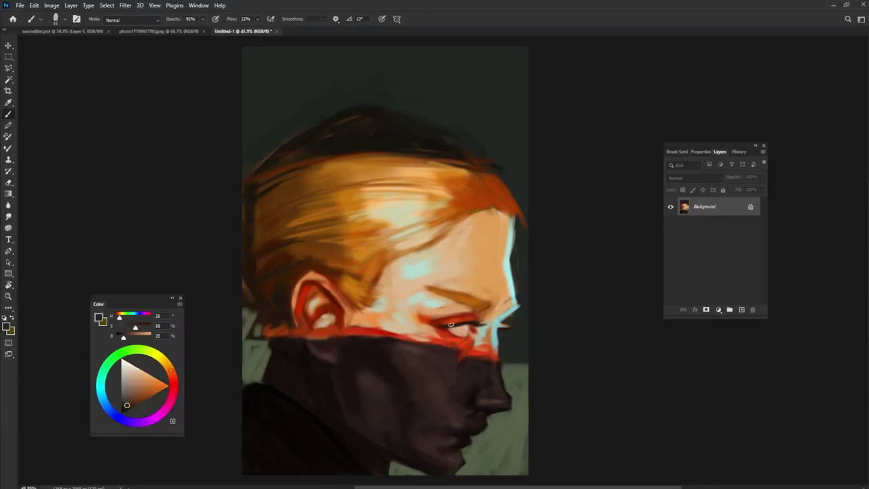
{"action": "left_click_drag", "start_coordinate": [455, 326], "coordinate": [480, 325]}
Sample grey-green and orange-brown tones near the eye, adjusting brush angle.
{"action": "left_click", "coordinate": [514, 345], "text": "alt"}
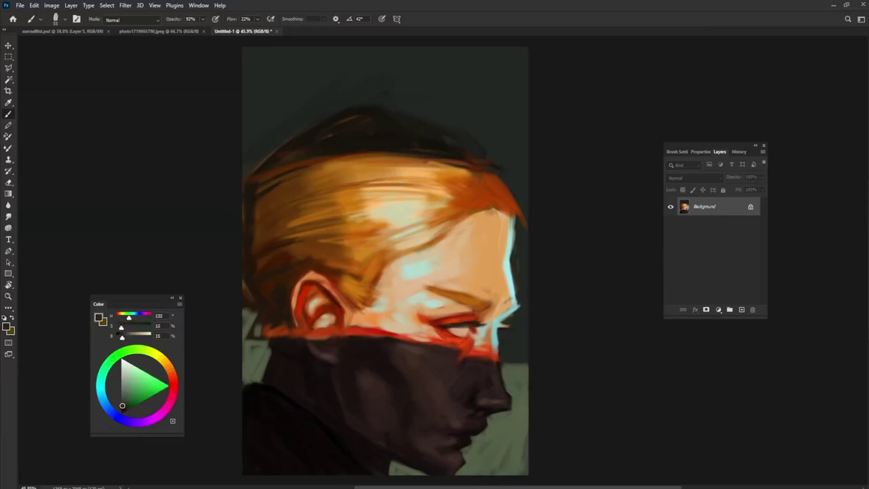
{"action": "key", "text": "shift+Right"}
{"action": "key", "text": "shift+Right"}
{"action": "key", "text": "shift+Right"}
{"action": "key", "text": "shift+Left"}
{"action": "key", "text": "shift+Left"}
{"action": "key", "text": "shift+Left"}
{"action": "left_click", "coordinate": [467, 325], "text": "alt"}
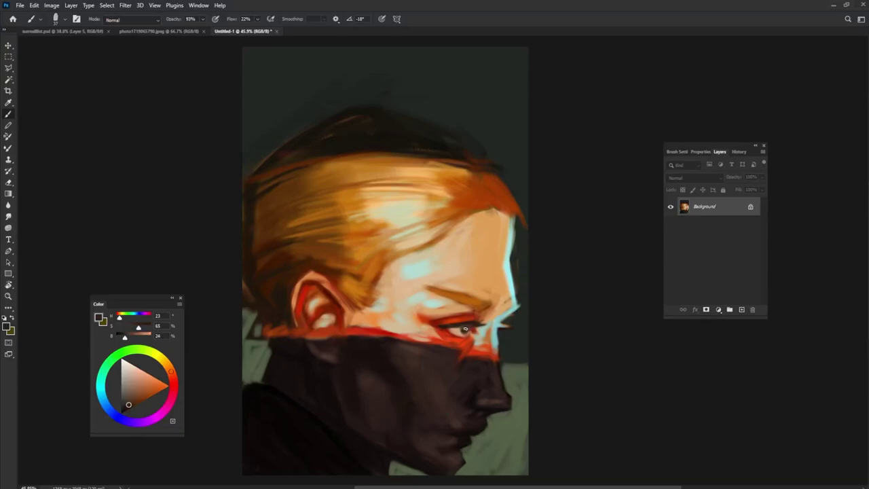
{"action": "left_click", "coordinate": [468, 331], "text": "alt"}
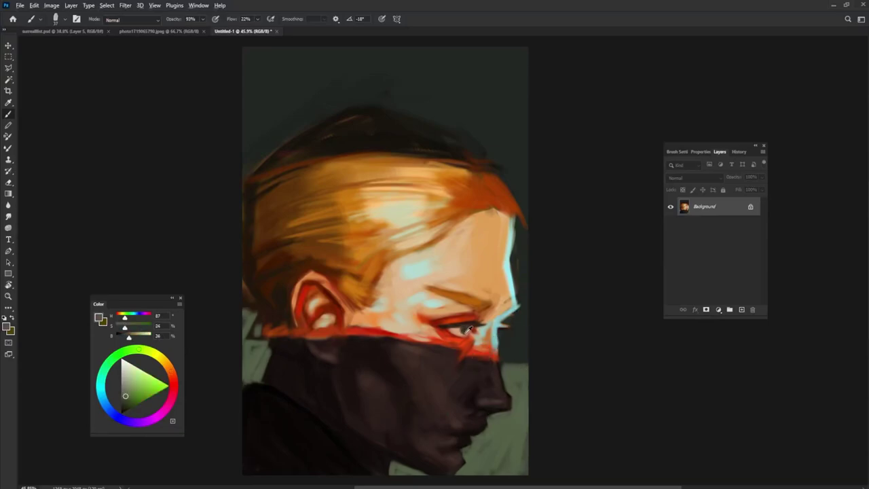
{"action": "left_click", "coordinate": [464, 332], "text": "alt"}
{"action": "left_click", "coordinate": [518, 387], "text": "alt"}
Mix a muted yellow, then a light peach for a small dab below the nose.
{"action": "left_click_drag", "start_coordinate": [140, 349], "coordinate": [160, 357]}
{"action": "left_click", "coordinate": [133, 387]}
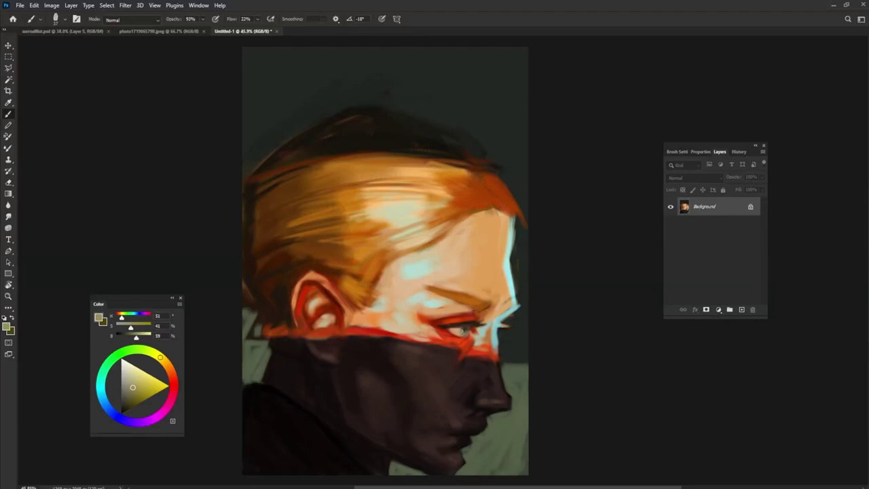
{"action": "left_click", "coordinate": [469, 324], "text": "alt"}
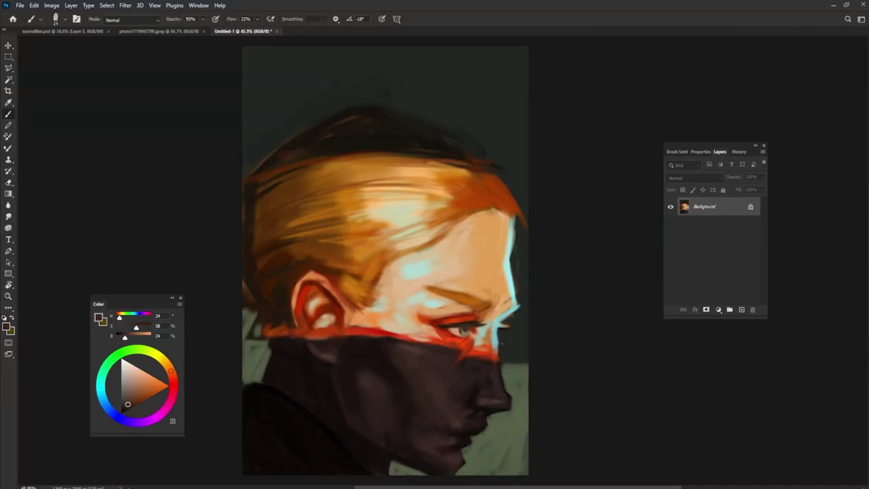
{"action": "left_click", "coordinate": [459, 328], "text": "alt"}
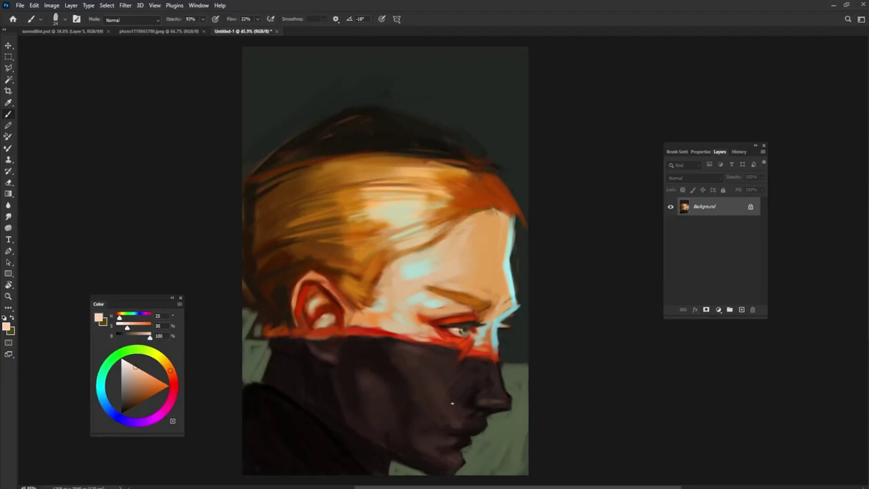
Sample hair oranges and paint soft light-orange highlight strokes into the hair, rotating the brush tip.
{"action": "left_click", "coordinate": [502, 204], "text": "alt"}
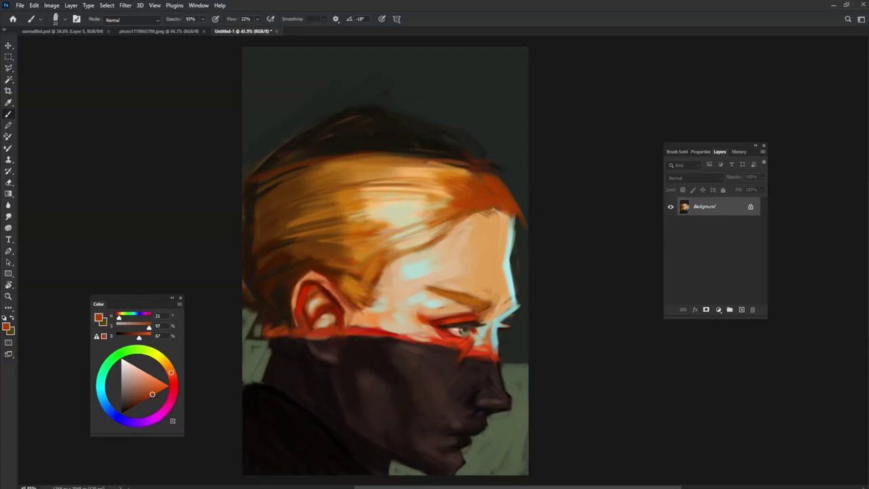
{"action": "left_click_drag", "start_coordinate": [506, 201], "coordinate": [493, 209]}
{"action": "key", "text": "shift+Right"}
{"action": "left_click", "coordinate": [327, 267], "text": "alt"}
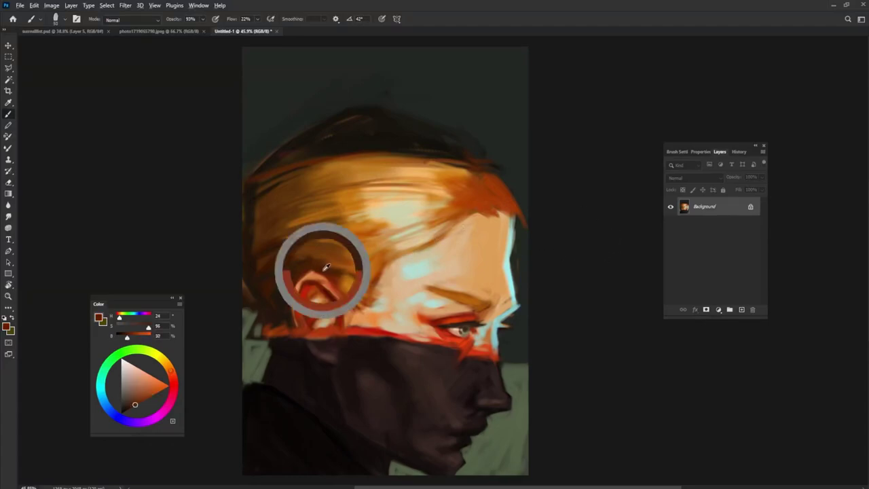
{"action": "key", "text": "shift+Left"}
{"action": "key", "text": "shift+Left"}
{"action": "key", "text": "shift+Left"}
{"action": "left_click", "coordinate": [370, 241], "text": "alt"}
{"action": "mouse_move", "coordinate": [337, 269]}
{"action": "left_mouse_down"}
{"action": "mouse_move", "coordinate": [367, 279]}
{"action": "mouse_move", "coordinate": [319, 265]}
{"action": "mouse_move", "coordinate": [372, 270]}
{"action": "mouse_move", "coordinate": [365, 260]}
{"action": "mouse_move", "coordinate": [317, 255]}
{"action": "mouse_move", "coordinate": [346, 248]}
{"action": "left_mouse_up"}
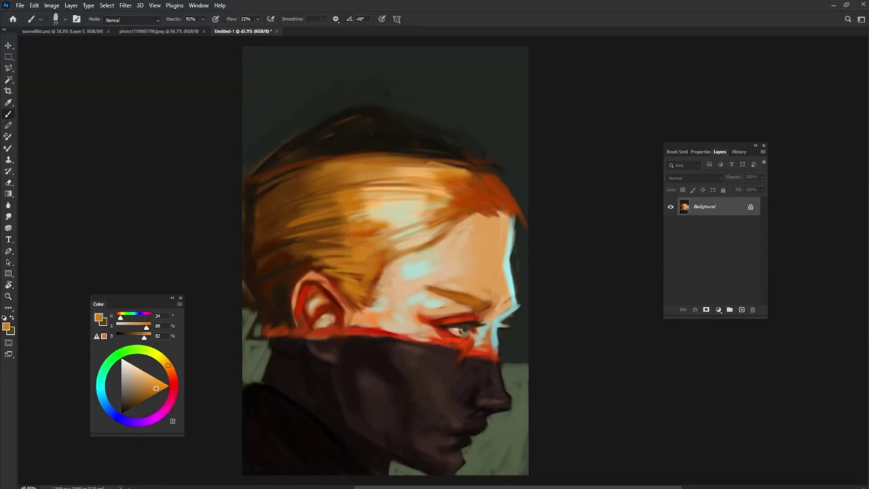
{"action": "key", "text": "shift+Right"}
{"action": "key", "text": "shift+Right"}
{"action": "key", "text": "shift+Right"}
{"action": "mouse_move", "coordinate": [345, 245]}
{"action": "left_mouse_down"}
{"action": "mouse_move", "coordinate": [293, 245]}
{"action": "mouse_move", "coordinate": [341, 237]}
{"action": "left_mouse_up"}
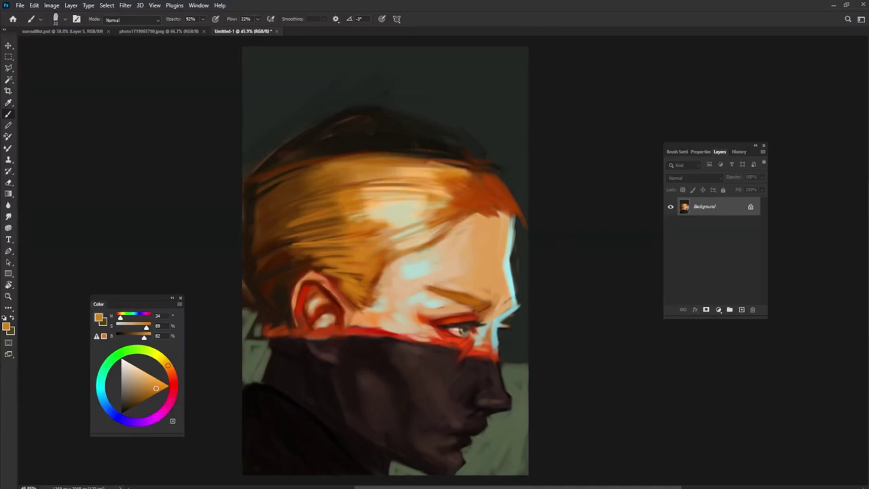
Darken the top edge of the hair with dark brown strokes, then layer lighter orange along the hairline.
{"action": "left_click", "coordinate": [284, 288], "text": "alt"}
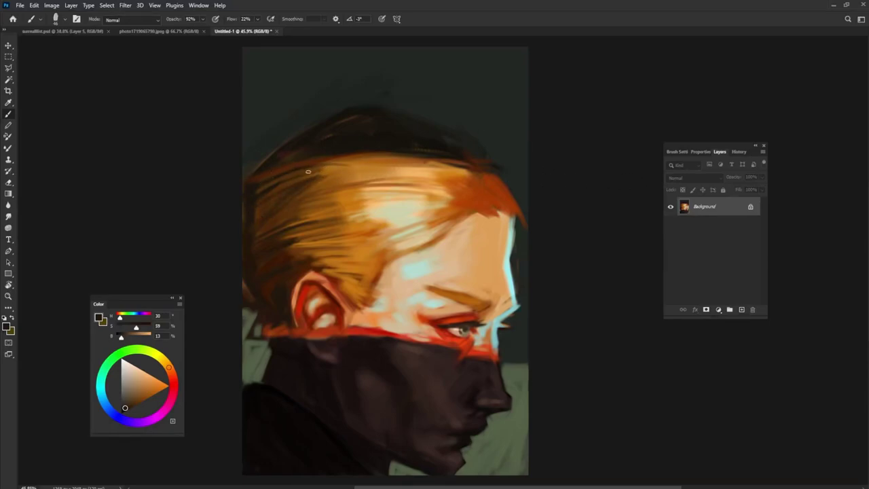
{"action": "left_click_drag", "start_coordinate": [257, 167], "coordinate": [427, 151]}
{"action": "mouse_move", "coordinate": [333, 149]}
{"action": "left_mouse_down"}
{"action": "mouse_move", "coordinate": [451, 161]}
{"action": "mouse_move", "coordinate": [366, 163]}
{"action": "mouse_move", "coordinate": [464, 163]}
{"action": "left_mouse_up"}
{"action": "left_click", "coordinate": [382, 173], "text": "alt"}
{"action": "mouse_move", "coordinate": [357, 164]}
{"action": "left_mouse_down"}
{"action": "mouse_move", "coordinate": [496, 183]}
{"action": "mouse_move", "coordinate": [452, 166]}
{"action": "mouse_move", "coordinate": [489, 172]}
{"action": "left_mouse_up"}
{"action": "left_click", "coordinate": [495, 184], "text": "alt"}
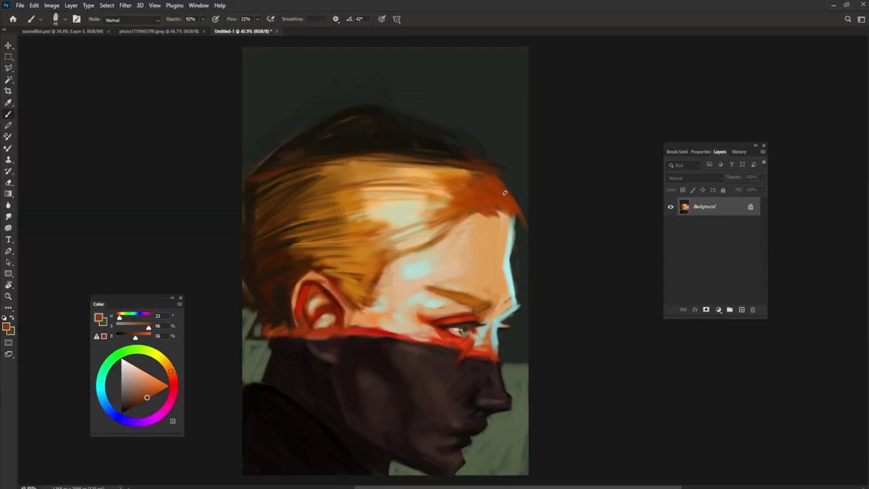
Sample warm skin tones and brighten the brow with small light strokes.
{"action": "left_click", "coordinate": [515, 227], "text": "alt"}
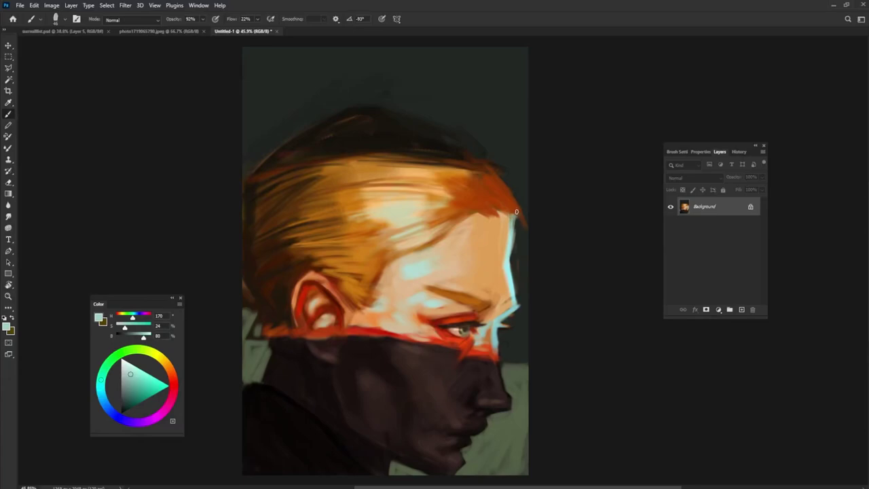
{"action": "left_click", "coordinate": [510, 183], "text": "alt"}
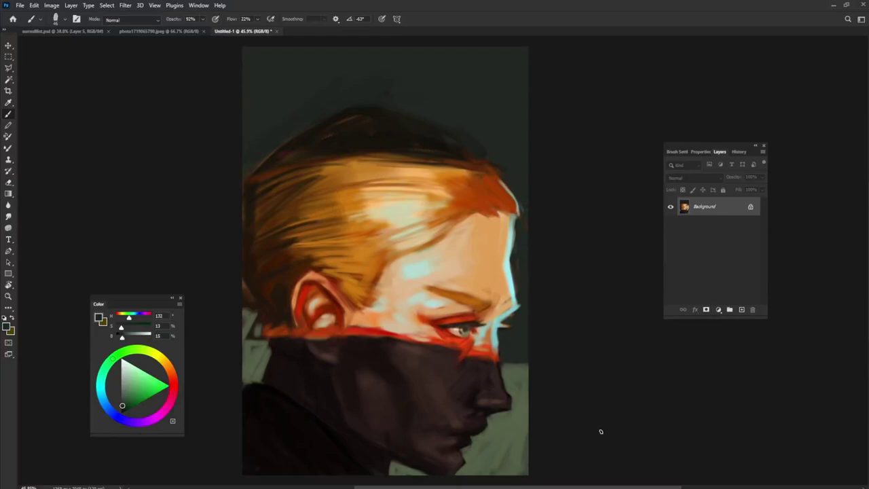
{"action": "left_click", "coordinate": [422, 263], "text": "alt"}
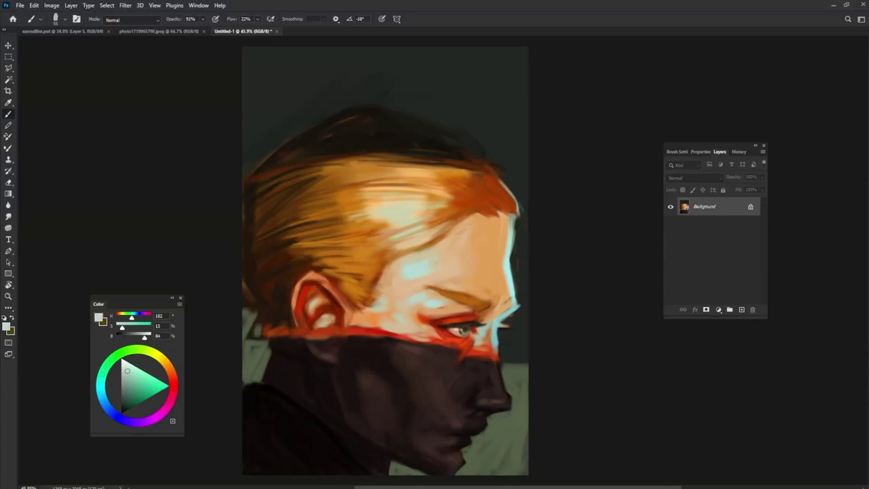
{"action": "left_click", "coordinate": [465, 287], "text": "alt"}
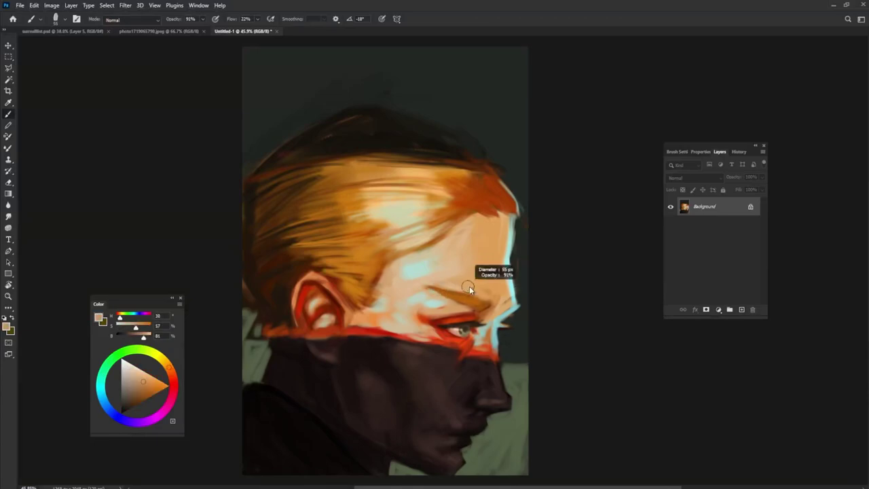
{"action": "left_click", "coordinate": [477, 304]}
{"action": "left_click_drag", "start_coordinate": [457, 303], "coordinate": [481, 294]}
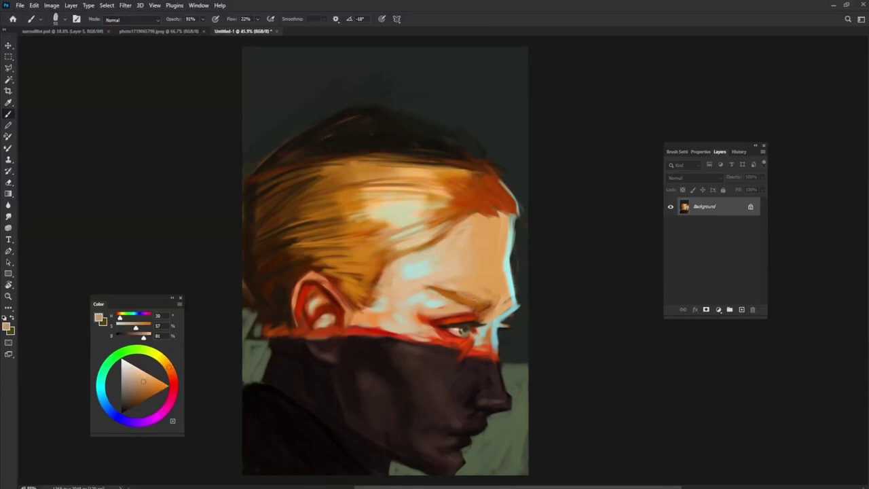
{"action": "left_click", "coordinate": [448, 289], "text": "alt"}
{"action": "left_click_drag", "start_coordinate": [428, 291], "coordinate": [439, 288]}
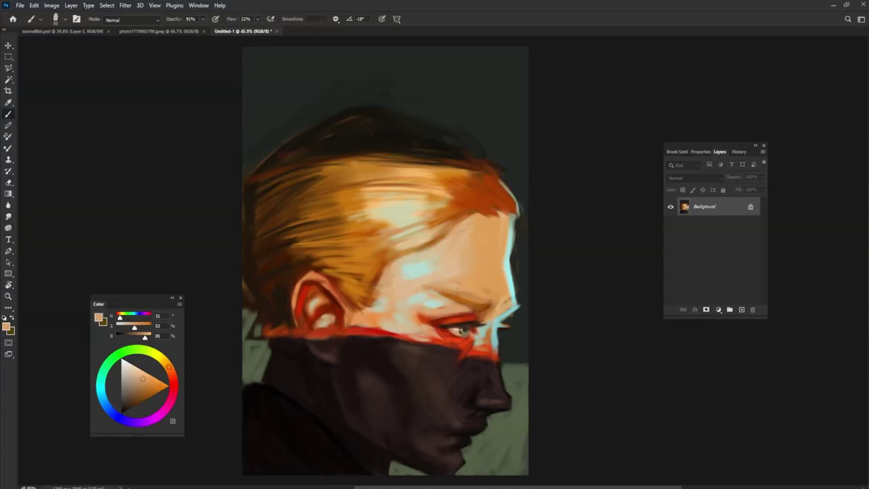
Mix a pale peach near the eye, then darken the upper eyelid with deep red strokes.
{"action": "left_click", "coordinate": [487, 305], "text": "alt"}
{"action": "left_click", "coordinate": [477, 311], "text": "alt"}
{"action": "left_click", "coordinate": [447, 318], "text": "alt"}
{"action": "left_click", "coordinate": [140, 370]}
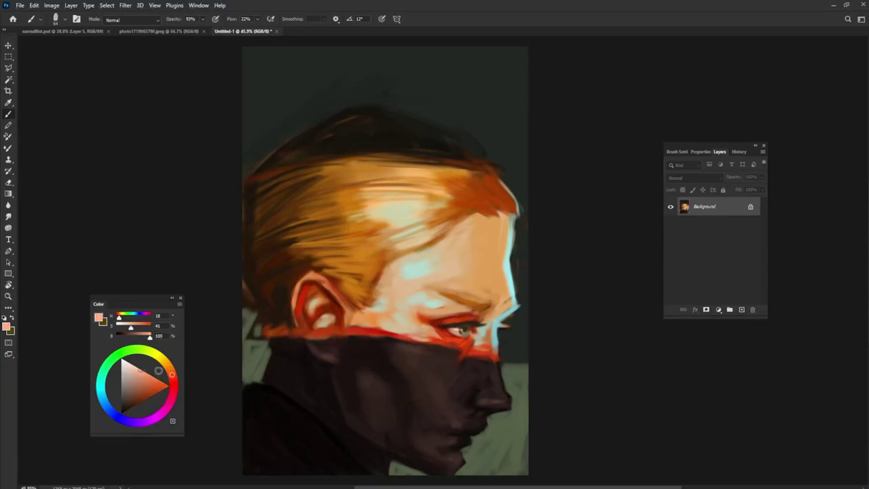
{"action": "right_click", "coordinate": [456, 321], "text": "alt"}
{"action": "left_click", "coordinate": [443, 326], "text": "alt"}
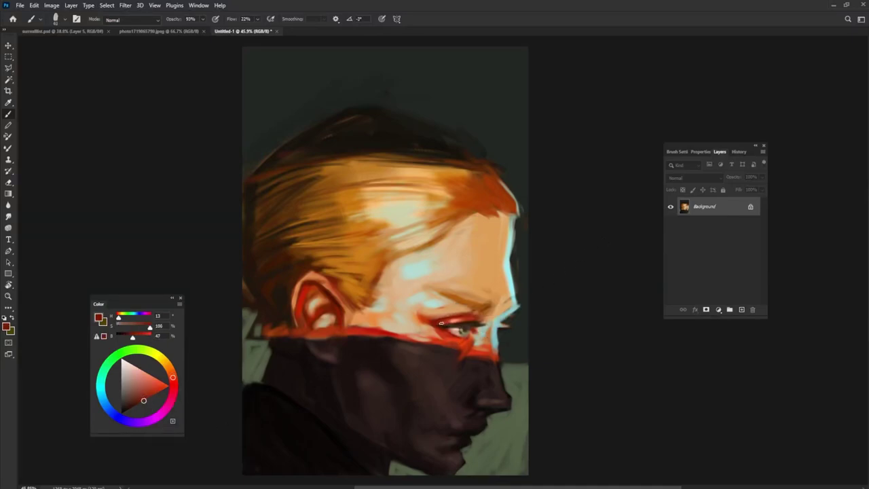
{"action": "left_click_drag", "start_coordinate": [441, 325], "coordinate": [465, 317]}
{"action": "left_click", "coordinate": [453, 314], "text": "alt"}
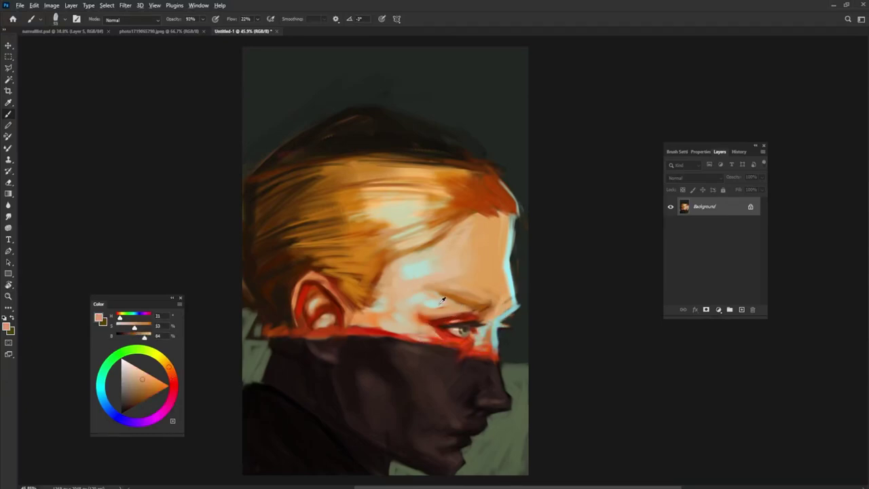
{"action": "left_click", "coordinate": [139, 368]}
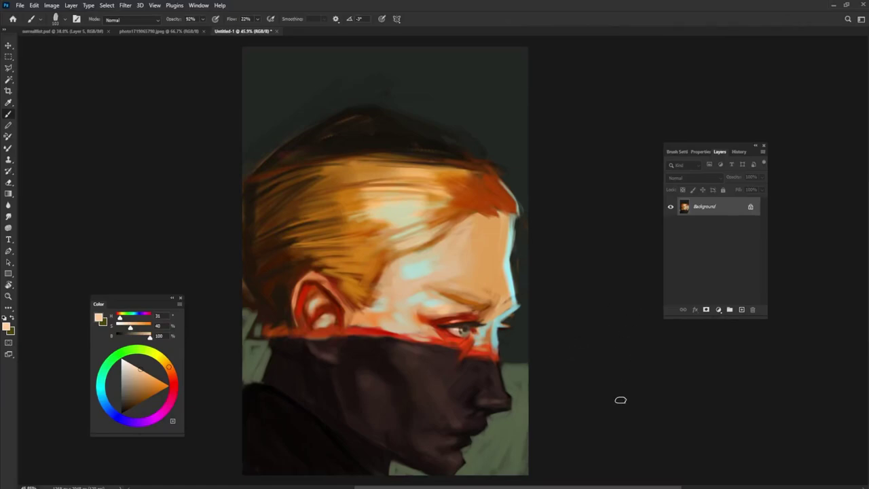
{"action": "left_click", "coordinate": [519, 337], "text": "alt"}
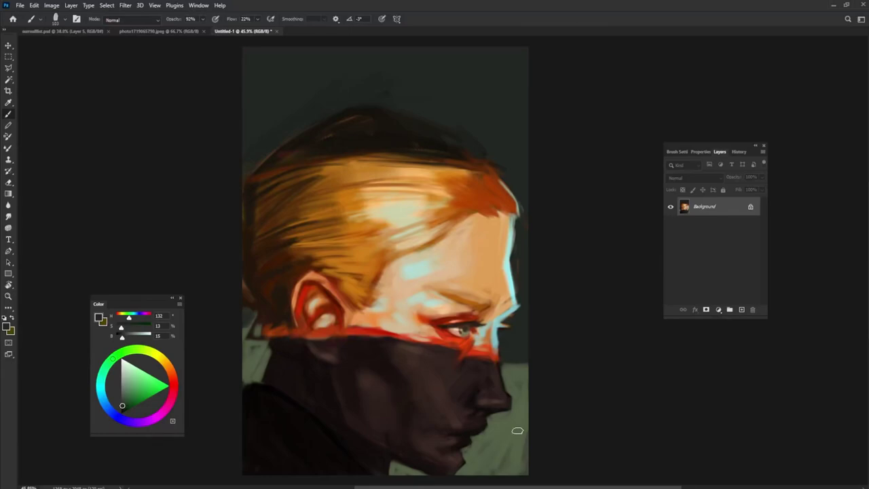
{"action": "left_click", "coordinate": [468, 434], "text": "alt"}
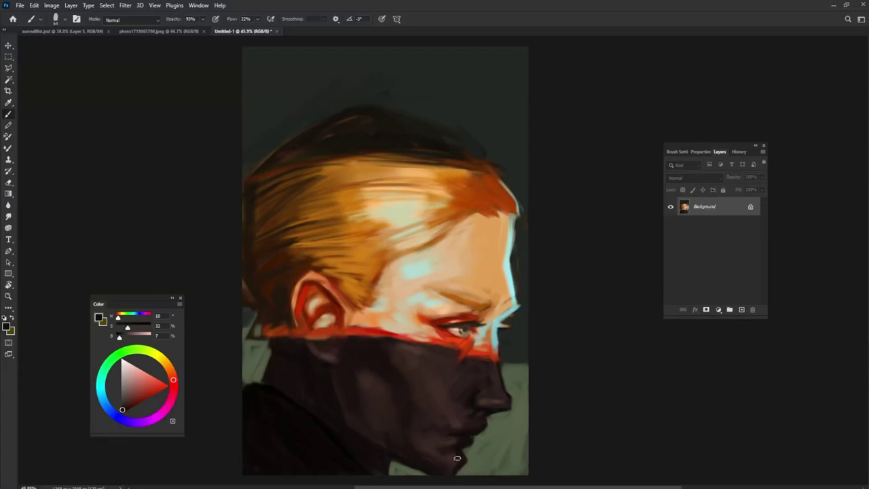
{"action": "left_click", "coordinate": [457, 459], "text": "alt"}
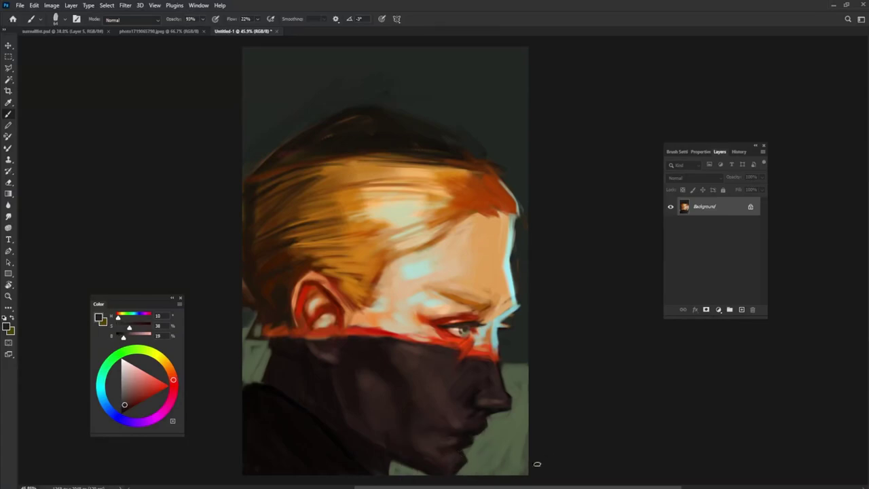